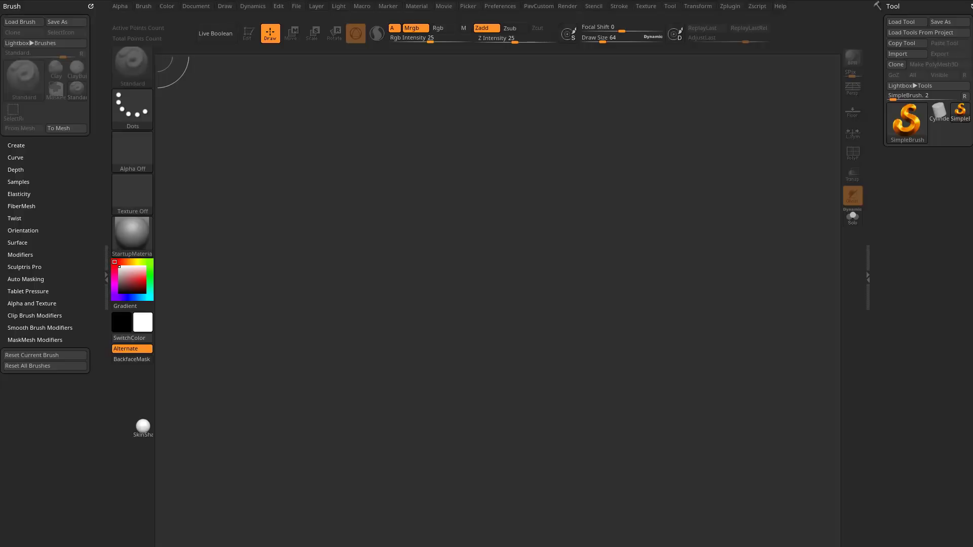
Draw a Plane3D primitive on the canvas and make it editable in Edit mode.
left_click(910, 130)
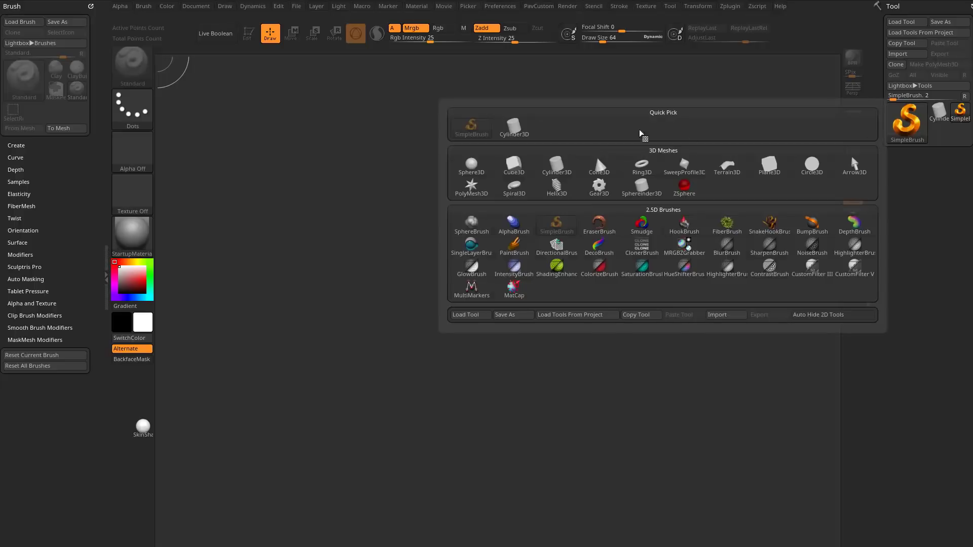
left_click(769, 164)
left_click_drag(479, 310, 522, 432)
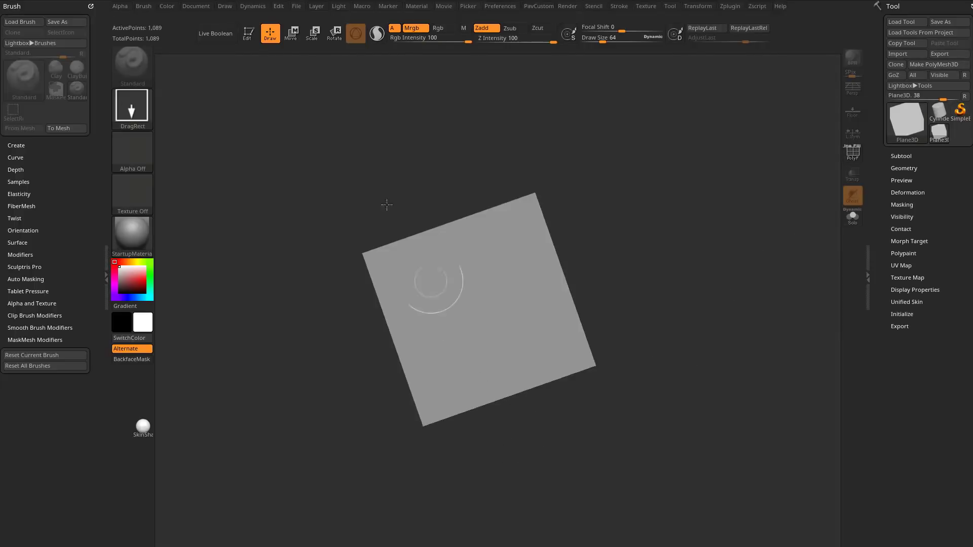
left_click(249, 34)
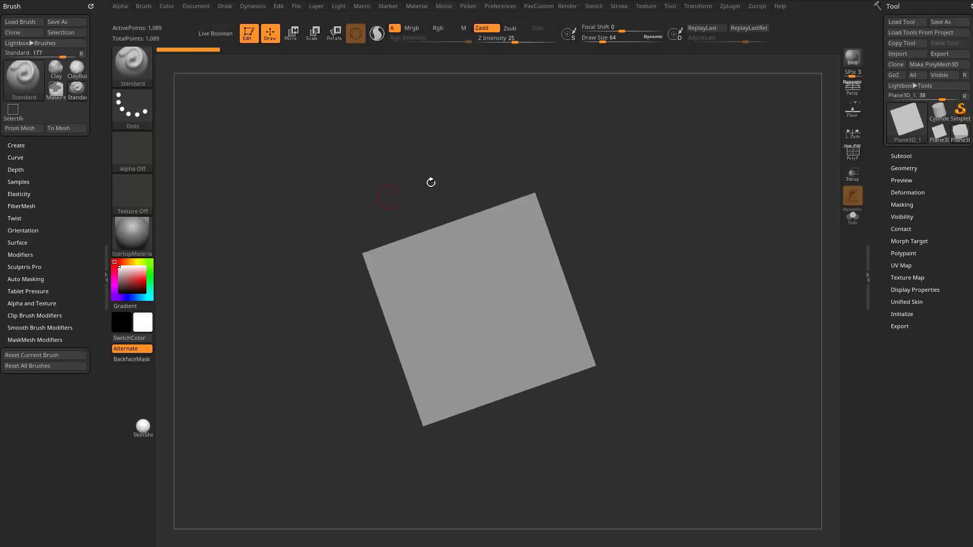
Show the plane's polyframe and snap the view so the plane faces straight on.
left_click(852, 155)
left_click_drag(706, 213, 710, 223, "shift")
left_click_drag(711, 226, 755, 304, "alt")
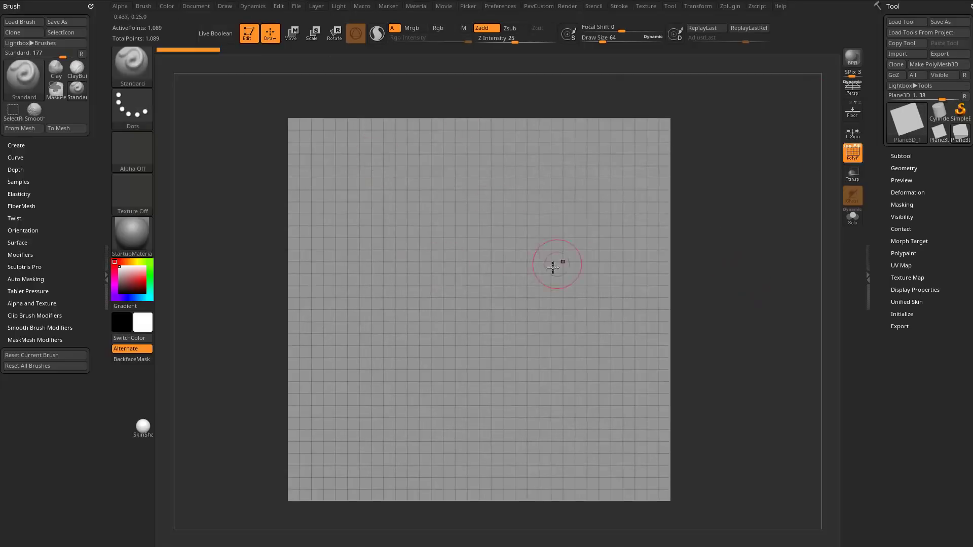
Reduce the draw size to about 33 and convert the plane to a PolyMesh3D.
key("s")
left_click_drag(555, 287, 550, 288)
left_click(531, 304)
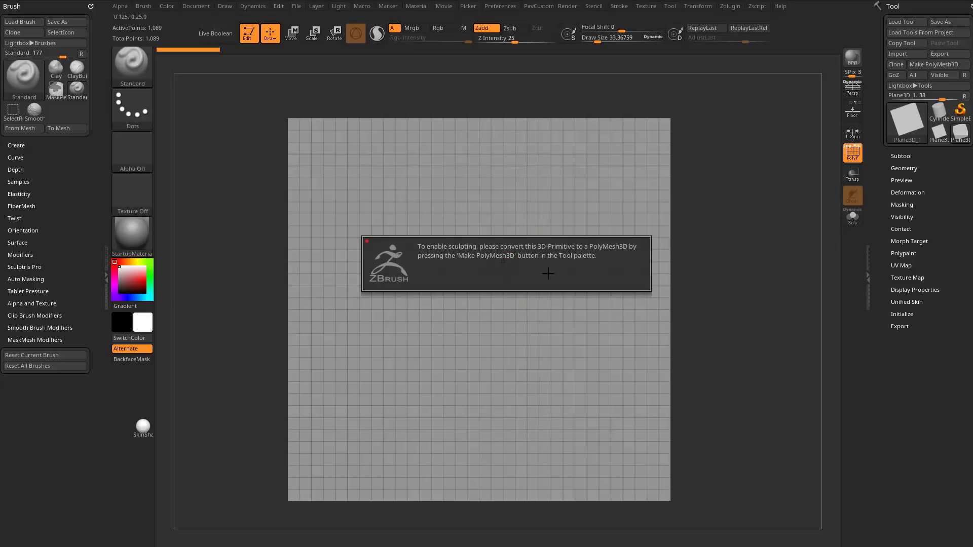
left_click_drag(726, 274, 730, 276)
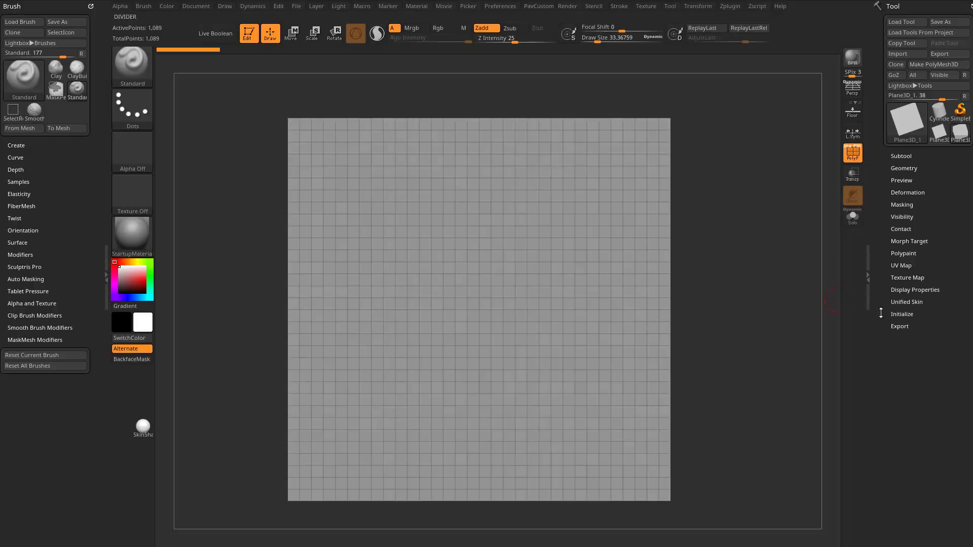
left_click(904, 314)
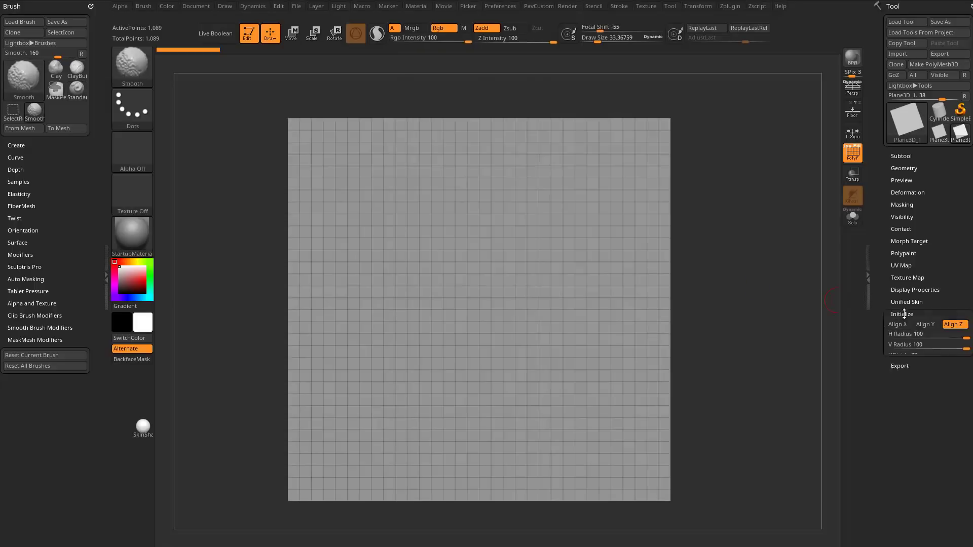
left_click(935, 64)
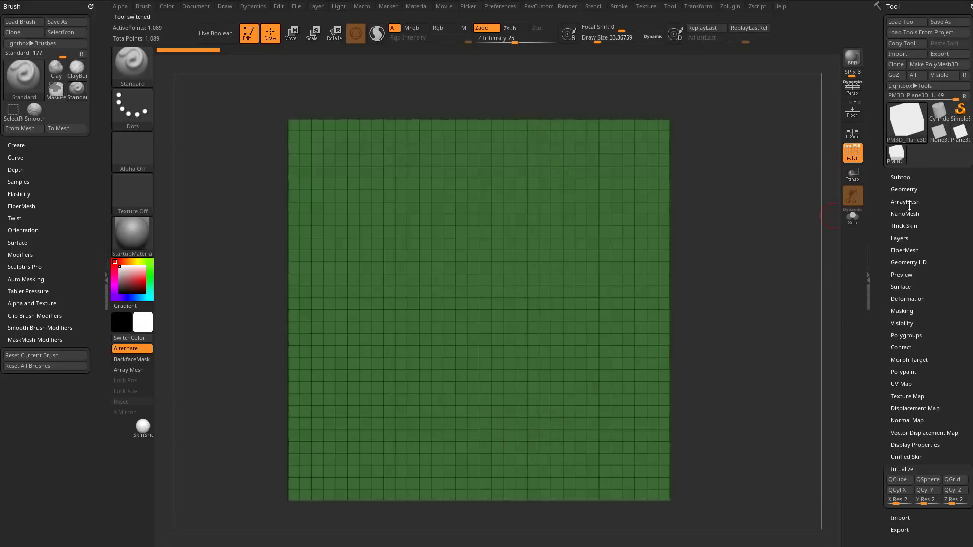
Reconstruct two lower subdivision levels of the plane and delete the higher levels to leave a coarse 8 x 8 grid.
left_click(905, 189)
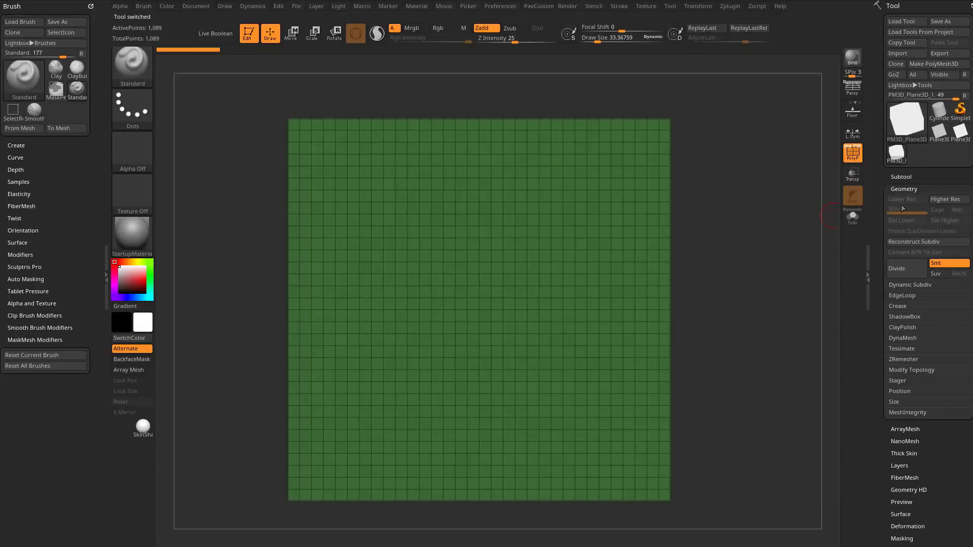
left_click(928, 245)
left_click(927, 244)
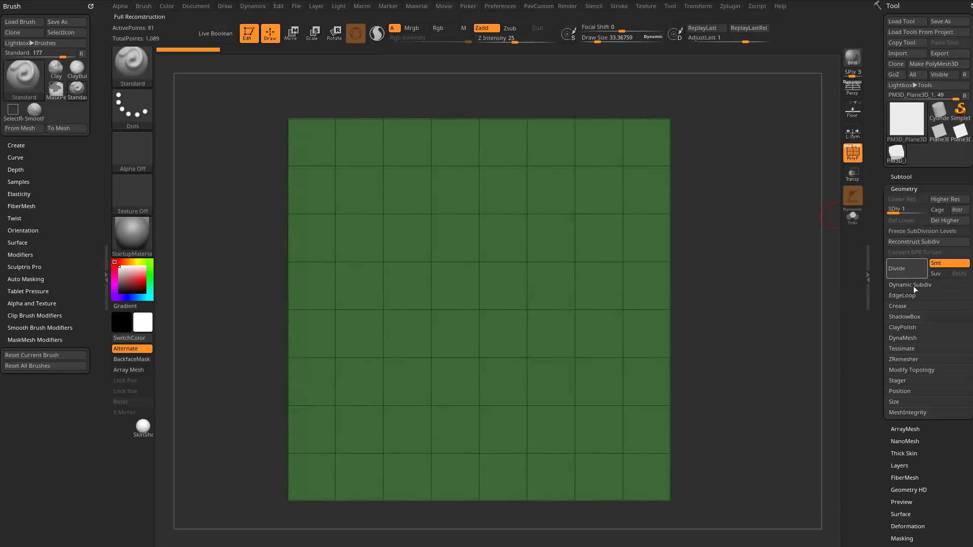
left_click(945, 221)
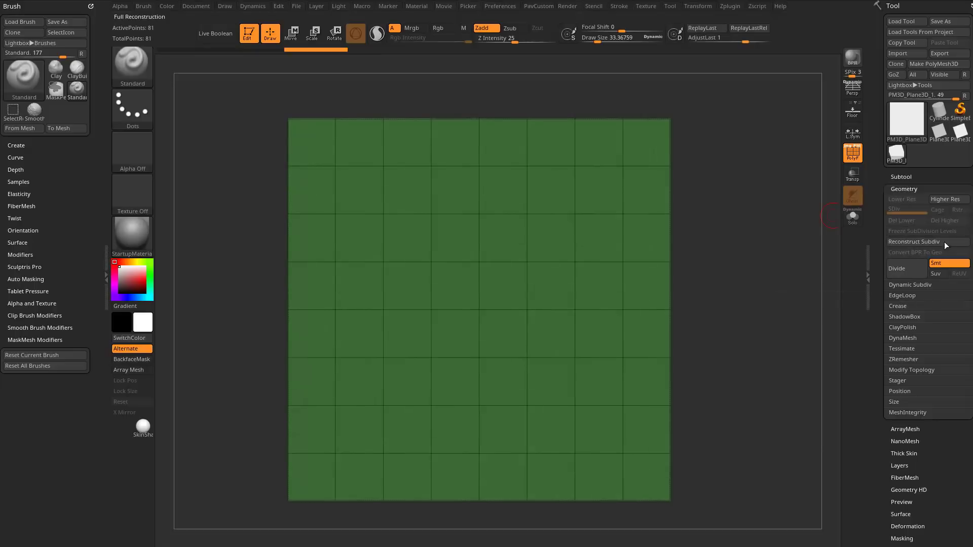
left_click_drag(754, 260, 721, 334)
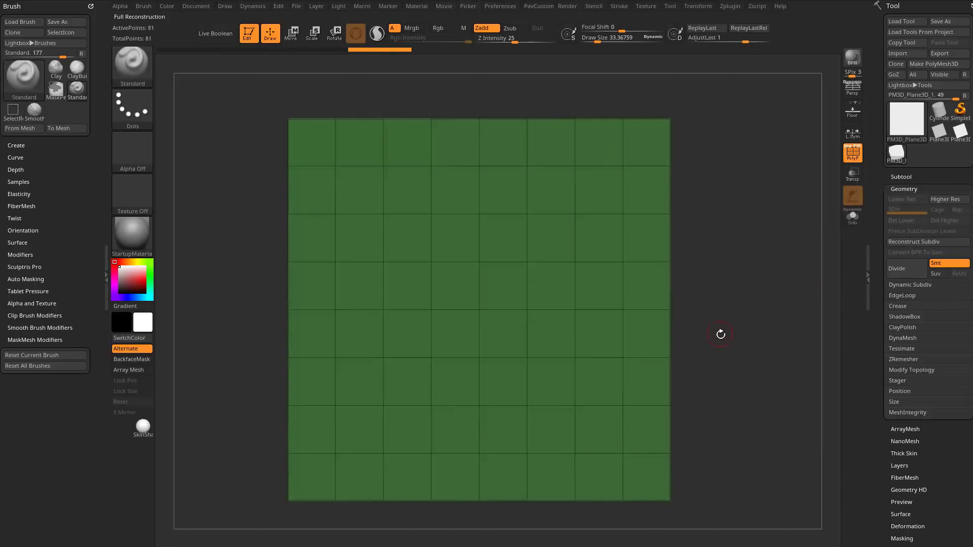
Apply the SkinShade4 material to the plane and check it with the polyframe hidden before showing the polyframe again.
left_click(140, 236)
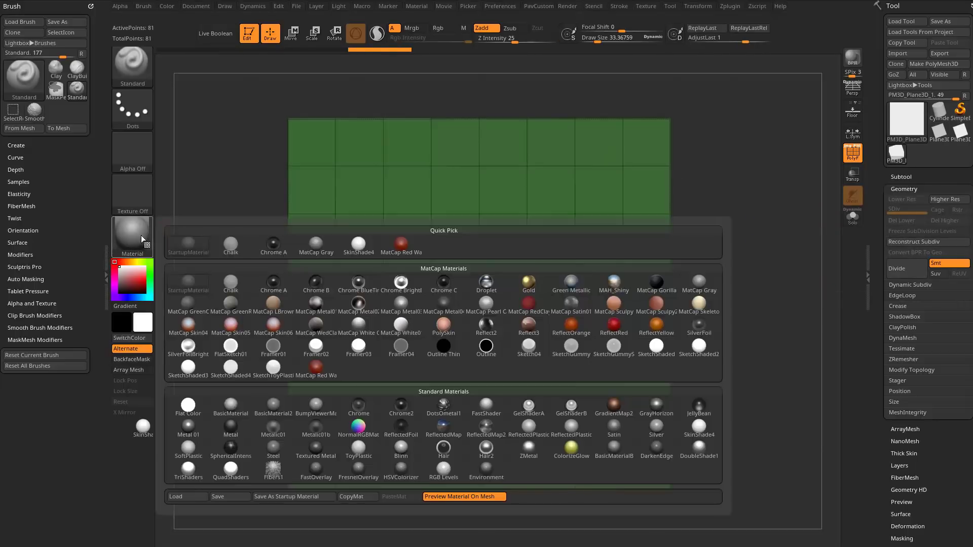
left_click(698, 429)
left_click_drag(716, 406, 773, 355, "shift")
left_click(853, 152)
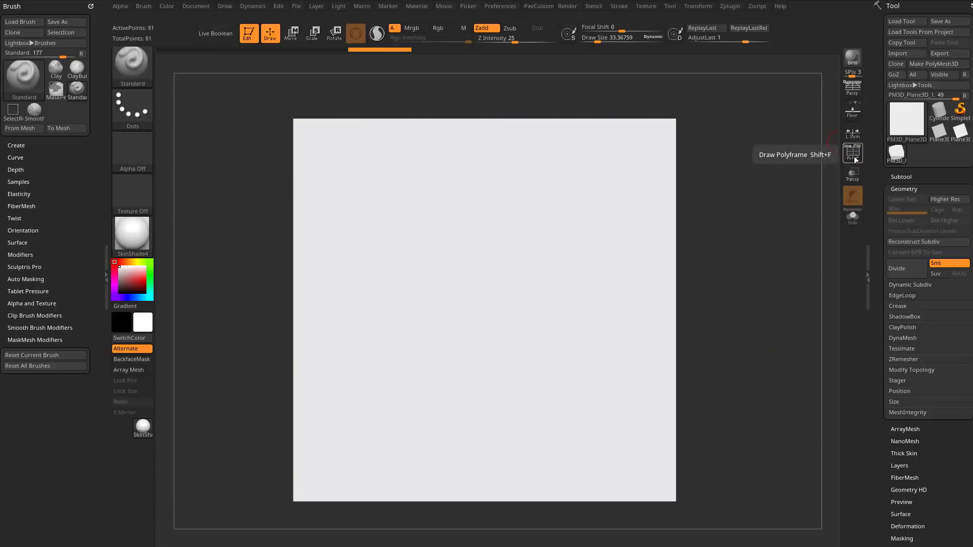
left_click(853, 152)
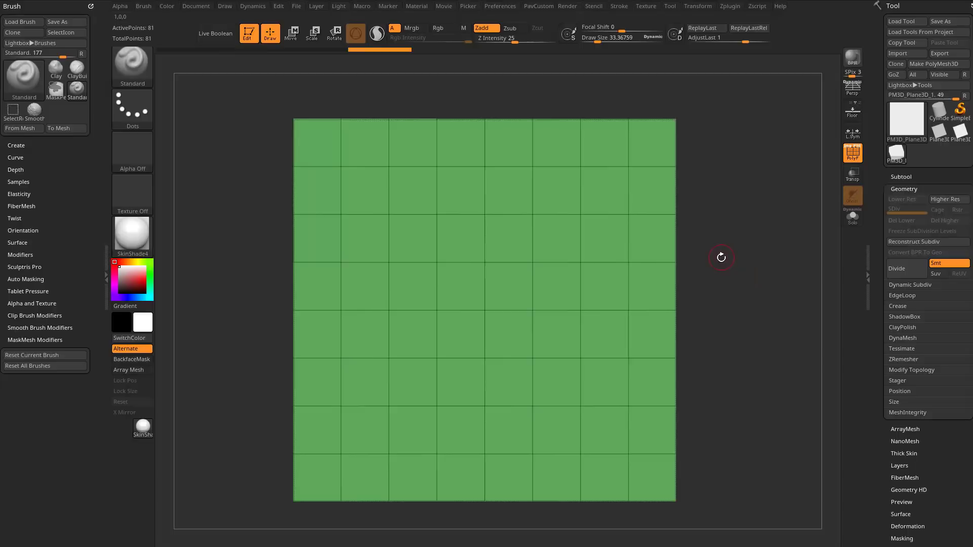
Select the ZModeler brush and mark a one-polygon-wide stepped path from the plane's top edge to its bottom edge.
key("b")
key("z")
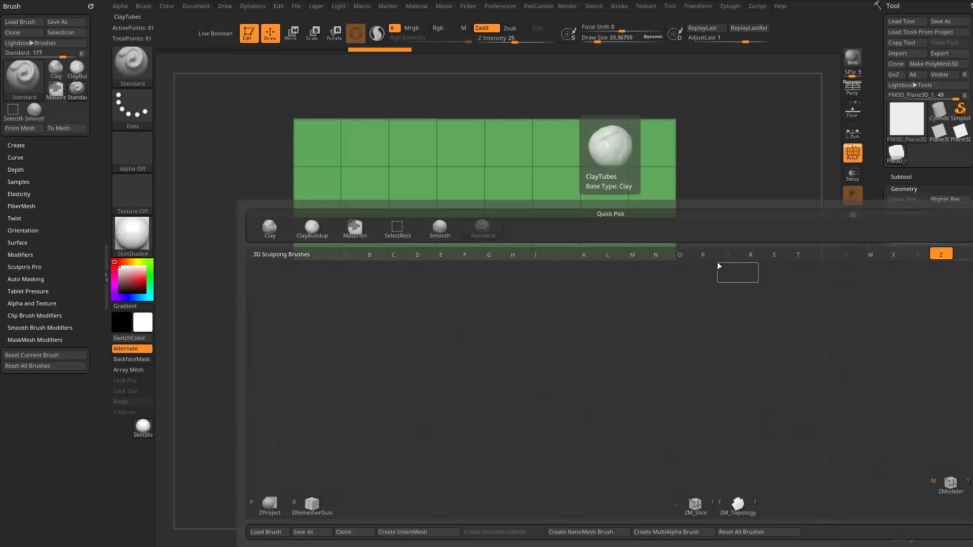
key("m")
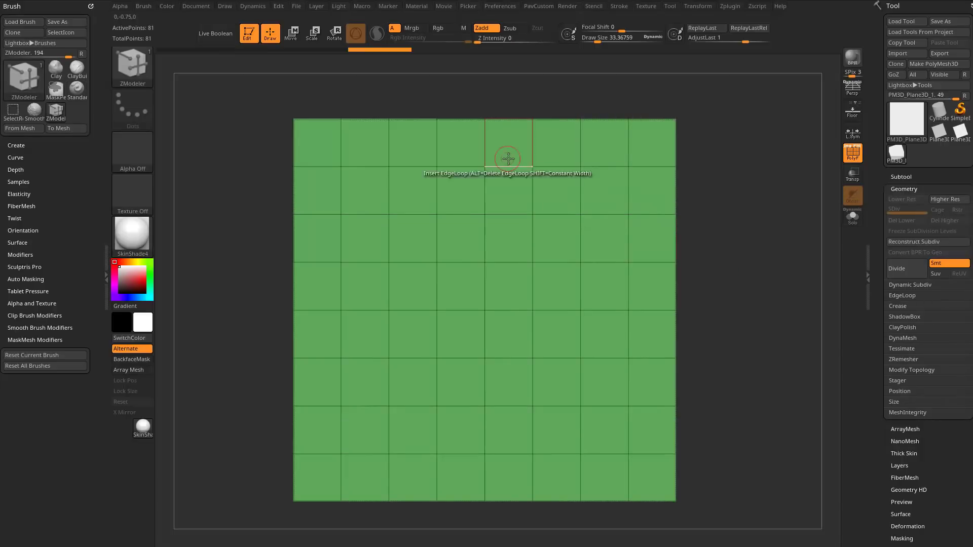
mouse_move(506, 141)
left_mouse_down()
mouse_move(502, 264)
mouse_move(439, 284)
mouse_move(410, 389)
mouse_move(426, 464)
mouse_move(478, 501)
left_mouse_up()
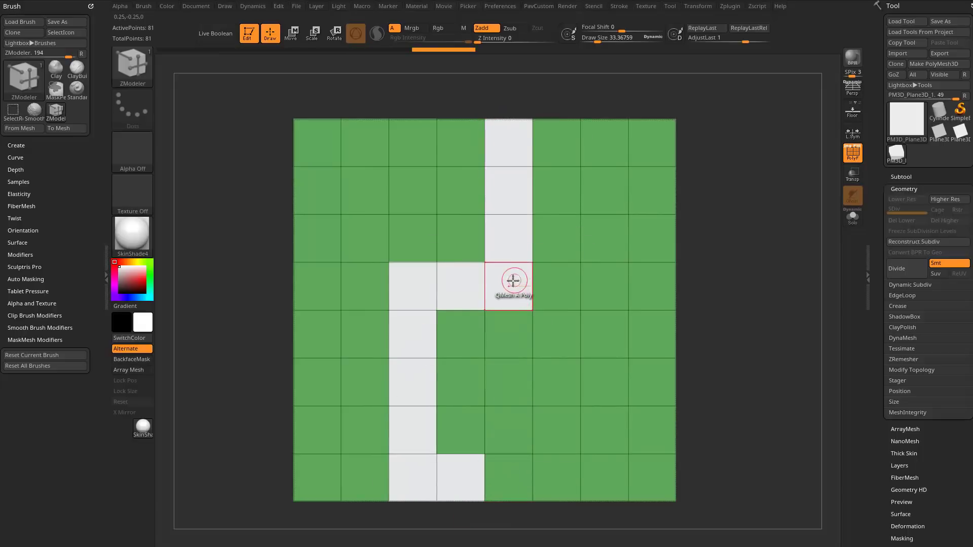
Set the ZModeler polygon action to Delete with A Single Poly as target and delete the marked path of polygons.
key("space")
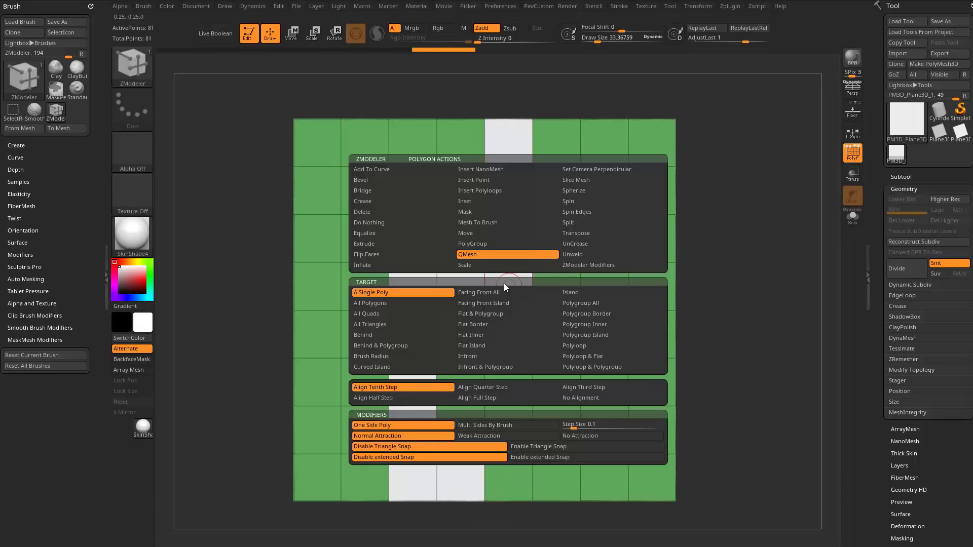
left_click(397, 212)
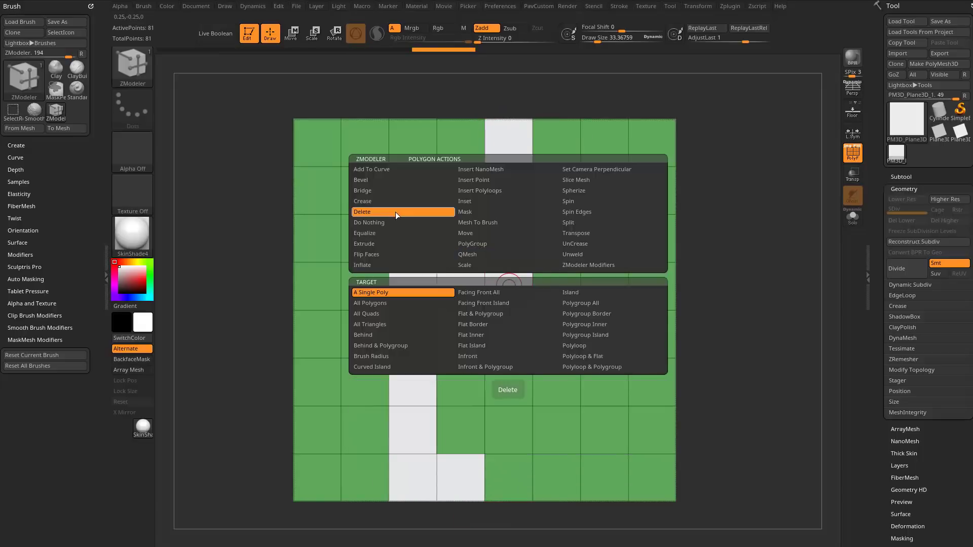
left_click(413, 294)
left_click(500, 289)
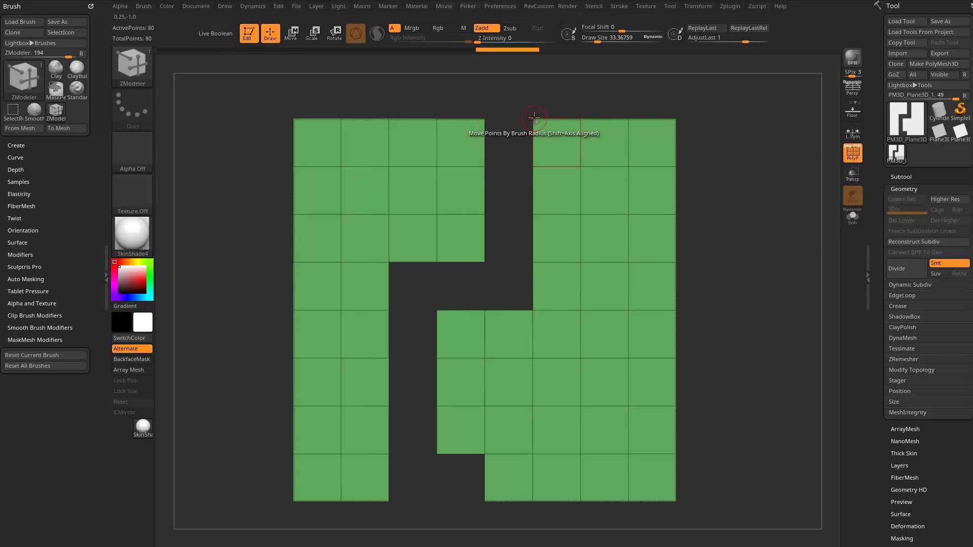
Move the top three points on the right side of the gap onto the matching left points to weld them.
key("space")
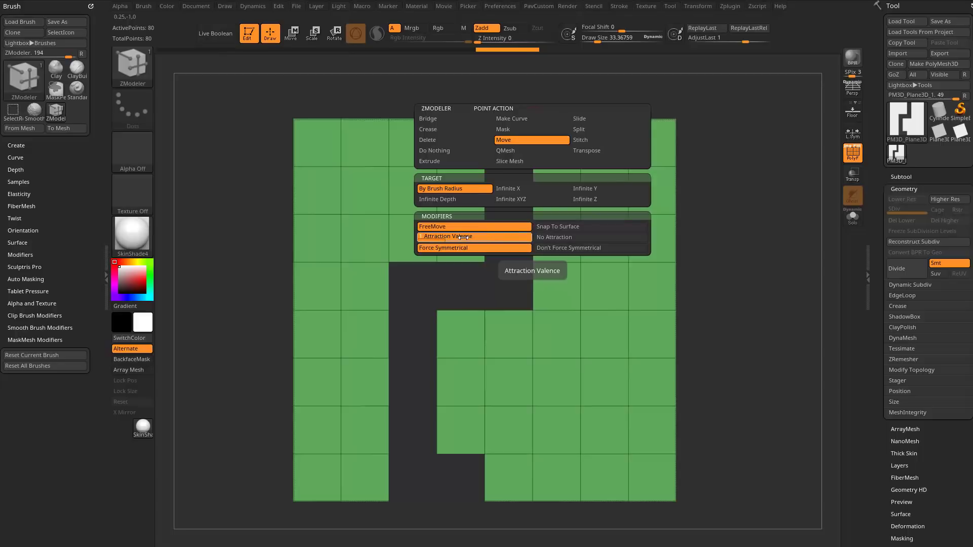
key("space")
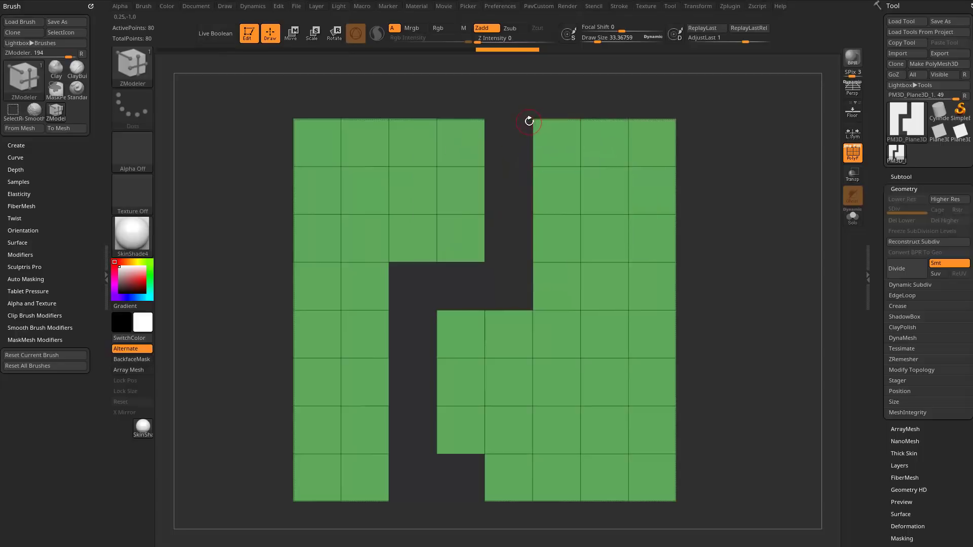
left_click_drag(534, 118, 487, 121)
mouse_move(487, 122)
left_mouse_down()
mouse_move(496, 121)
mouse_move(487, 121)
left_mouse_up()
left_click_drag(535, 169, 487, 167)
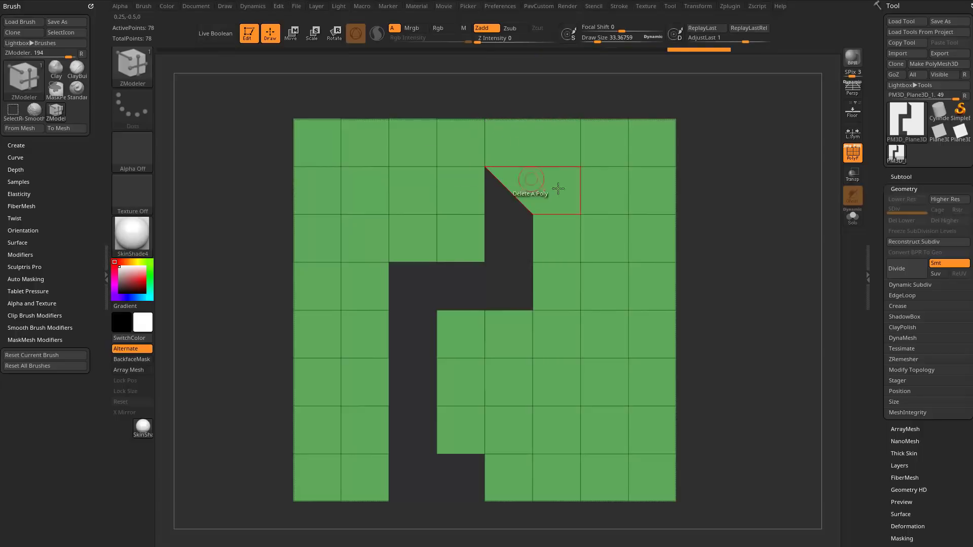
left_click_drag(534, 214, 486, 215)
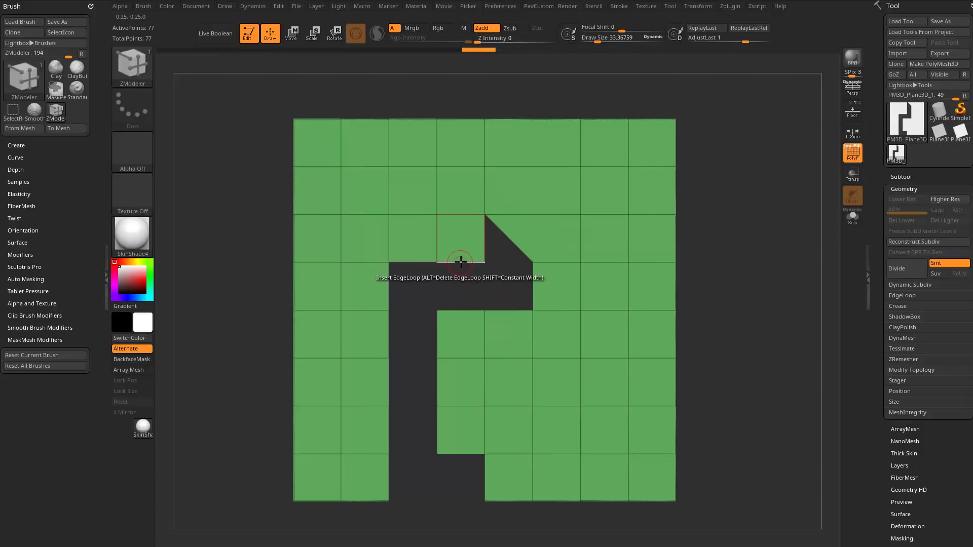
Set the ZModeler edge action to Extrude with Edge/EdgeLoop as target and fill the horizontal part of the gap with extruded edges.
key("space")
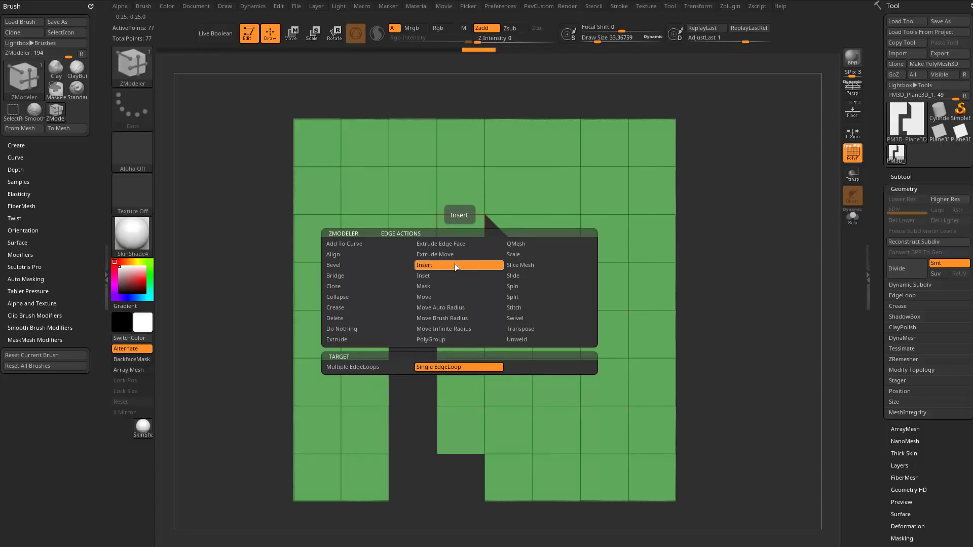
left_click(433, 296)
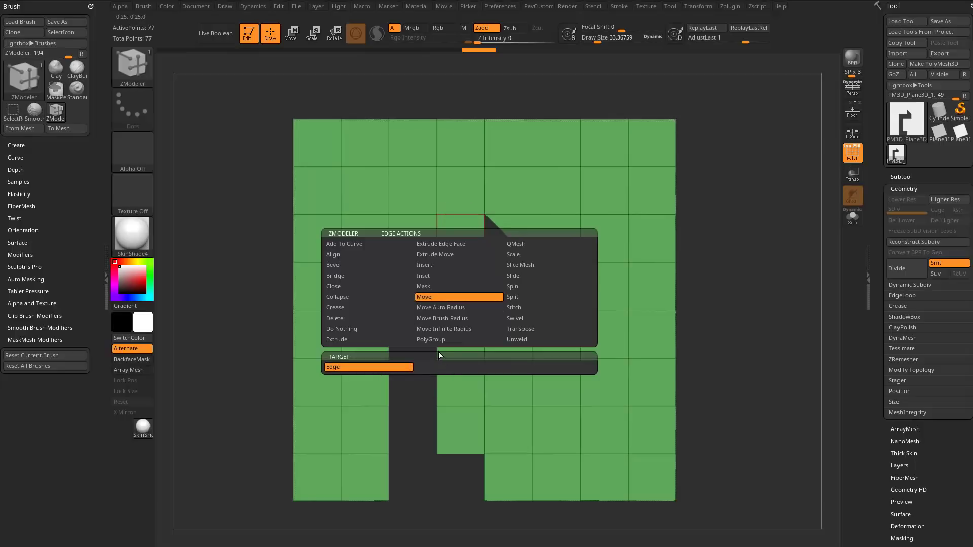
left_click(364, 340)
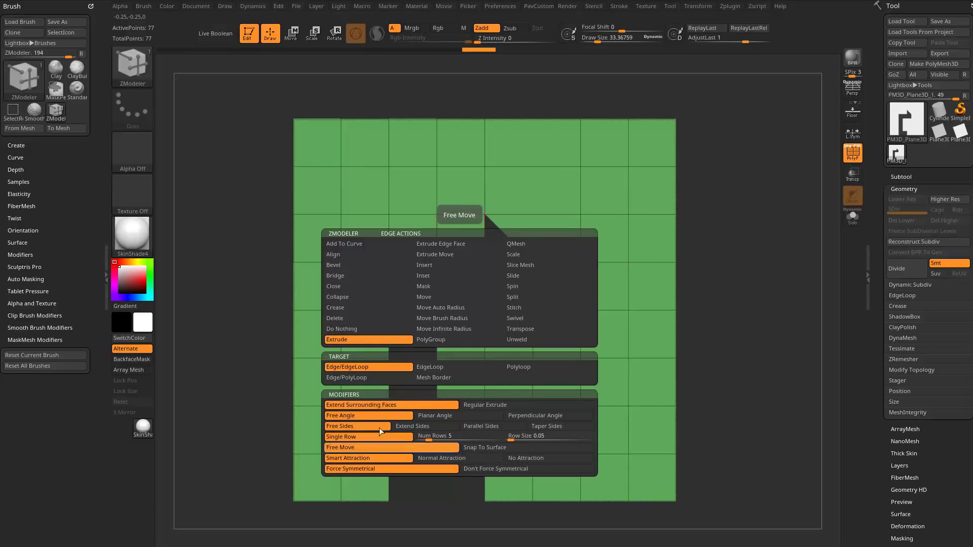
left_click(370, 338)
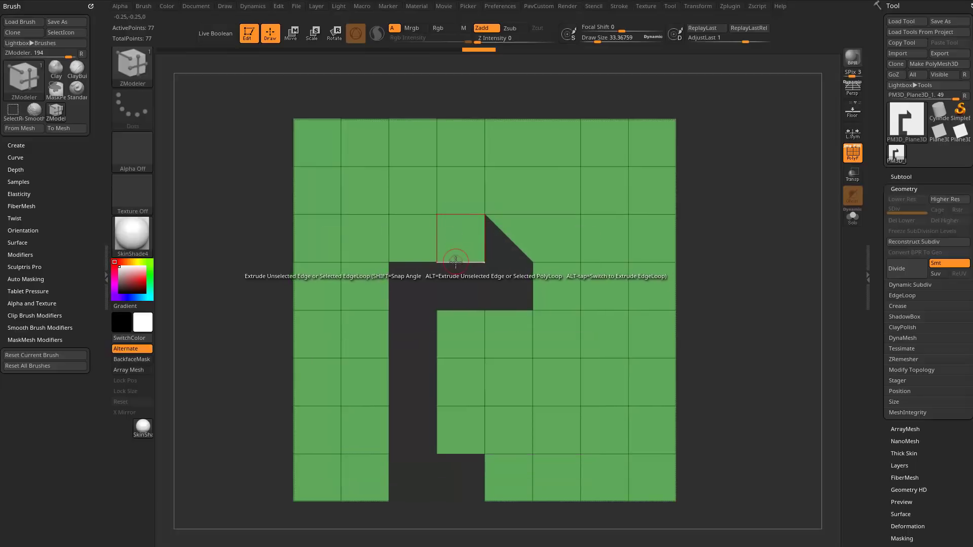
key("space")
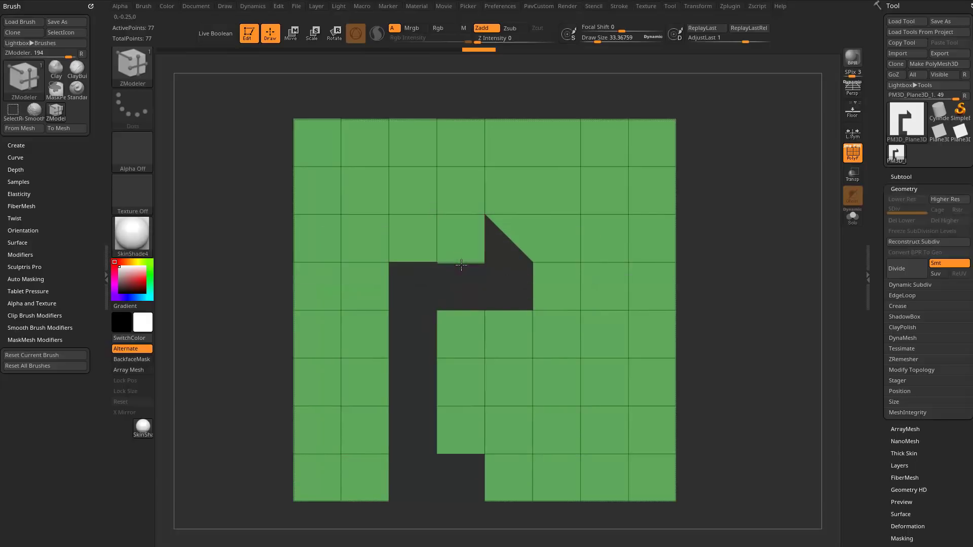
left_click_drag(462, 263, 528, 289)
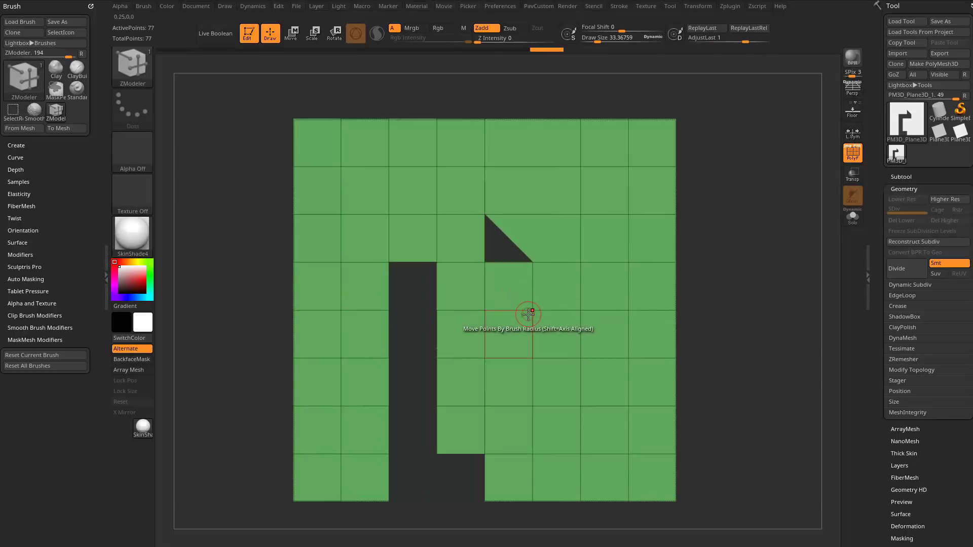
Fill the remaining vertical gap and the bottom notch by extruding their side edges across, switching the extrude target to EdgeLoop.
left_click_drag(485, 475, 395, 473)
left_click_drag(437, 333, 385, 336)
key("ctrl+z")
key("alt")
key("alt")
key("alt")
key("alt")
key("alt")
key("alt")
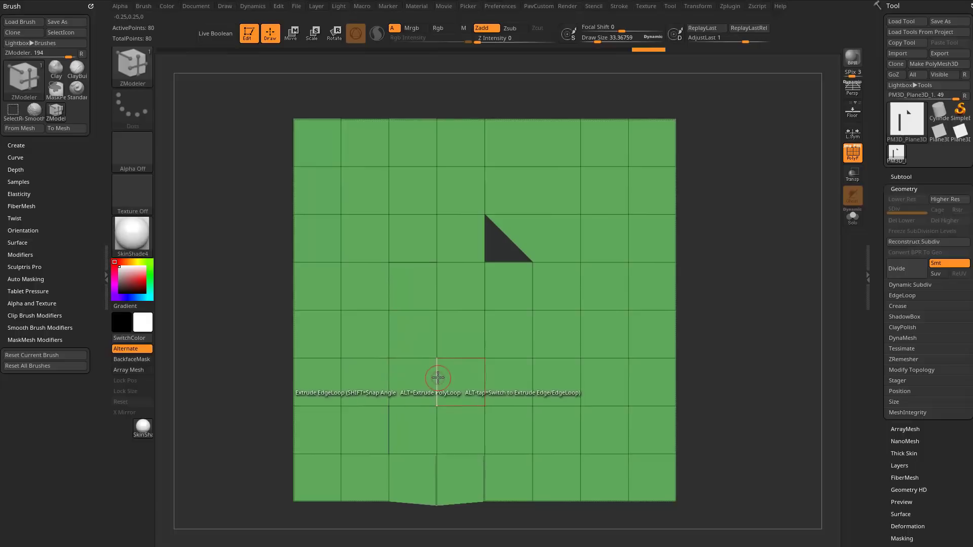
mouse_move(431, 289)
left_mouse_down("shift")
mouse_move(387, 319)
mouse_move(408, 456)
left_mouse_up("shift")
key("ctrl+z")
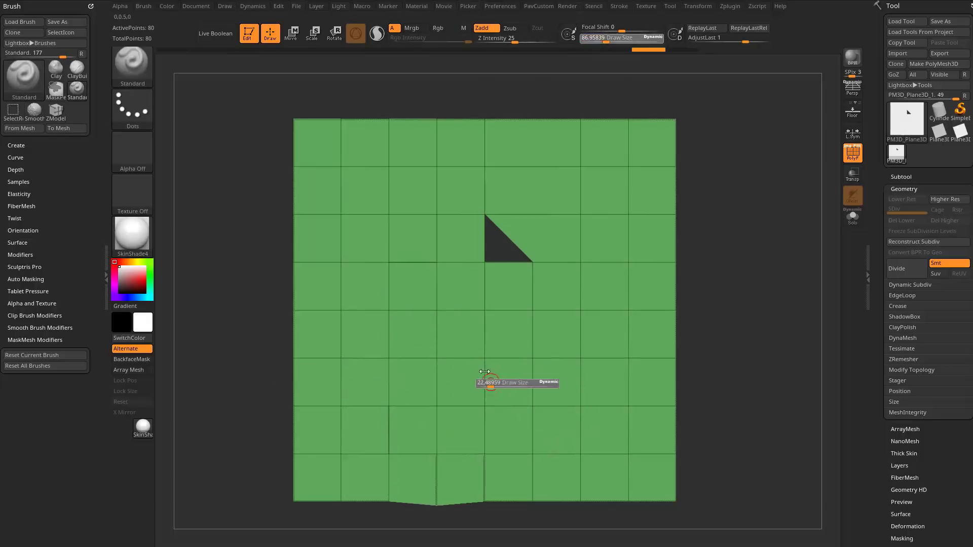
Weld the plane's overlapping points with the WeldPoints topology option.
left_click(901, 369)
scroll(899, 344, "down", 3)
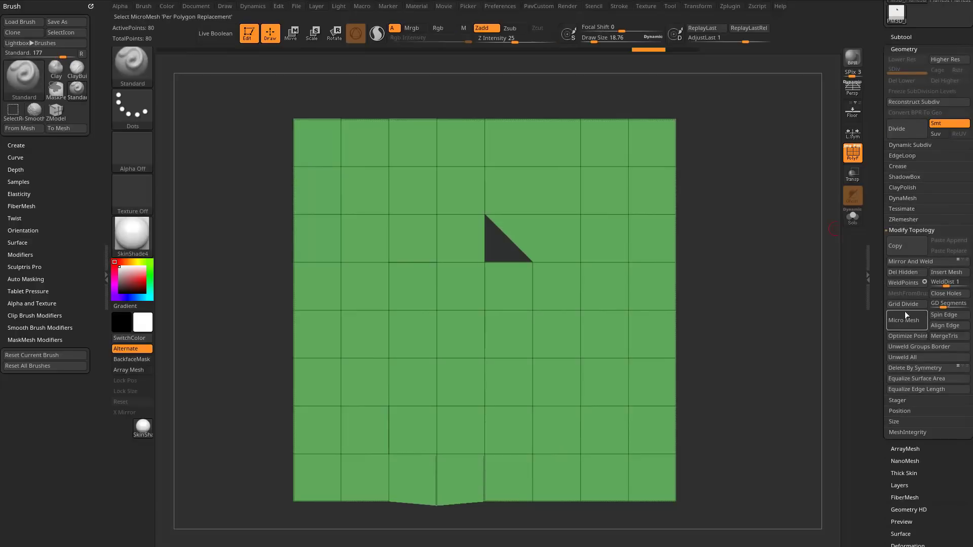
left_click(907, 282)
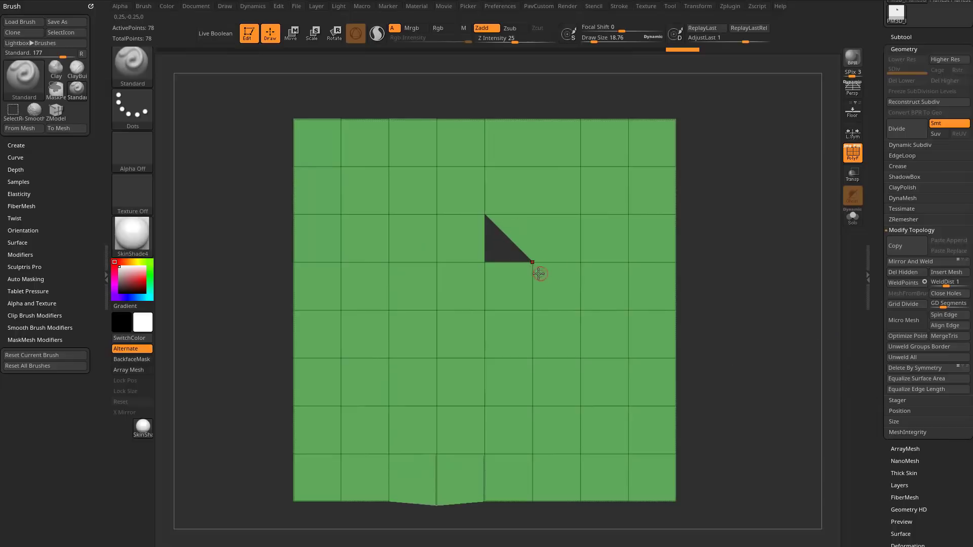
Switch to the ZModeler brush, try moving the point at the triangular hole's lower corner, and undo the change.
key("space")
key("b")
key("z")
key("m")
key("space")
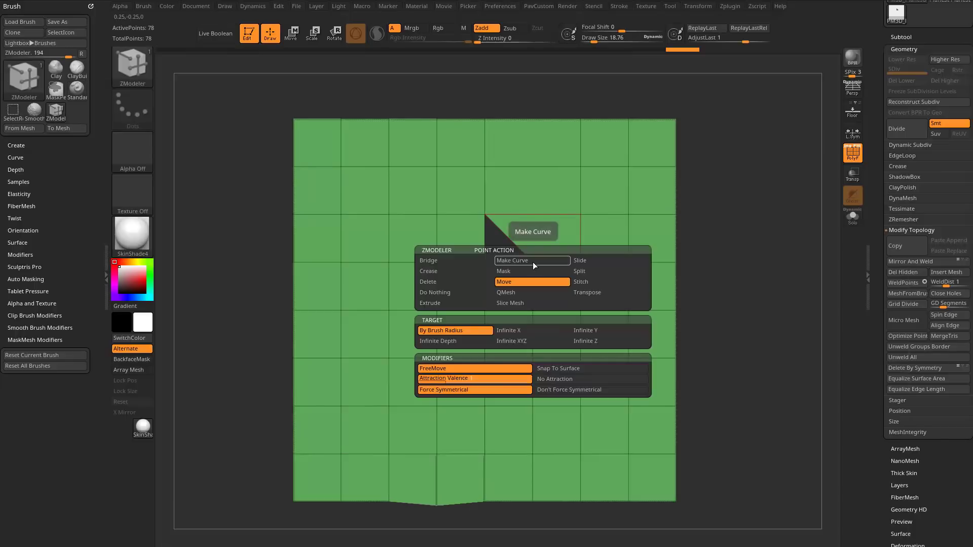
key("space")
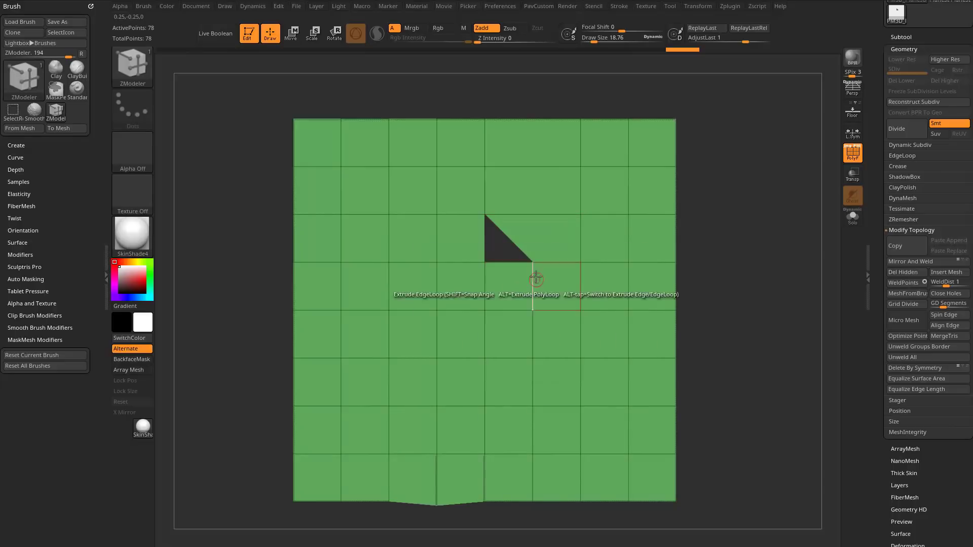
left_click_drag(534, 263, 474, 265)
key("ctrl+z")
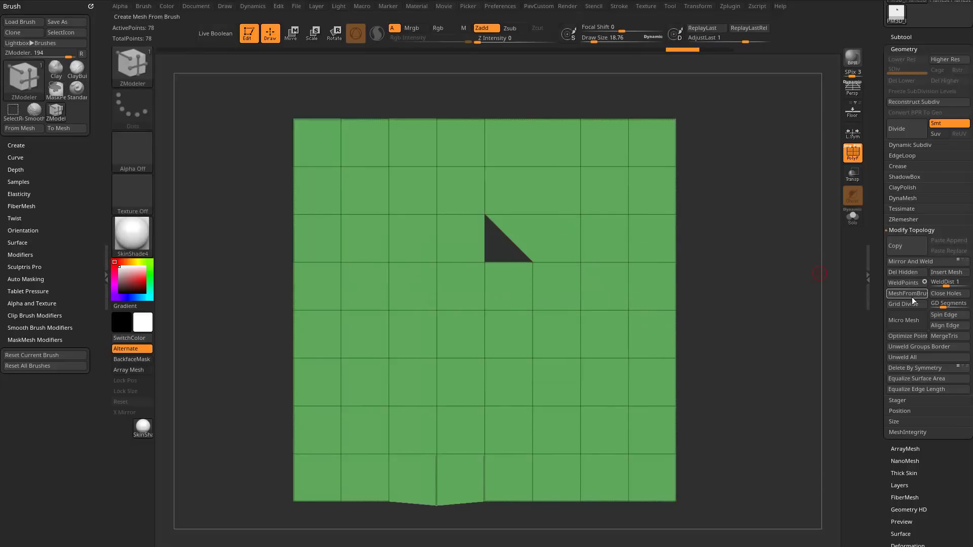
Try filling the triangular hole with the Close Holes topology option and undo each attempt.
left_click(936, 298)
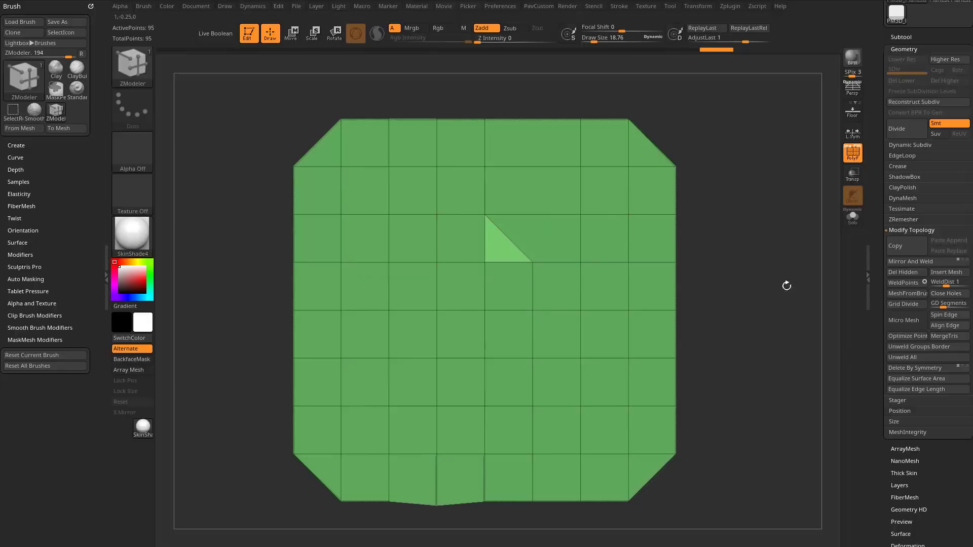
key("ctrl+z")
mouse_move(770, 247)
left_mouse_down()
mouse_move(704, 259)
mouse_move(763, 252)
left_mouse_up()
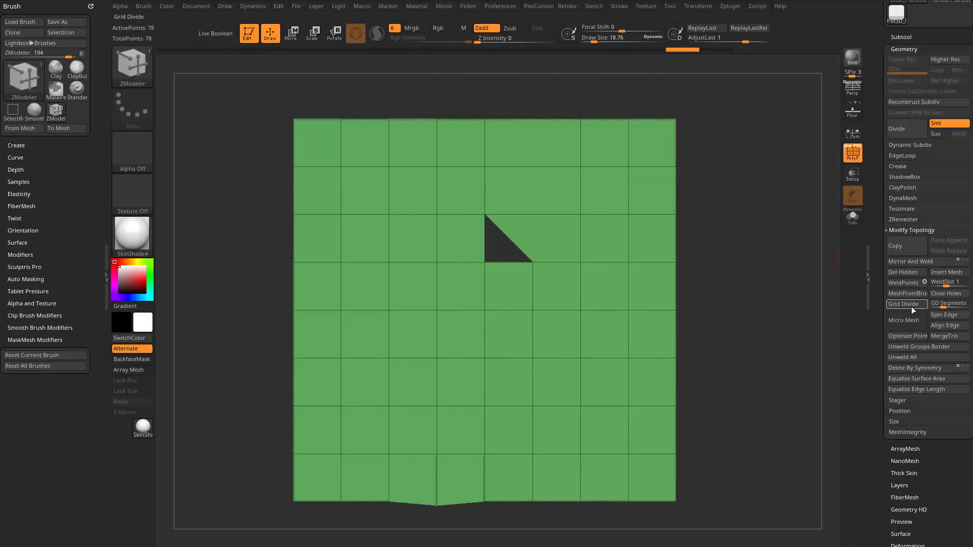
left_click(939, 296)
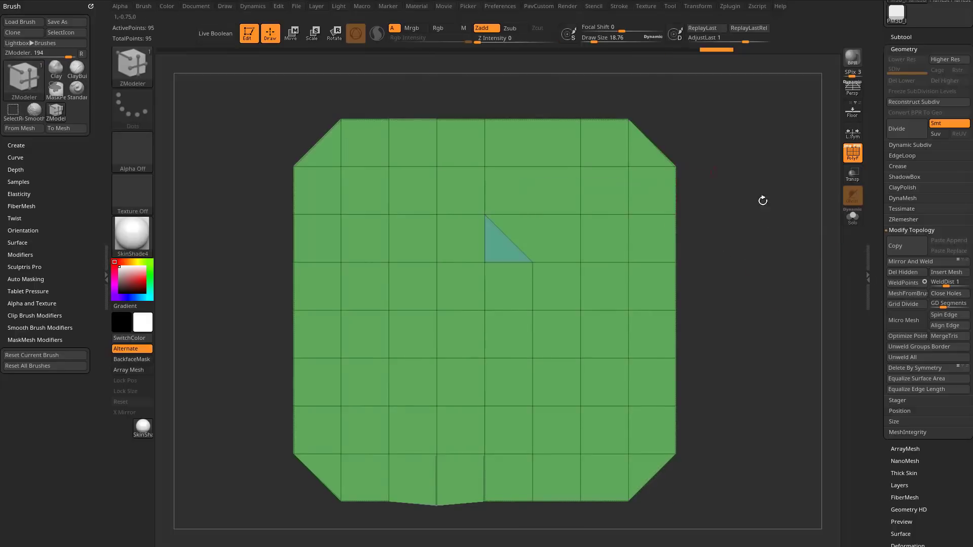
left_click_drag(764, 244, 673, 239)
key("ctrl+z")
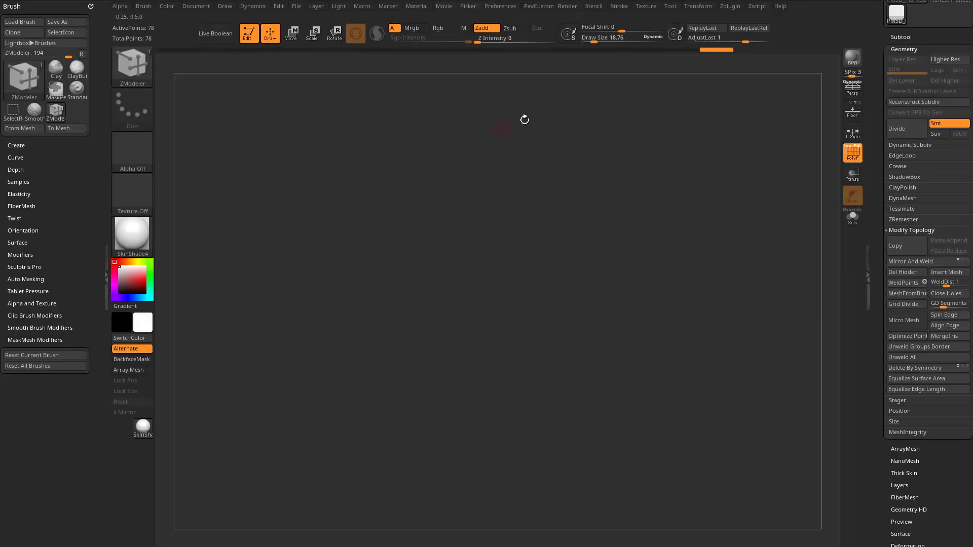
left_click_drag(763, 221, 854, 218)
left_click_drag(772, 244, 738, 206)
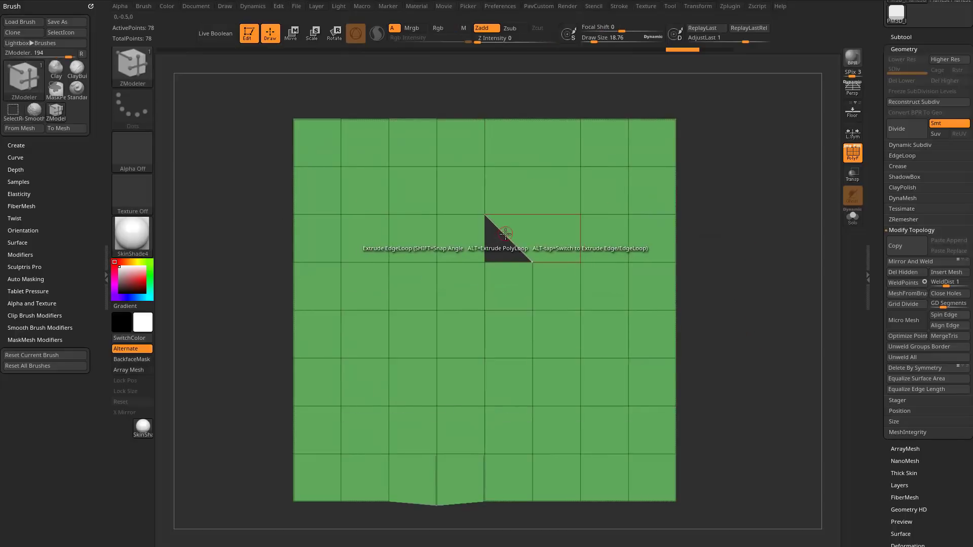
Set the ZModeler edge action to Close with Concave Hole as target and close the triangular hole.
key("space")
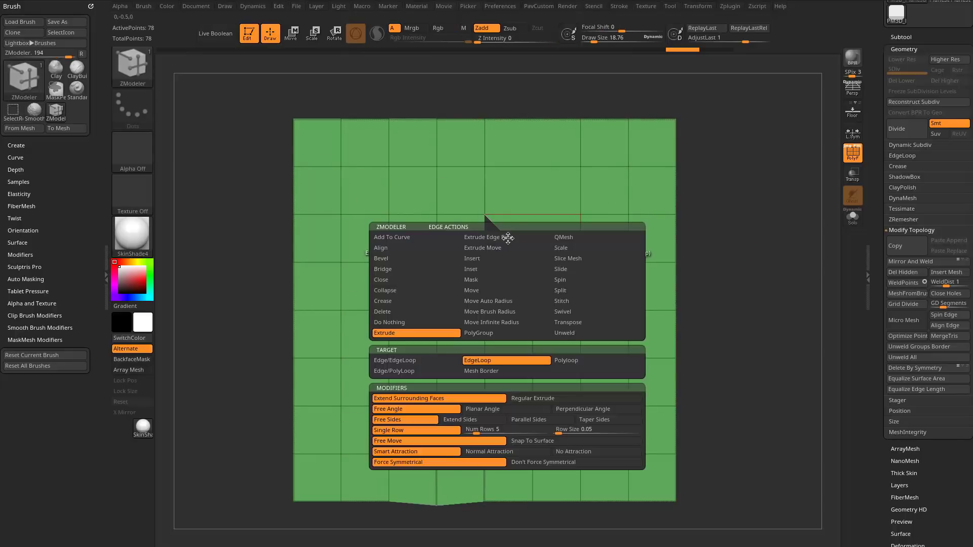
left_click(424, 282)
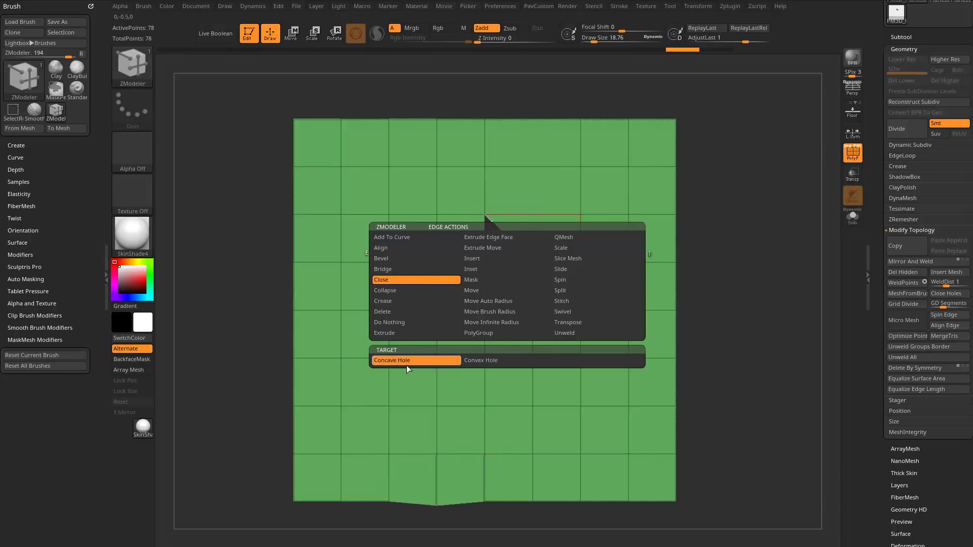
left_click(481, 361)
left_click(432, 361)
right_click_drag(484, 301, 499, 289)
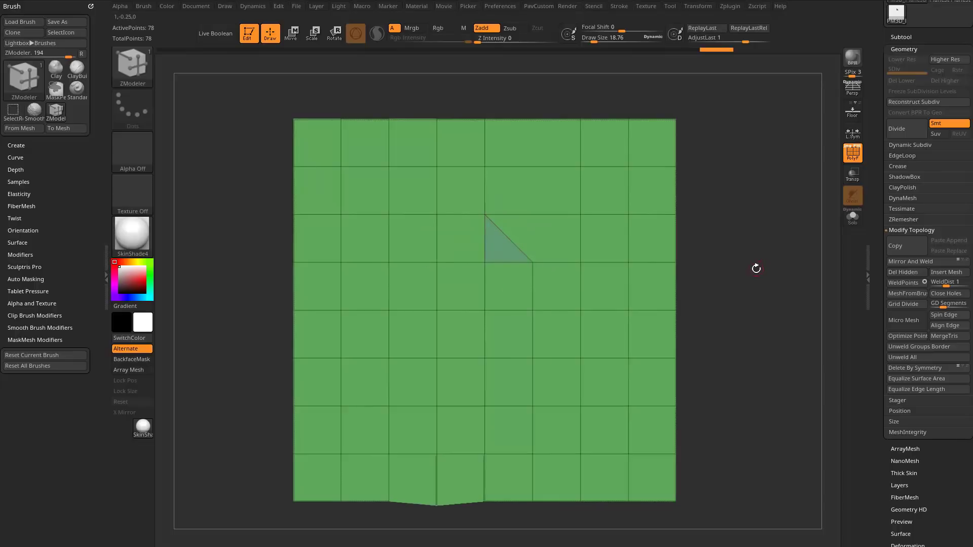
Mask everything except the plane's bottom edge points and try flattening that edge with the transform gizmo.
left_click_drag(760, 290, 755, 208, "alt")
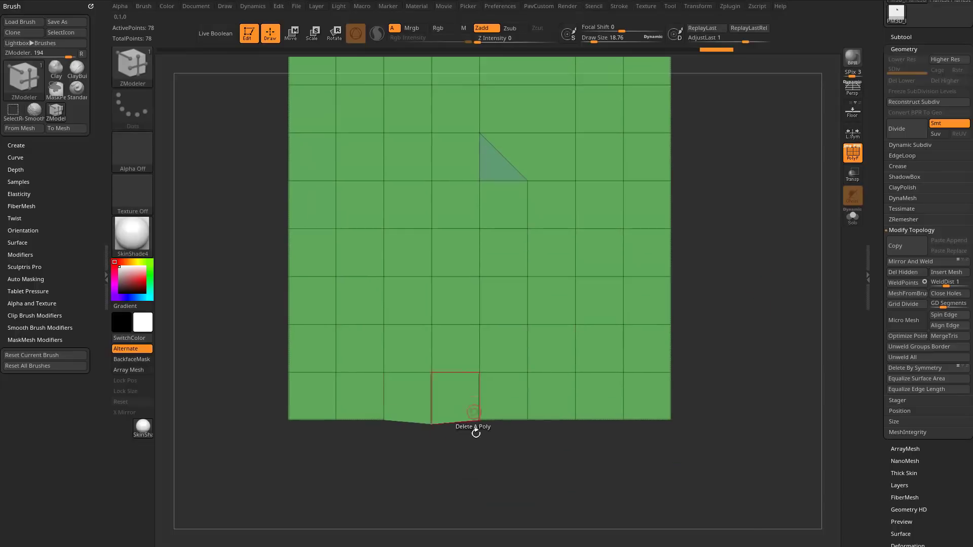
left_click_drag(723, 464, 270, 396, "ctrl")
key("w")
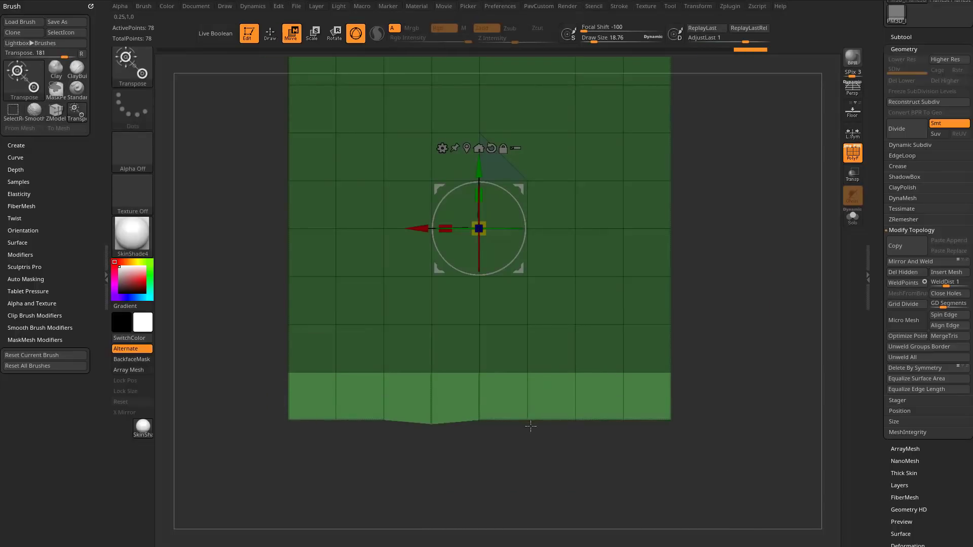
mouse_move(528, 420)
left_mouse_down()
mouse_move(528, 458)
mouse_move(528, 421)
left_mouse_up()
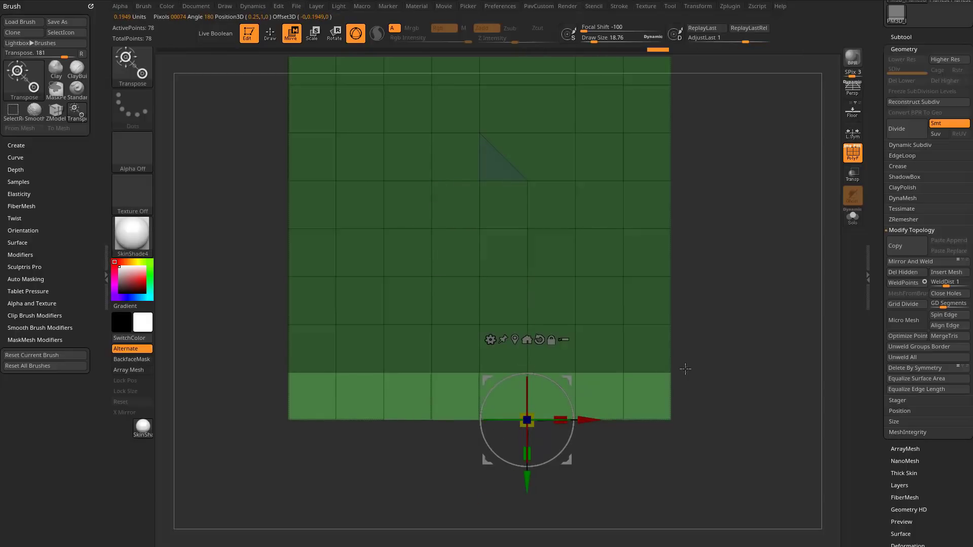
left_click_drag(686, 369, 706, 318, "ctrl")
Undo the bottom edge flattening and its mask, and return to Draw mode.
key("ctrl+z")
key("ctrl+z")
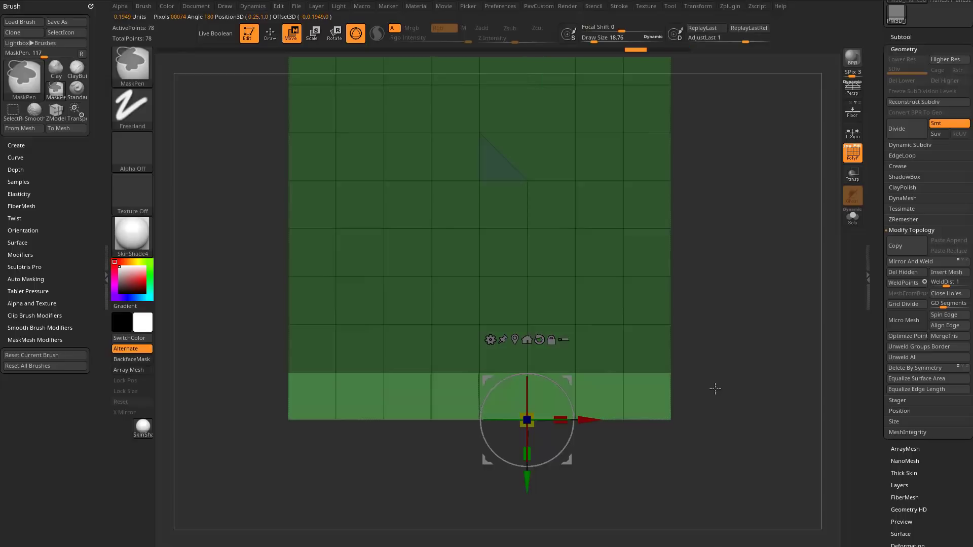
key("ctrl+z")
key("ctrl+z")
key("ctrl+z")
left_click_drag(734, 363, 738, 389, "ctrl")
key("q")
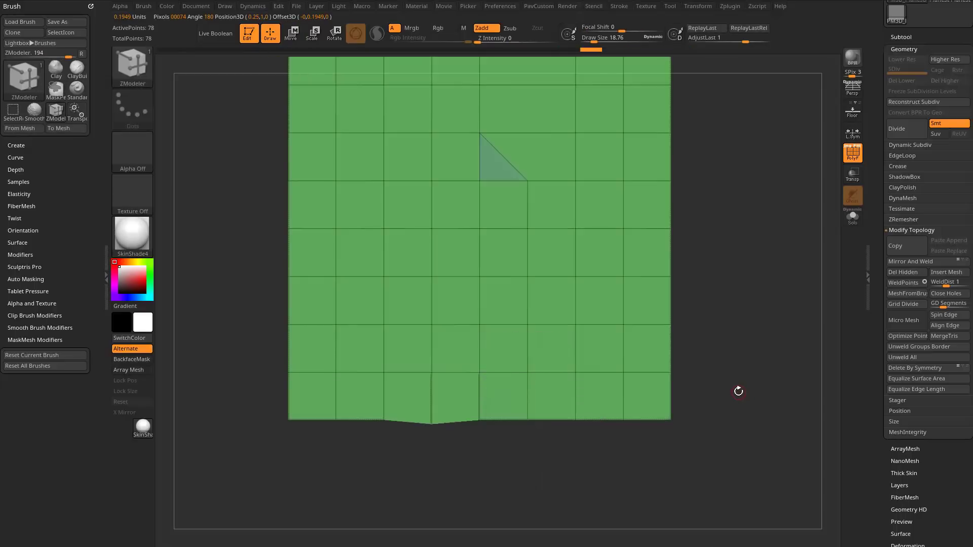
Try straightening the plane's bottom edge with the ClipCurve brush and undo the clip.
left_click(146, 70)
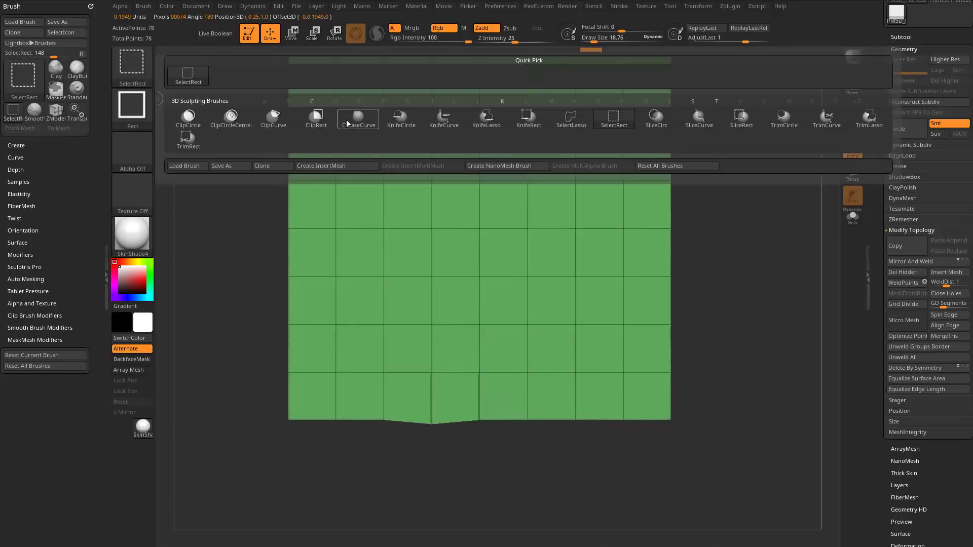
left_click(271, 119)
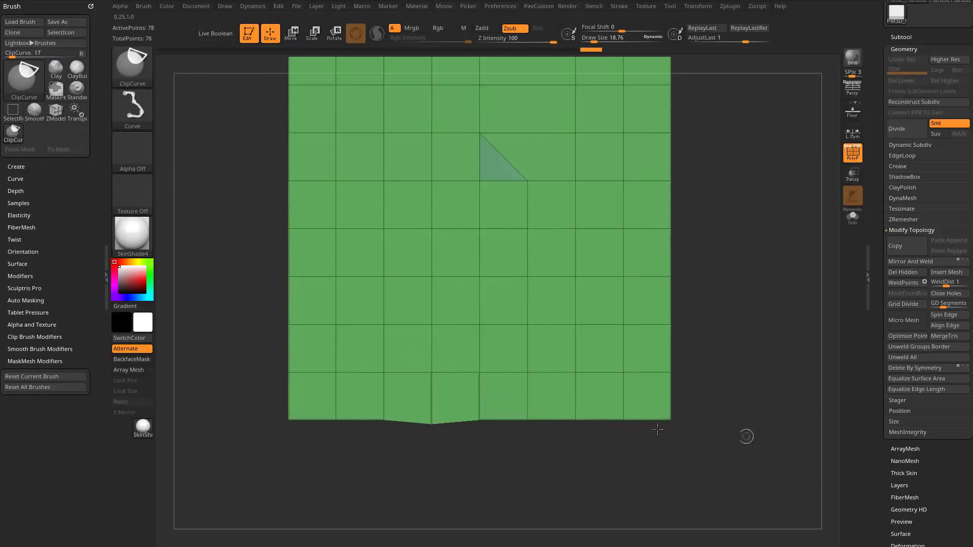
mouse_move(749, 435)
left_mouse_down("ctrl+shift")
mouse_move(200, 434)
mouse_move(229, 420)
left_mouse_up("ctrl+shift")
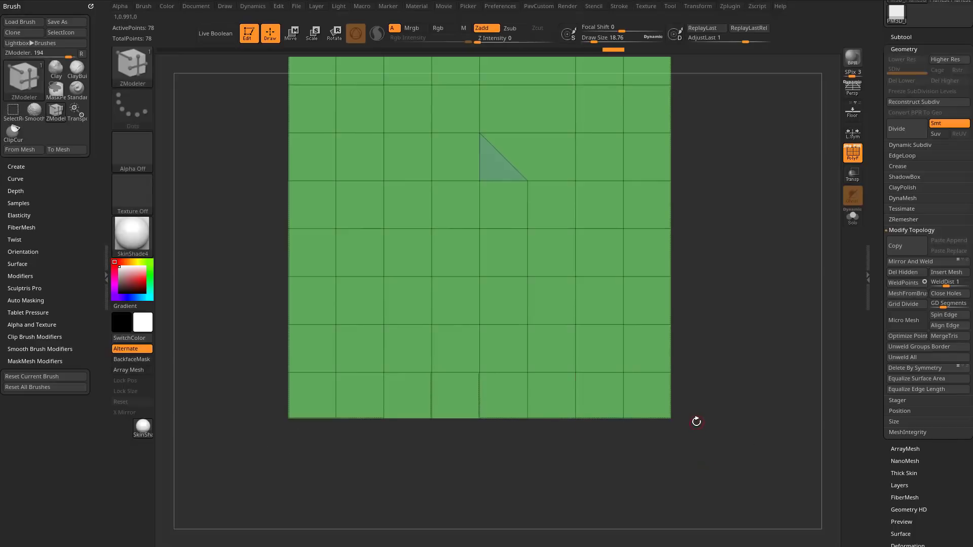
key("ctrl+z")
left_click_drag(715, 289, 704, 346, "alt")
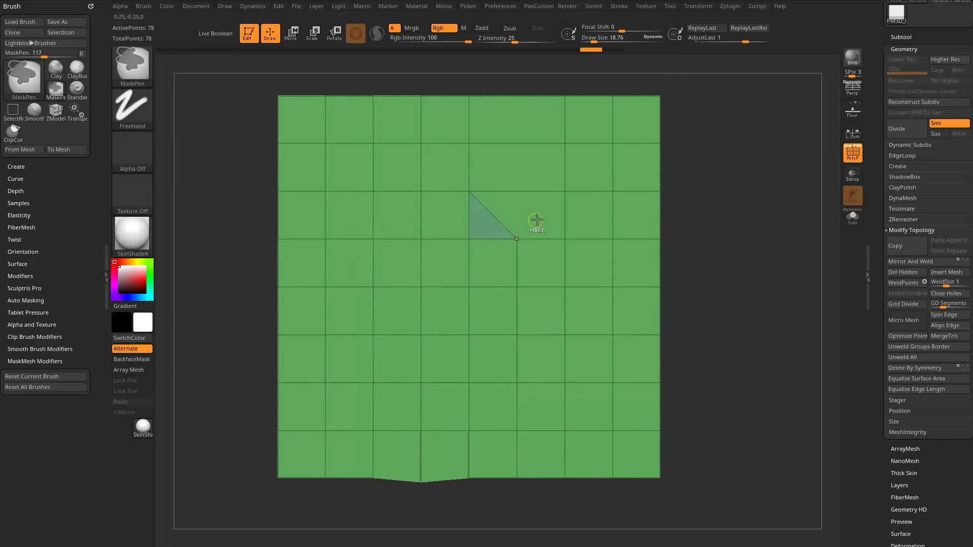
Mask all but the points below the filled triangle and try shifting their vertical edge line with ClipCurve.
mouse_move(678, 196)
left_mouse_down("alt")
mouse_move(666, 191)
mouse_move(708, 298)
mouse_move(707, 280)
mouse_move(739, 295)
mouse_move(467, 308)
mouse_move(479, 294)
mouse_move(553, 323)
mouse_move(539, 464)
left_mouse_up("alt")
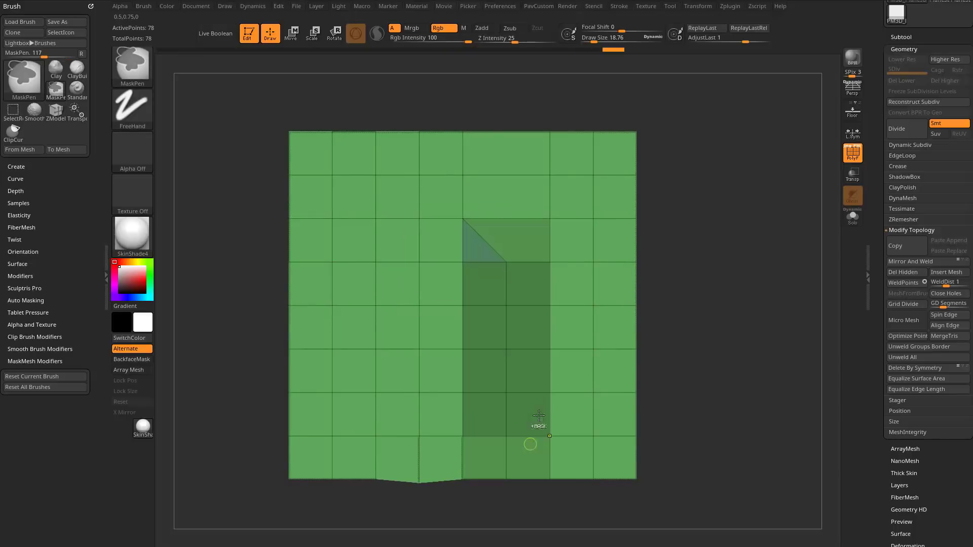
left_click(709, 388, "ctrl")
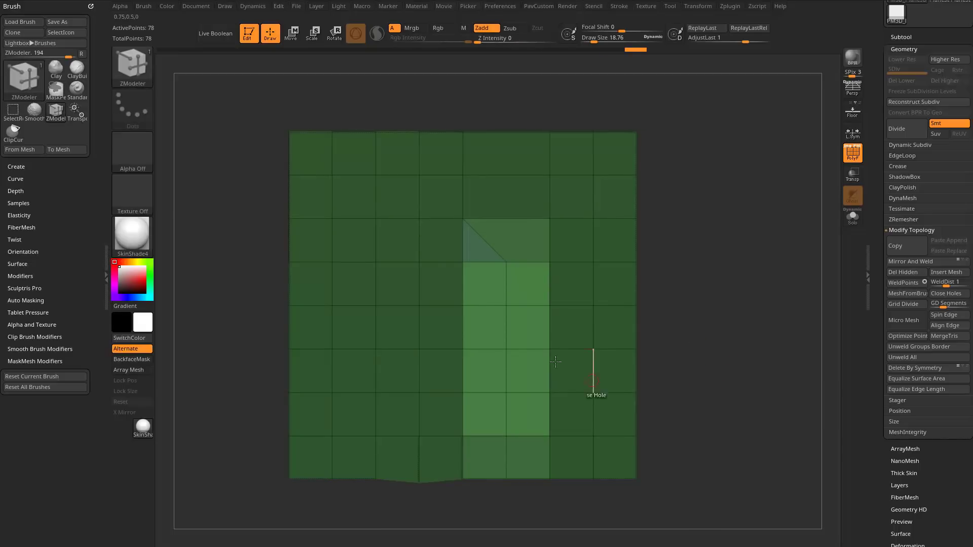
mouse_move(673, 315)
left_mouse_down("ctrl")
mouse_move(724, 295)
mouse_move(652, 390)
mouse_move(543, 391)
mouse_move(524, 445)
mouse_move(532, 454)
left_mouse_up("ctrl")
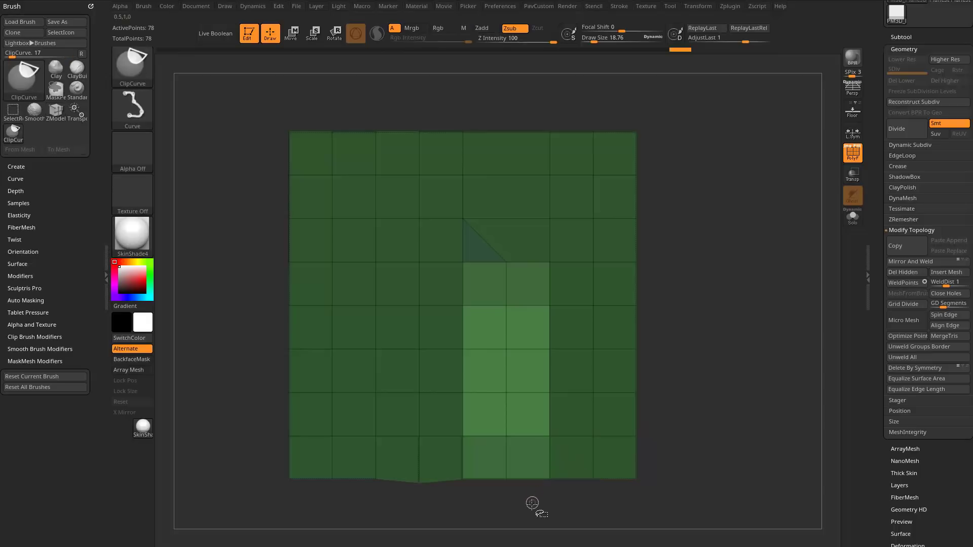
mouse_move(529, 513)
left_mouse_down("ctrl+shift")
mouse_move(536, 257)
mouse_move(454, 243)
mouse_move(524, 246)
left_mouse_up("ctrl+shift")
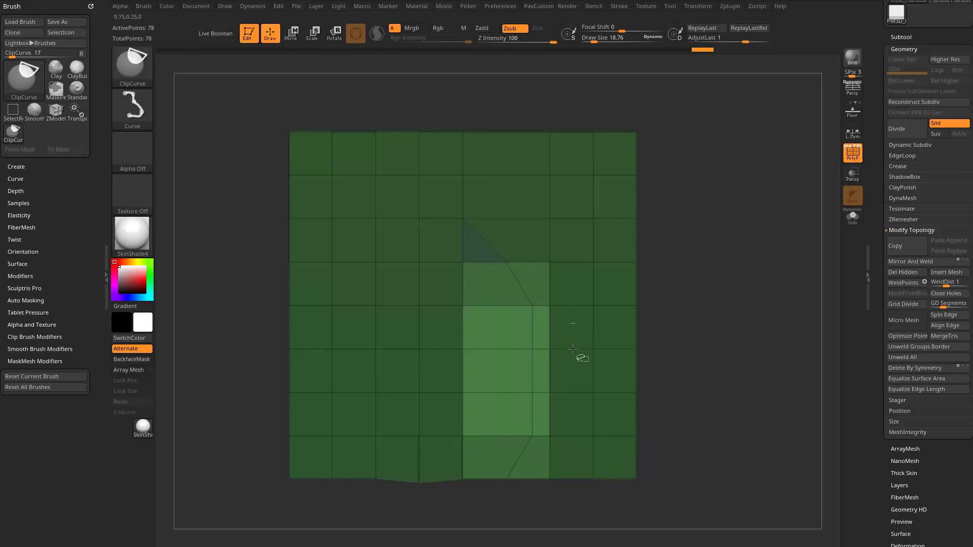
mouse_move(494, 300)
left_mouse_down("ctrl+shift")
mouse_move(476, 515)
mouse_move(499, 529)
mouse_move(507, 243)
mouse_move(530, 221)
left_mouse_up("ctrl+shift")
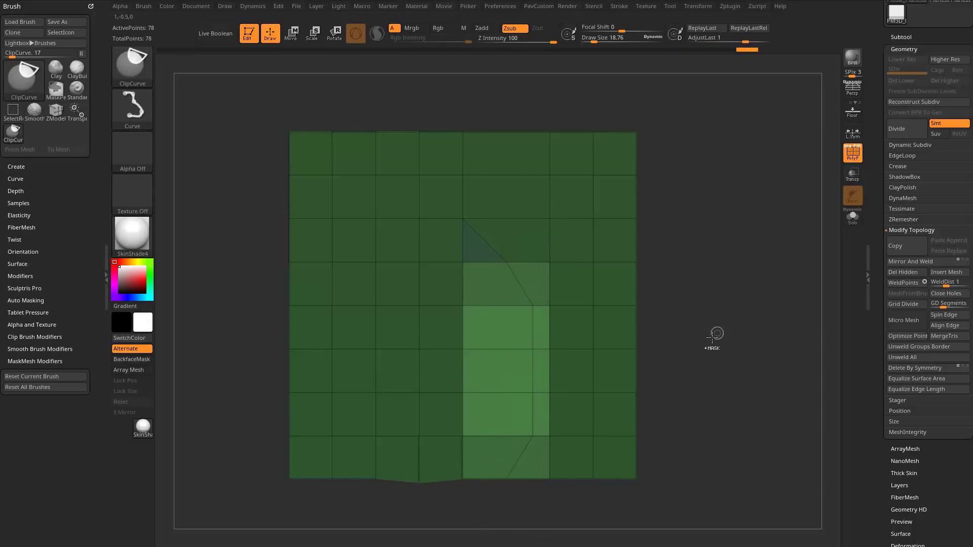
Flatten the shifted vertical edge line with the gizmo placed at the triangle's lower corner, and clear the mask.
key("w")
left_click(504, 266)
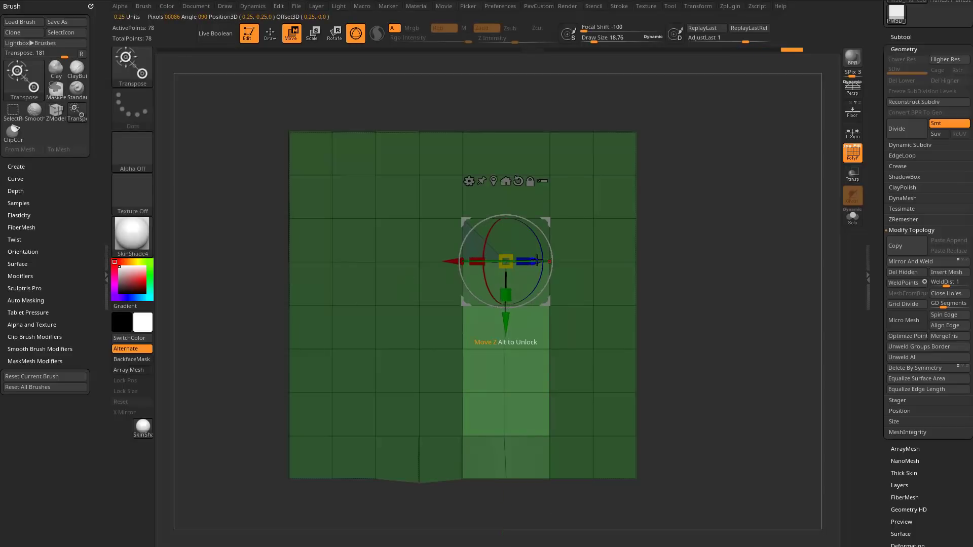
left_click_drag(536, 261, 420, 271)
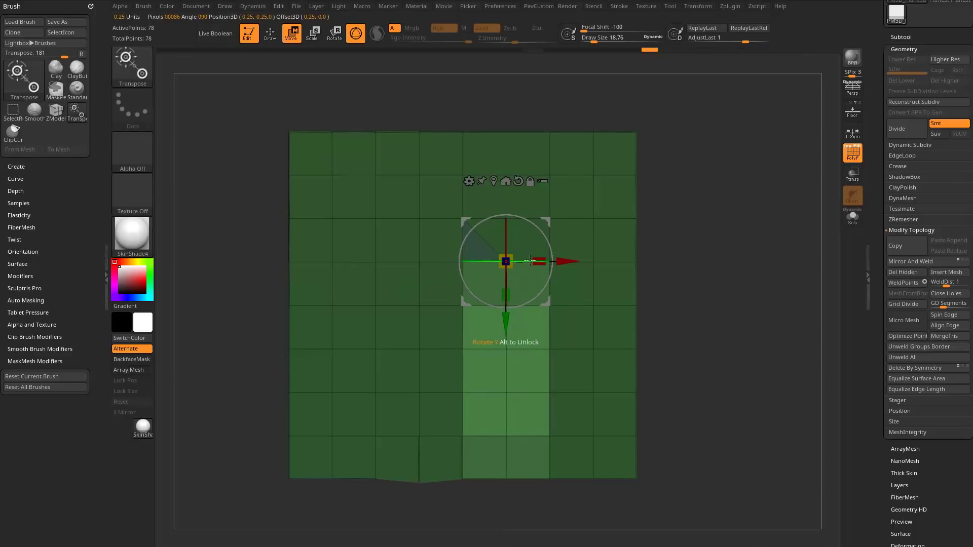
key("q")
left_click_drag(670, 377, 656, 388, "ctrl")
left_click_drag(722, 377, 696, 405, "alt")
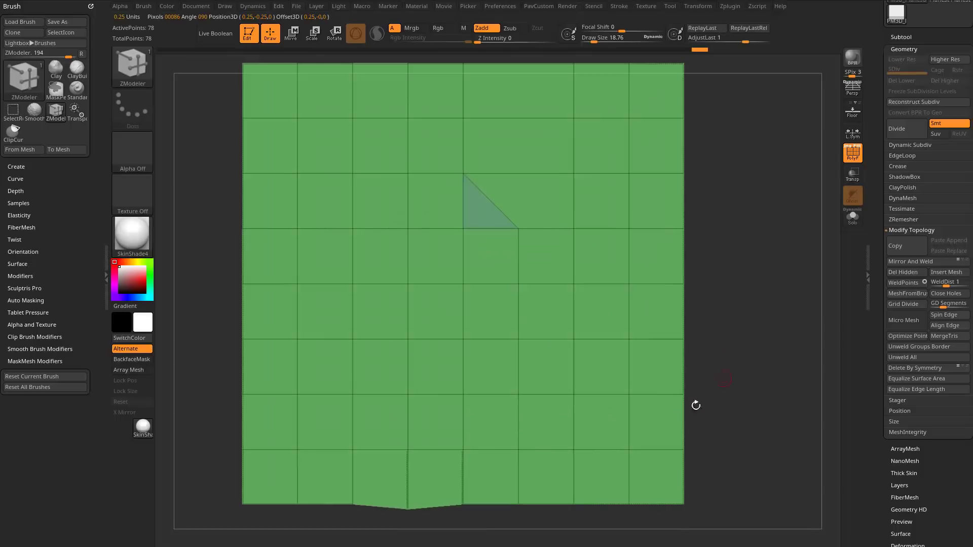
Set the ZModeler edge action to Align with Edge-Strip as target and try aligning the plane's bottom edges.
left_click_drag(501, 522, 508, 430, "alt")
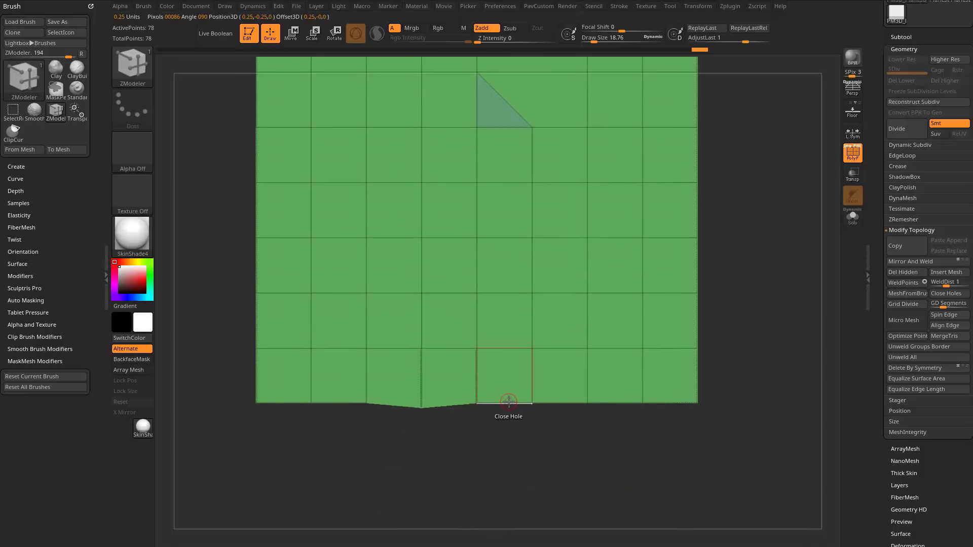
key("space")
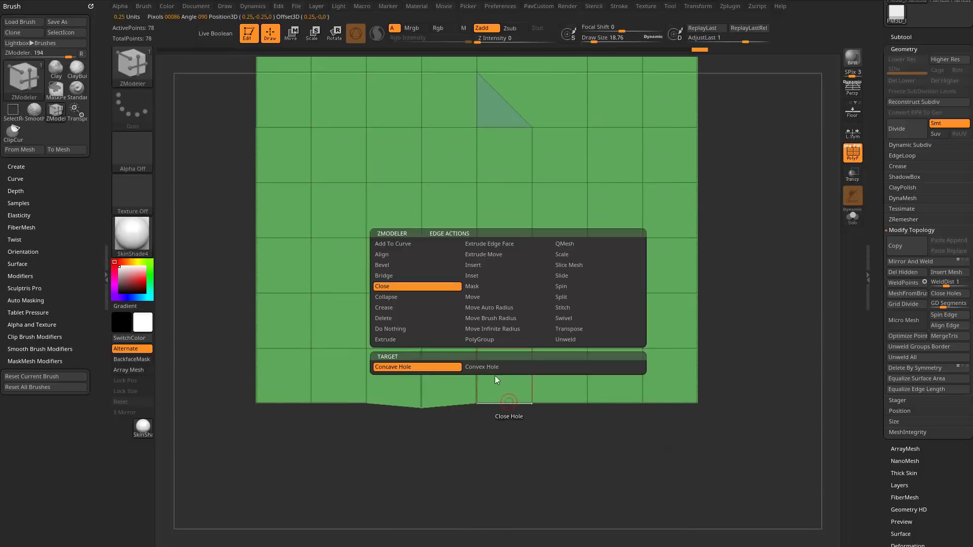
left_click(433, 258)
left_click(424, 369)
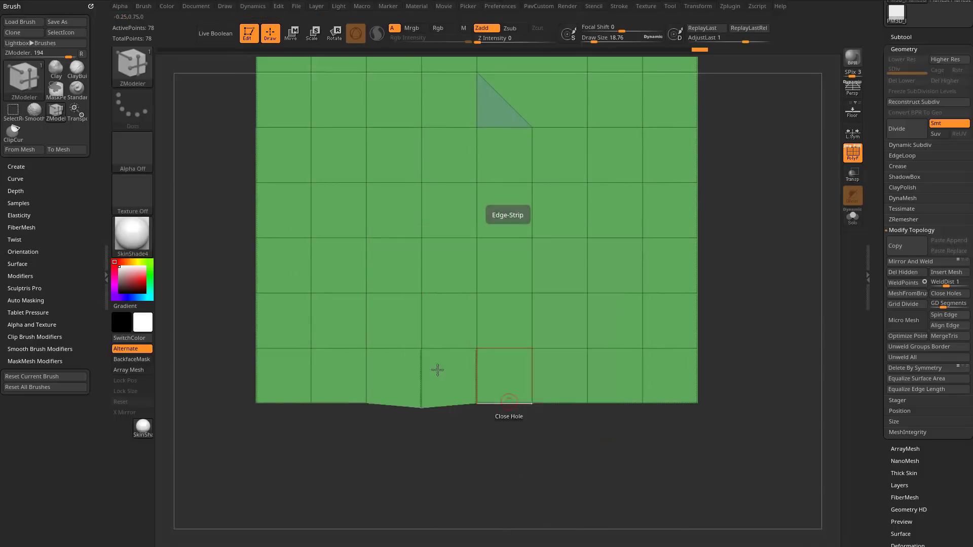
left_click(518, 403)
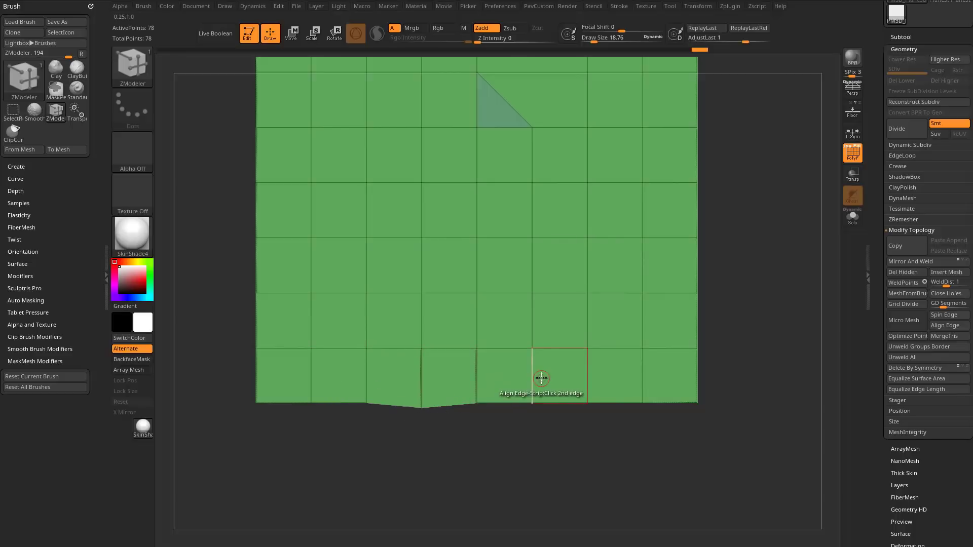
Mask all but the plane's bottom row of points, flatten the bottom edge with the gizmo, and clear the mask.
mouse_move(788, 319)
left_mouse_down("alt")
mouse_move(792, 275)
mouse_move(765, 306)
mouse_move(777, 308)
left_mouse_up("alt")
left_click_drag(733, 408, 220, 501, "ctrl+alt")
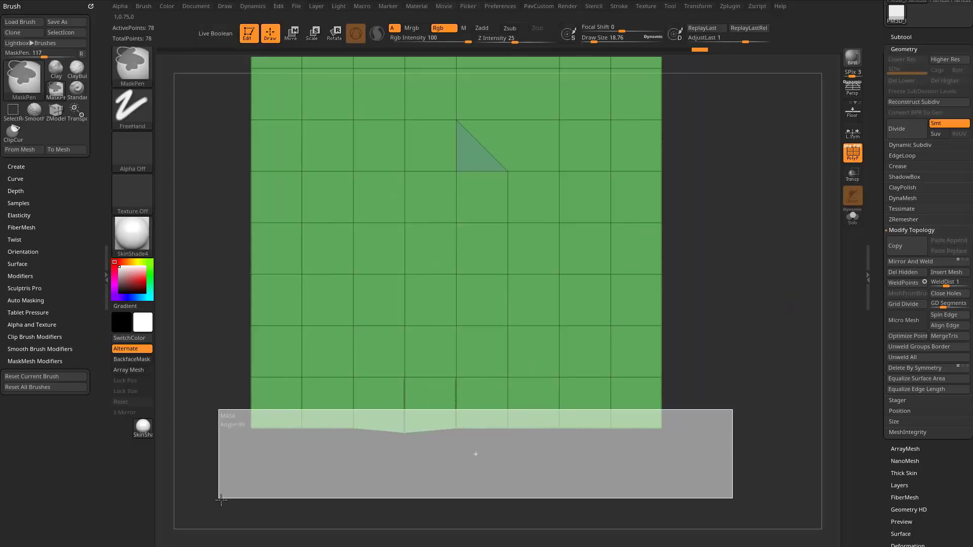
key("w")
left_click_drag(455, 428, 453, 379, "alt")
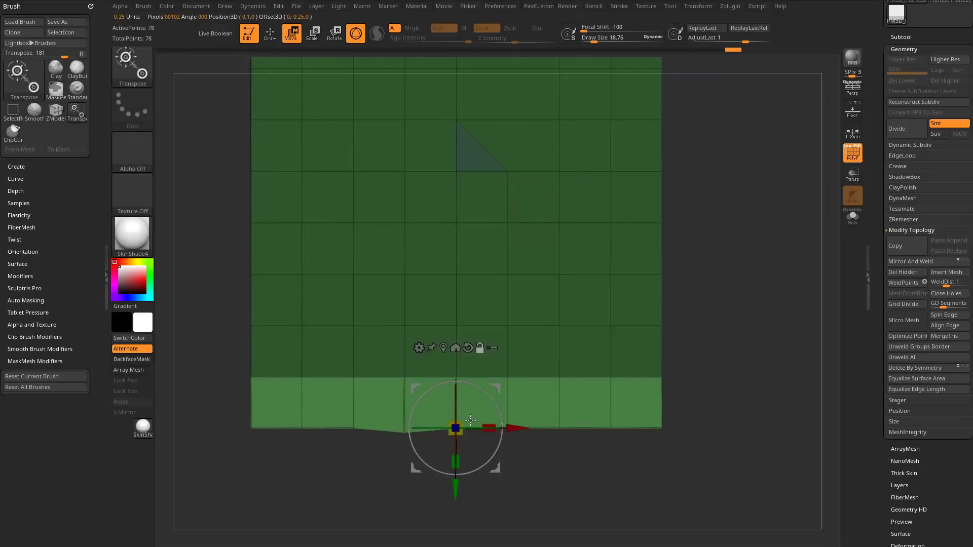
left_click(546, 423)
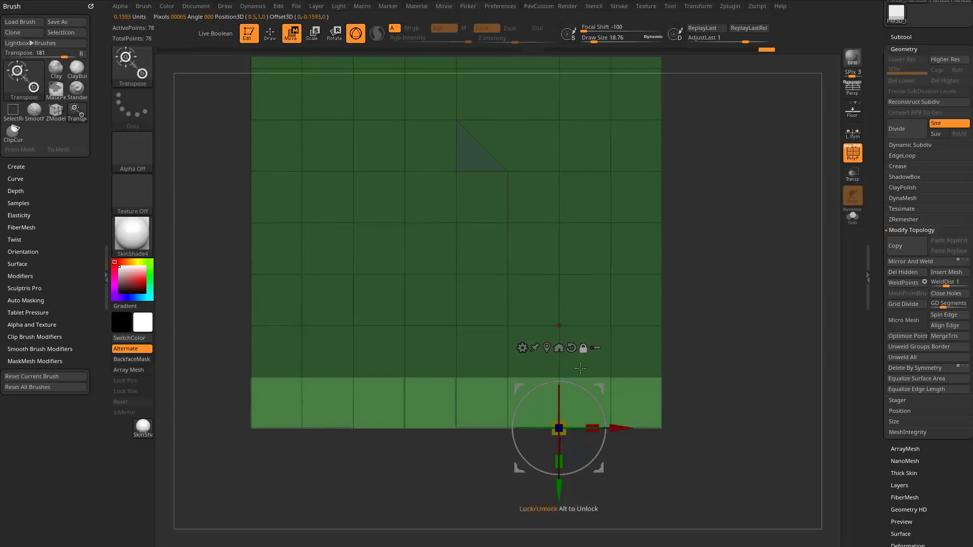
mouse_move(689, 352)
left_mouse_down("ctrl")
mouse_move(767, 384)
mouse_move(756, 285)
mouse_move(750, 329)
left_mouse_up("ctrl")
key("q")
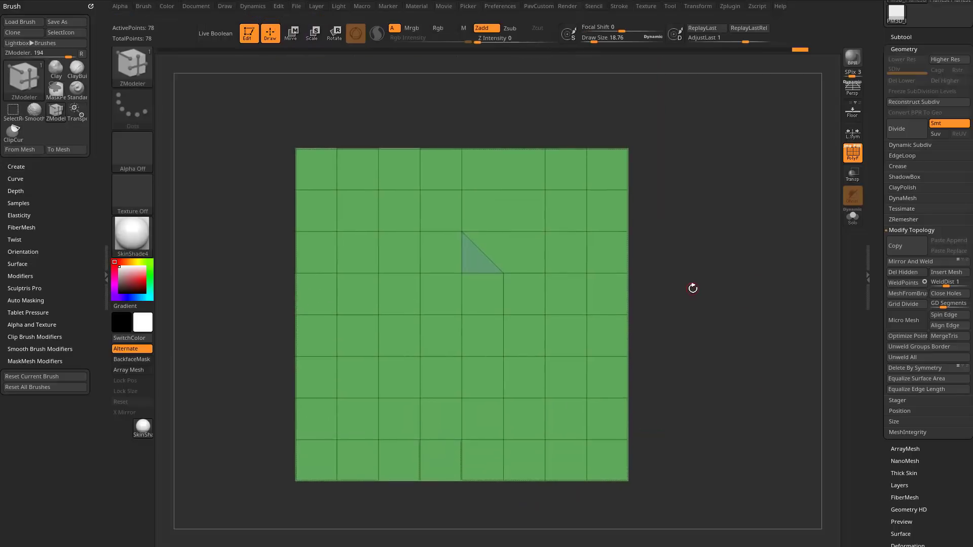
Mark a stepped strip of polygons running from the plane's top edge through the triangle to its bottom edge, and delete them.
mouse_move(444, 170)
left_mouse_down()
mouse_move(434, 235)
mouse_move(471, 264)
mouse_move(480, 389)
mouse_move(524, 428)
mouse_move(525, 457)
left_mouse_up()
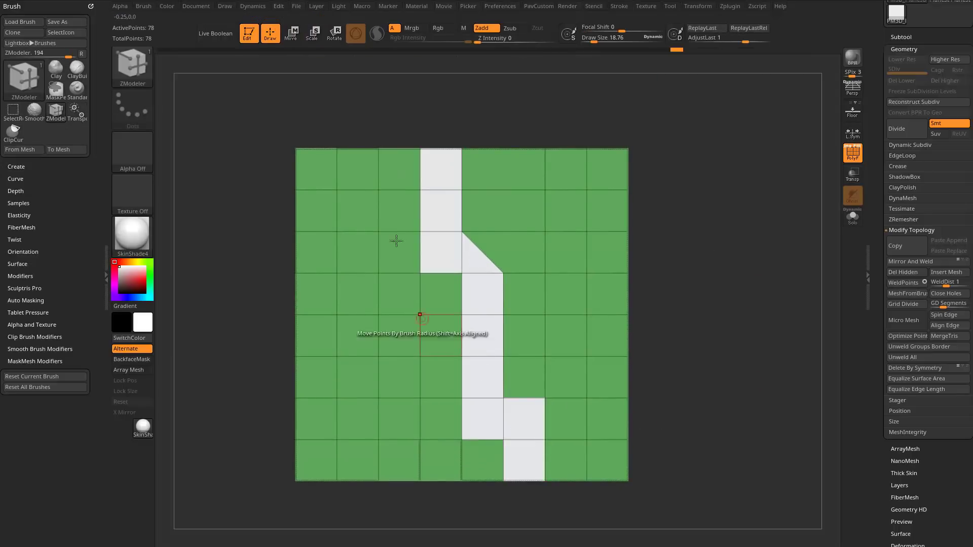
key("space")
left_click(447, 253)
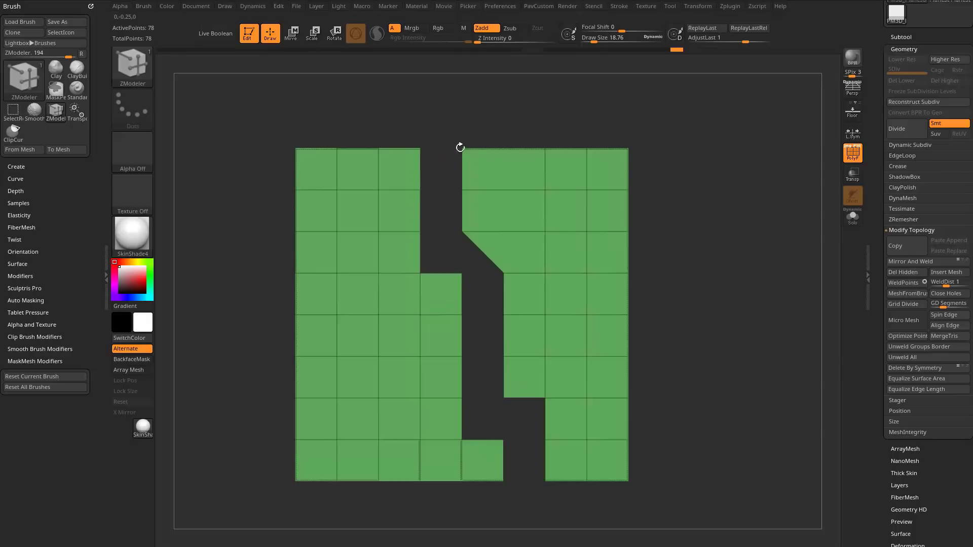
Append a Sphere3D subtool to the split plane.
right_click_drag(634, 309, 704, 271, "ctrl")
right_click_drag(680, 187, 767, 236, "alt")
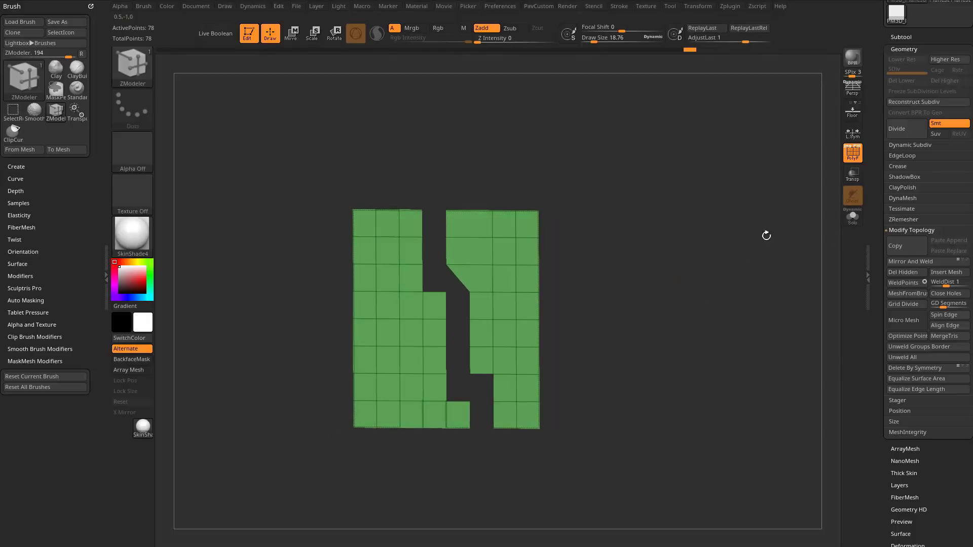
left_click_drag(875, 211, 867, 339)
left_click(903, 178, "shift")
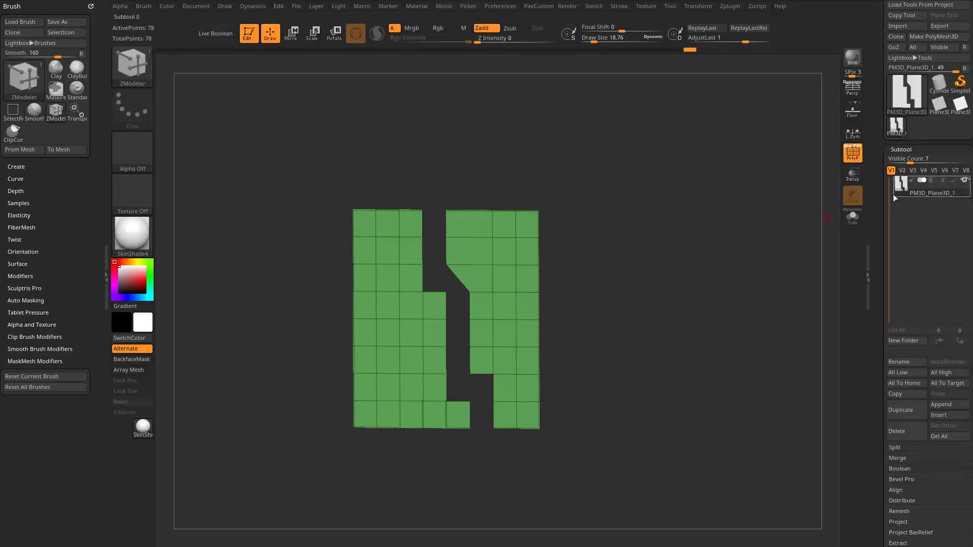
left_click(946, 407)
left_click(560, 403)
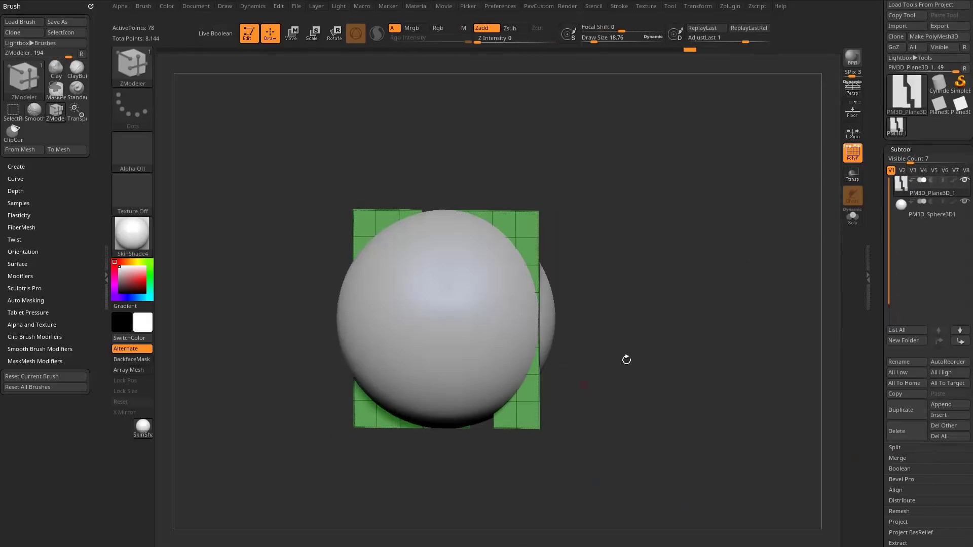
Select the sphere subtool and move it about 1.25 units along its Z axis, behind the plane.
right_click_drag(703, 259, 760, 255, "ctrl")
left_click(924, 219)
key("w")
left_click_drag(370, 323, 466, 323)
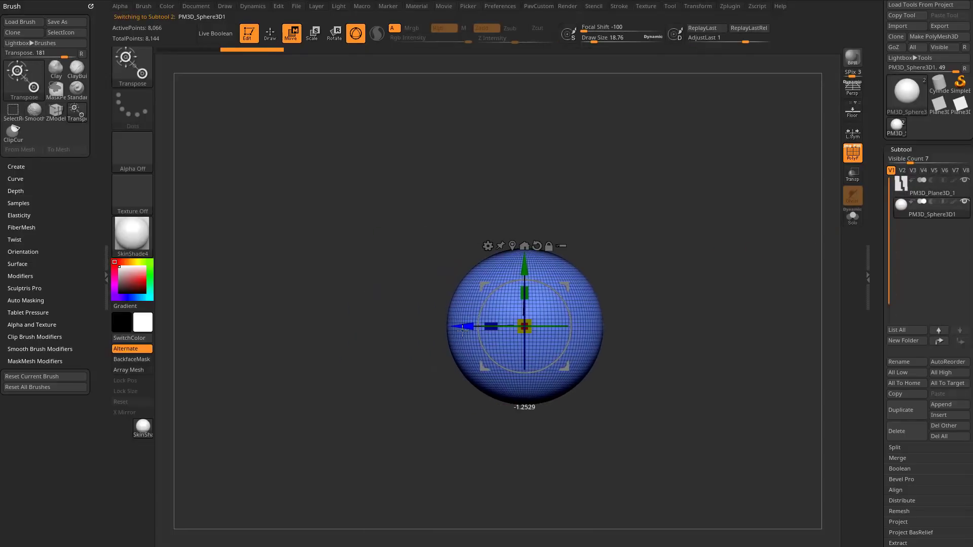
Scale the sphere to about 2.07 times its size and move it farther back so it clears the plane.
key("q")
right_click_drag(648, 248, 702, 267)
key("w")
left_click_drag(519, 328, 621, 306)
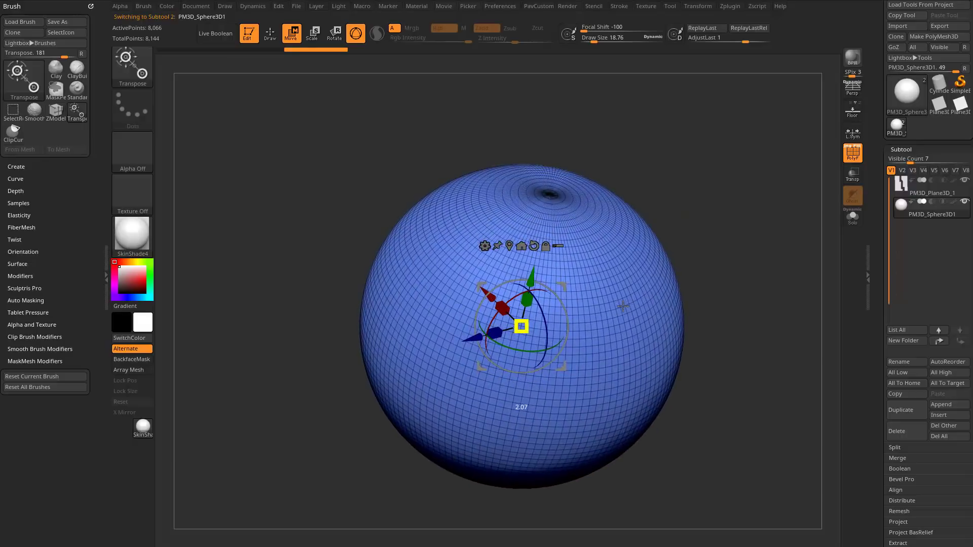
right_click_drag(621, 306, 598, 288)
left_click_drag(463, 335, 541, 341)
key("q")
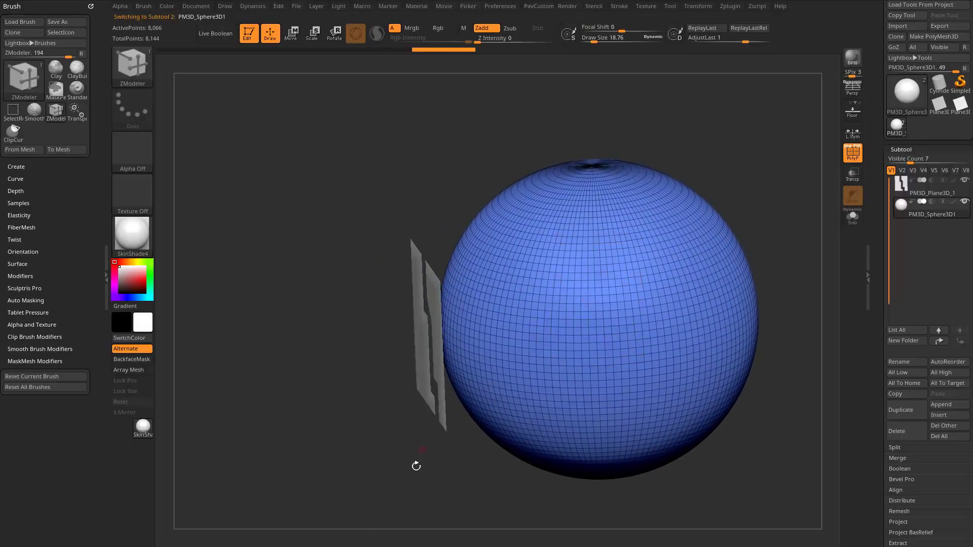
left_click_drag(415, 465, 486, 436, "shift")
left_click_drag(810, 232, 701, 241, "alt")
Select the plane subtool and enlarge the brush draw size to about 79.
left_click(920, 198)
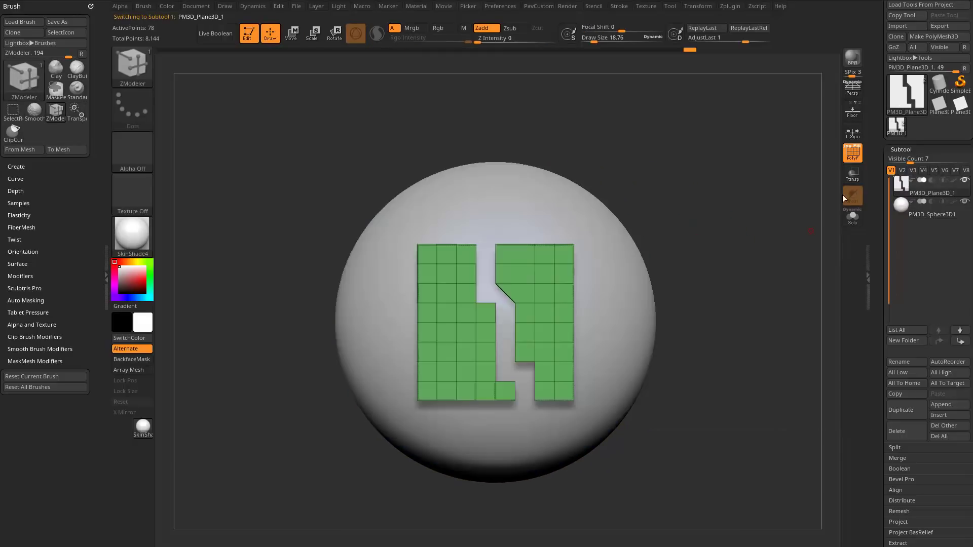
mouse_move(673, 245)
right_mouse_down()
mouse_move(724, 221)
mouse_move(774, 234)
mouse_move(697, 249)
right_mouse_up()
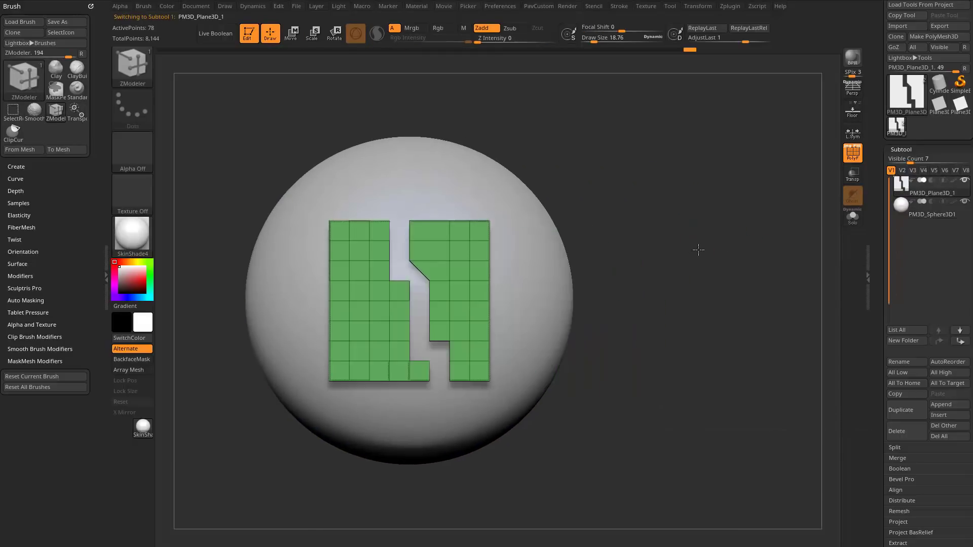
right_click_drag(629, 210, 694, 224, "alt")
key("s")
left_click_drag(693, 227, 697, 227)
right_click_drag(582, 241, 430, 304)
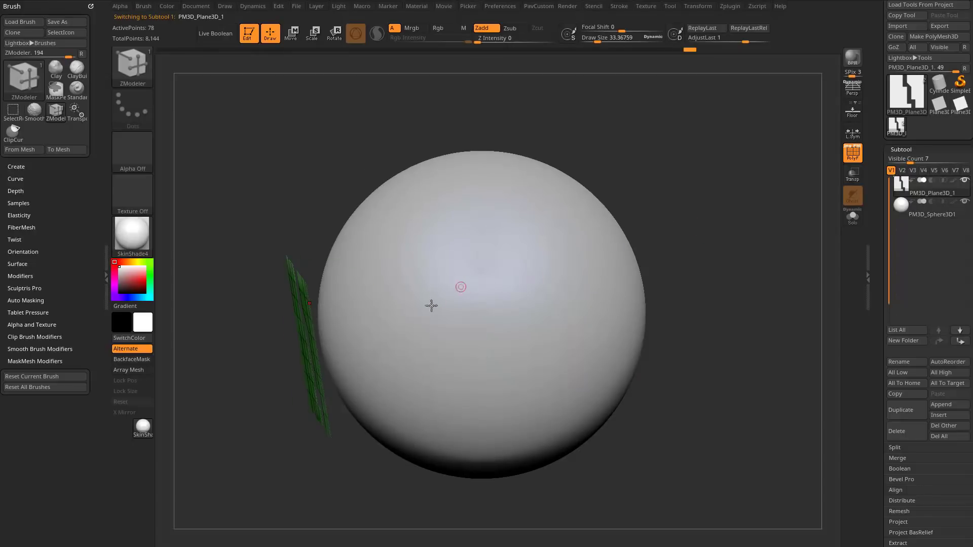
mouse_move(669, 223)
right_mouse_down()
mouse_move(716, 211)
mouse_move(707, 217)
right_mouse_up()
key("s")
left_click_drag(704, 219, 710, 217)
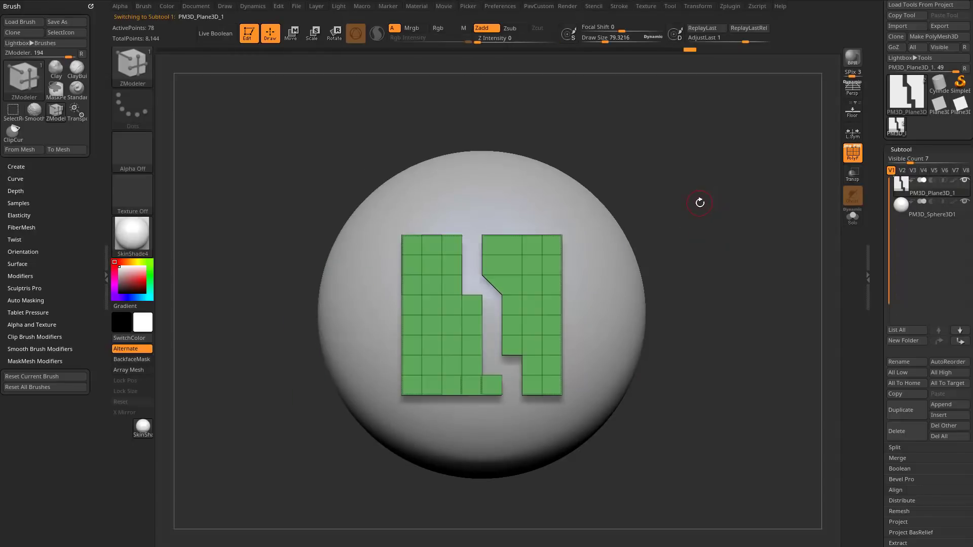
Choose the MatchMaker brush and try conforming the plane pieces to the sphere's surface.
key("b")
key("m")
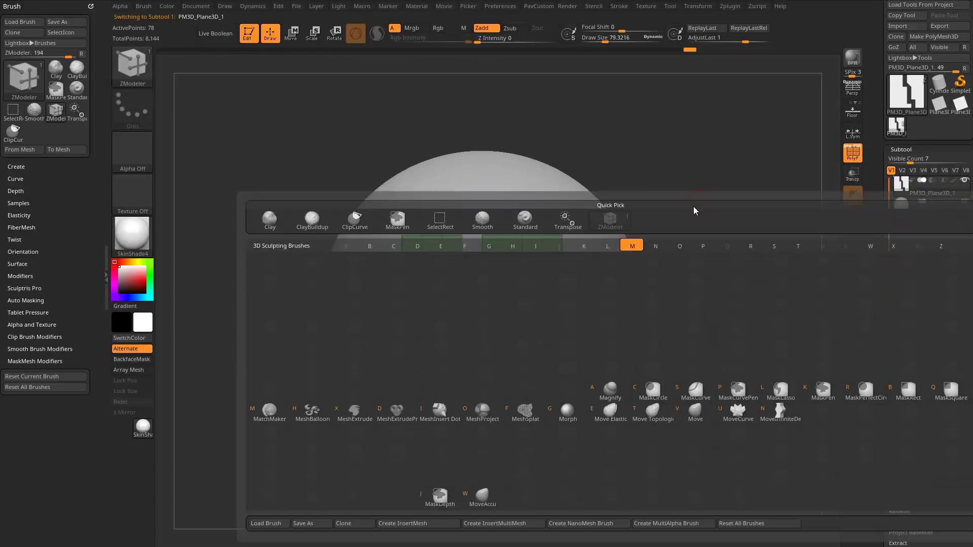
left_click(270, 416)
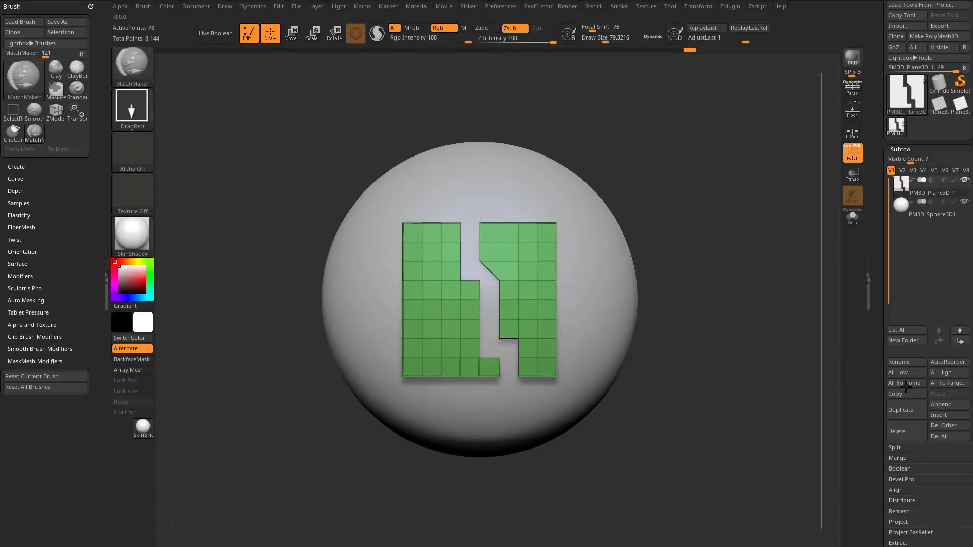
left_click_drag(648, 182, 671, 283)
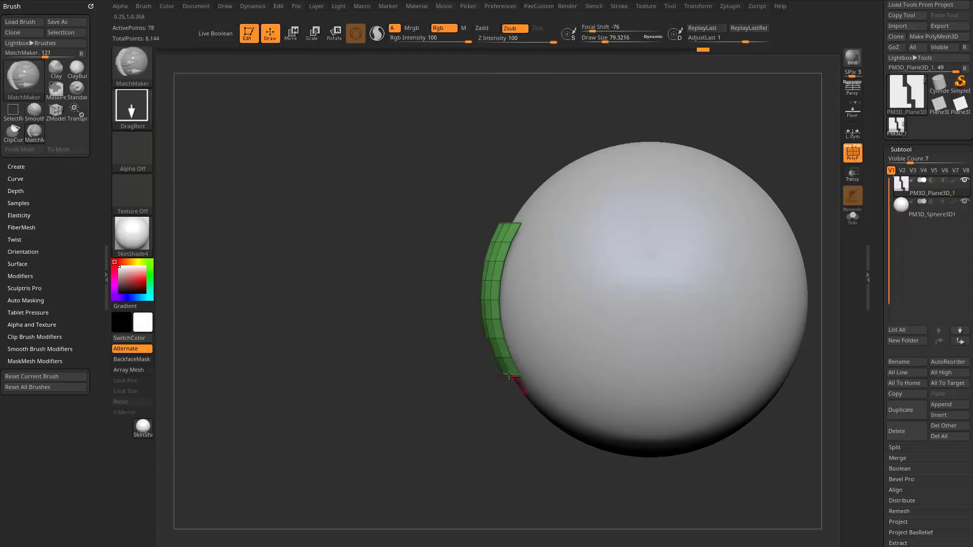
left_click_drag(445, 348, 421, 395)
left_click_drag(451, 349, 562, 335, "shift")
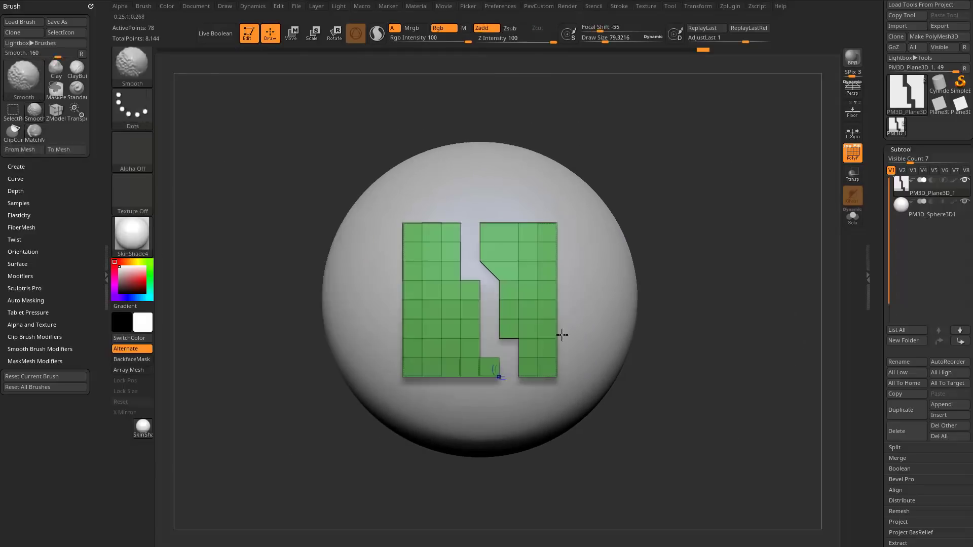
Place the gizmo on the upper part of the plane pieces and switch to the TransposeCloth brush.
left_click_drag(741, 254, 667, 260)
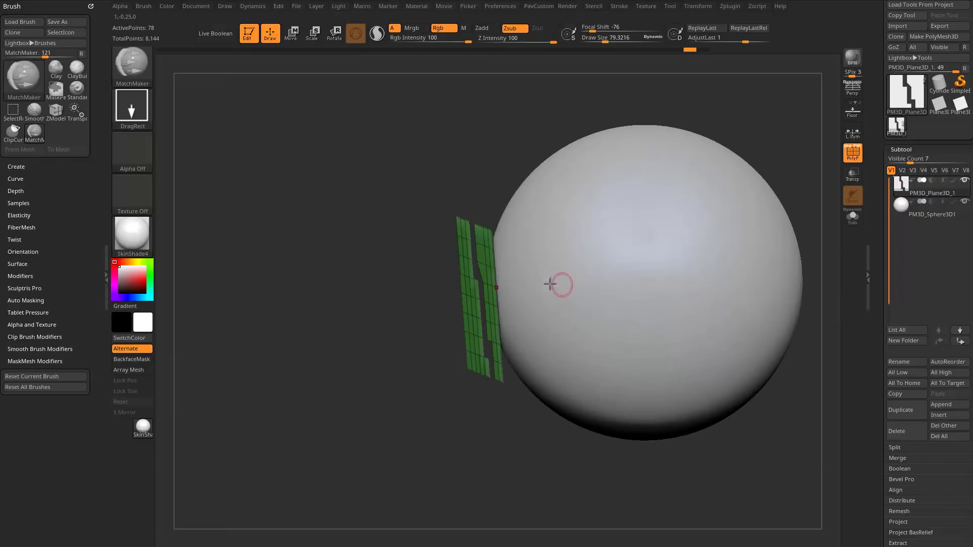
key("w")
left_click_drag(387, 435, 454, 405)
left_click(483, 252, "alt")
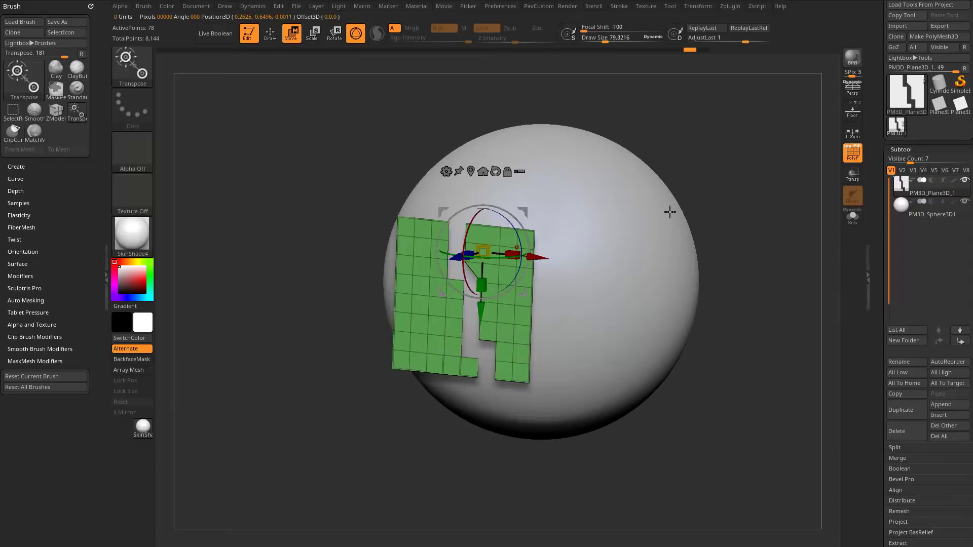
left_click_drag(806, 175, 789, 191)
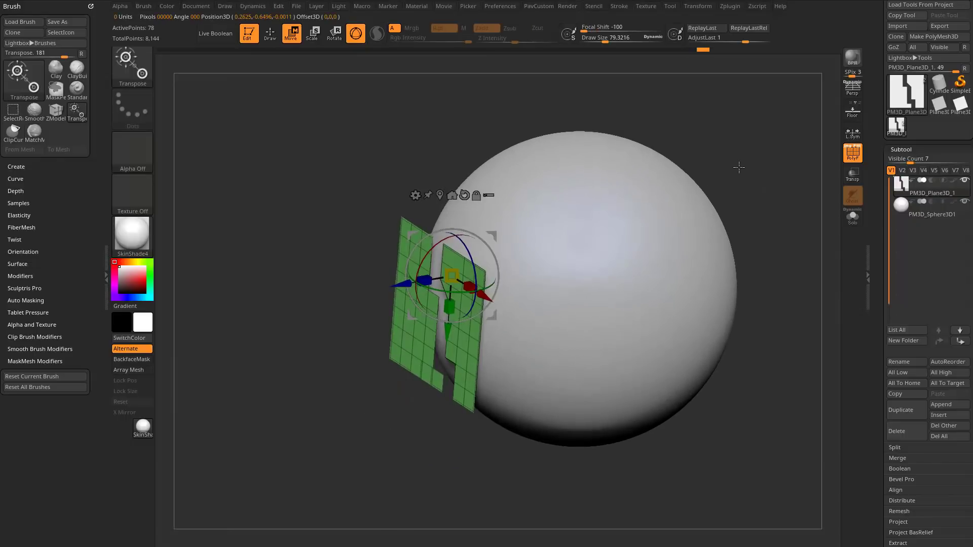
key("b")
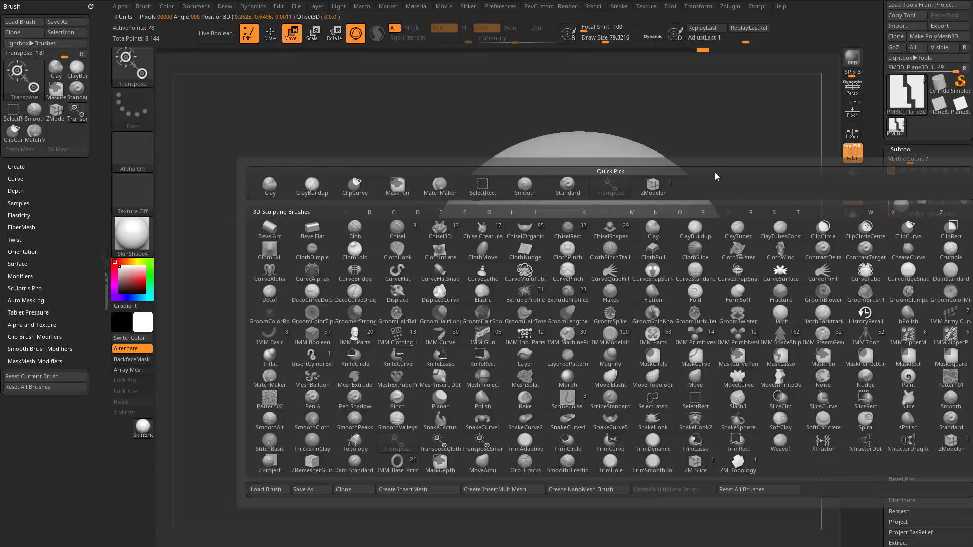
key("t")
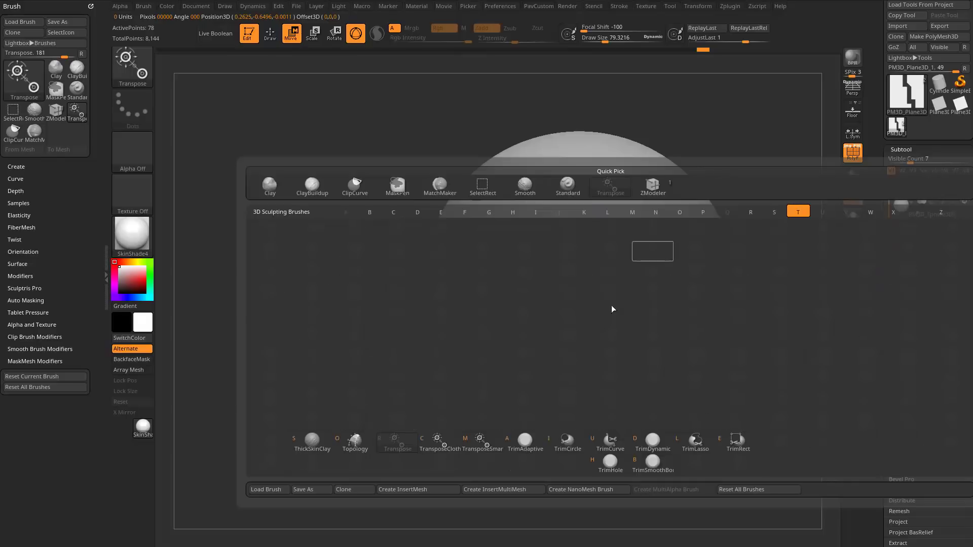
left_click(437, 449)
mouse_move(386, 287)
left_mouse_down()
mouse_move(398, 287)
mouse_move(386, 286)
left_mouse_up()
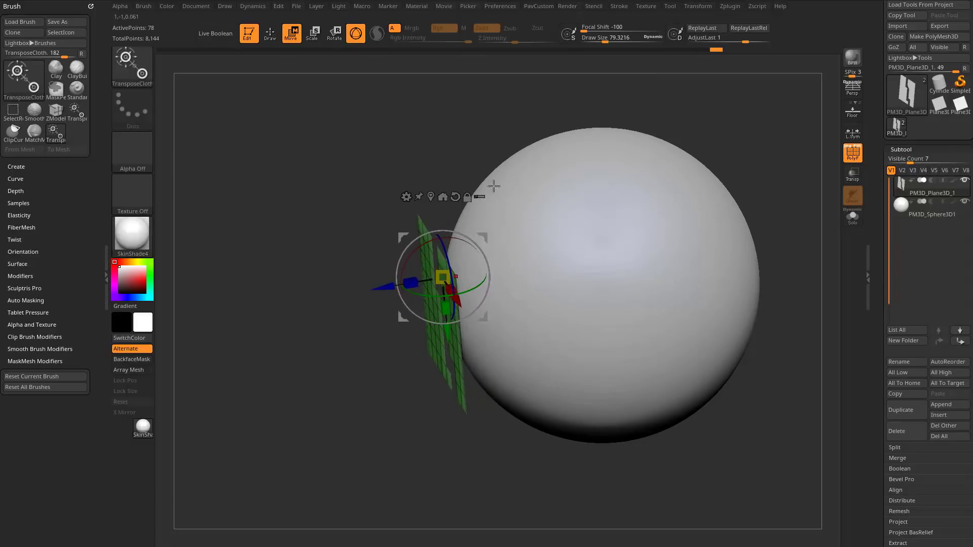
Dock the Dynamics settings beside the canvas and turn on Collision Volume.
left_click(255, 7)
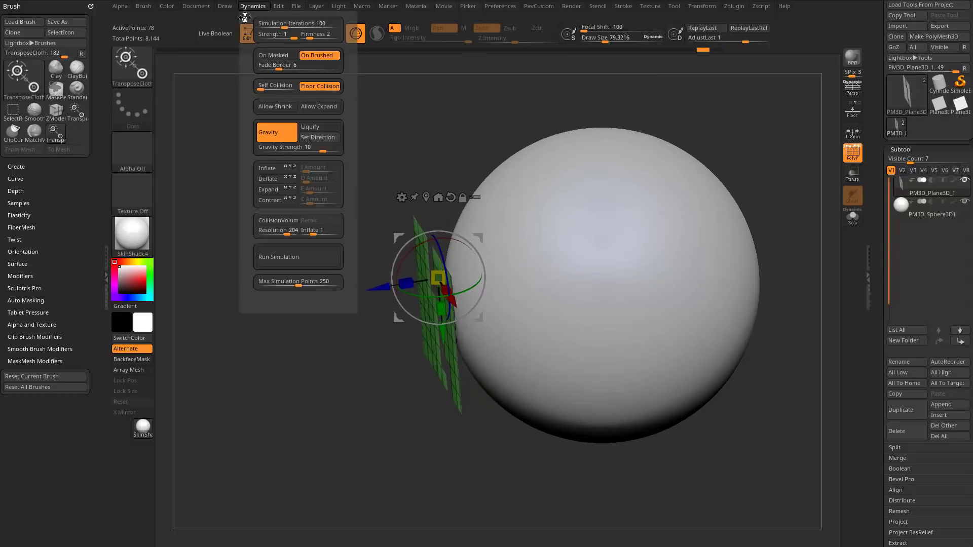
mouse_move(245, 18)
left_mouse_down()
mouse_move(142, 25)
mouse_move(58, 14)
left_mouse_up()
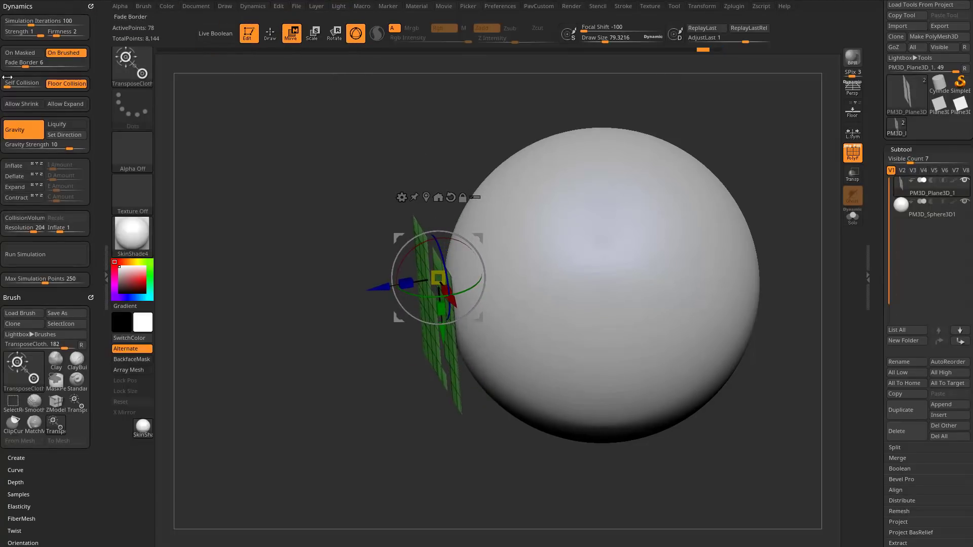
left_click(25, 219)
Push the plane pieces along the gizmo's Z axis onto the sphere with TransposeCloth so they wrap around its surface.
right_click_drag(442, 298, 421, 297)
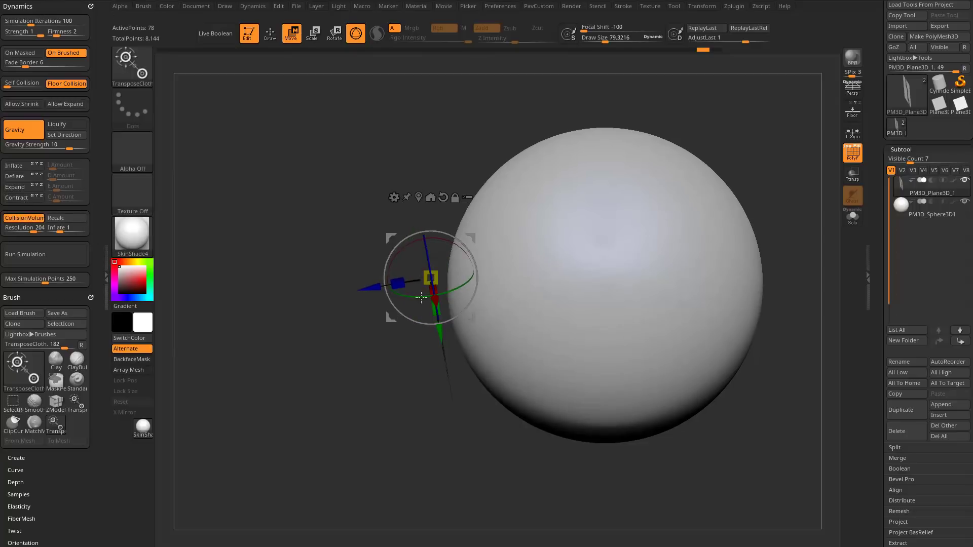
right_click_drag(364, 344, 407, 346)
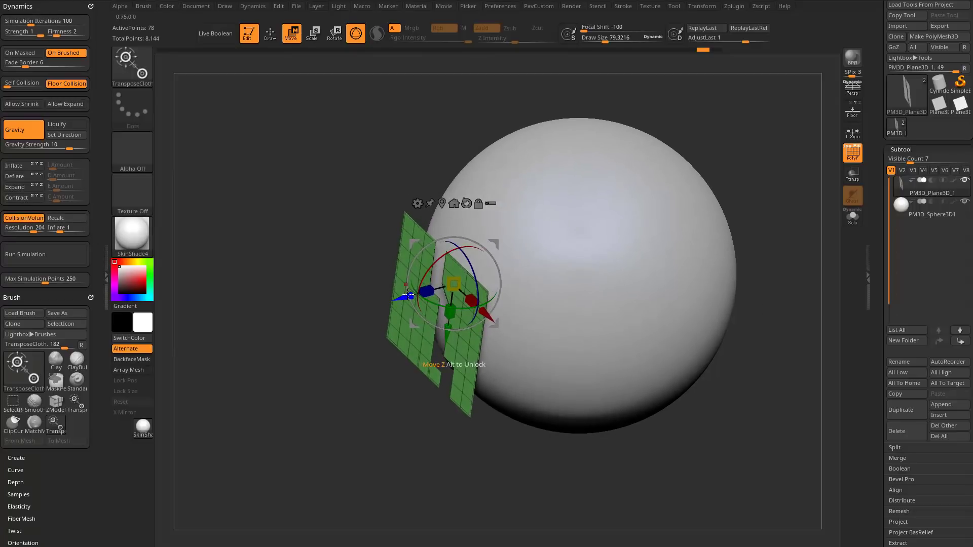
left_click_drag(409, 297, 452, 284)
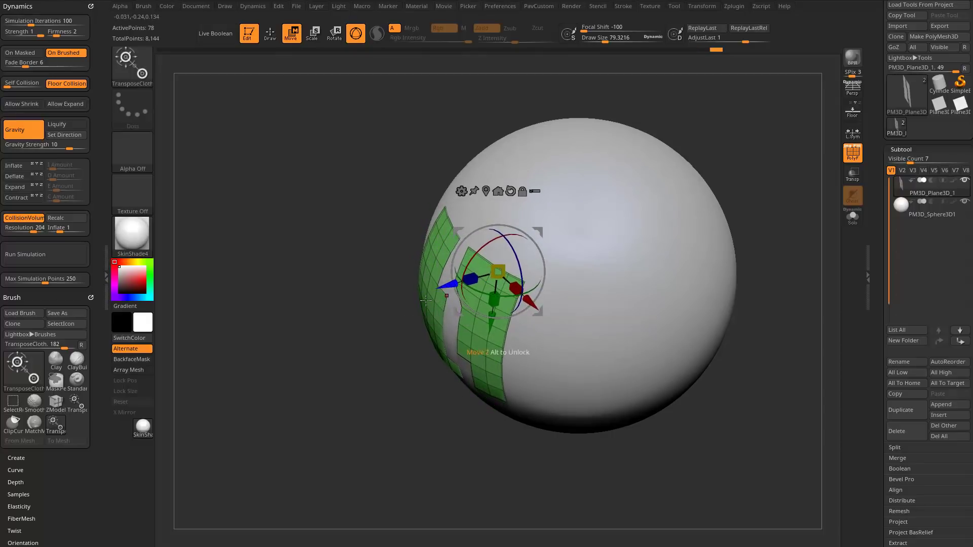
Check the gap between the wrapped plane and the sphere, and set the collision volume's Inflate to 0.
right_click_drag(381, 380, 673, 268)
key("q")
mouse_move(745, 254)
right_mouse_down()
mouse_move(730, 204)
mouse_move(754, 241)
mouse_move(544, 326)
right_mouse_up()
mouse_move(501, 295)
right_mouse_down()
mouse_move(562, 298)
mouse_move(482, 303)
right_mouse_up()
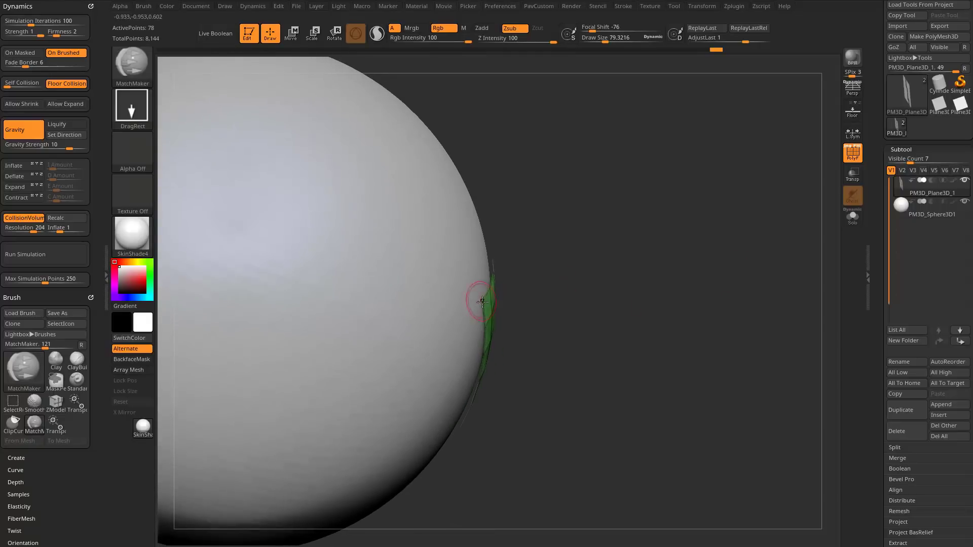
left_click_drag(63, 229, 58, 229)
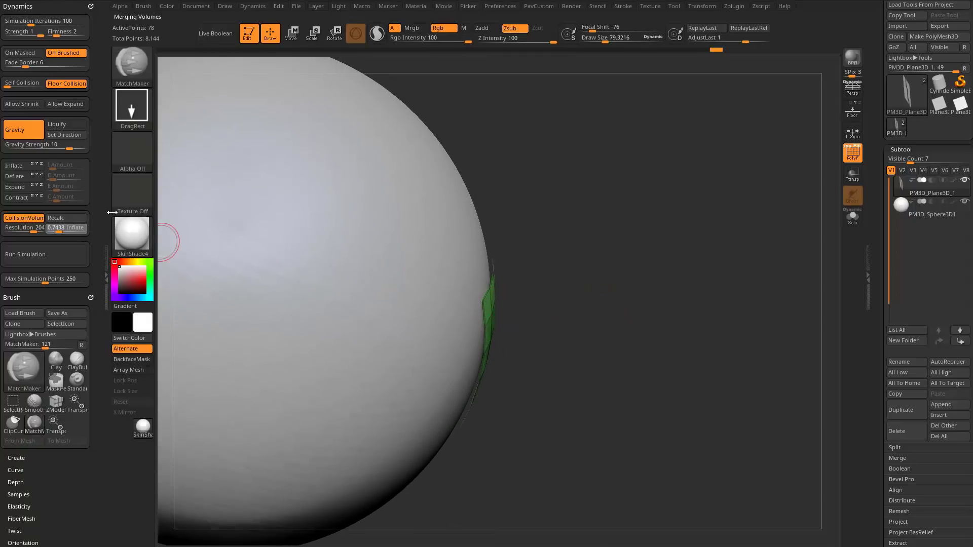
type("0")
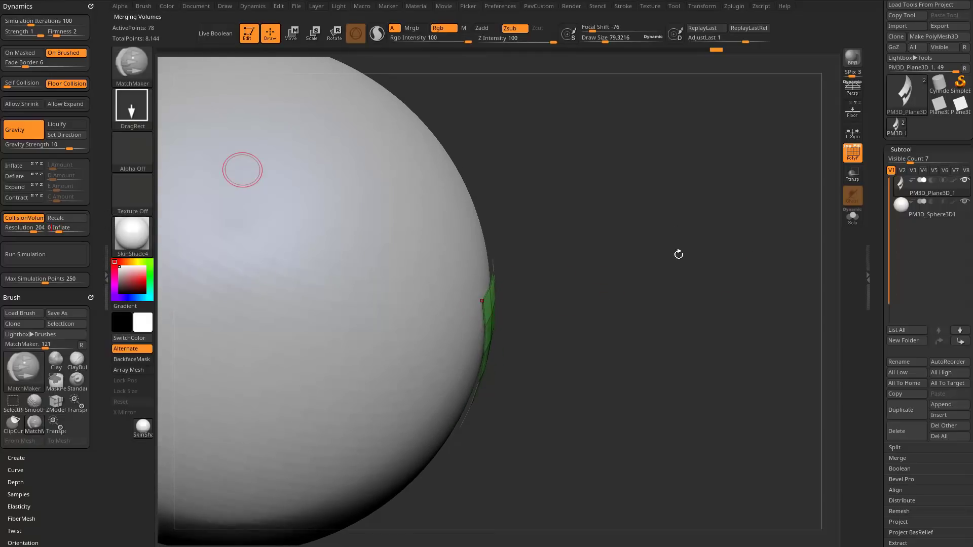
Nudge the wrapped plane closer to the sphere with the TransposeCloth gizmo and inspect its fit on the surface.
right_click_drag(679, 255, 551, 243)
key("w")
left_click_drag(494, 244, 484, 244)
key("q")
mouse_move(698, 233)
right_mouse_down()
mouse_move(712, 189)
mouse_move(728, 211)
mouse_move(762, 213)
mouse_move(704, 196)
mouse_move(776, 204)
mouse_move(631, 249)
right_mouse_up()
right_click_drag(417, 210, 332, 471)
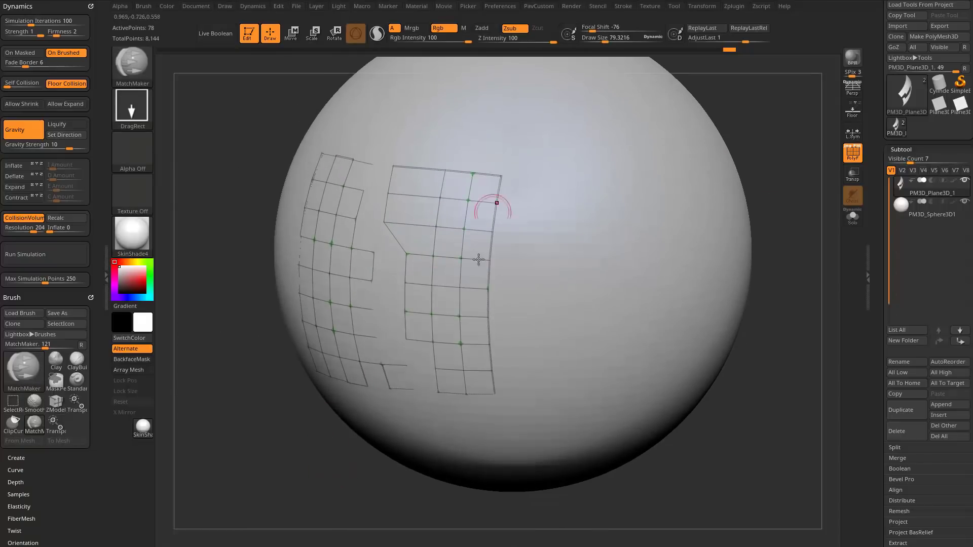
Try moving the wrapped plane pieces along the gizmo's Z axis with the Transpose brush, undo the move, and return to draw mode.
scroll(885, 331, "down", 5)
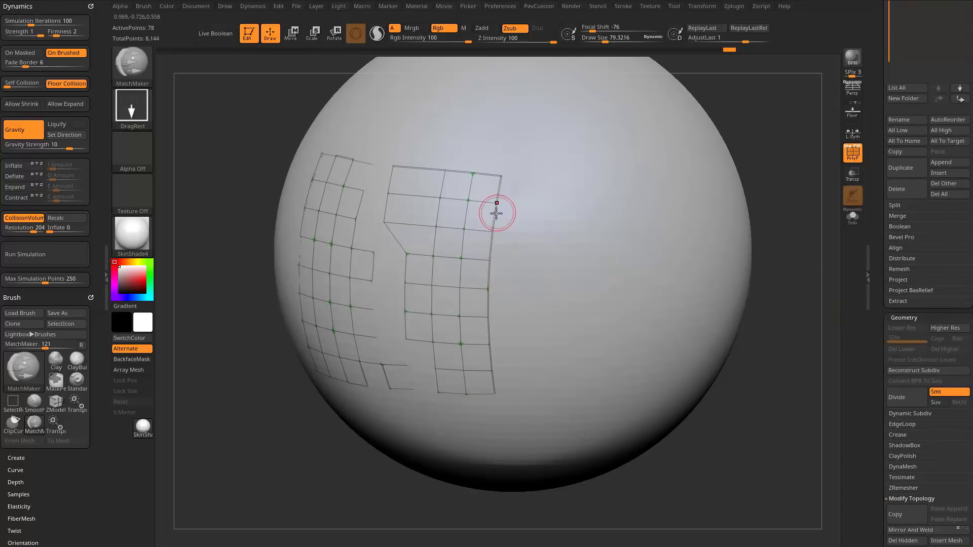
key("b")
key("t")
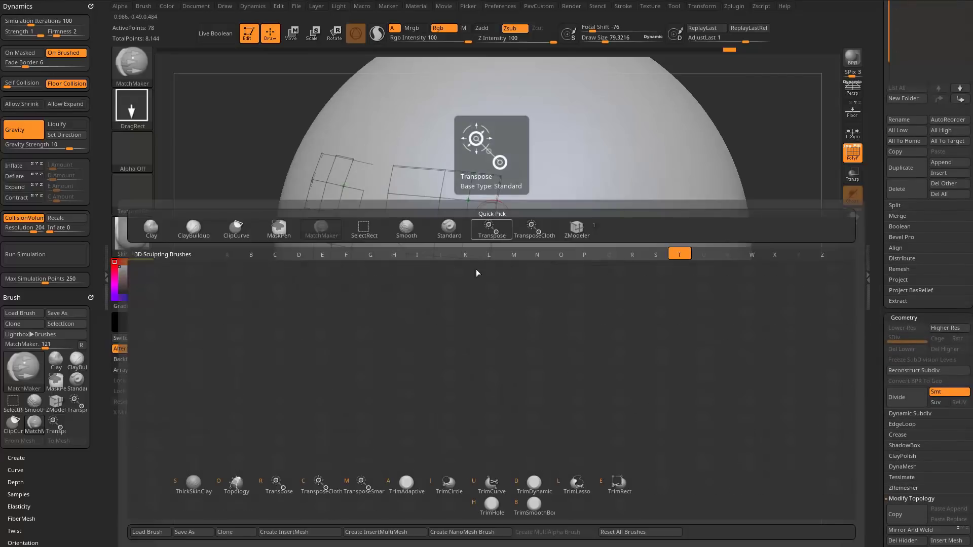
left_click(324, 469)
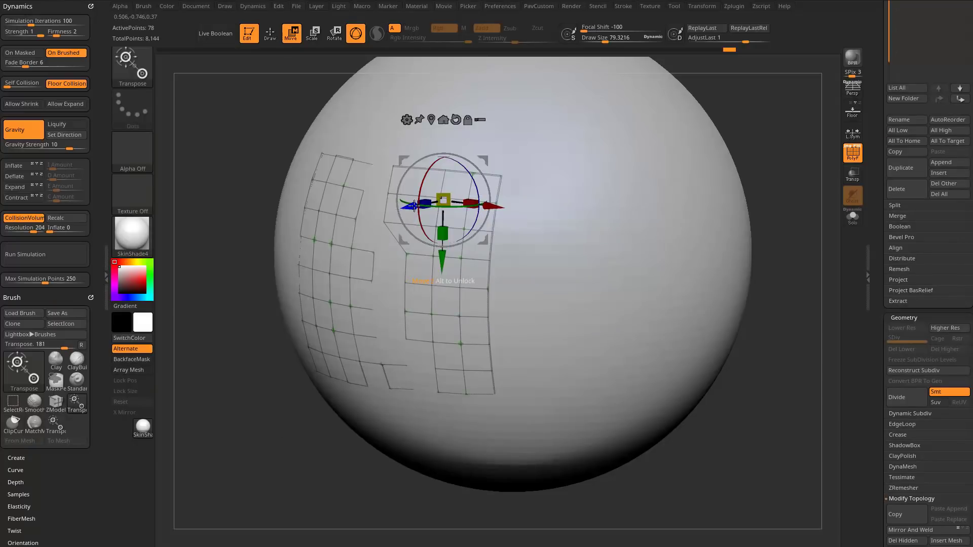
left_click_drag(412, 207, 377, 213)
key("ctrl+z")
left_click_drag(776, 308, 783, 310)
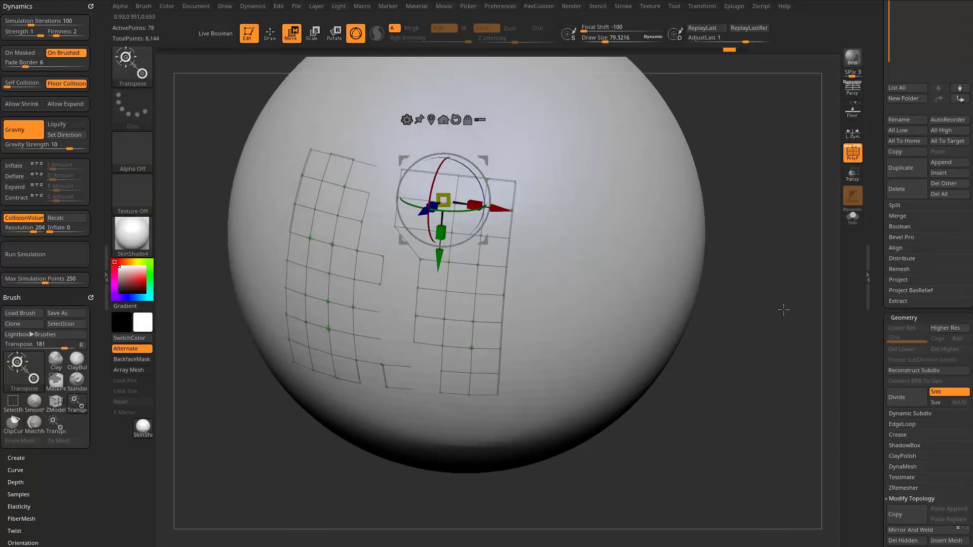
key("q")
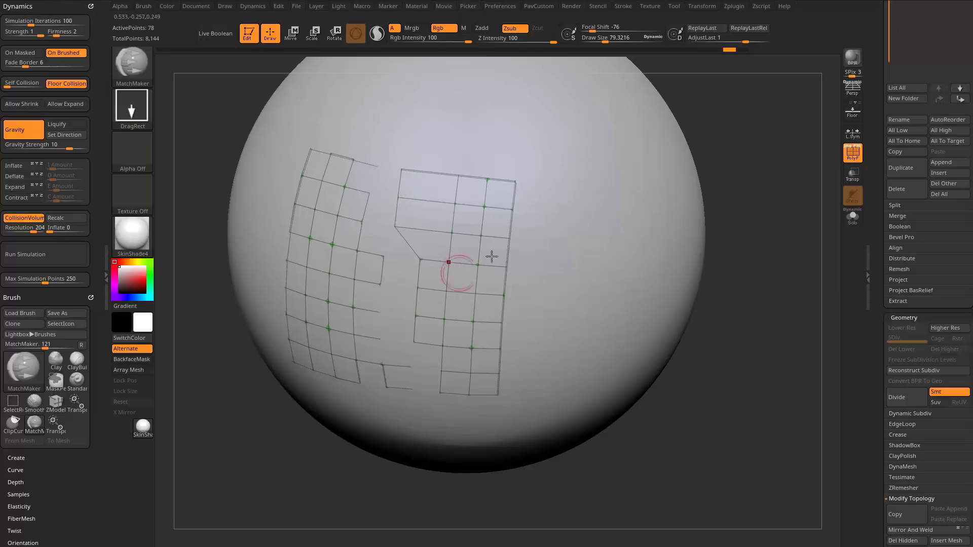
Expand the subtool's Project settings and inspect how the wrapped plane pieces sit on the sphere.
left_click_drag(874, 305, 876, 262)
left_click(870, 318)
left_click(900, 364, "shift")
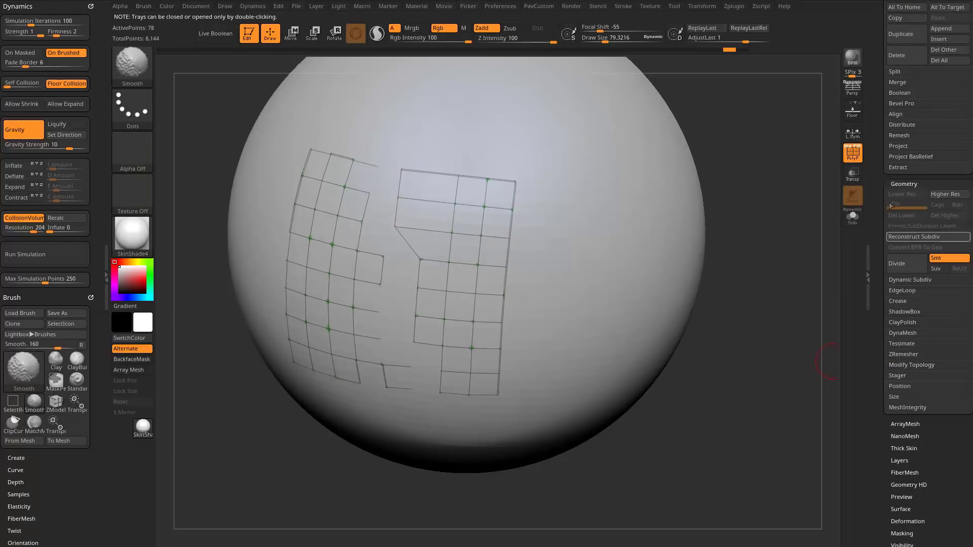
left_click_drag(874, 163, 873, 208)
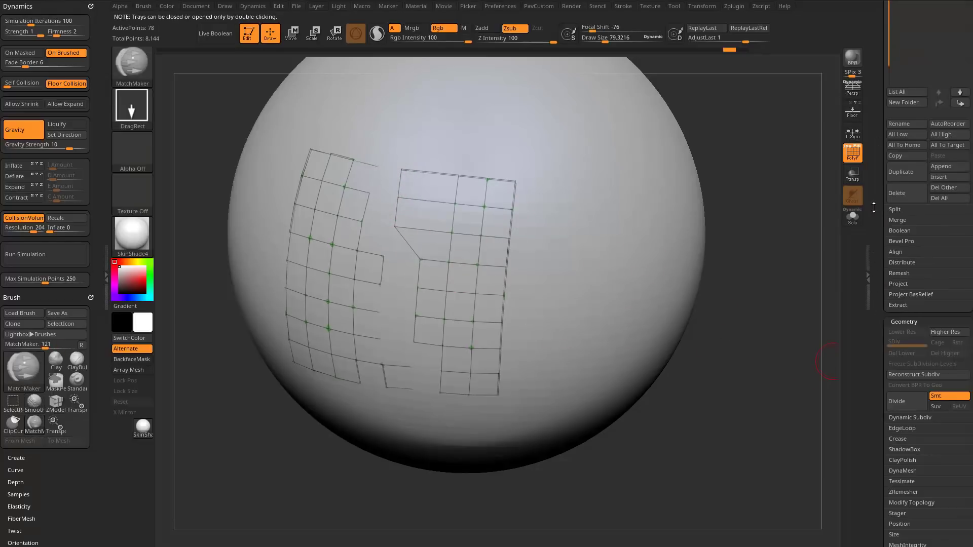
left_click(900, 285, "shift")
left_click_drag(877, 286, 878, 331)
mouse_move(928, 48)
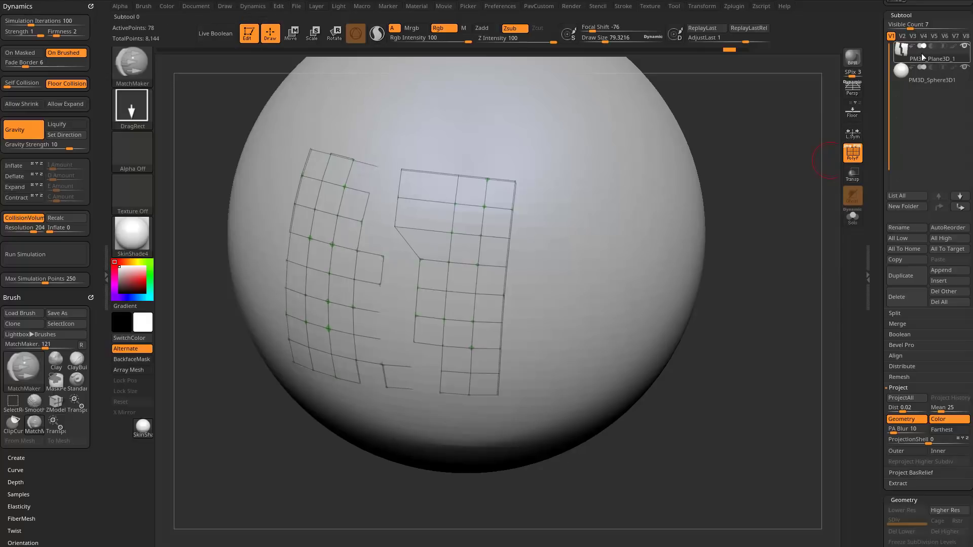
left_click(850, 218)
left_click(853, 217)
left_click_drag(766, 286, 795, 271)
left_click_drag(582, 348, 594, 314)
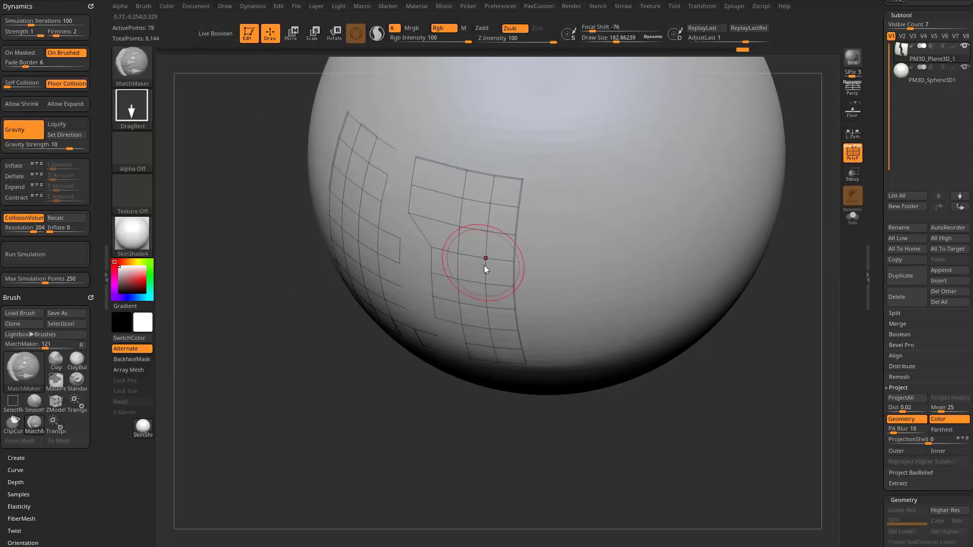
Pull the middle and lower areas of both plane pieces out of the sphere's surface with the Move brush.
key("b")
key("m")
key("v")
key("space")
left_click(499, 186)
left_click_drag(357, 365, 343, 373)
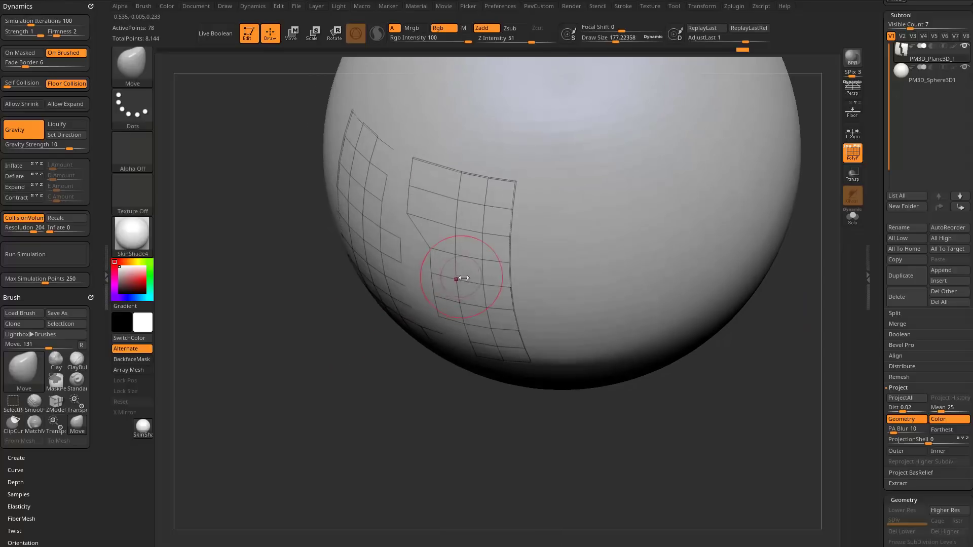
left_click_drag(457, 258, 460, 283)
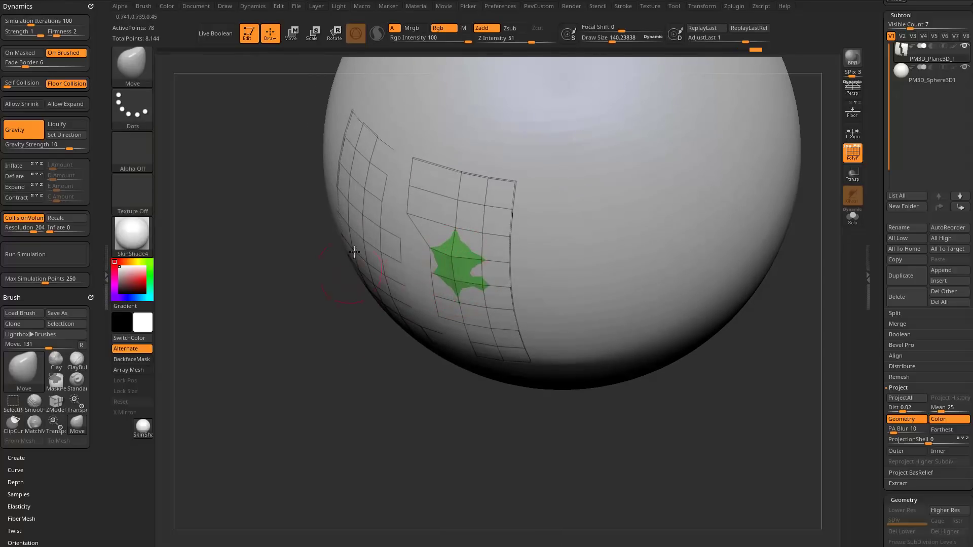
left_click_drag(364, 240, 359, 217)
mouse_move(341, 353)
left_mouse_down()
mouse_move(358, 338)
mouse_move(363, 296)
left_mouse_up()
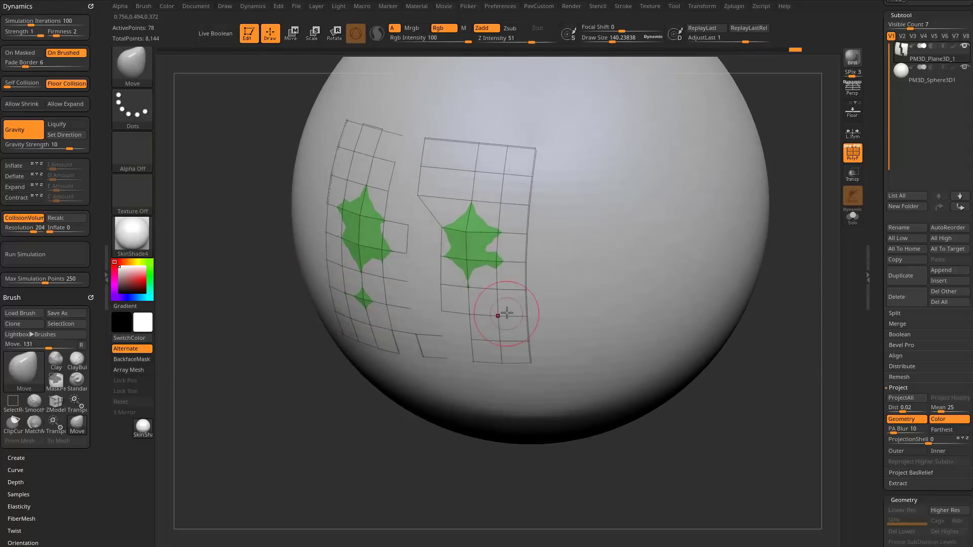
left_click_drag(507, 313, 502, 315)
mouse_move(403, 420)
left_mouse_down()
mouse_move(365, 451)
mouse_move(377, 257)
left_mouse_up()
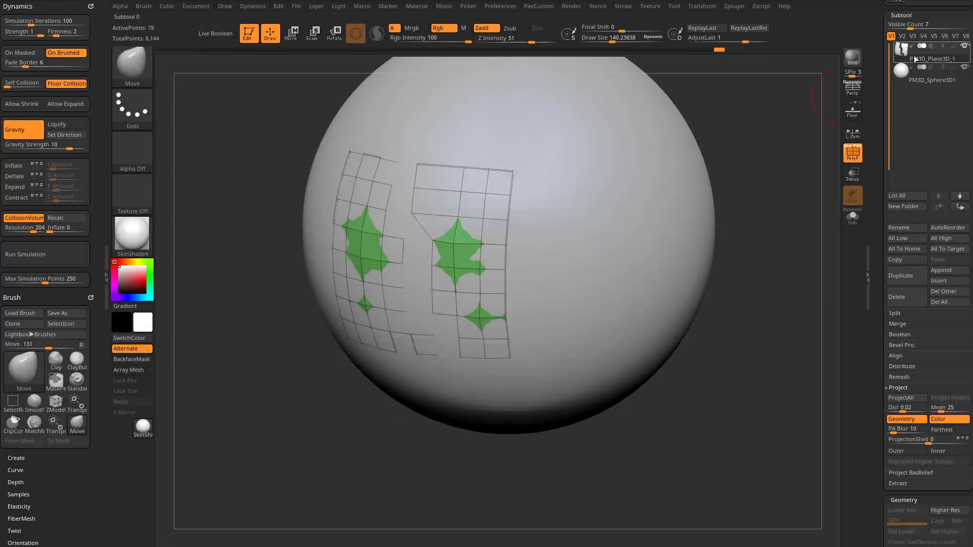
Project the plane subtool onto the sphere with ProjectAll and look at the pieces from the side.
scroll(876, 115, "down", 1)
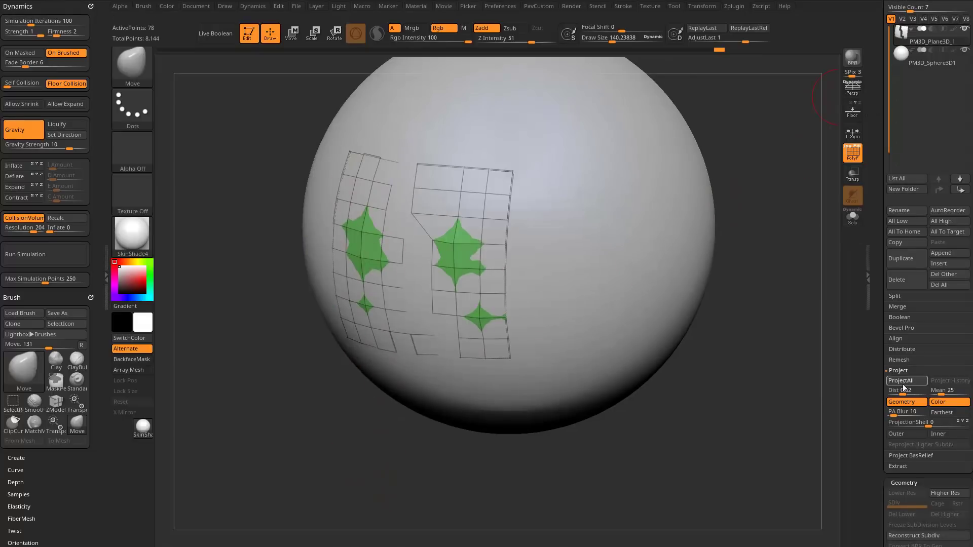
left_click(902, 382)
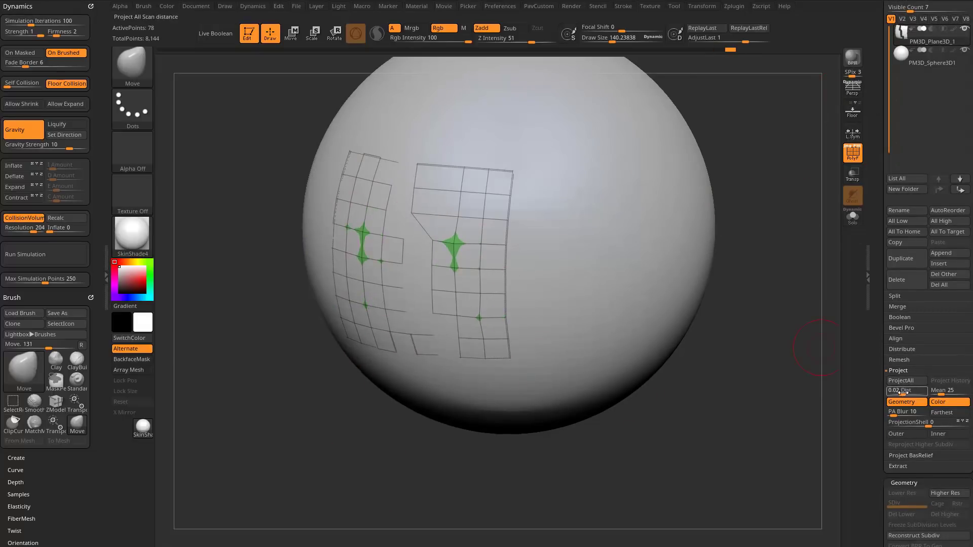
key("s")
mouse_move(747, 419)
left_mouse_down()
mouse_move(744, 429)
mouse_move(765, 407)
mouse_move(756, 352)
left_mouse_up()
Nudge the plane pieces outward along the gizmo's Z axis and run ProjectAll on them again.
key("w")
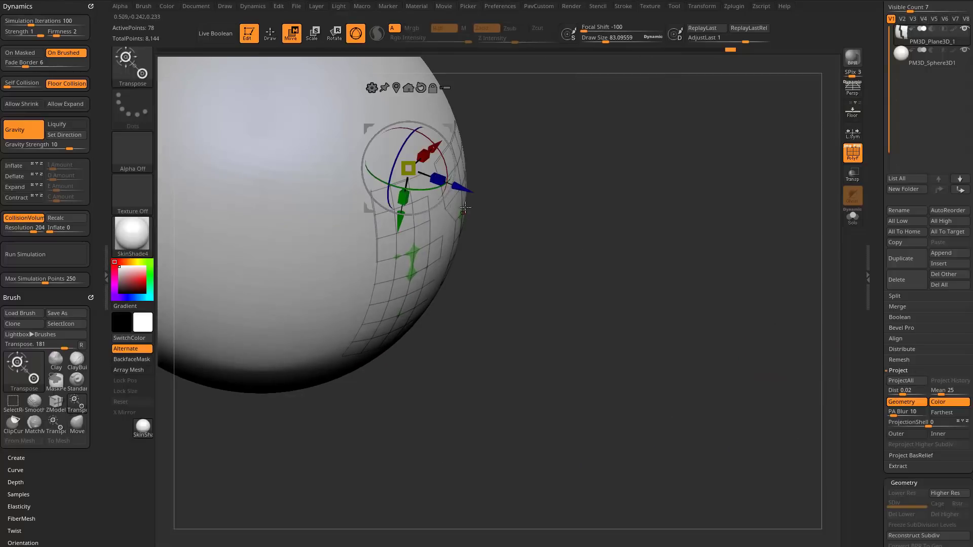
left_click_drag(461, 190, 465, 189)
key("q")
left_click_drag(717, 217, 700, 293)
left_click(888, 382)
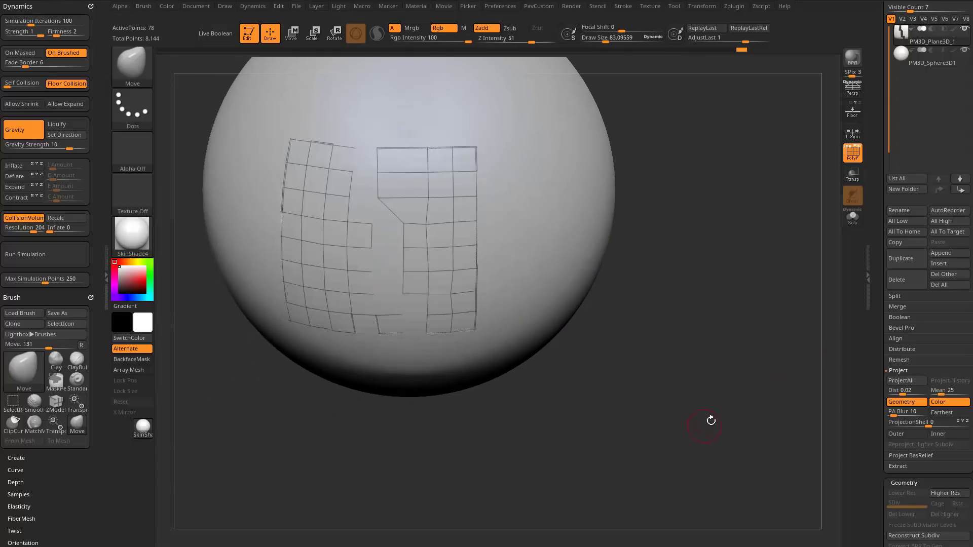
Turn on transparency with Ghost off, and face the two plane pieces and the gap between them.
left_click_drag(629, 117, 714, 232)
left_click(854, 177)
left_click(857, 200)
left_click_drag(660, 137, 913, 40)
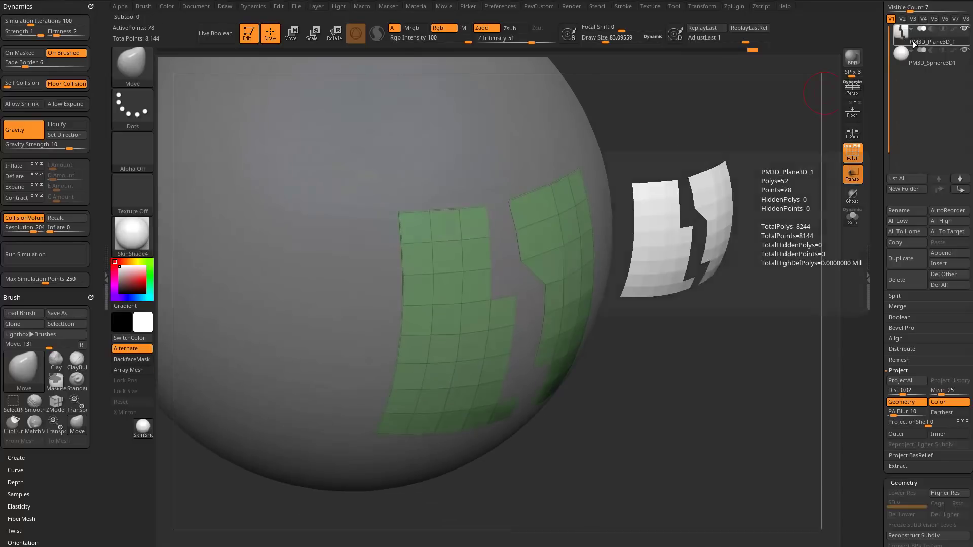
mouse_move(725, 175)
left_mouse_down()
mouse_move(745, 176)
mouse_move(760, 150)
mouse_move(786, 166)
left_mouse_up()
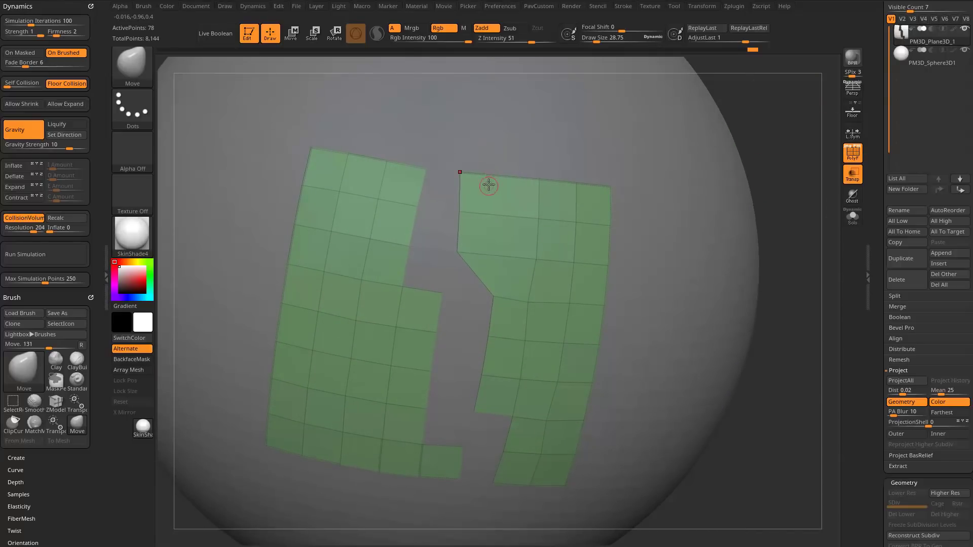
Switch to the ZModeler brush and give its point Move action the Snap To Surface modifier.
key("b")
key("z")
key("m")
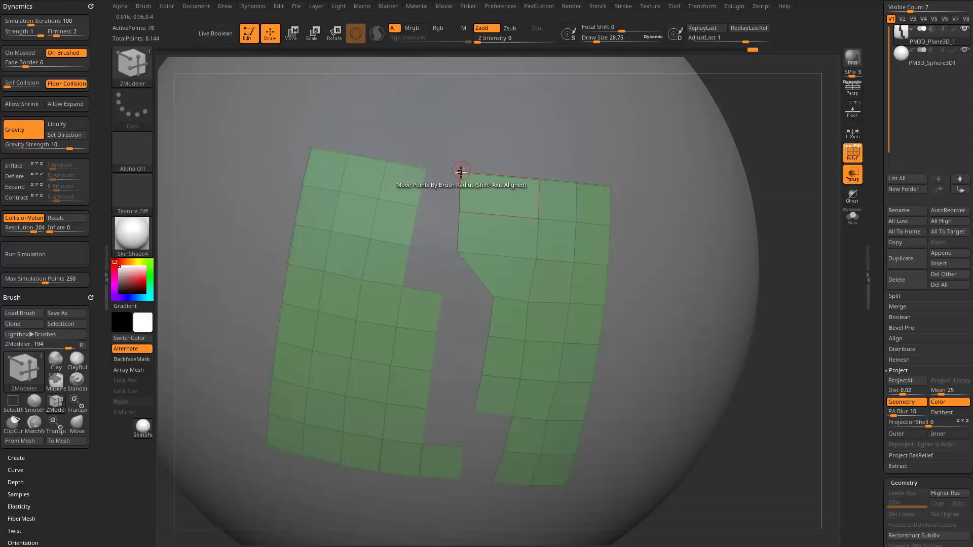
key("space")
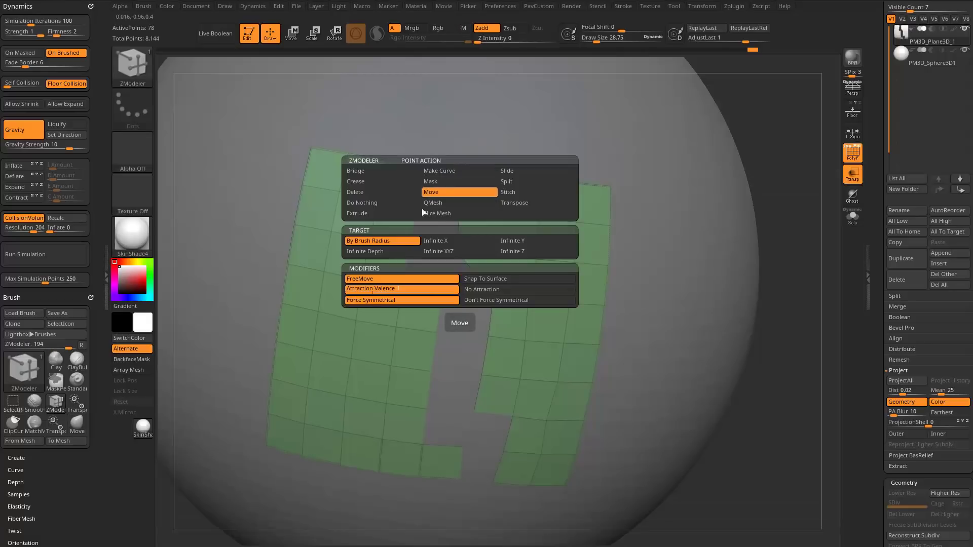
left_click(479, 280)
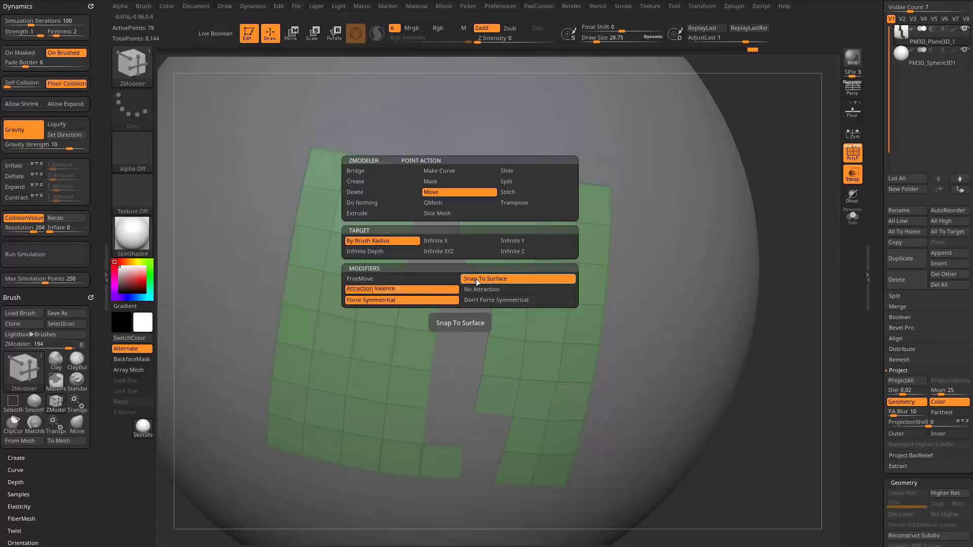
left_click_drag(756, 191, 778, 143)
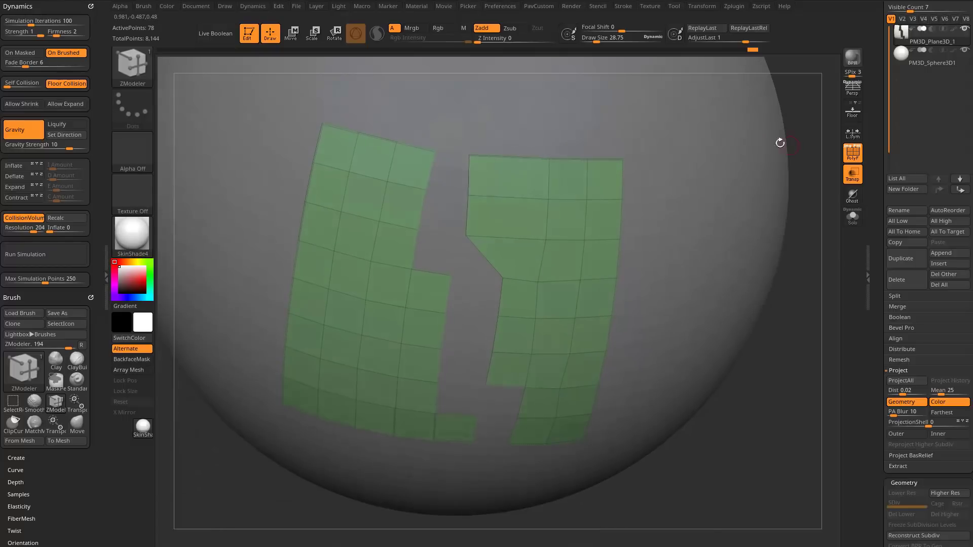
Try moving the right piece's upper inner points across the gap to the left piece, and undo the moves.
left_click_drag(465, 159, 435, 154)
left_click_drag(465, 198, 428, 198)
key("ctrl+z")
key("ctrl+z")
key("ctrl+z")
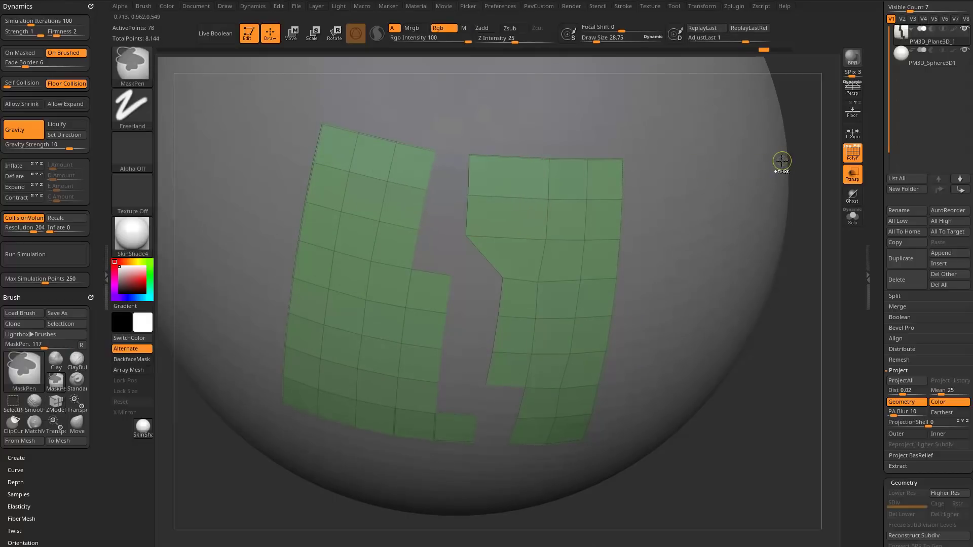
left_click_drag(810, 131, 786, 126, "alt")
Set the ZModeler edge action to Extrude and undo a trial edge-loop extrusion across the gap.
key("space")
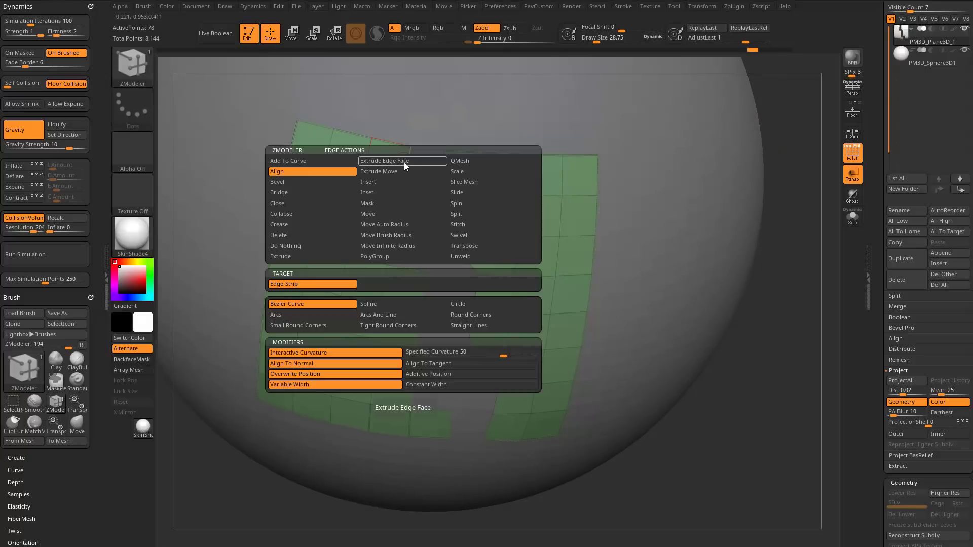
left_click(324, 175)
key("space")
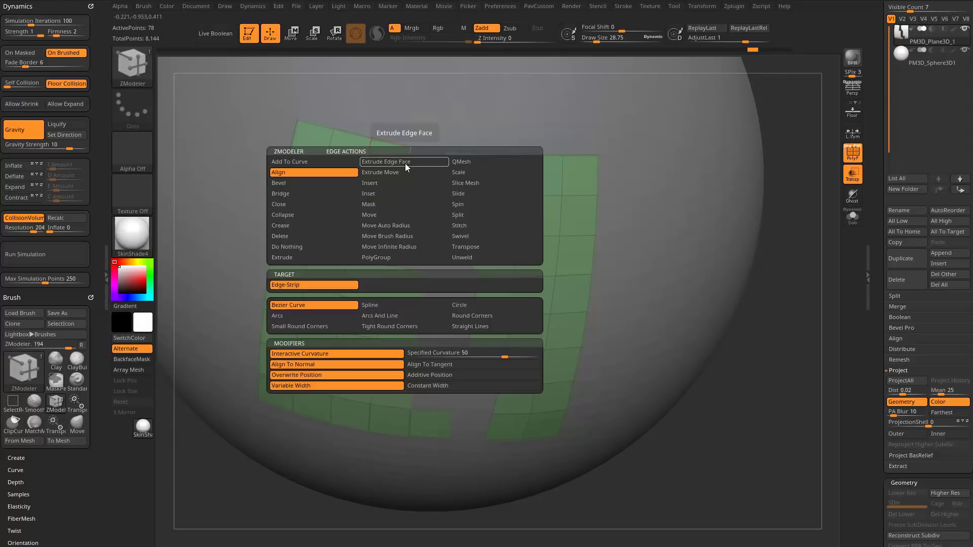
left_click(307, 257)
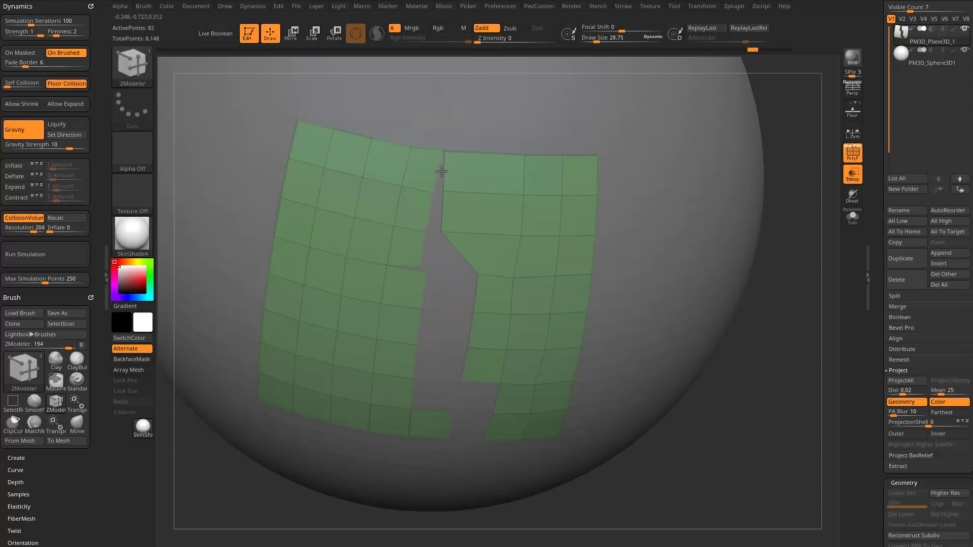
key("ctrl+z")
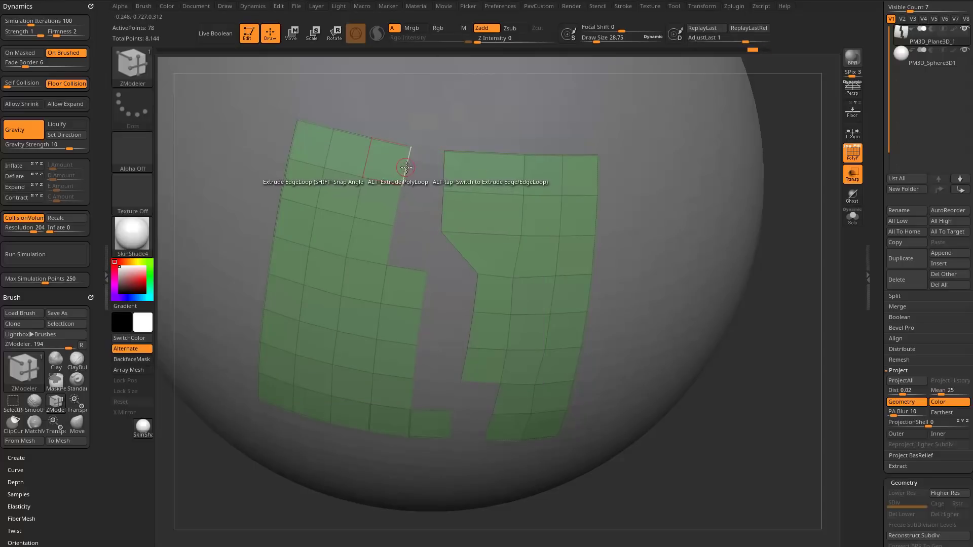
Extrude single inner edges of the left piece across the gap to join the right piece, using the Edge/EdgeLoop target.
left_click_drag(409, 165, 425, 173)
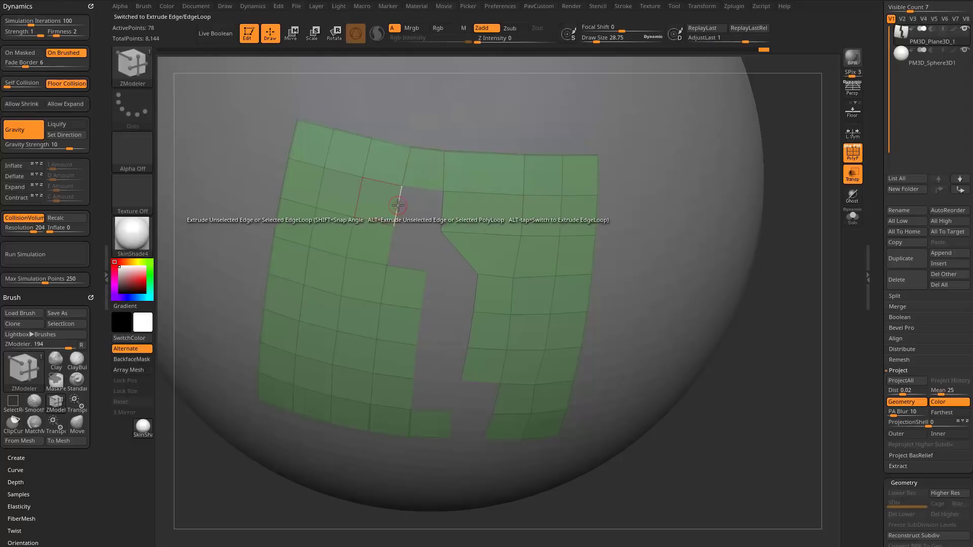
left_click_drag(398, 208, 443, 211)
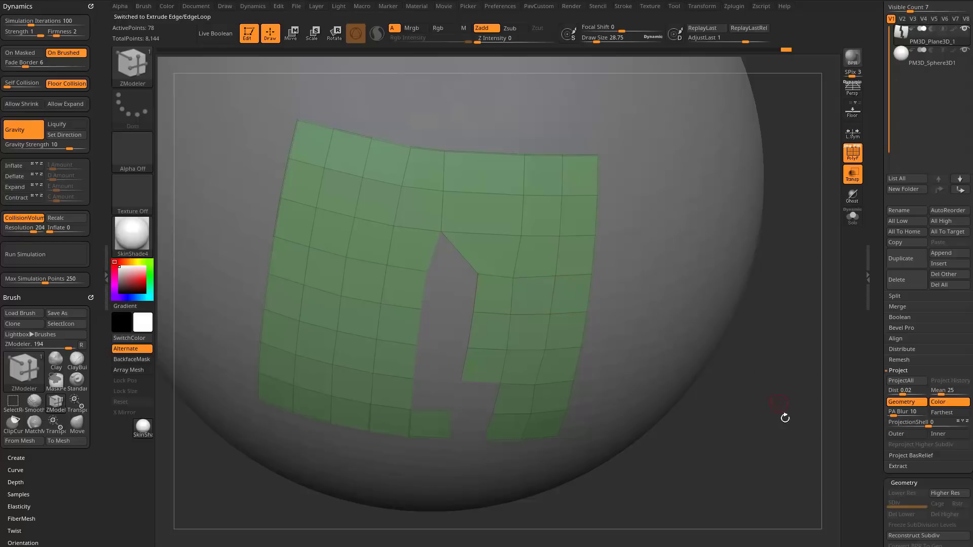
left_click_drag(784, 414, 630, 260)
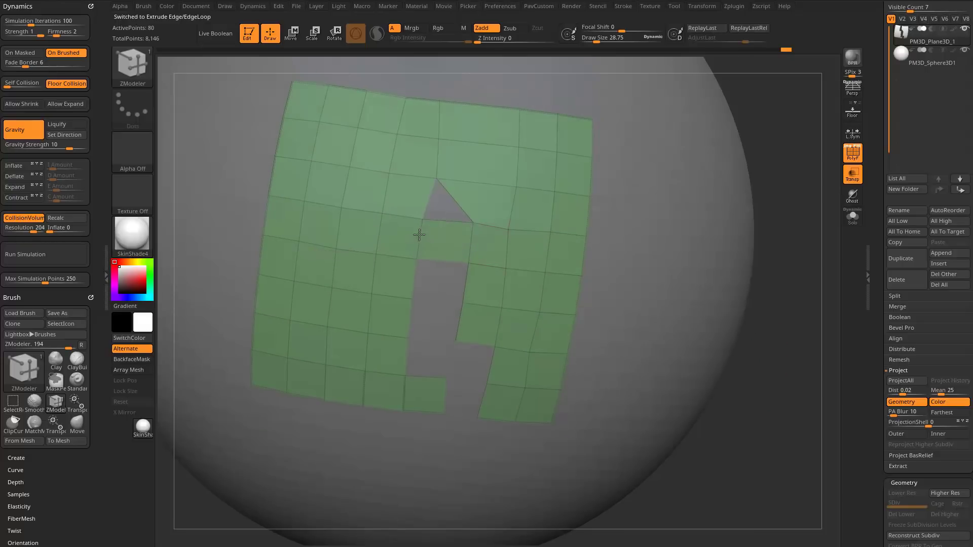
left_click_drag(419, 235, 436, 286)
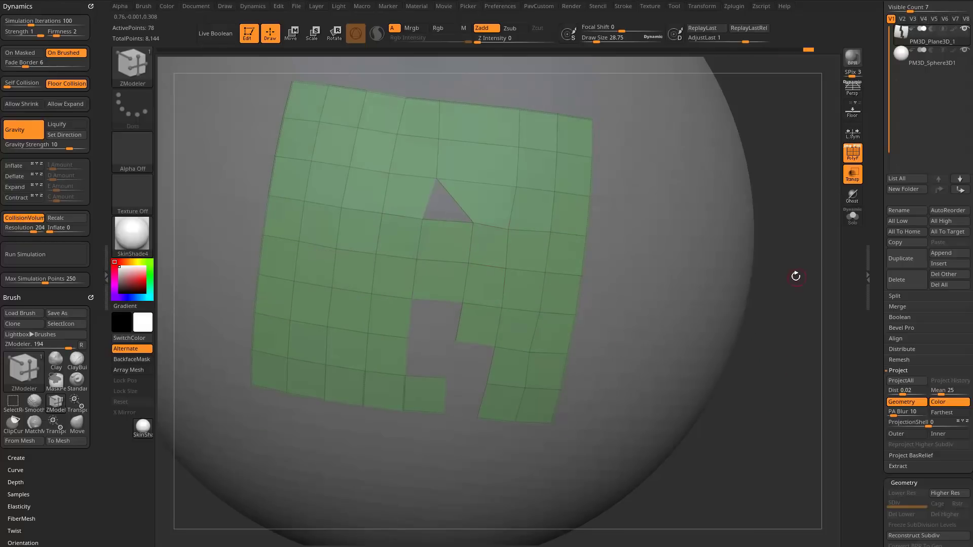
mouse_move(796, 277)
left_mouse_down()
mouse_move(798, 329)
mouse_move(793, 268)
left_mouse_up()
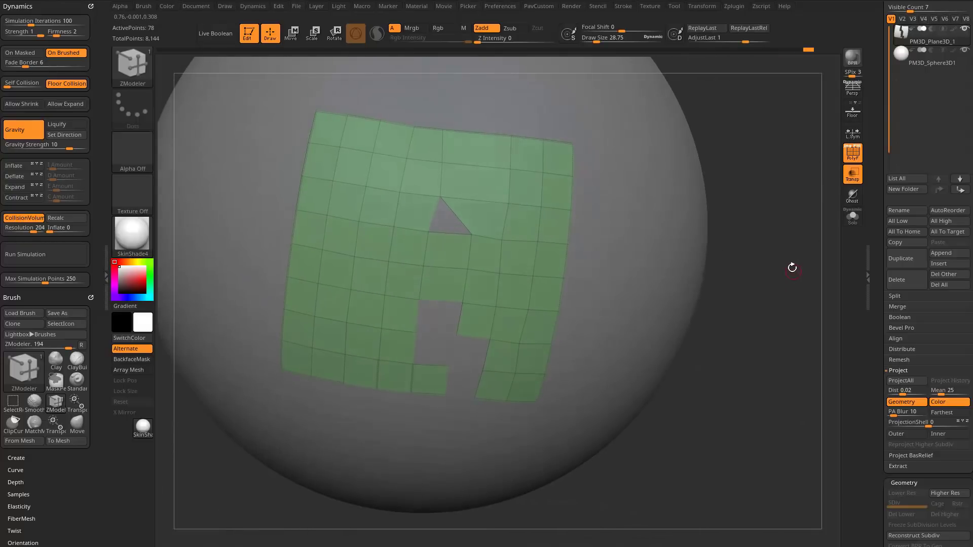
Set the edge Extrude action to Snap To Surface and extrude a strip of faces from the mesh's right outer edge along the sphere.
key("space")
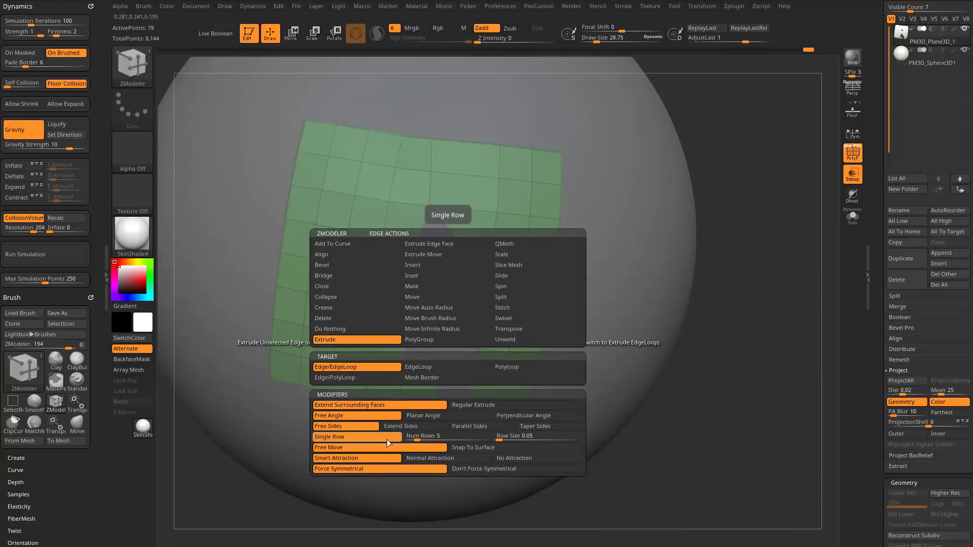
left_click(461, 448)
left_click_drag(817, 320, 648, 266, "alt")
left_click_drag(495, 219, 619, 236)
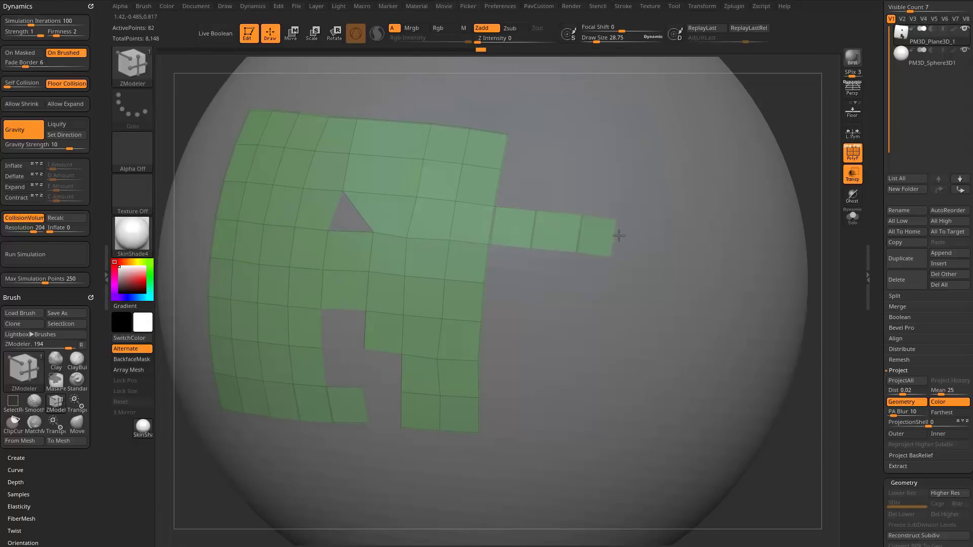
Extrude the lower edges of the mesh's right-hand strip into a second row of faces along the sphere.
left_click_drag(806, 134, 747, 113)
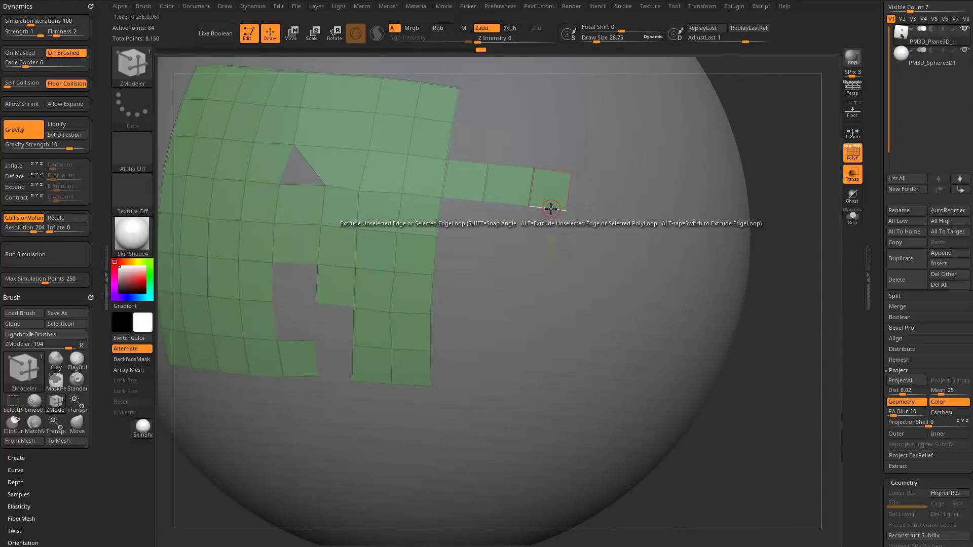
left_click_drag(549, 213, 549, 245)
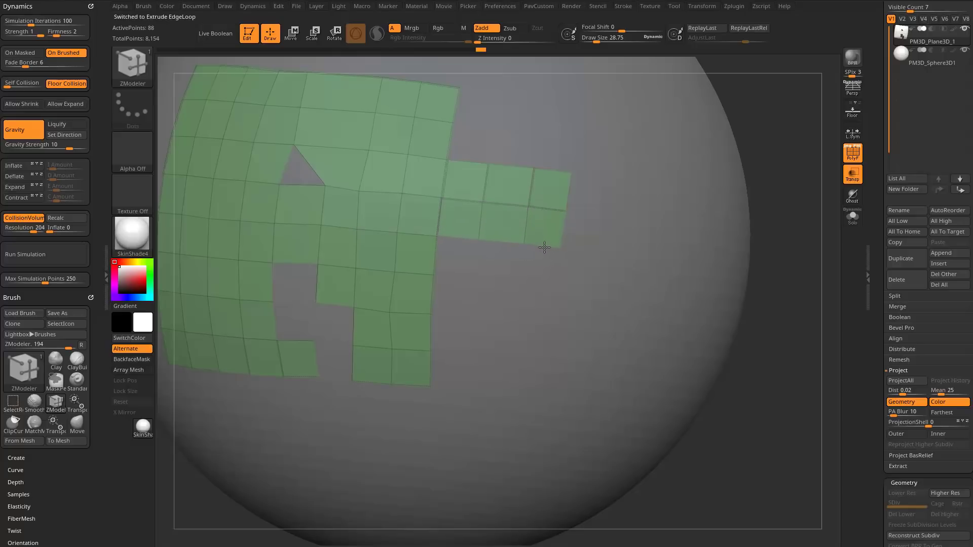
mouse_move(805, 203)
left_mouse_down()
mouse_move(795, 197)
mouse_move(800, 217)
left_mouse_up()
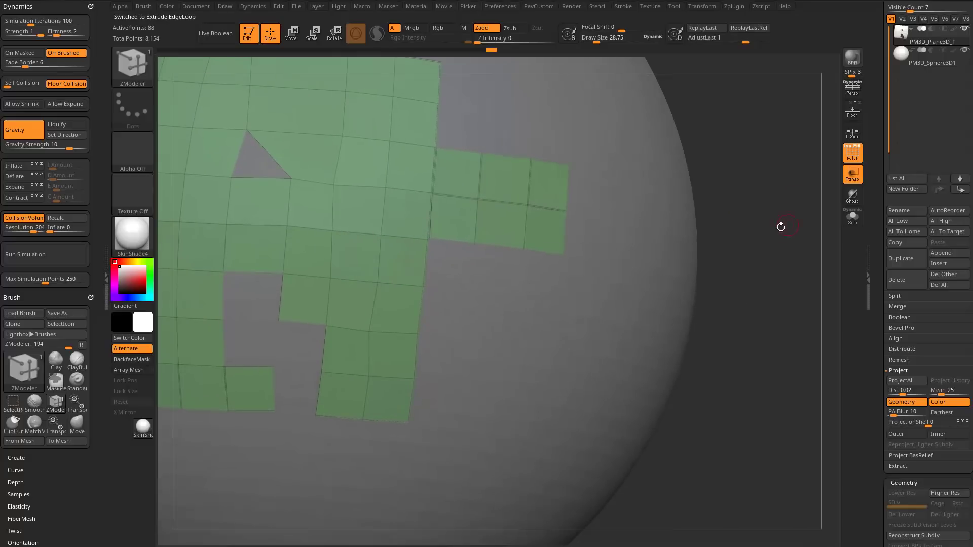
Set the weld distance to about 10.44 and weld the mesh's coincident points.
left_click_drag(880, 297, 882, 277)
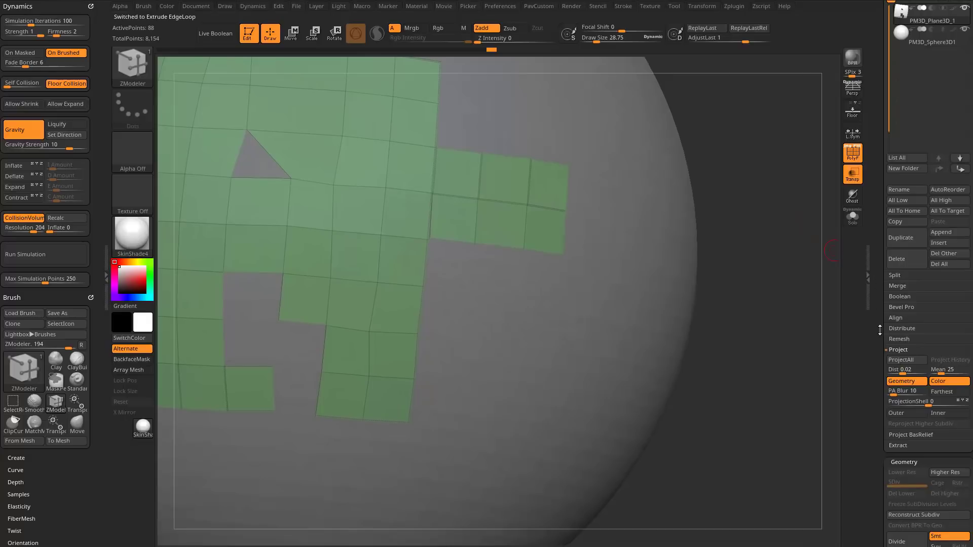
key("grave")
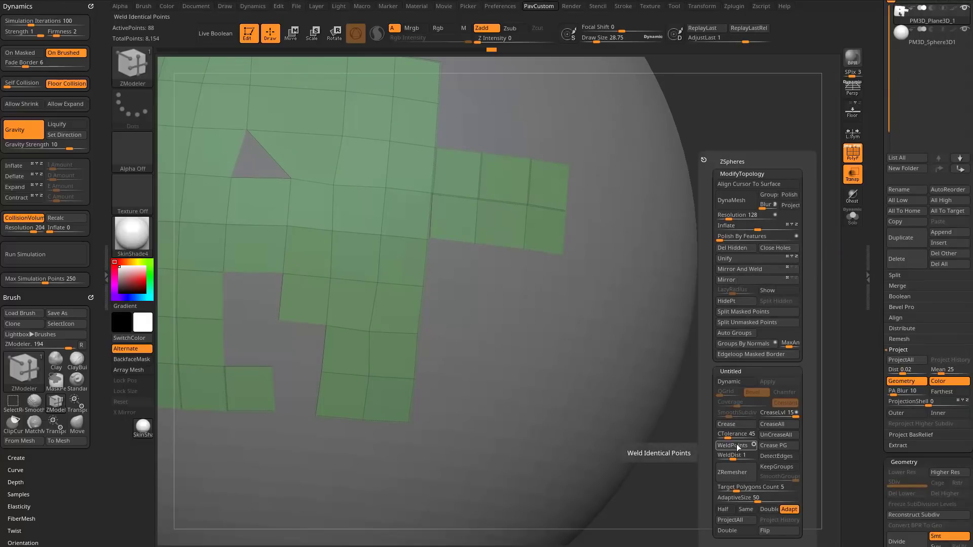
left_click_drag(733, 456, 741, 456)
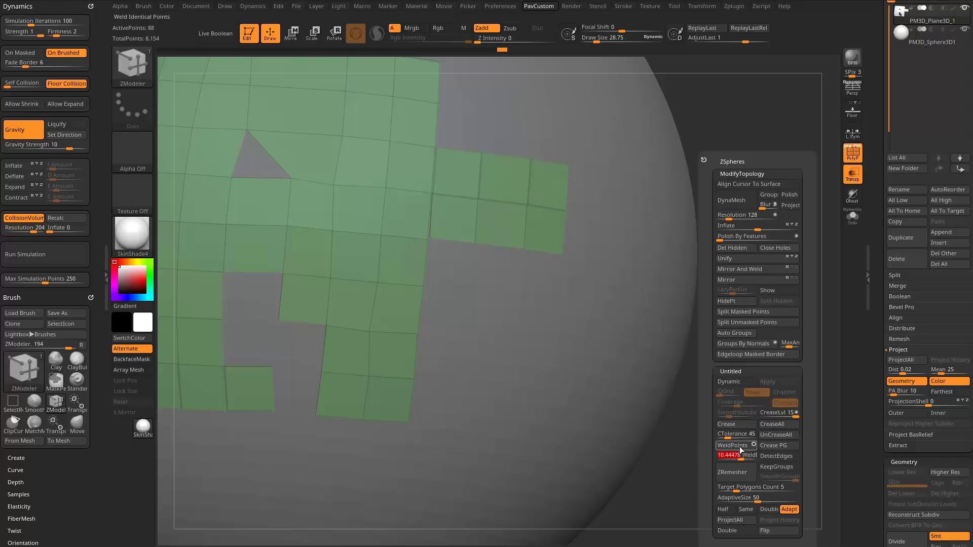
left_click(740, 448)
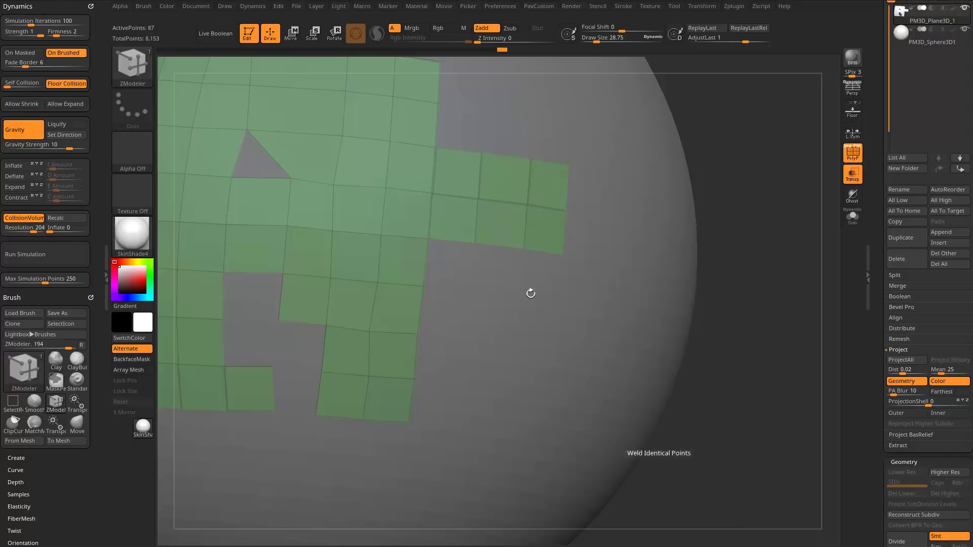
Hide the sphere subtool to isolate the plane mesh.
left_click_drag(783, 264, 776, 241, "alt")
left_click(966, 31)
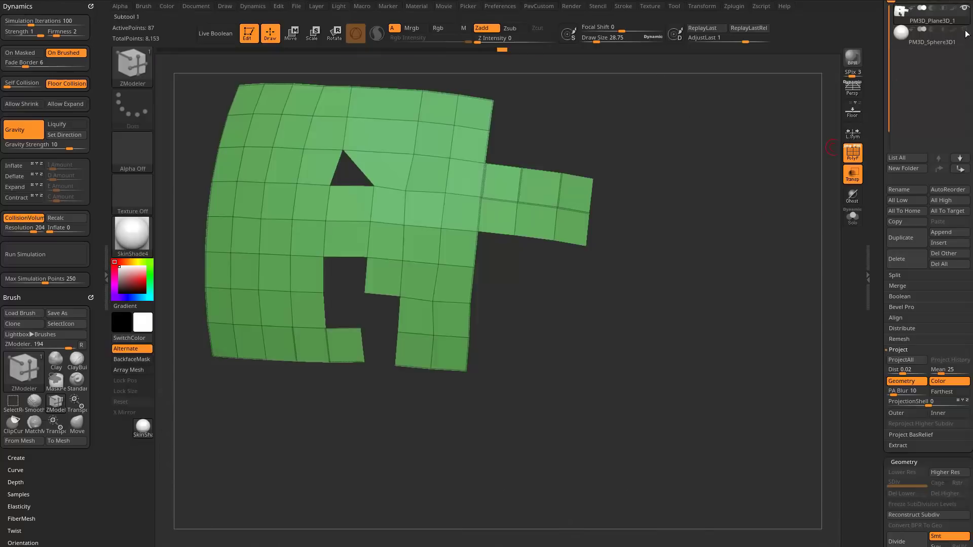
left_click_drag(715, 201, 748, 169)
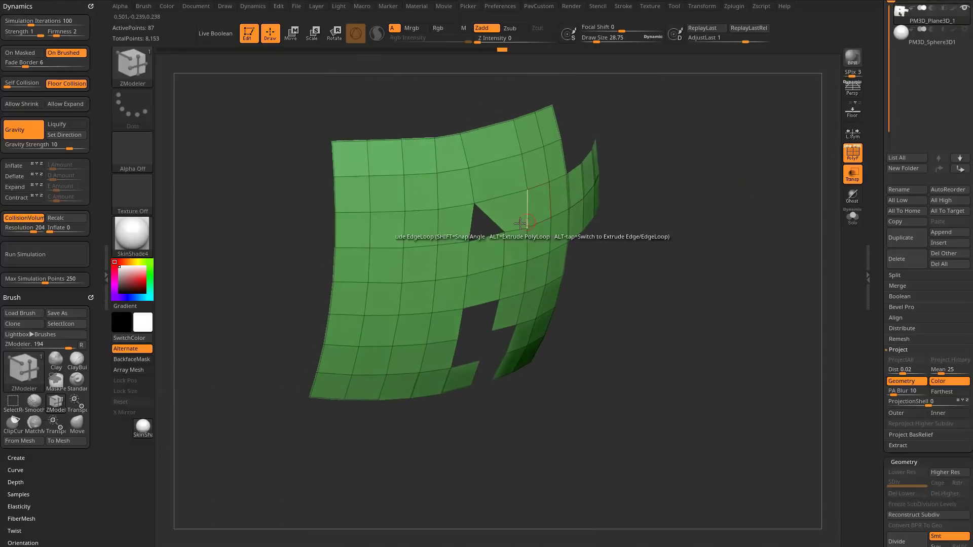
Set the ZModeler polygon action to Extrude with the Polygroup All target and extrude the mesh into a thin shell.
key("space")
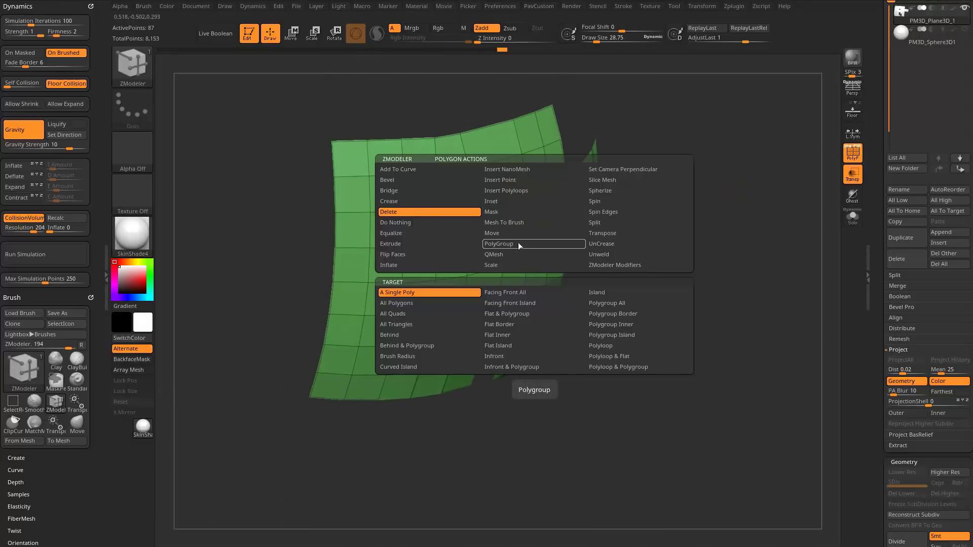
key("space")
left_click(434, 244)
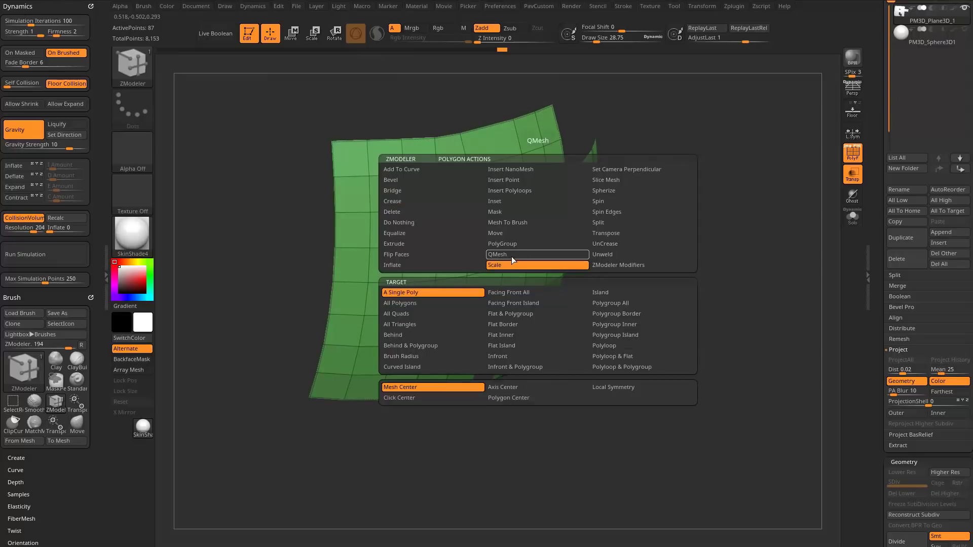
left_click(507, 303)
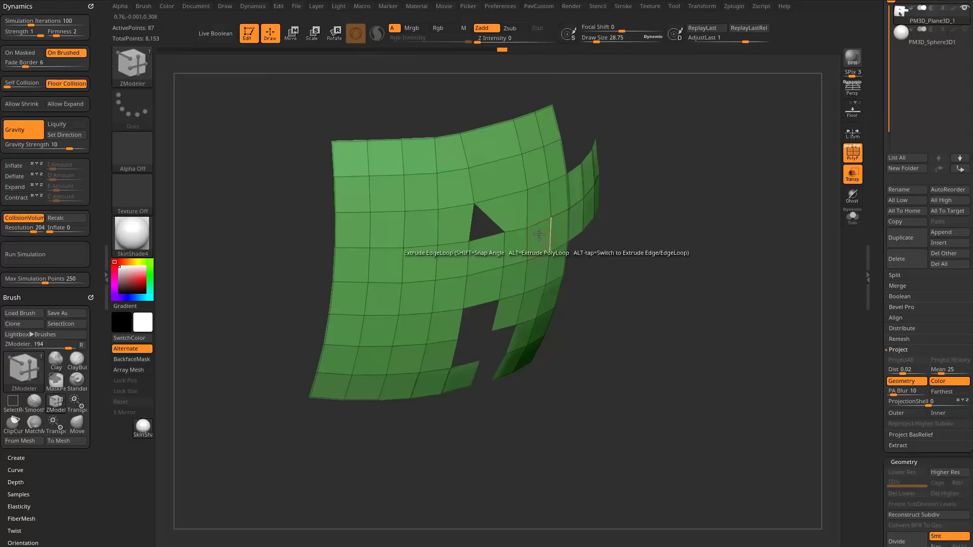
left_click_drag(538, 219, 548, 218)
left_click_drag(764, 223, 754, 247)
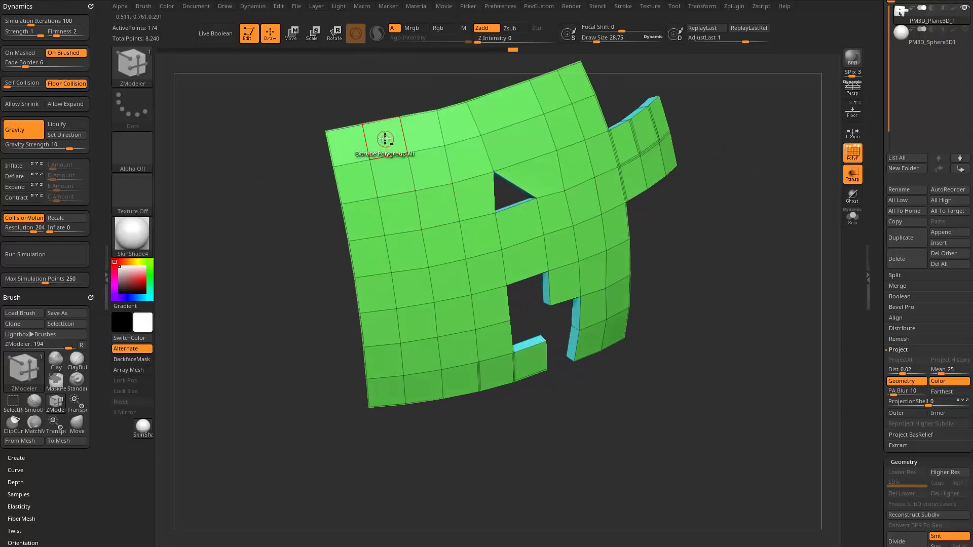
Mark the second column of faces as a temporary polygroup and push it through the shell with QMesh Polygroup All to cut a gap.
mouse_move(386, 139)
left_mouse_down("alt")
mouse_move(408, 257)
mouse_move(413, 387)
left_mouse_up("alt")
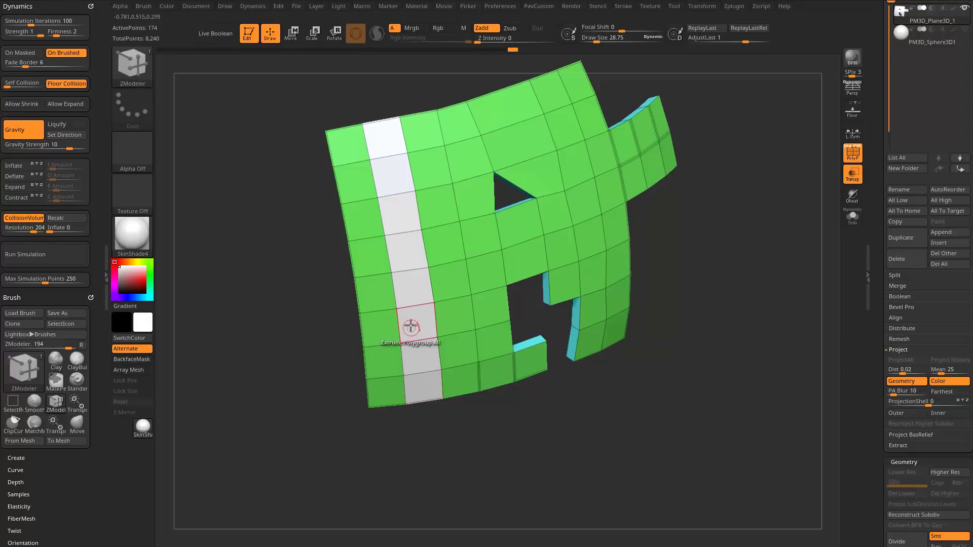
key("space")
left_click(395, 254)
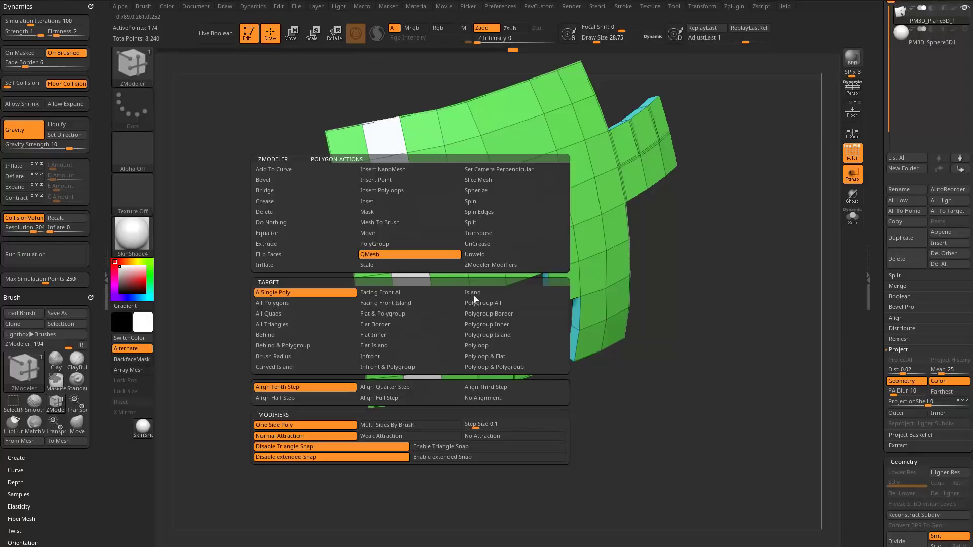
left_click(477, 303)
left_click_drag(228, 338, 279, 350)
left_click_drag(402, 272, 389, 262)
left_click_drag(517, 415, 443, 236)
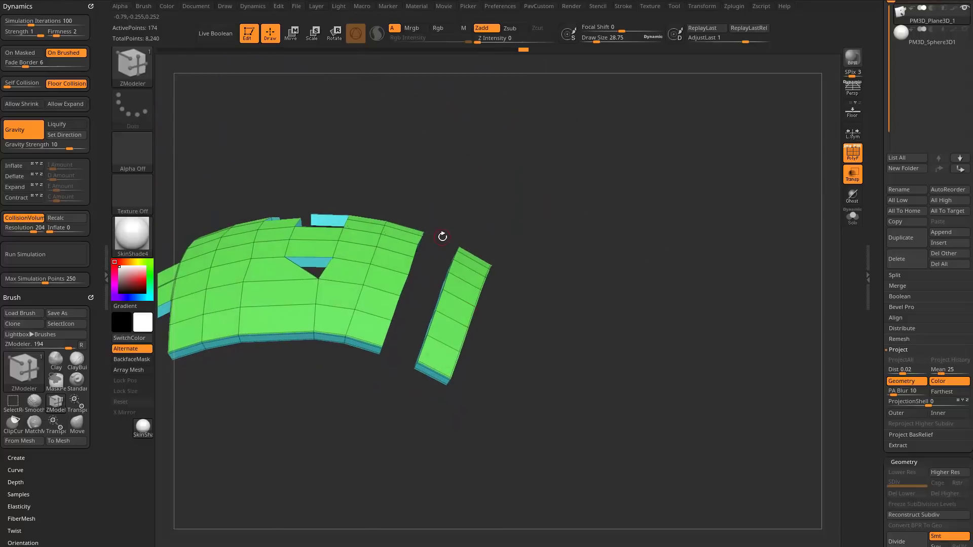
left_click_drag(430, 280, 324, 289)
Try bridging the gap by extruding one inner side face of the detached strip to the main shell with QMesh A Single Poly.
key("space")
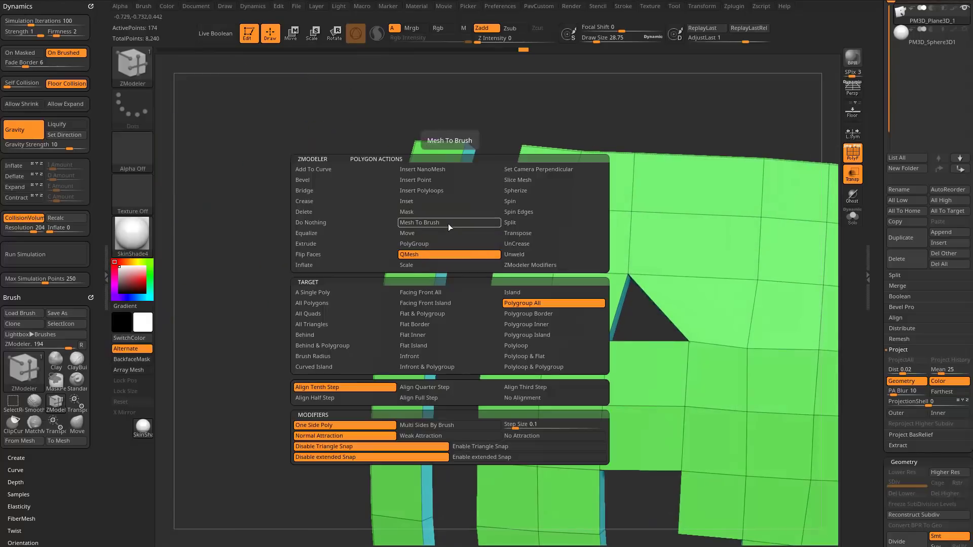
left_click_drag(261, 304, 490, 244)
key("ctrl+z")
key("ctrl+z")
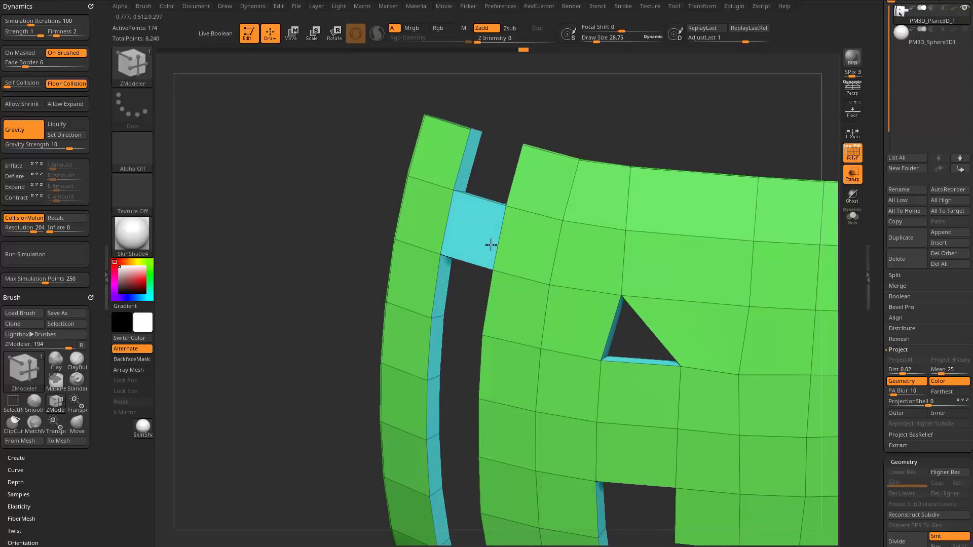
mouse_move(321, 286)
left_mouse_down()
mouse_move(343, 348)
mouse_move(317, 285)
left_mouse_up()
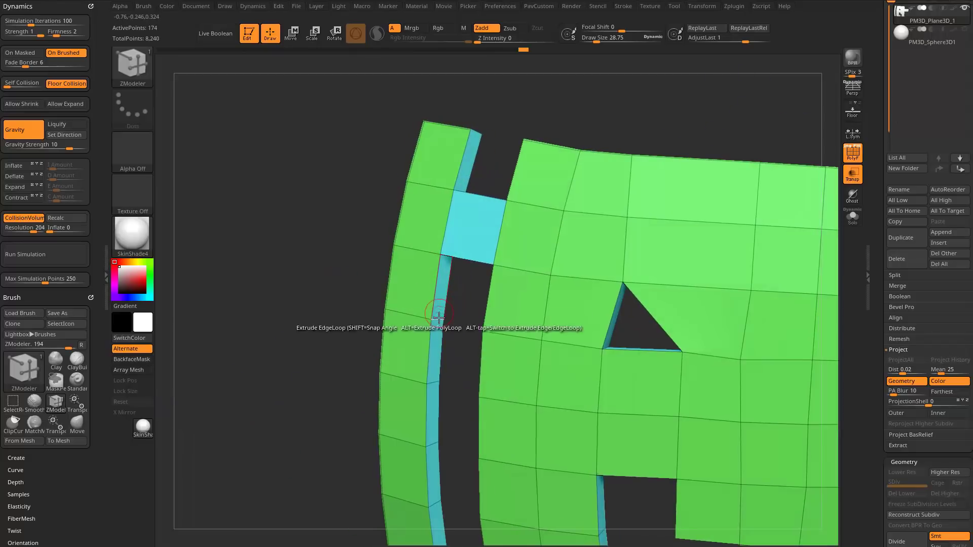
Try cutting single faces out of the detached strip and the main shell with QMesh A Single Poly.
left_click(432, 352)
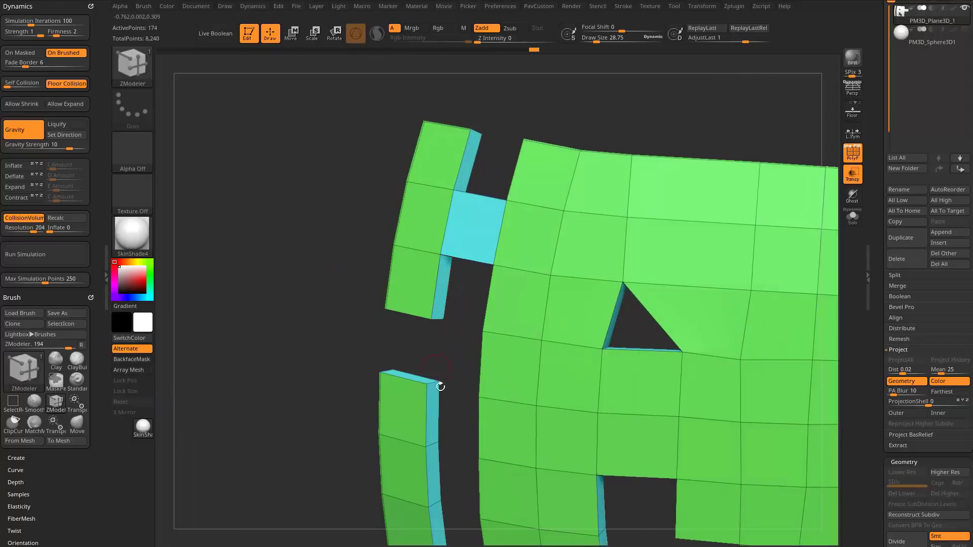
key("ctrl+z")
left_click(430, 412)
left_click_drag(348, 424, 506, 220)
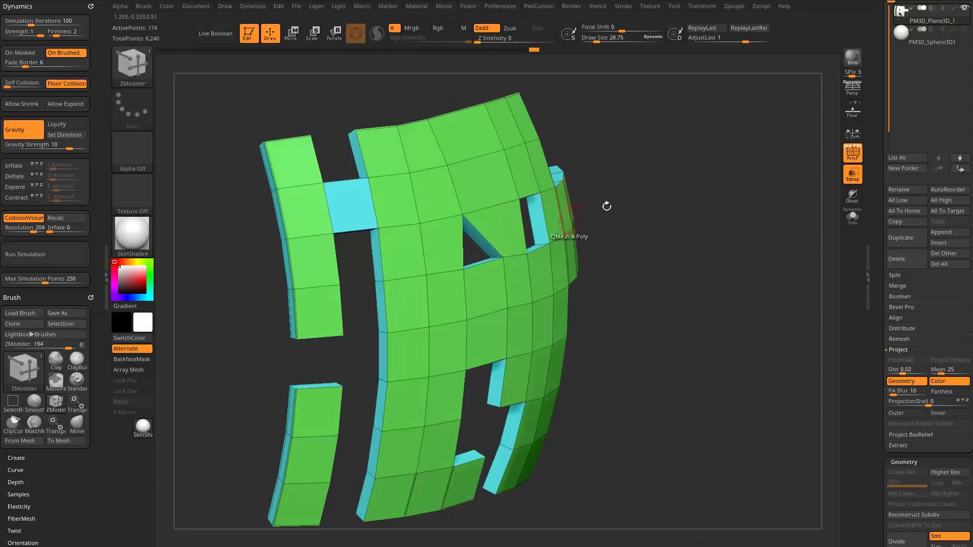
left_click_drag(607, 206, 479, 216)
left_click_drag(620, 170, 669, 97)
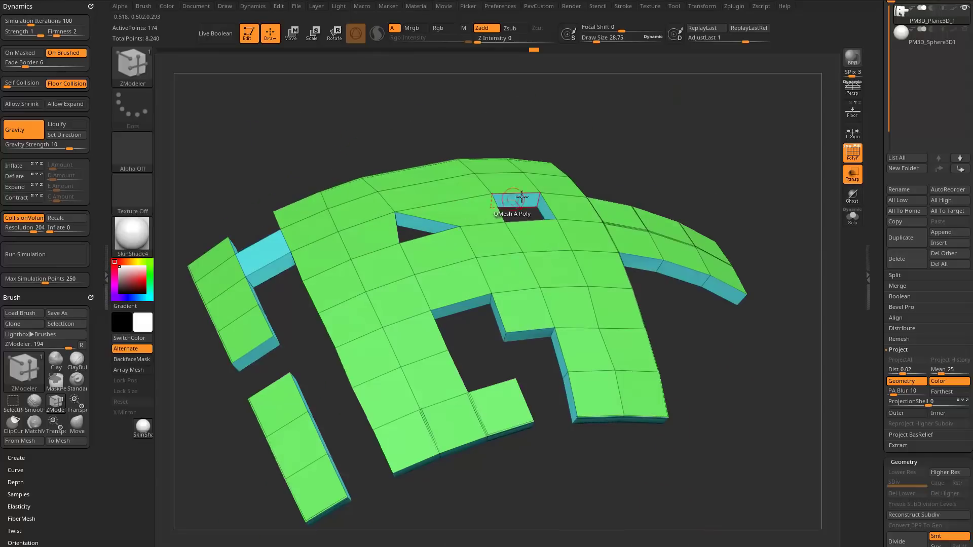
left_click_drag(626, 141, 619, 282)
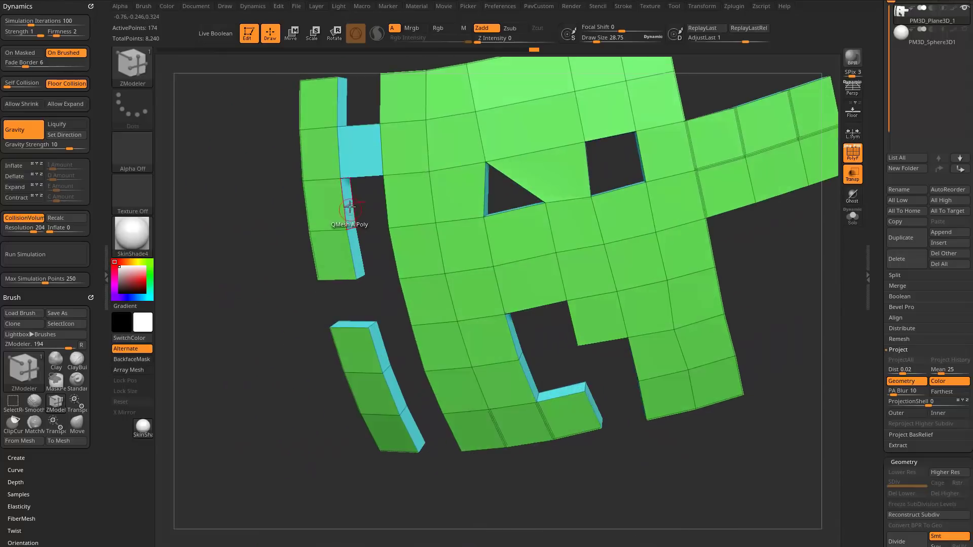
Try extruding the strip's next inner side face below the bridge across the gap, and undo it.
left_click_drag(351, 206, 384, 205)
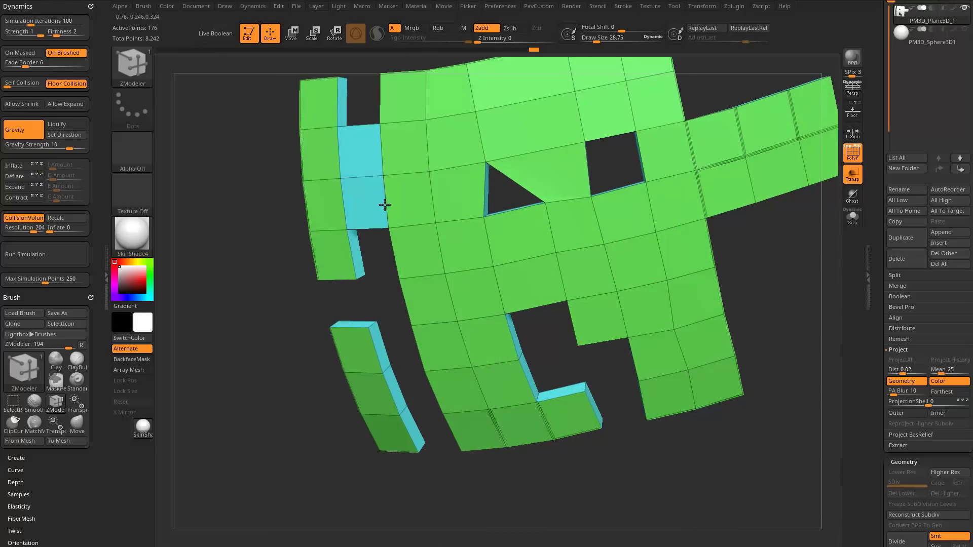
left_click_drag(250, 294, 304, 274)
key("ctrl+z")
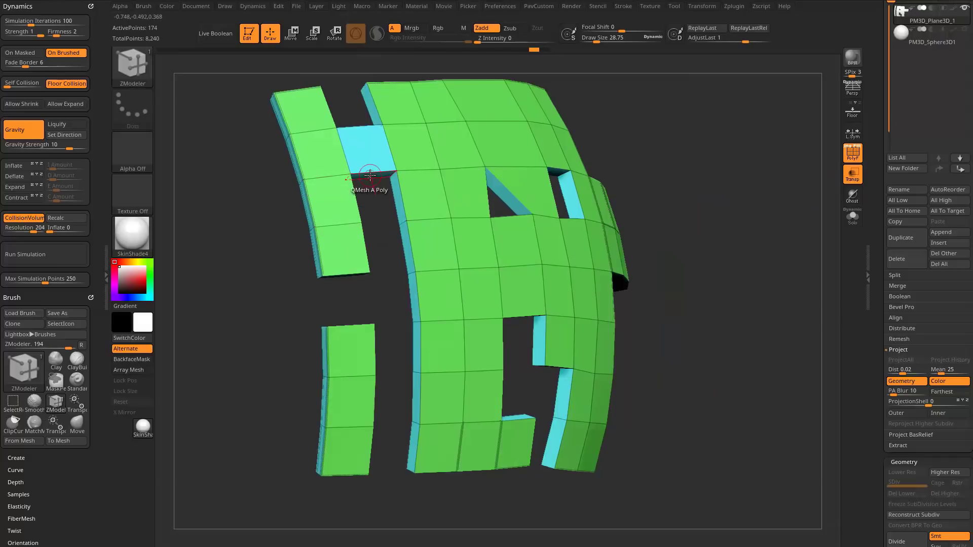
Try extending the bridge downward by one face, and undo the bridge and cut-out trials.
left_click_drag(370, 175, 386, 218)
left_click_drag(396, 279, 380, 247)
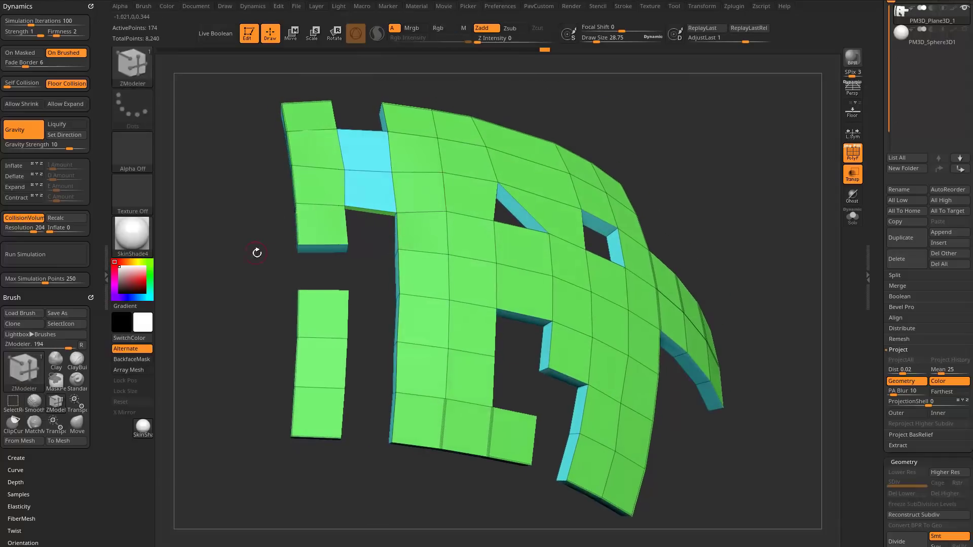
mouse_move(254, 254)
left_mouse_down("shift")
mouse_move(245, 297)
mouse_move(256, 308)
mouse_move(238, 346)
left_mouse_up("shift")
key("ctrl+z")
key("ctrl+z")
key("ctrl+z")
Mark the inner side faces of the detached strip as a temporary polygroup.
mouse_move(245, 293)
left_mouse_down()
mouse_move(224, 309)
mouse_move(230, 290)
left_mouse_up()
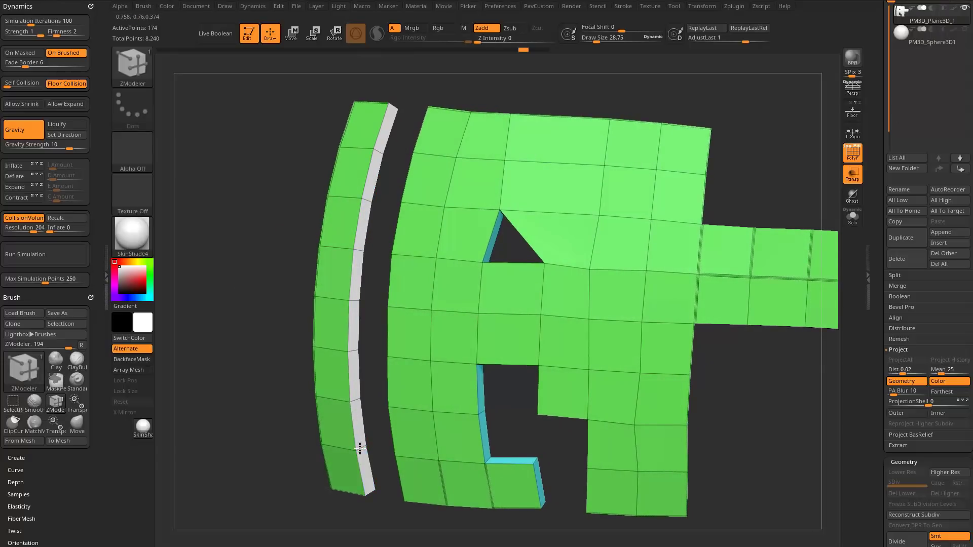
left_click_drag(254, 358, 352, 312)
left_click_drag(421, 264, 375, 228)
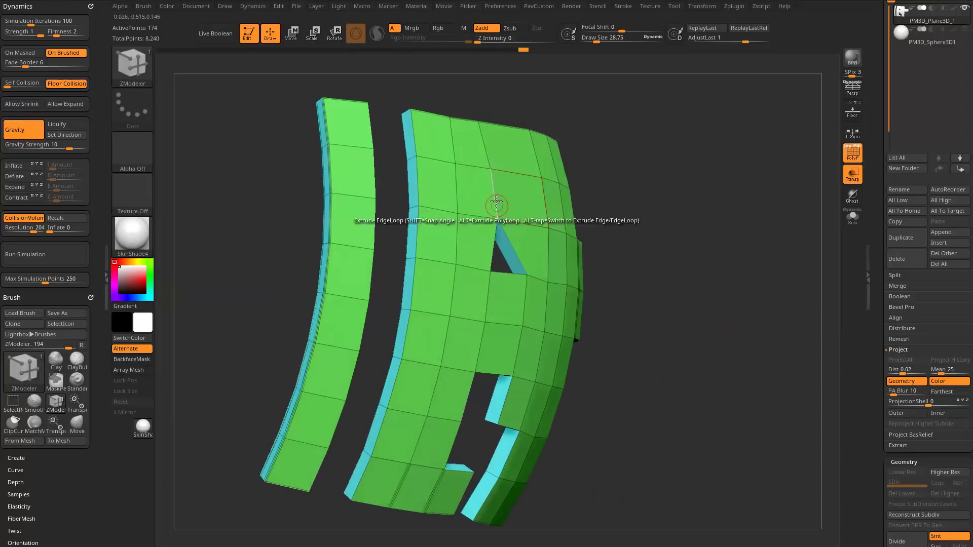
left_click_drag(715, 169, 678, 166)
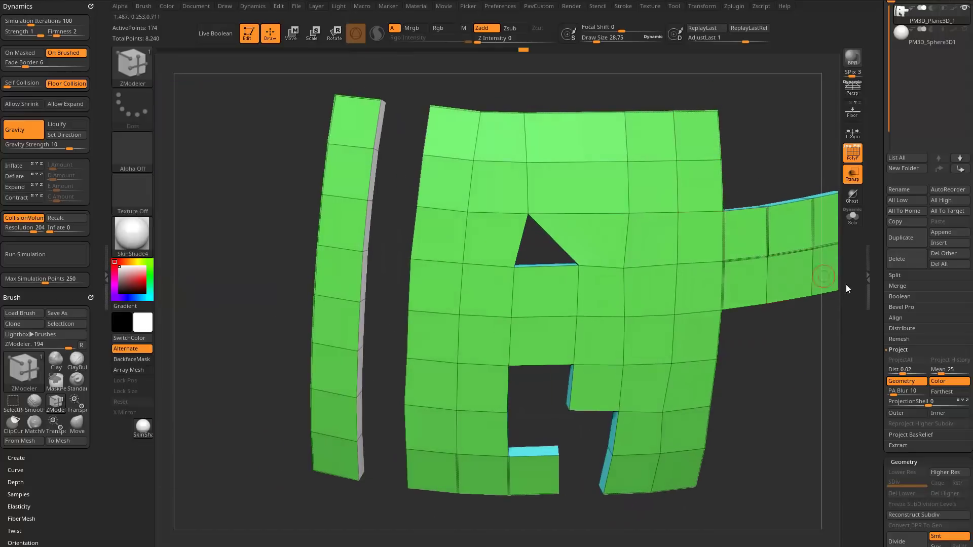
Regroup the shell's faces into separate polygroups with Groups By Normals.
scroll(901, 299, "down", 10)
key("shift")
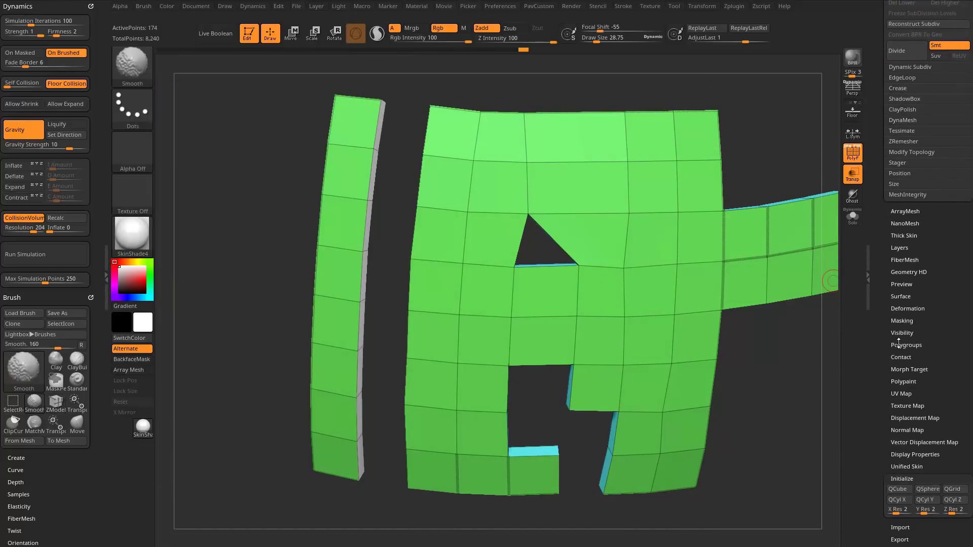
left_click(901, 346)
scroll(891, 467, "down", 2)
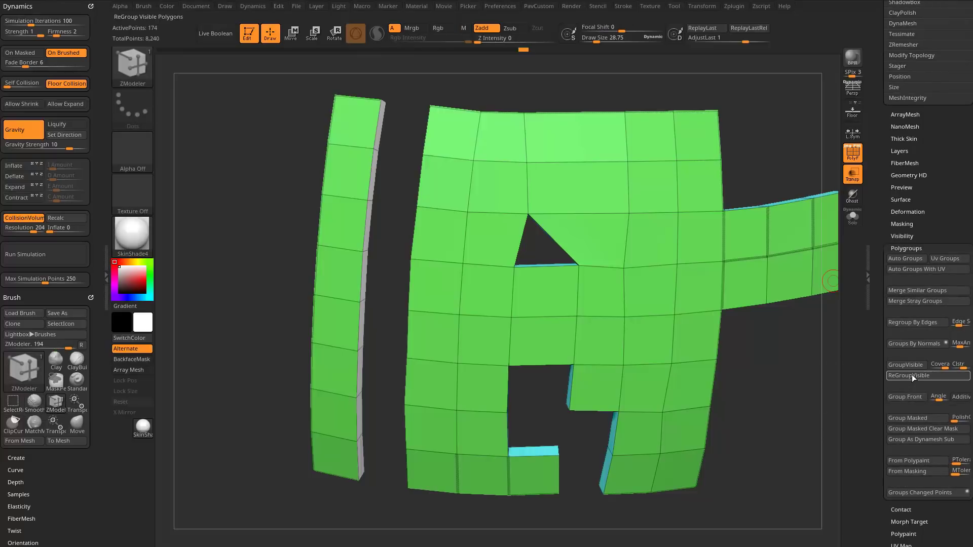
left_click(913, 344)
left_click_drag(793, 389, 761, 357)
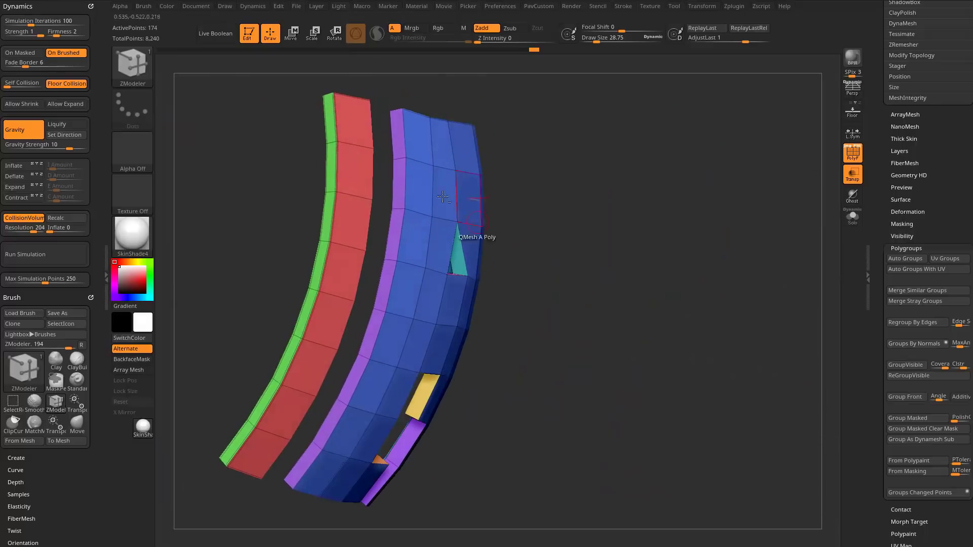
Set the polygon action to Delete with the Polygroup All target and delete the main shell's side faces along the gap.
key("space")
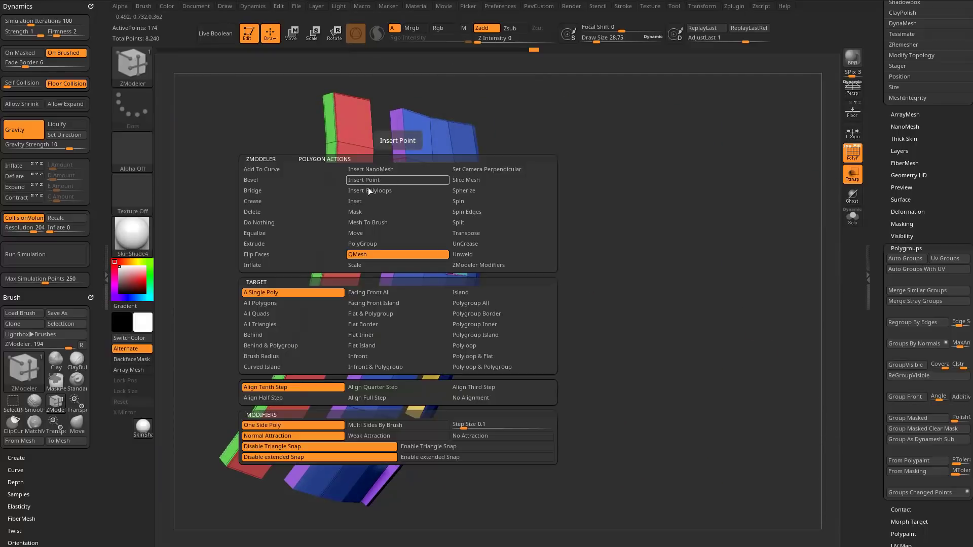
left_click(273, 212)
left_click(473, 303)
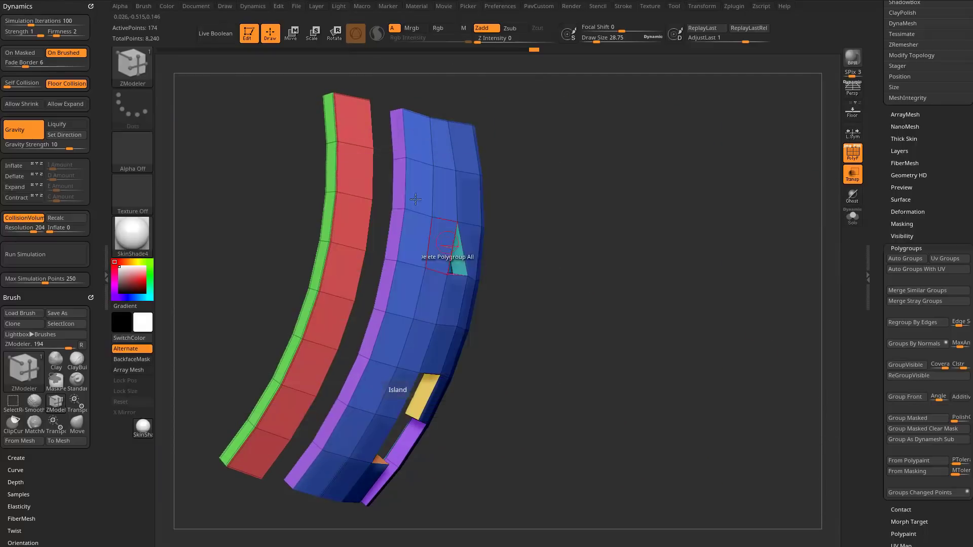
left_click(399, 181)
left_click_drag(603, 157, 361, 167)
Turn on double-sided display for the shell and inspect the open sides along the gap.
left_click_drag(878, 351, 881, 208)
left_click(905, 231, "shift")
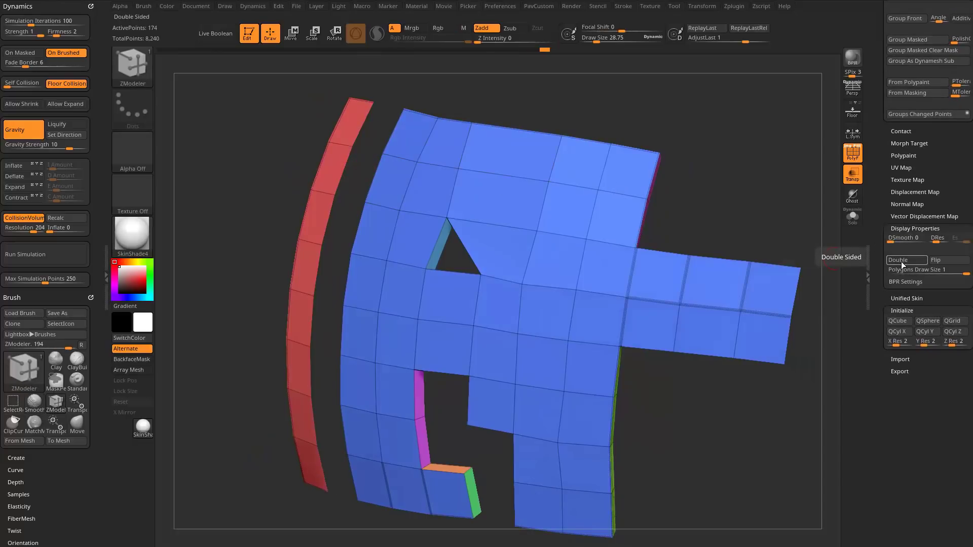
left_click(901, 260)
mouse_move(656, 115)
left_mouse_down()
mouse_move(725, 151)
mouse_move(705, 161)
mouse_move(710, 192)
mouse_move(687, 201)
mouse_move(681, 233)
mouse_move(633, 213)
left_mouse_up()
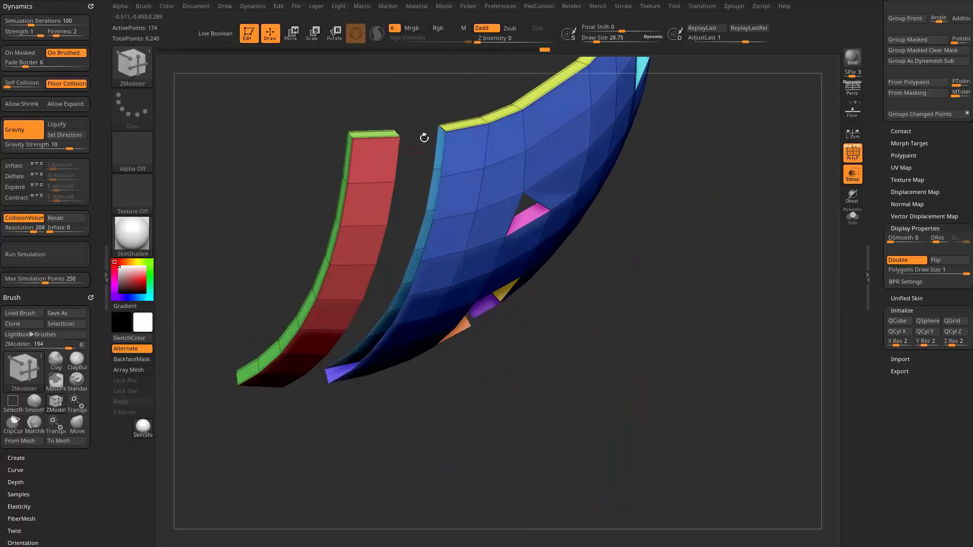
left_click_drag(464, 381, 376, 180)
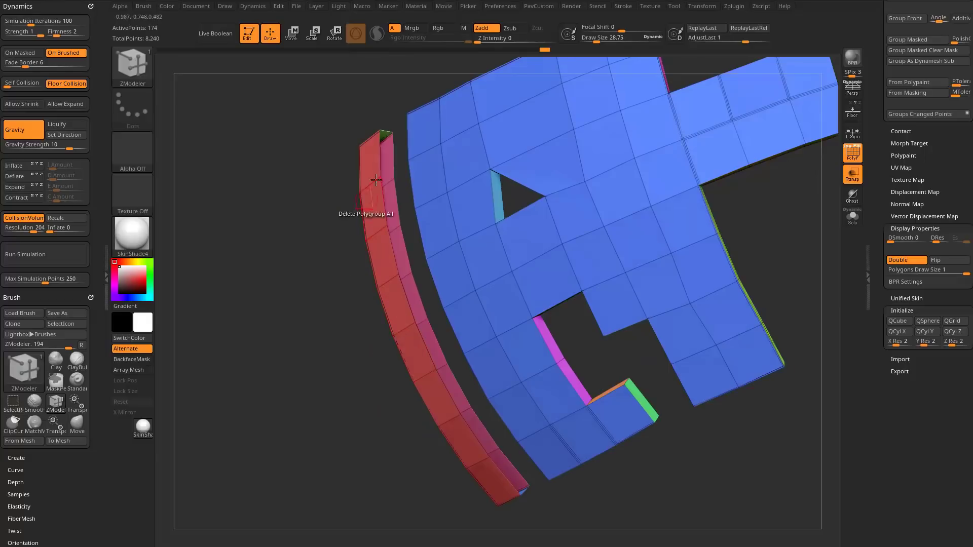
left_click_drag(280, 363, 304, 319)
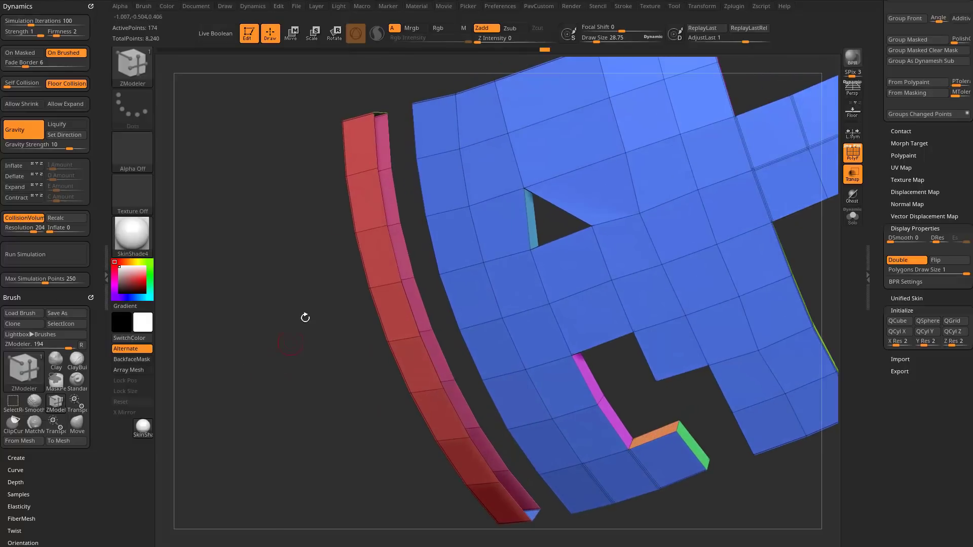
Set the ZModeler edge action to Bridge with the Two Holes target.
key("space")
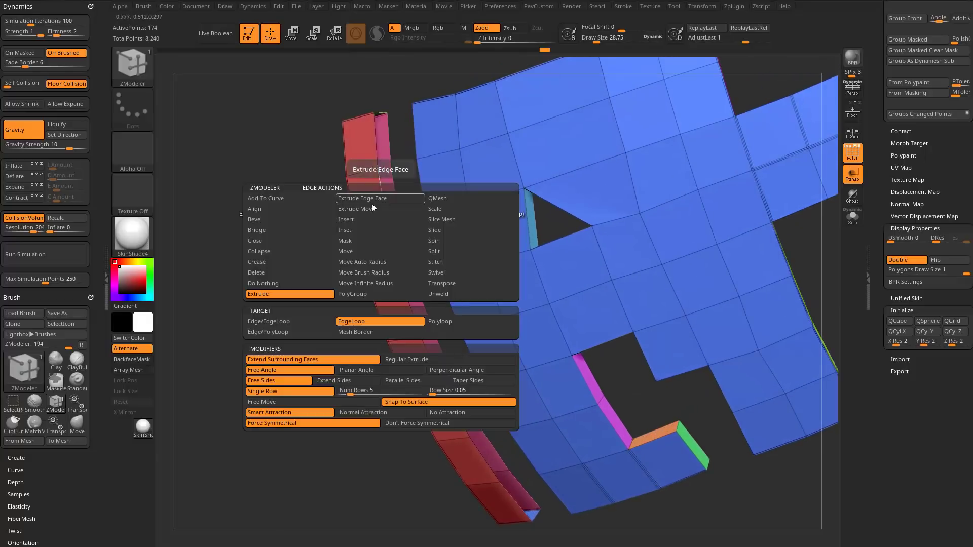
left_click(282, 241)
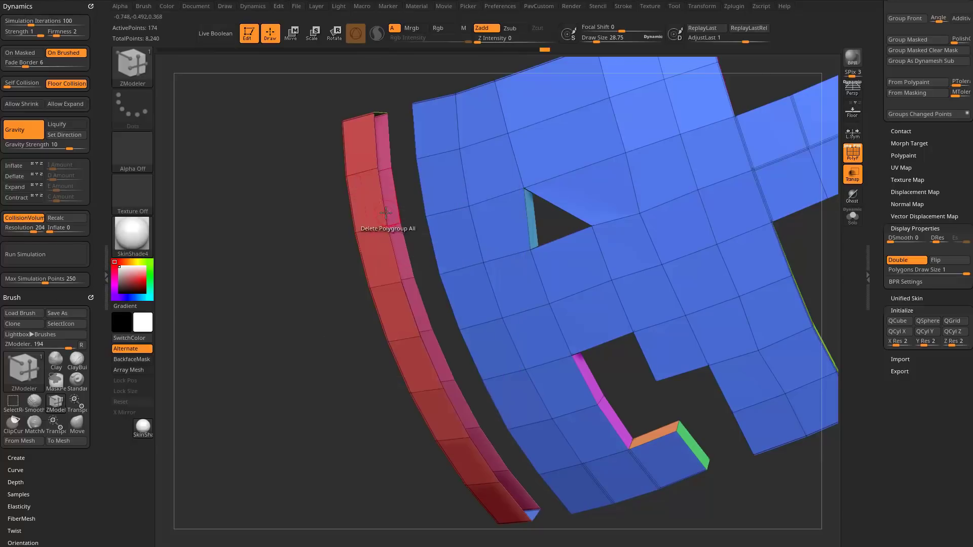
left_click_drag(242, 314, 321, 319)
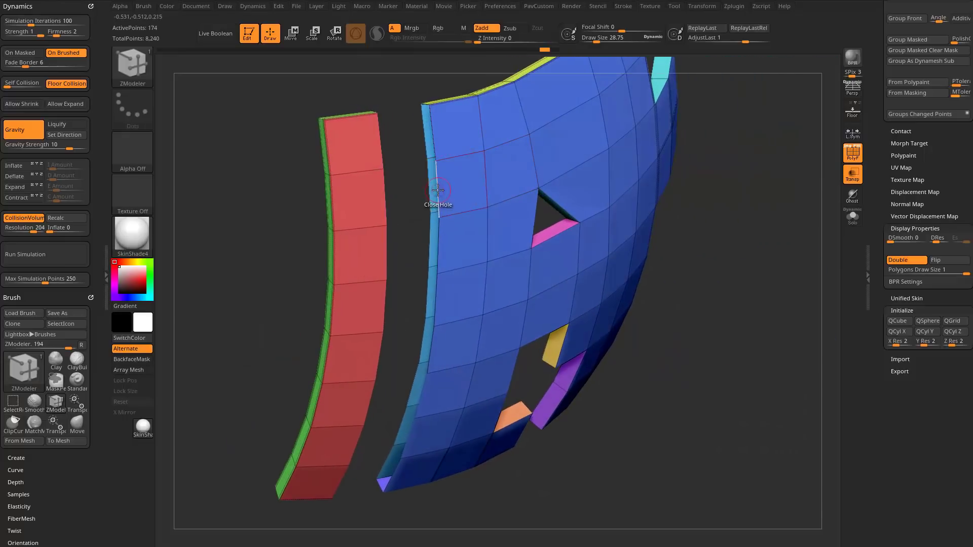
key("space")
left_click(345, 221)
left_click(408, 313)
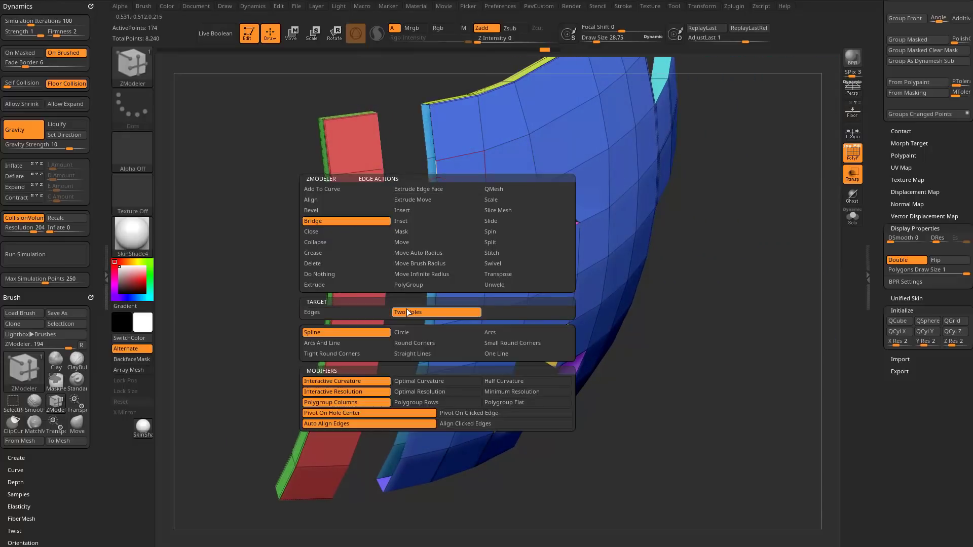
Bridge the open border of the main shell to the open border of the detached strip.
left_click(434, 179)
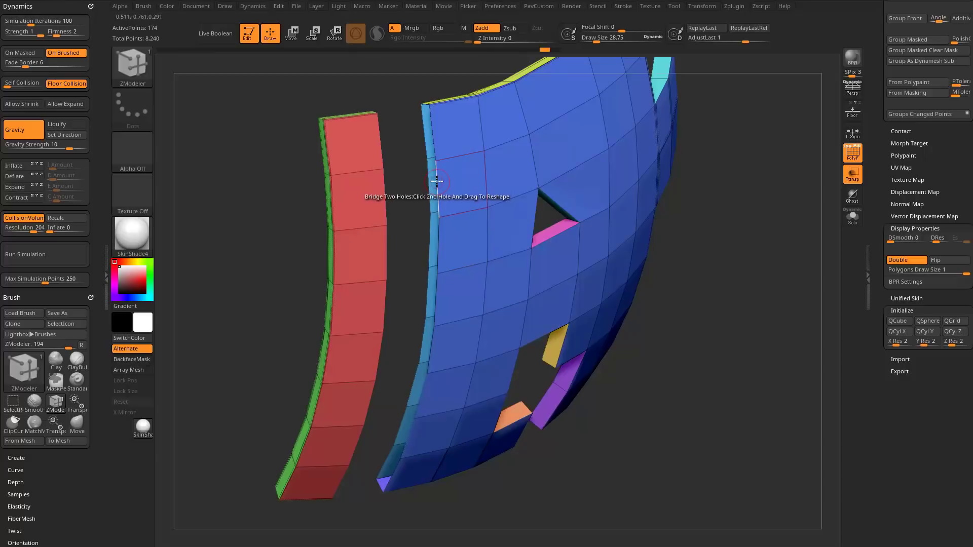
left_click(437, 180)
left_click(438, 178)
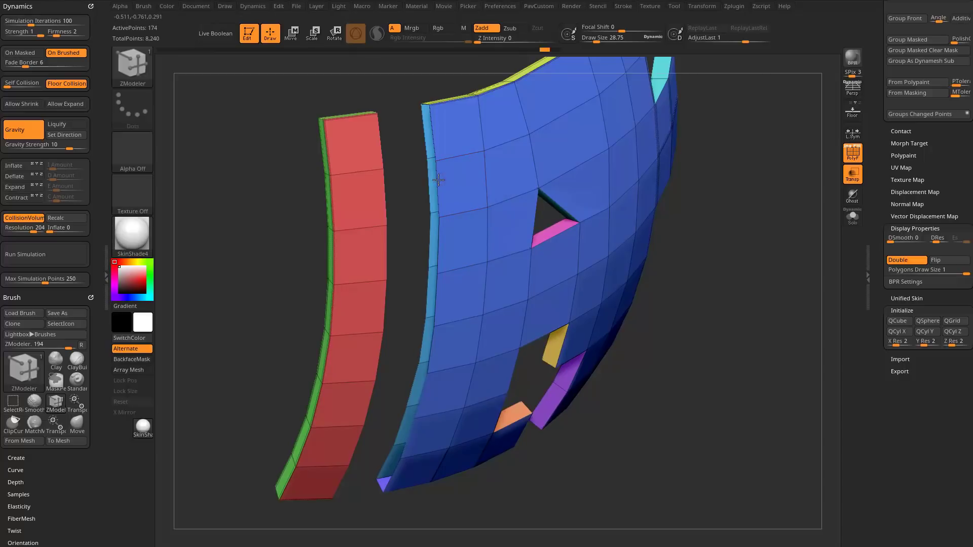
left_click_drag(413, 192, 380, 194)
left_click(382, 199)
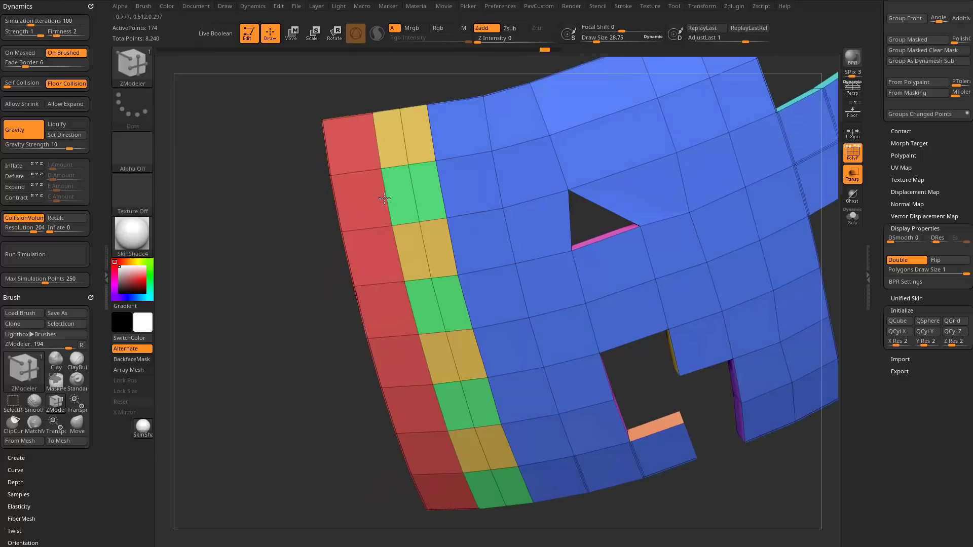
mouse_move(278, 305)
left_mouse_down()
mouse_move(269, 328)
mouse_move(311, 357)
mouse_move(279, 297)
left_mouse_up()
Set the edge action to Insert with the Single EdgeLoop target and remove the bridge's middle edge loop.
key("space")
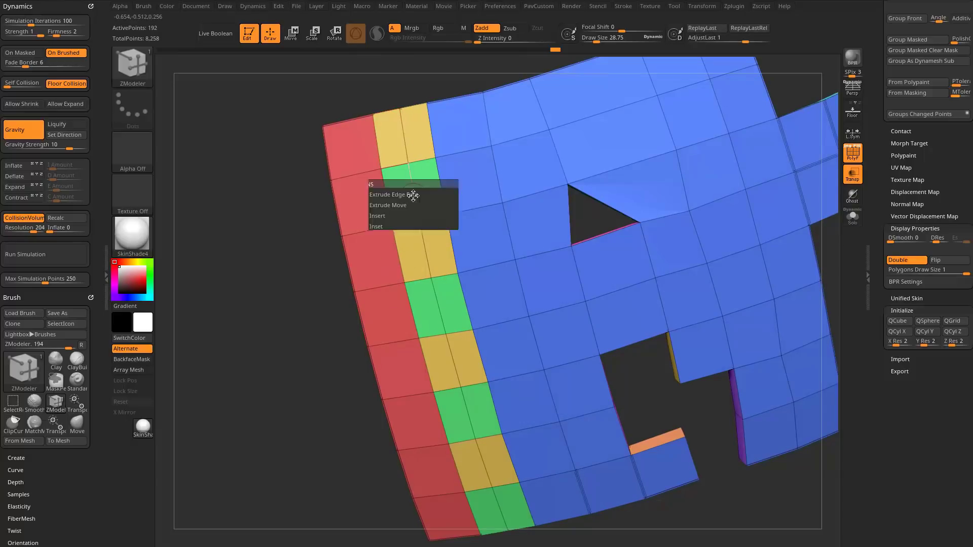
left_click(385, 216)
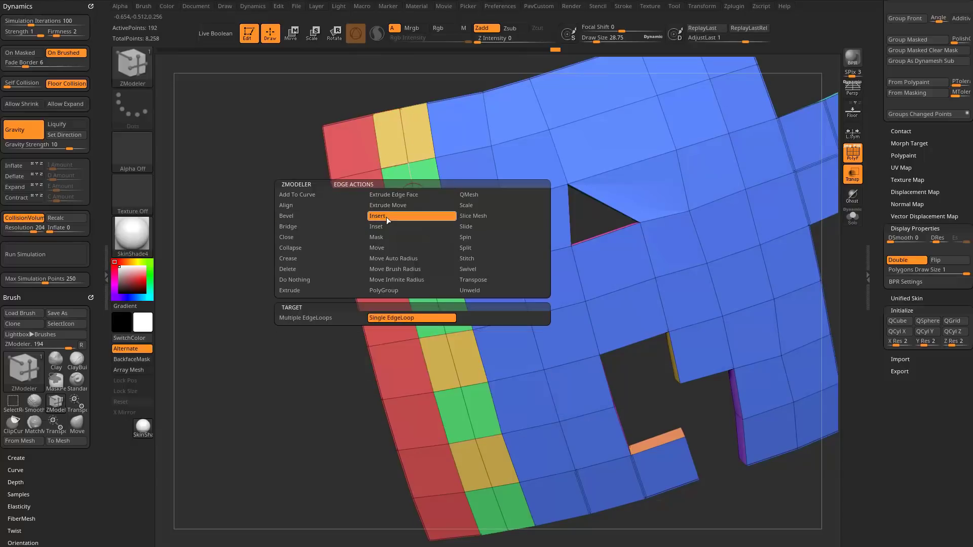
left_click(382, 326)
left_click(424, 235, "alt")
mouse_move(306, 311)
left_mouse_down()
mouse_move(284, 337)
mouse_move(404, 321)
mouse_move(294, 324)
left_mouse_up()
left_click_drag(729, 302, 658, 323, "alt")
Regroup the bridged shell with Groups By Normals and inspect it from both sides.
left_click_drag(873, 168, 873, 349)
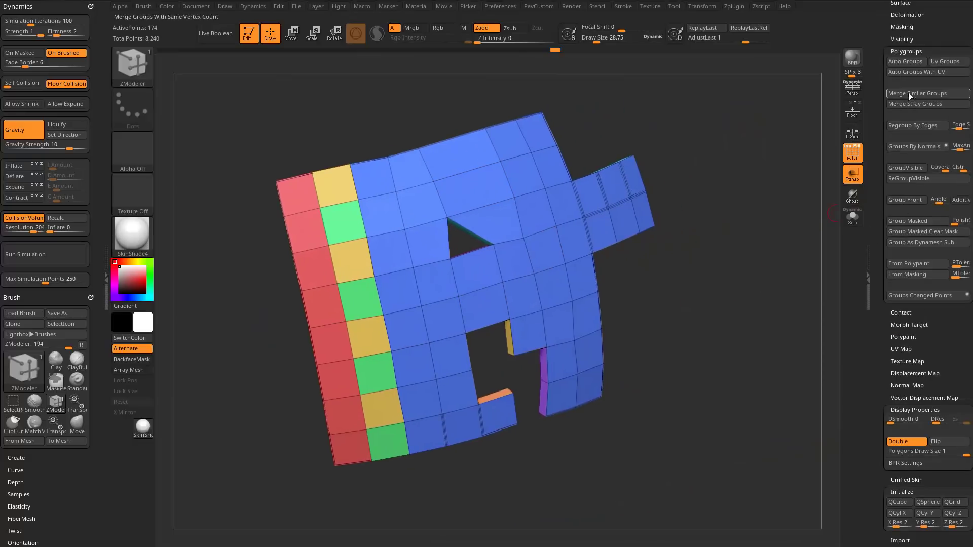
left_click(904, 148)
left_click_drag(734, 217, 764, 211)
left_click_drag(730, 139, 728, 182)
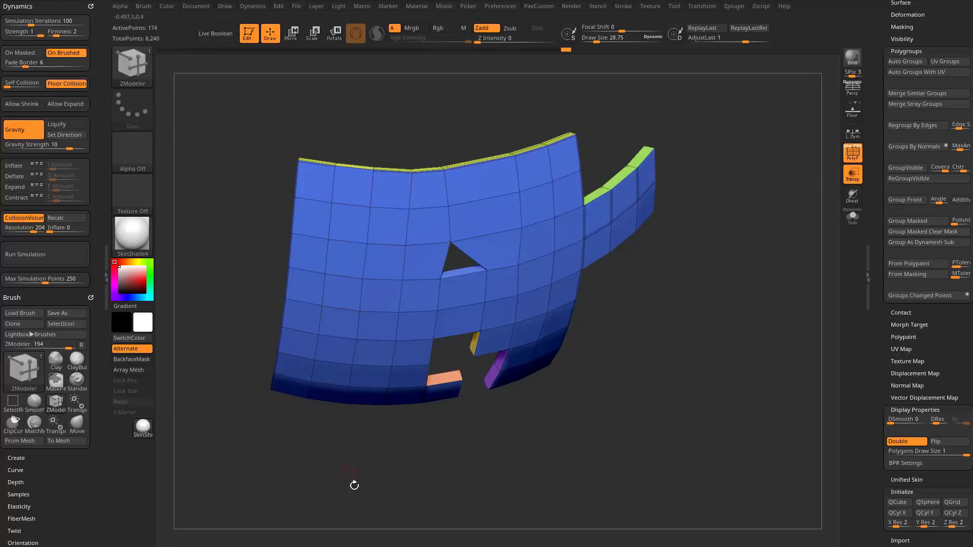
left_click_drag(352, 482, 668, 204)
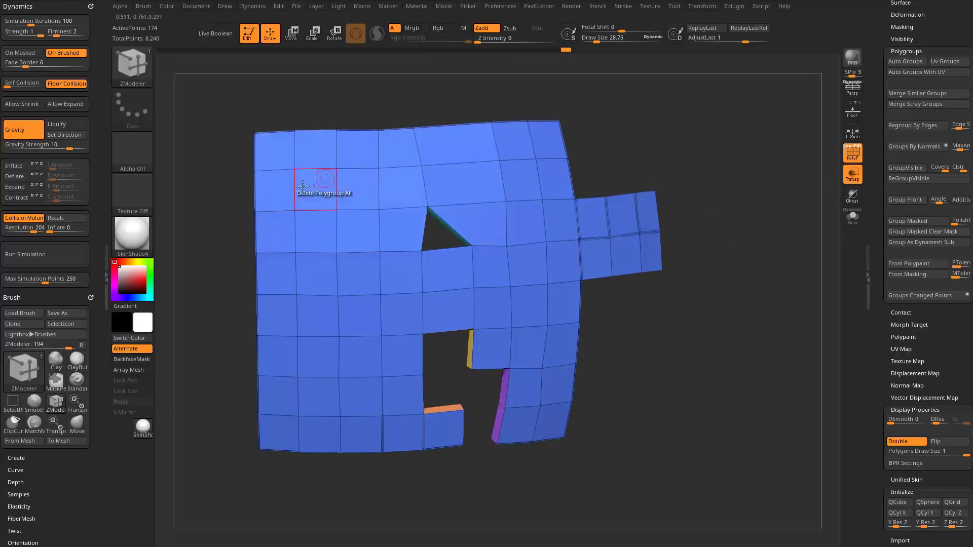
left_click_drag(698, 371, 702, 332)
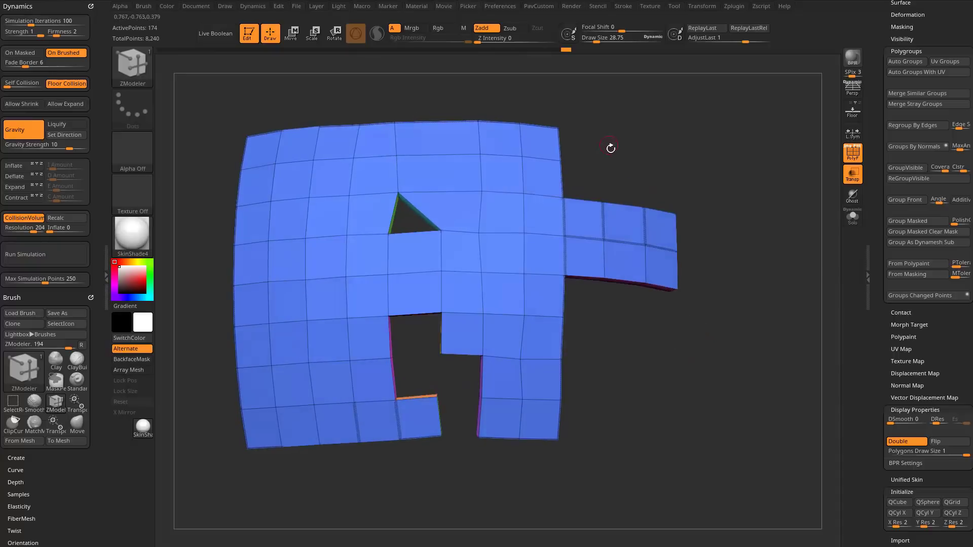
left_click_drag(611, 148, 609, 141)
Switch the current tool to a Cube3D primitive and convert it to a PolyMesh3D.
left_click_drag(882, 207, 795, 489)
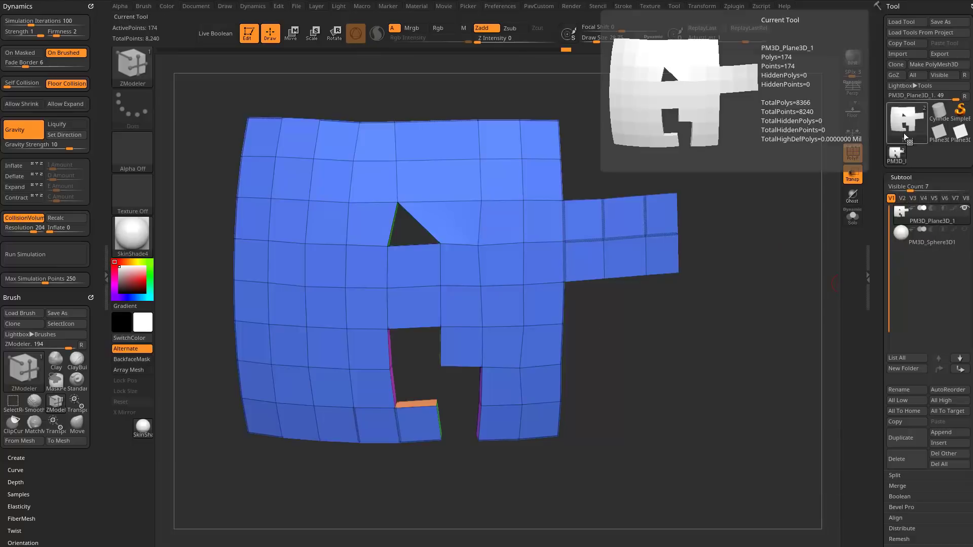
left_click(904, 133)
left_click(637, 153)
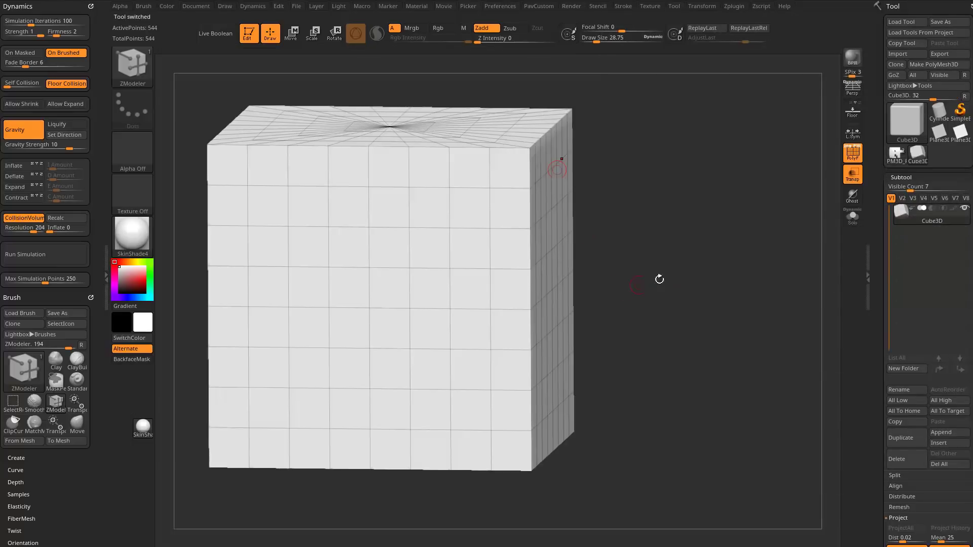
left_click_drag(659, 279, 699, 246)
left_click(921, 67)
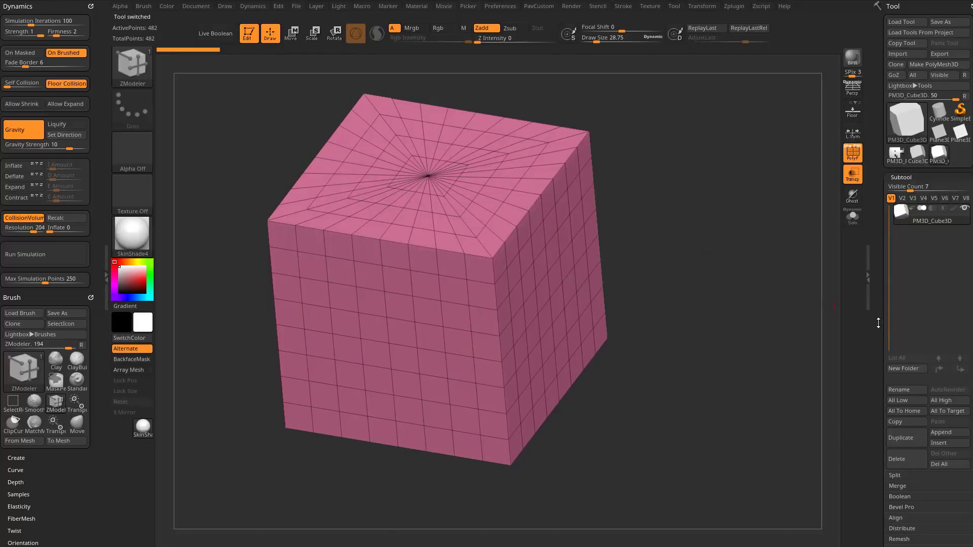
Initialize the mesh as a QCube and reduce the draw size to about 10.
left_click_drag(881, 351, 890, 178)
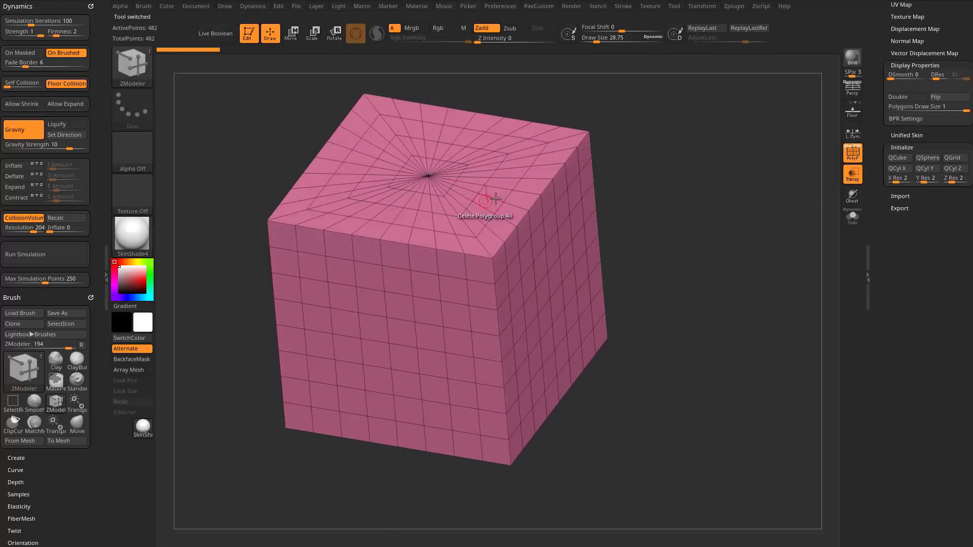
key("s")
left_click_drag(682, 243, 690, 243)
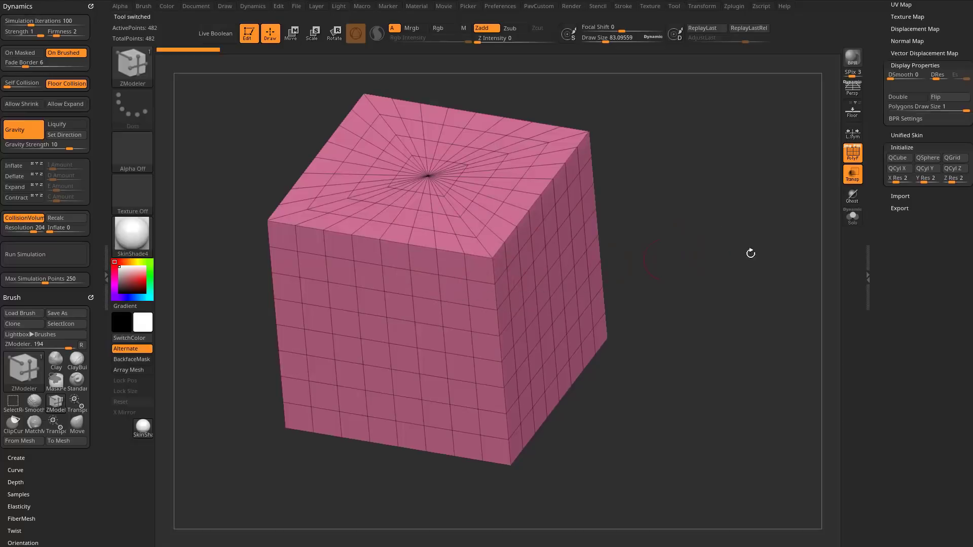
left_click(897, 161)
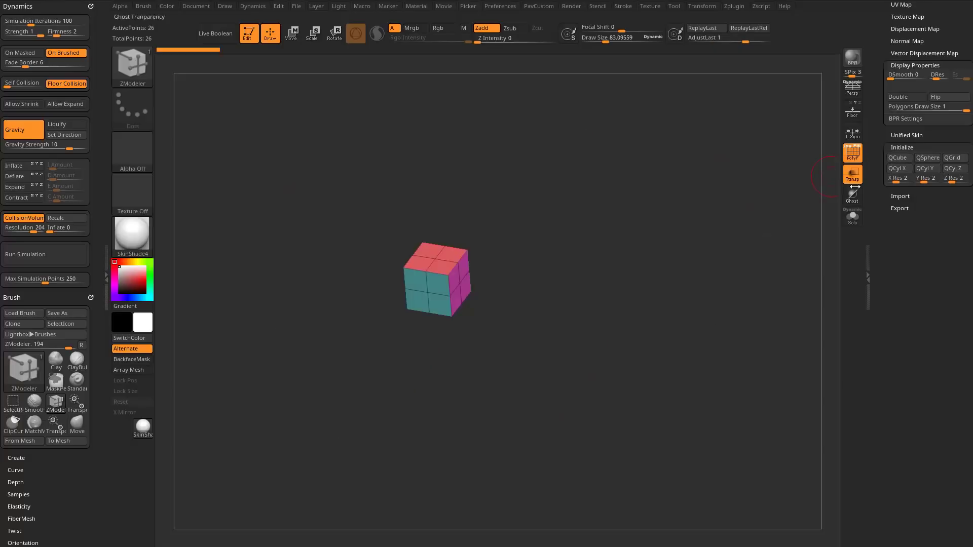
left_click_drag(654, 321, 688, 349, "alt")
mouse_move(658, 224)
left_mouse_down()
mouse_move(606, 189)
mouse_move(729, 221)
mouse_move(671, 230)
left_mouse_up()
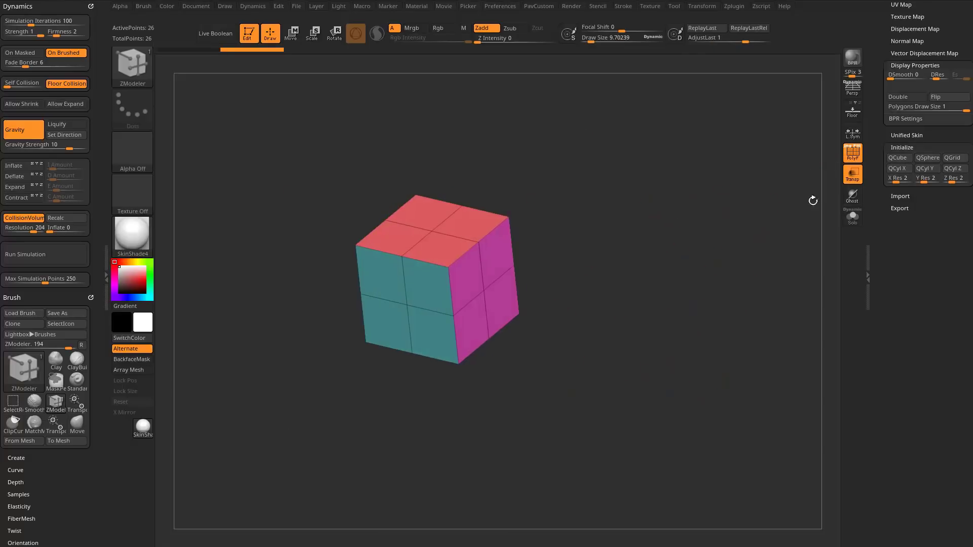
left_click_drag(771, 221, 833, 231)
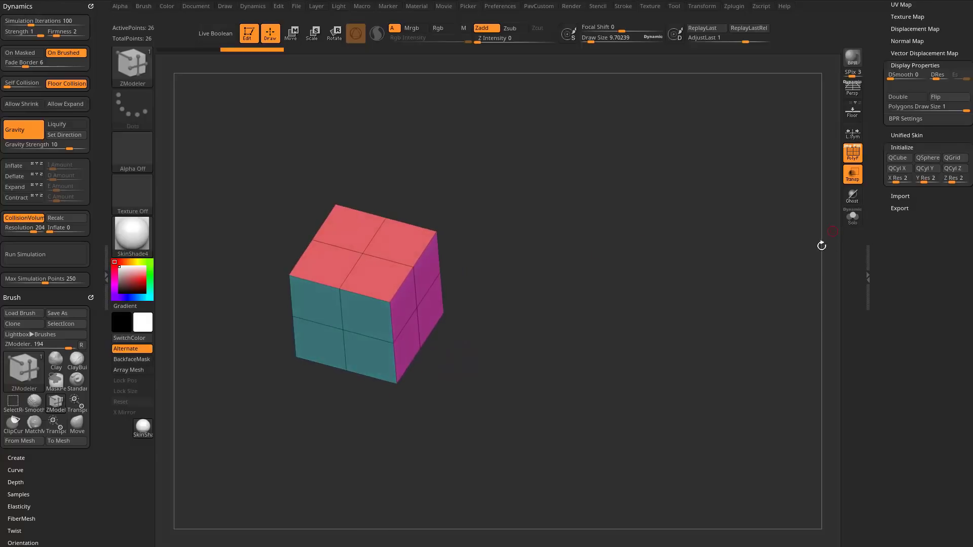
Duplicate the cube subtool and move the copy sideways by about 0.72 along its red axis.
key("w")
left_click_drag(892, 242, 901, 409)
left_click(905, 388)
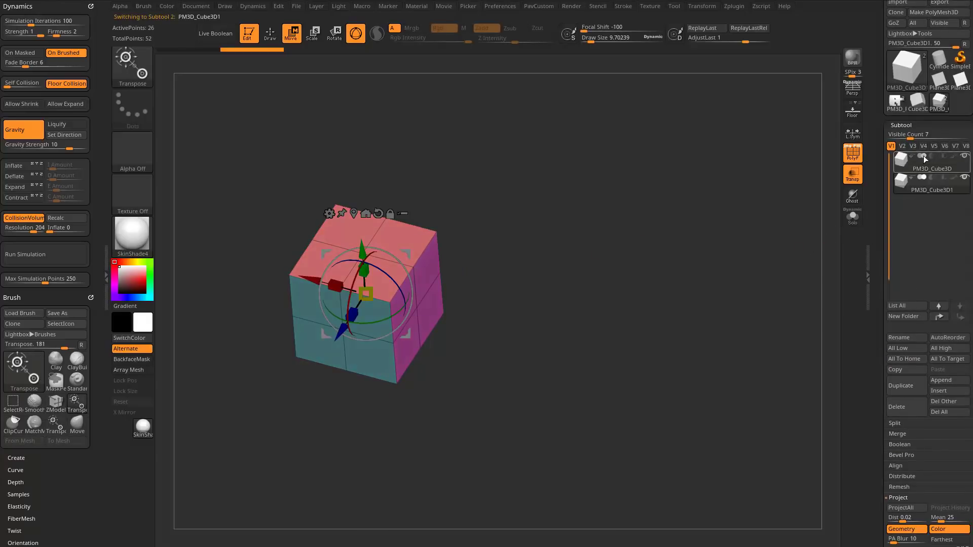
left_click_drag(746, 292, 572, 315)
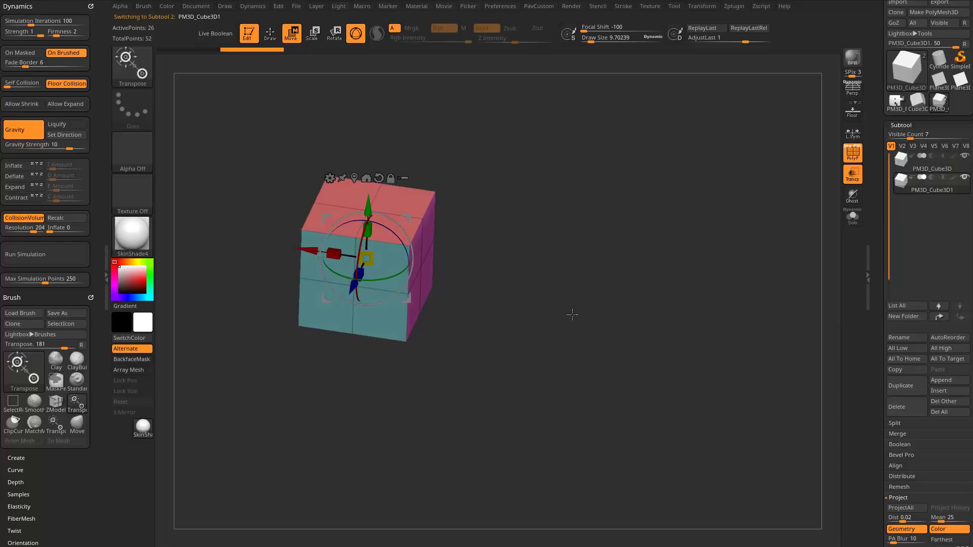
left_click_drag(309, 251, 512, 280)
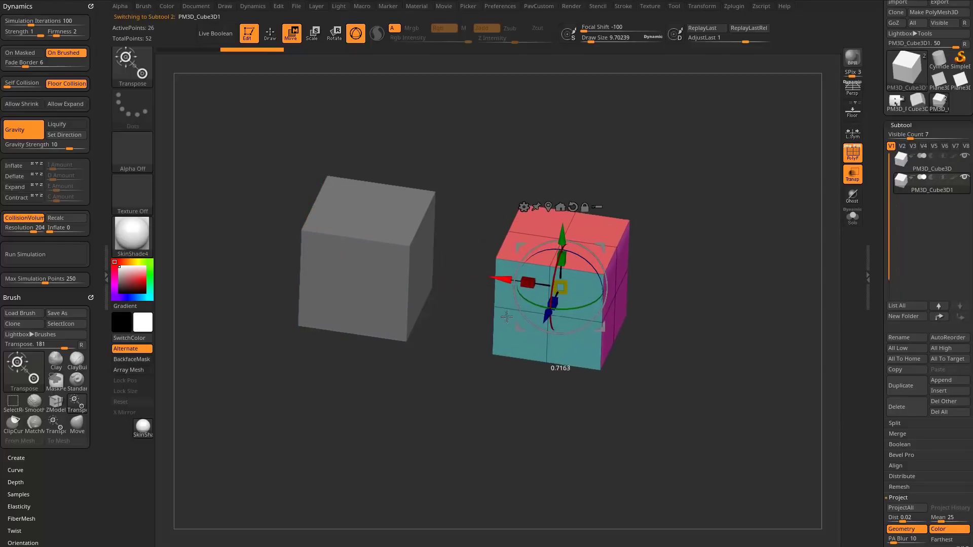
Turn off transparency, return to Draw mode and select the Standard brush with a draw size of about 22.
left_click(853, 175)
key("q")
mouse_move(740, 276)
left_mouse_down()
mouse_move(723, 244)
mouse_move(745, 242)
mouse_move(725, 183)
mouse_move(726, 213)
mouse_move(686, 245)
mouse_move(530, 246)
mouse_move(529, 258)
left_mouse_up()
key("b")
key("s")
key("t")
key("s")
key("s")
left_click(529, 257)
key("s")
left_click_drag(535, 201, 502, 203)
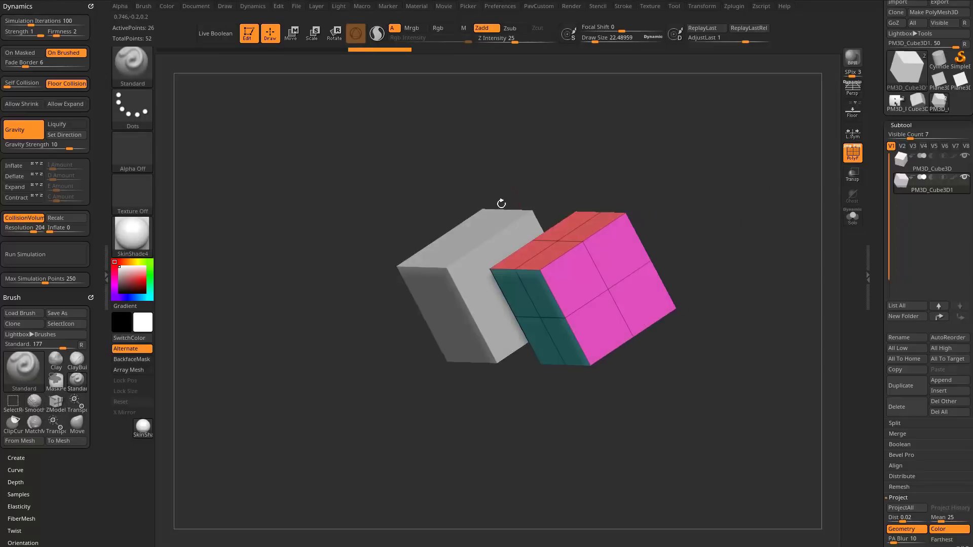
Activate the original cube, switch back to the duplicated cube, and expand the subtool Align options.
left_click(473, 286, "alt")
left_click_drag(562, 170, 596, 170)
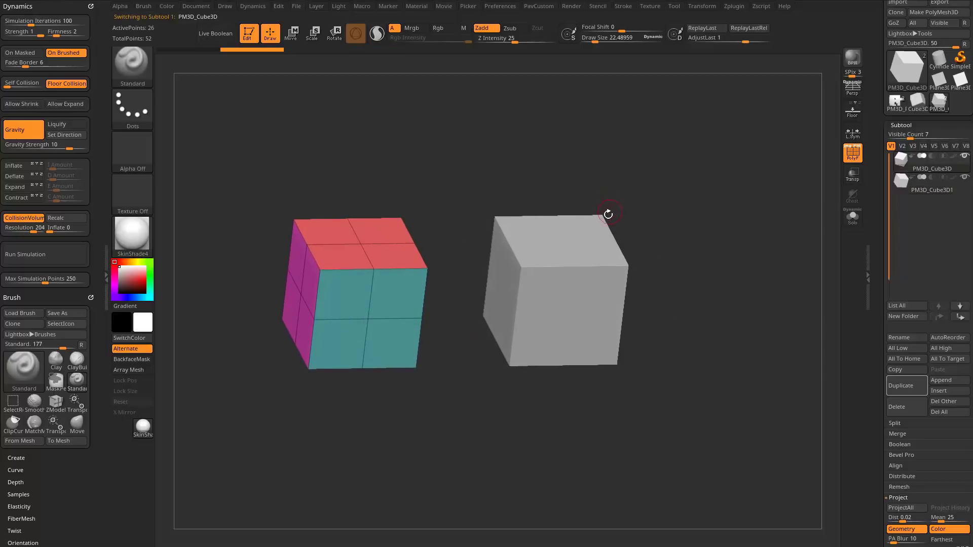
left_click(601, 236, "alt")
left_click_drag(878, 308, 881, 157)
left_click(904, 282, "shift")
left_click(897, 249)
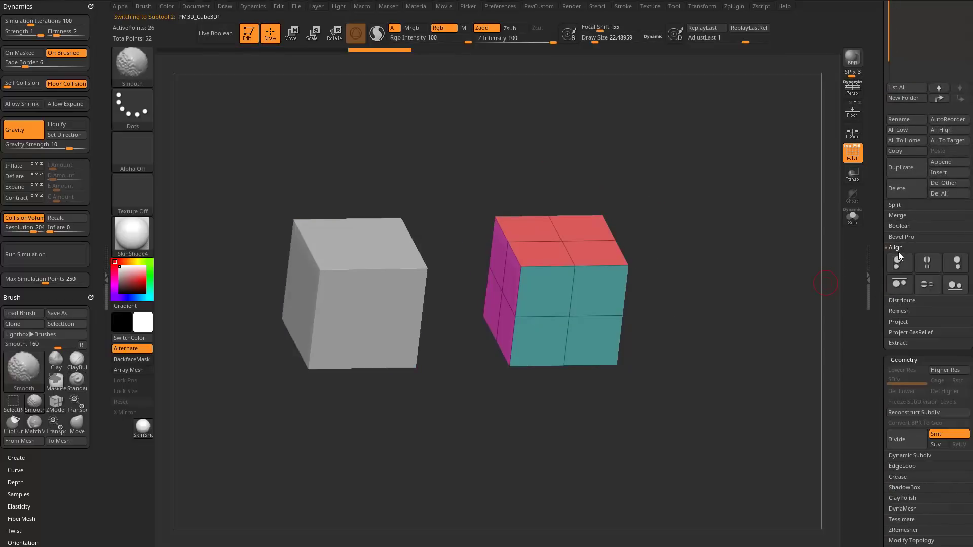
Switch to the browser, search the YouTube channel for "snap", and return to ZBrush.
key("alt+Tab")
left_click_drag(605, 24, 632, 14)
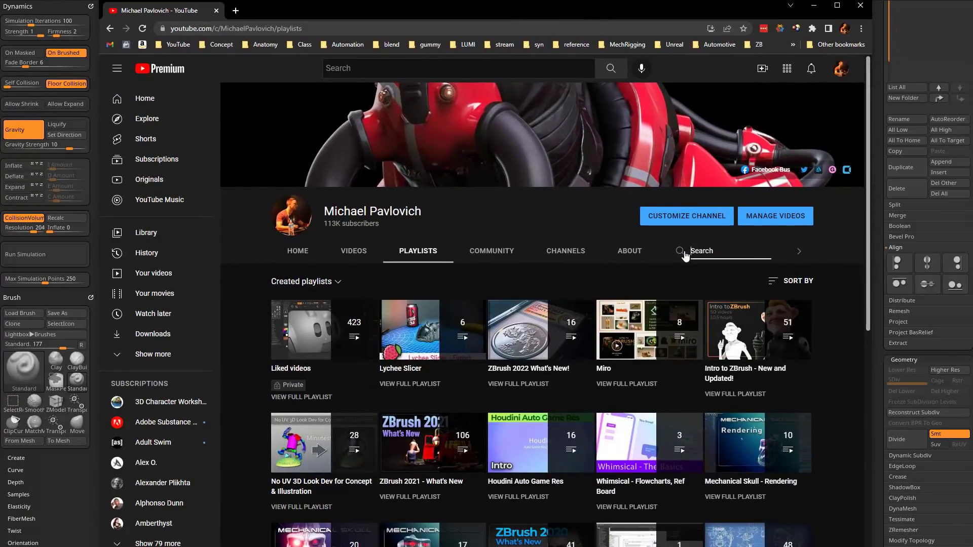
key("Return")
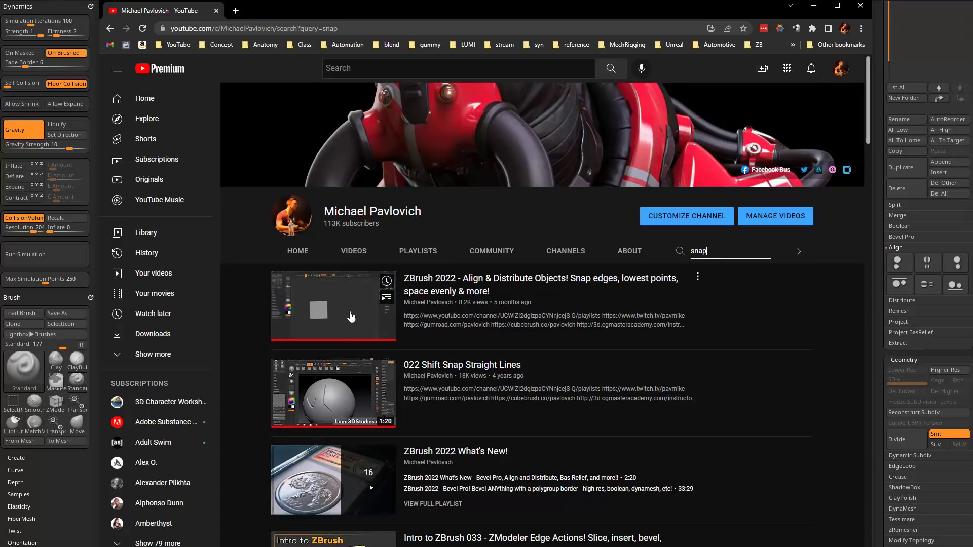
left_click_drag(513, 8, 598, 546)
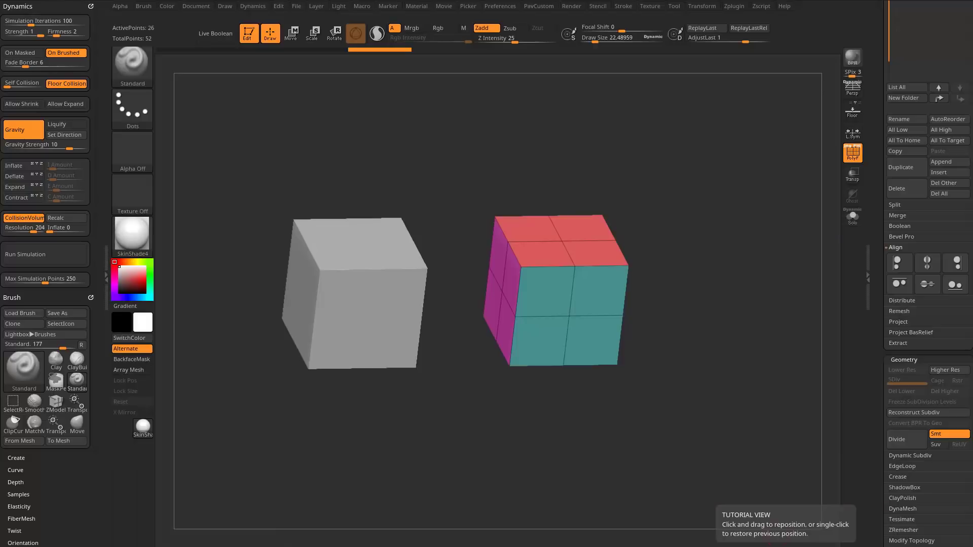
Set the draw size to about 108.
mouse_move(745, 295)
left_mouse_down("shift")
mouse_move(728, 260)
mouse_move(727, 274)
mouse_move(758, 282)
mouse_move(750, 280)
left_mouse_up("shift")
key("s")
left_click(753, 281)
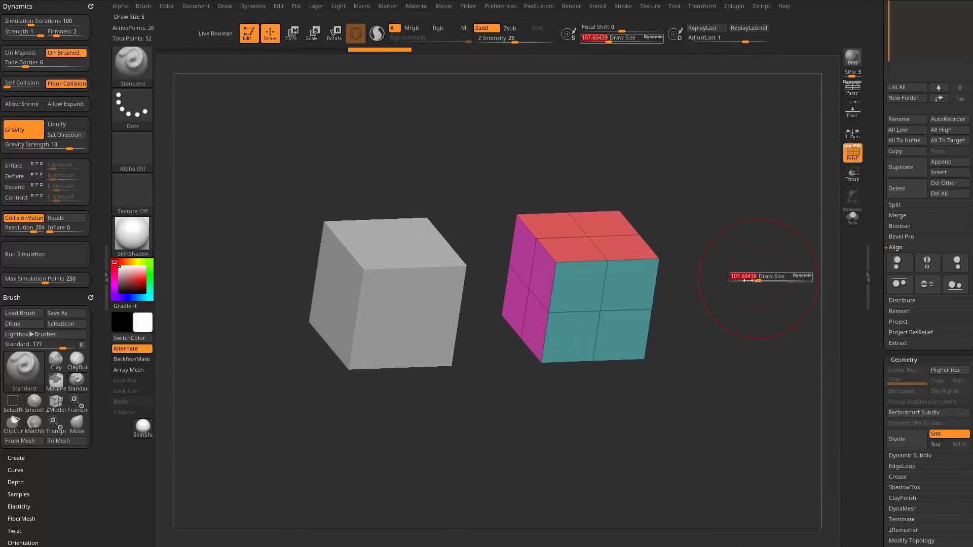
Set the draw size to about 15 and bring up the Move gizmo on the duplicated cube.
left_click_drag(710, 239, 771, 285)
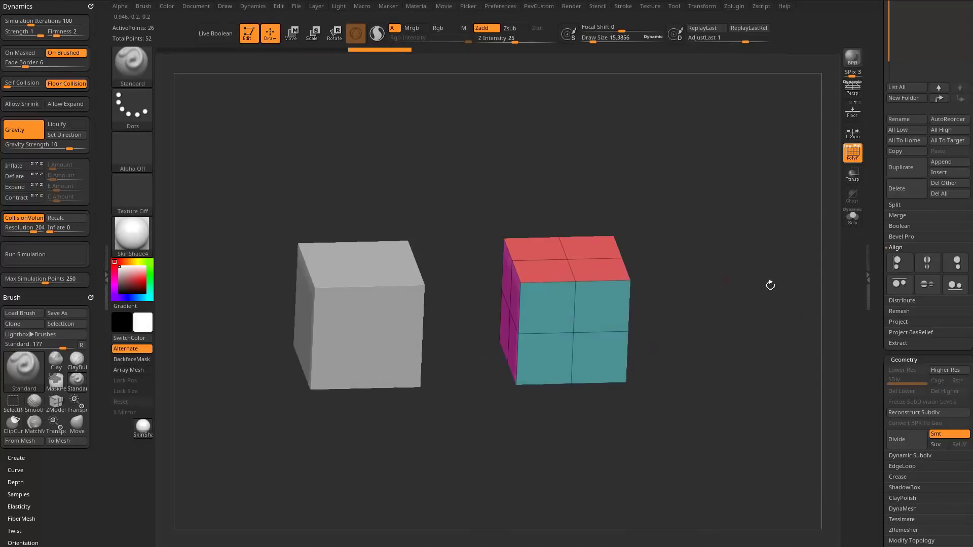
left_click_drag(878, 263, 874, 451)
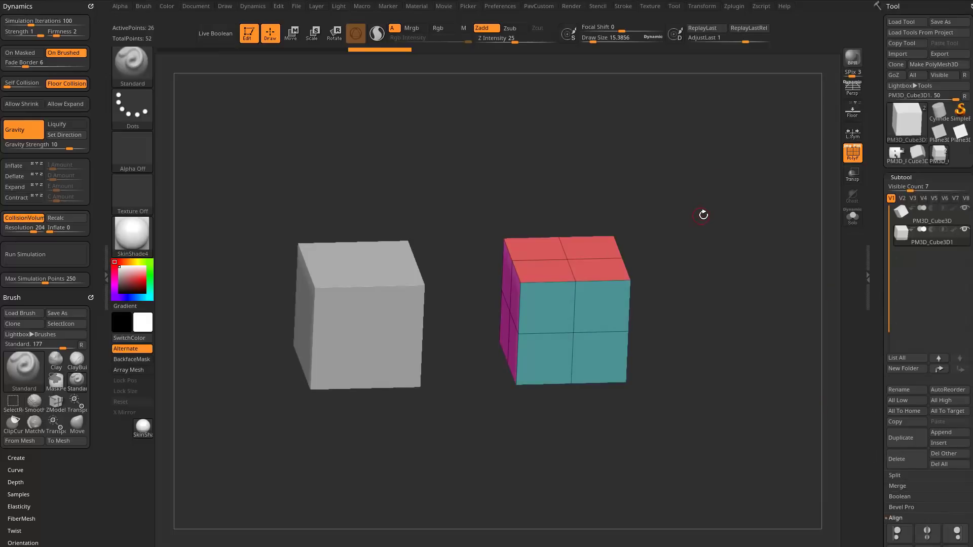
key("w")
left_click_drag(702, 286, 679, 243, "shift")
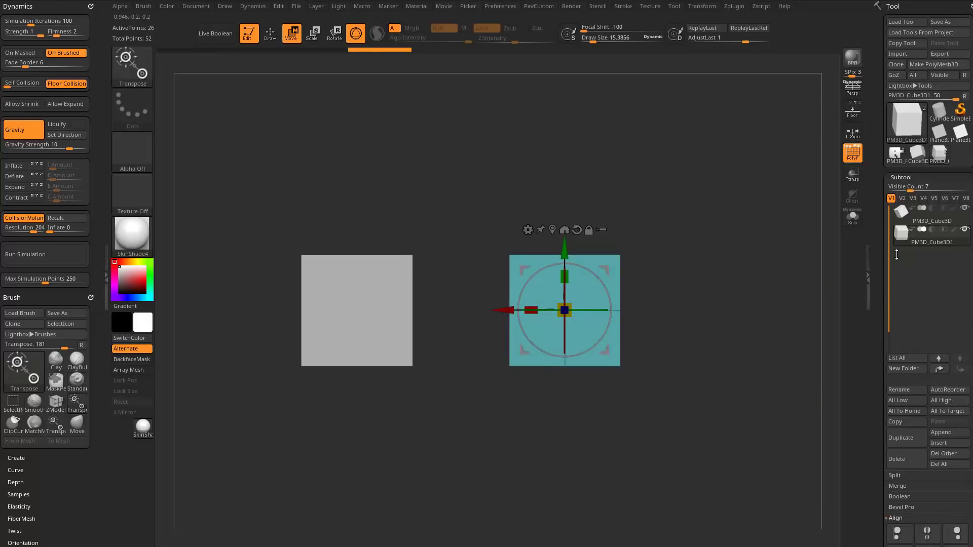
left_click_drag(766, 252, 726, 274)
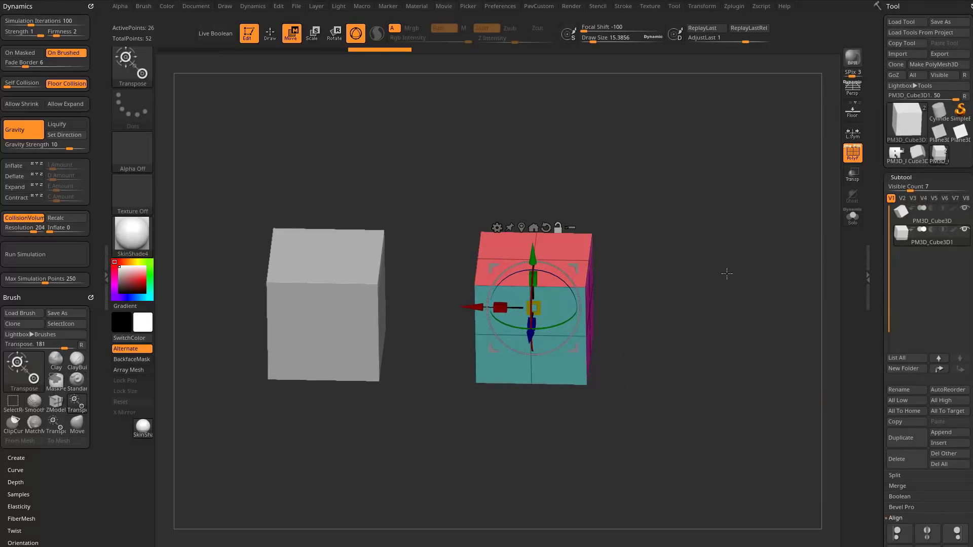
Load the IMM Ind. Parts brush and replace the duplicated cube with the Philips Type01 screw head.
key("b")
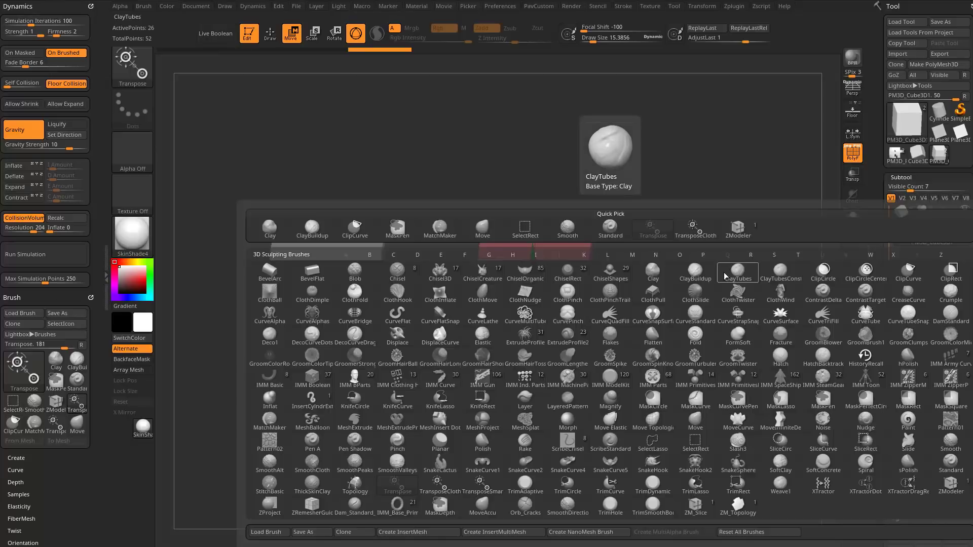
key("i")
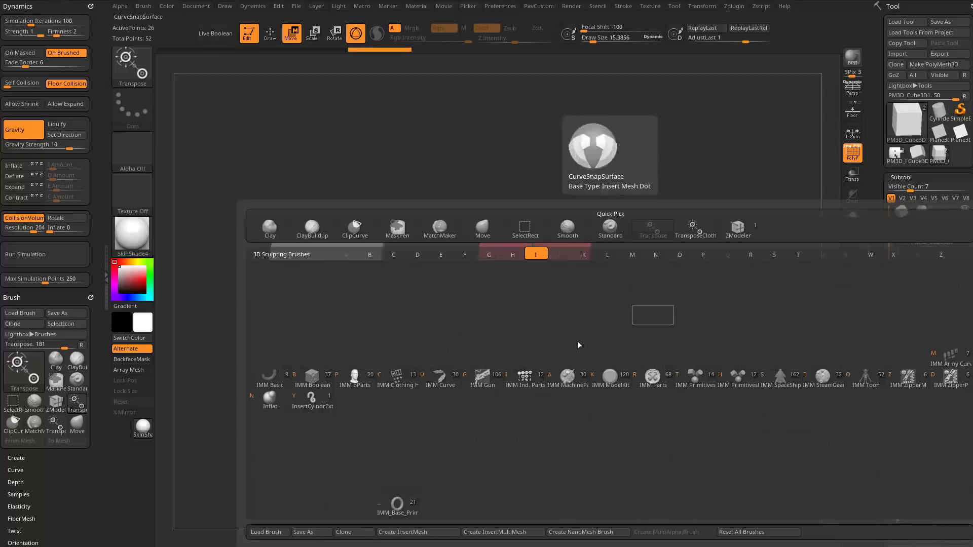
left_click(527, 384)
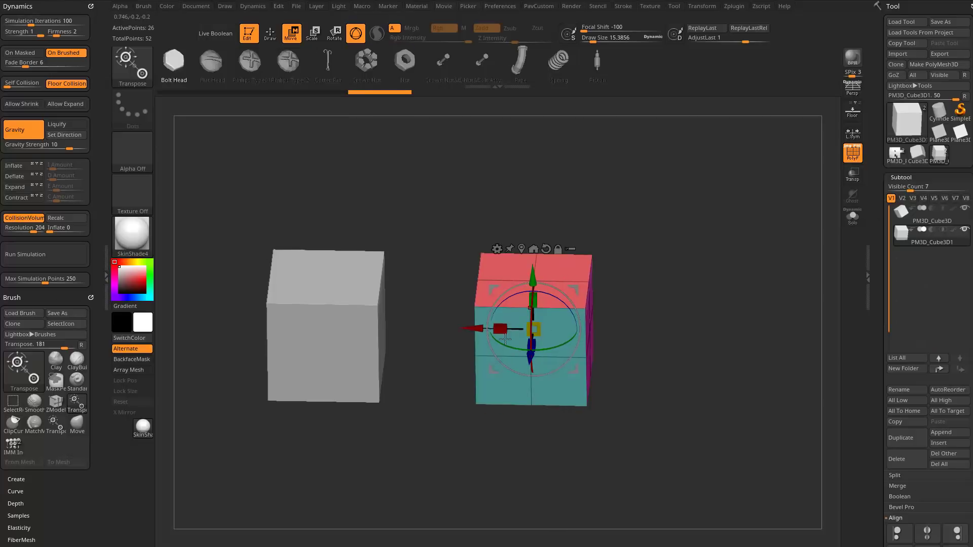
left_click_drag(301, 68, 335, 100)
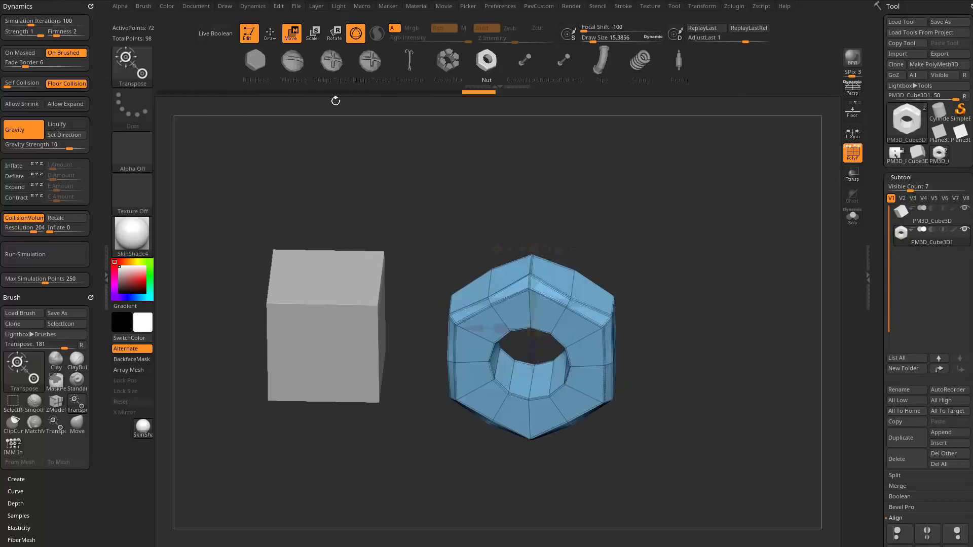
left_click(337, 65)
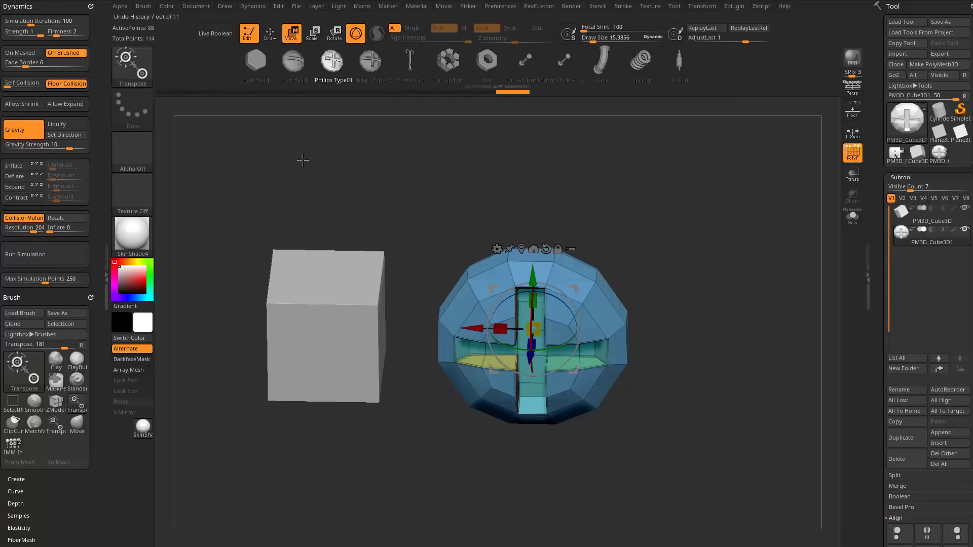
Scale the screw head down uniformly to roughly a third of the cube's width.
left_click_drag(712, 309, 688, 305, "alt")
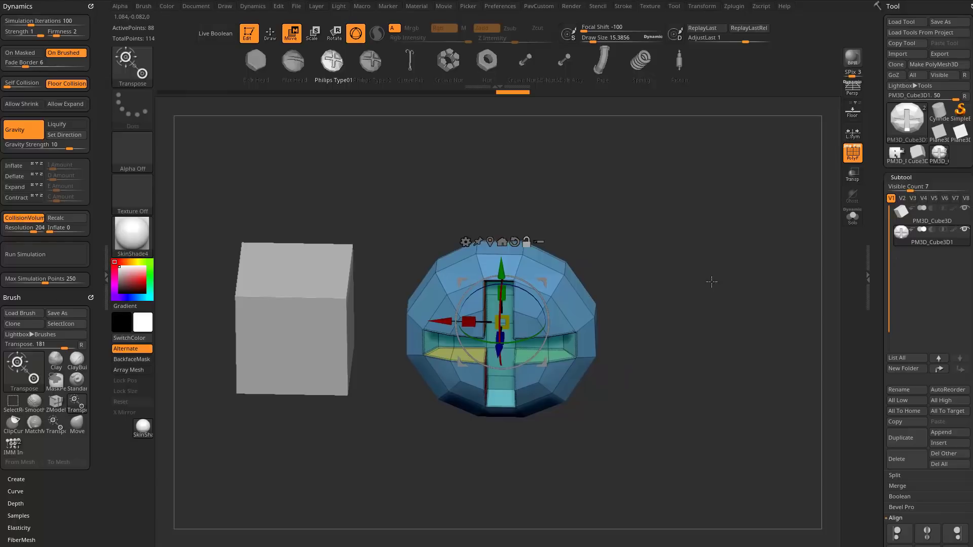
right_click_drag(506, 324, 532, 299, "shift")
left_click_drag(508, 319, 463, 345)
Switch to Draw mode, activate the original cube, and make the screw head the active subtool again.
key("q")
left_click_drag(690, 249, 671, 213)
left_click(368, 300, "alt")
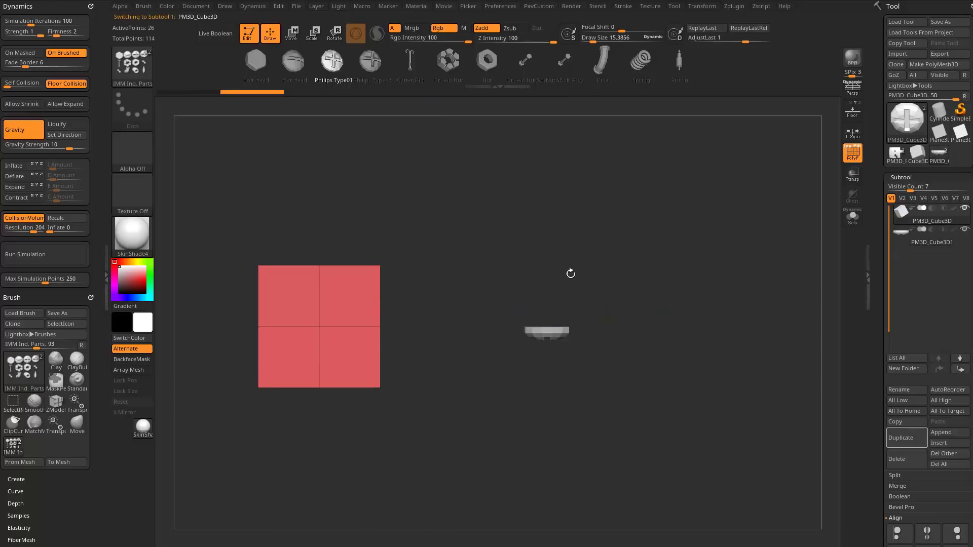
left_click_drag(670, 265, 654, 290)
left_click(552, 332, "alt")
left_click_drag(646, 249, 678, 257)
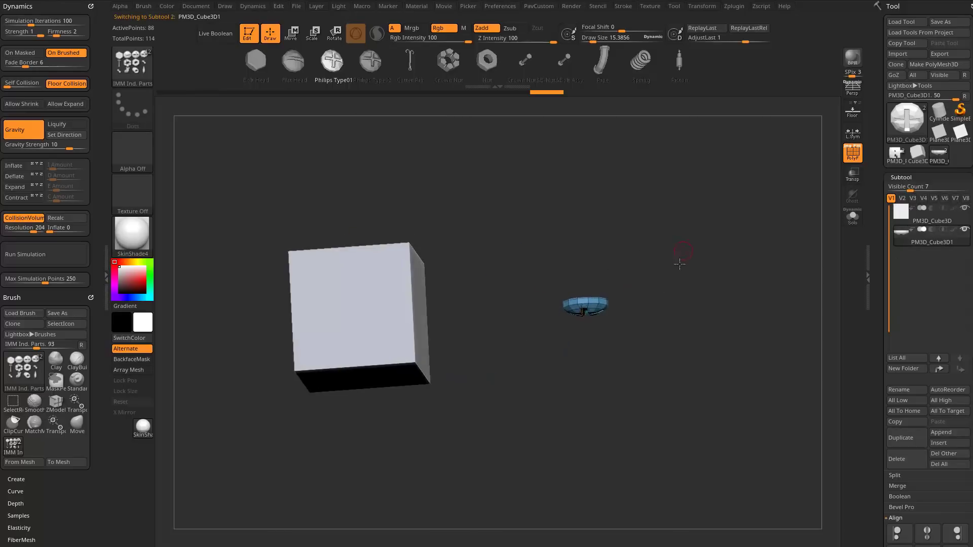
Return to Move mode and alternate the active subtool between cube and screw head, ending on the screw head.
key("w")
left_click(570, 333, "alt")
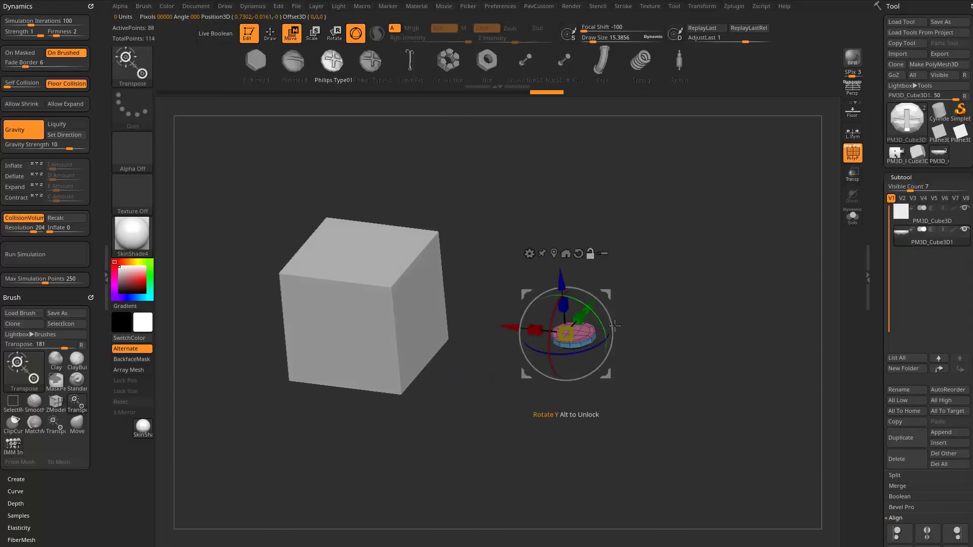
left_click(429, 314, "alt")
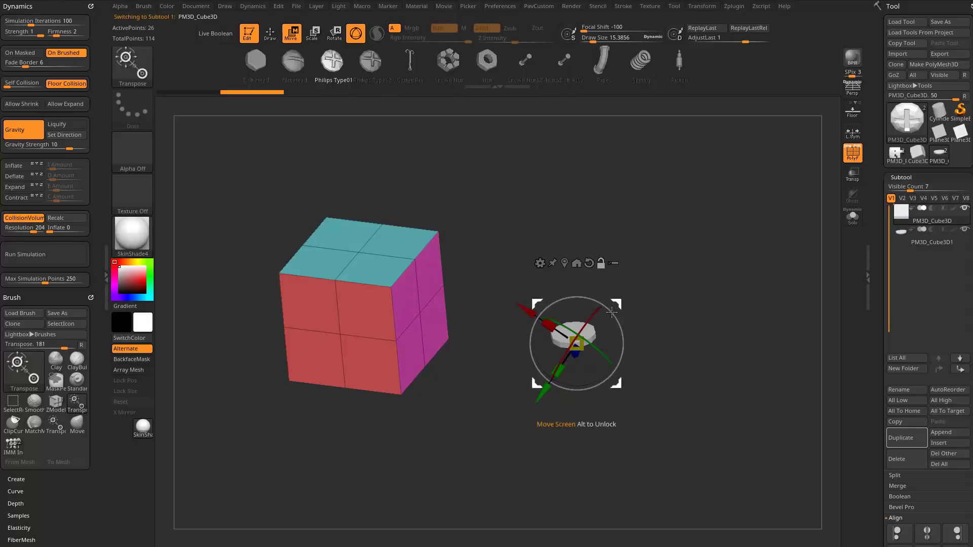
left_click(579, 327, "alt")
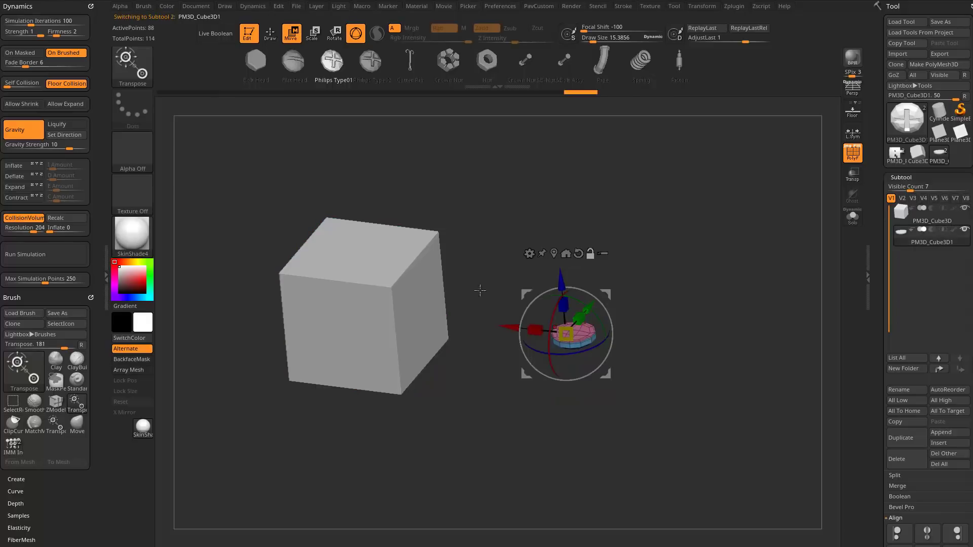
left_click(392, 297, "alt")
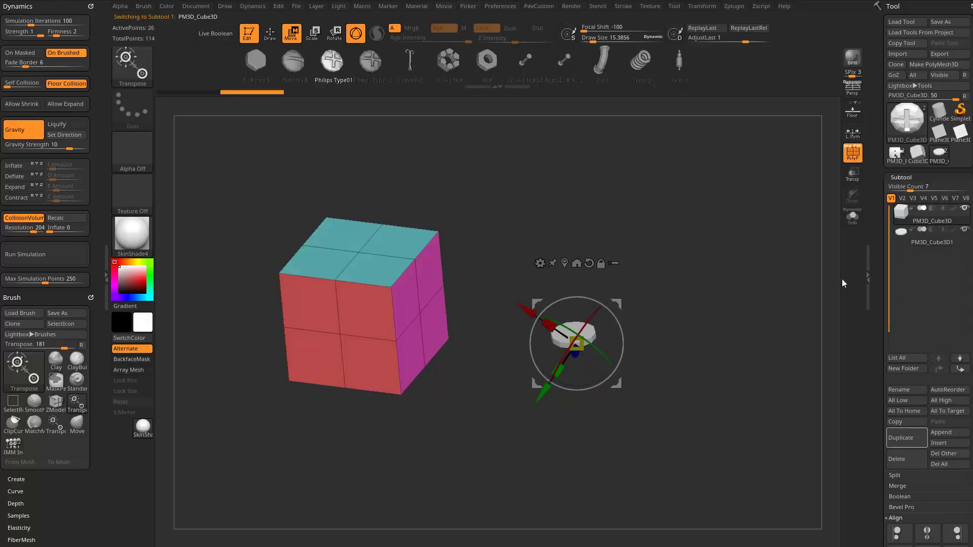
left_click(895, 245)
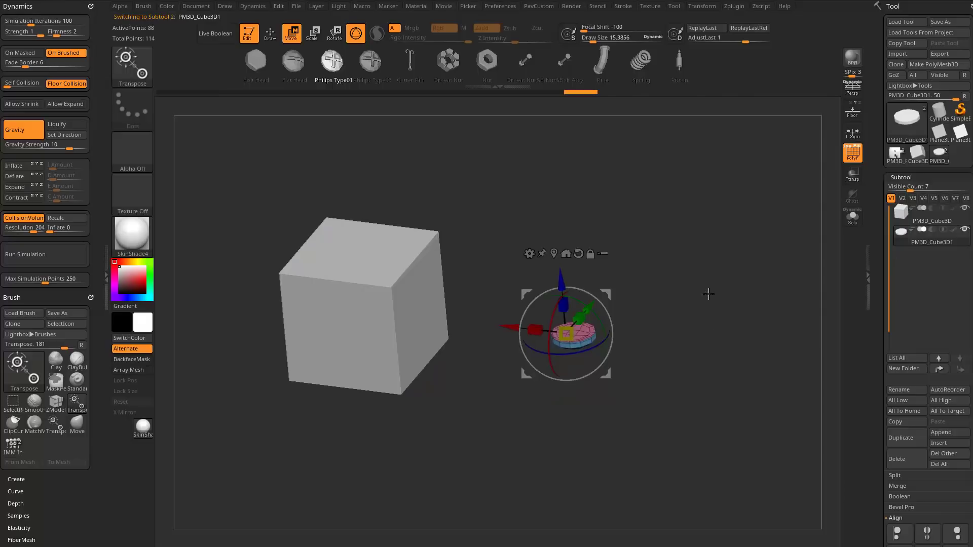
Rotate the screw head 90 degrees in a straight-on view so its flat base faces the cube's side.
left_click_drag(693, 288, 722, 317, "alt")
left_click_drag(633, 264, 472, 375, "alt")
left_click(604, 298, "alt")
left_click_drag(709, 300, 736, 273)
left_click(726, 285, "shift")
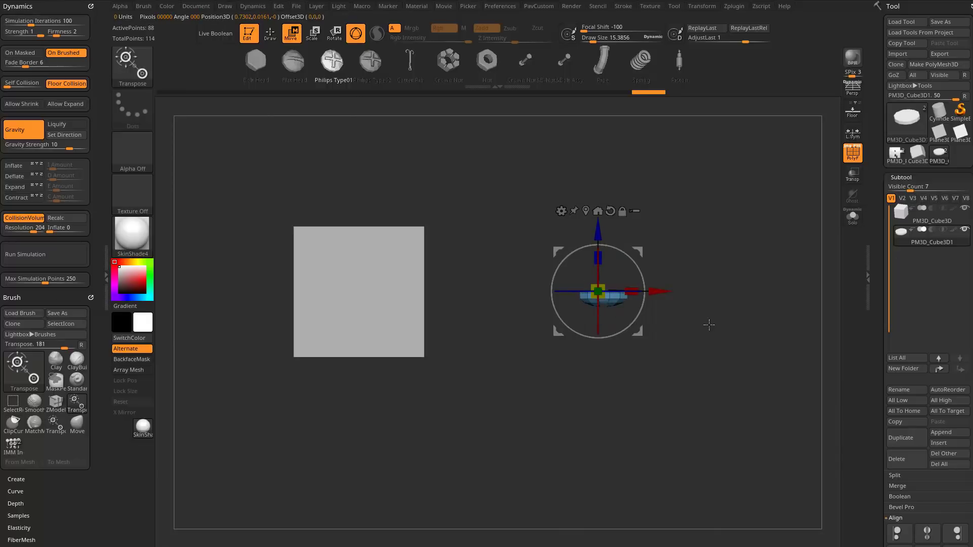
left_click_drag(630, 261, 558, 246)
left_click_drag(620, 250, 624, 254, "shift")
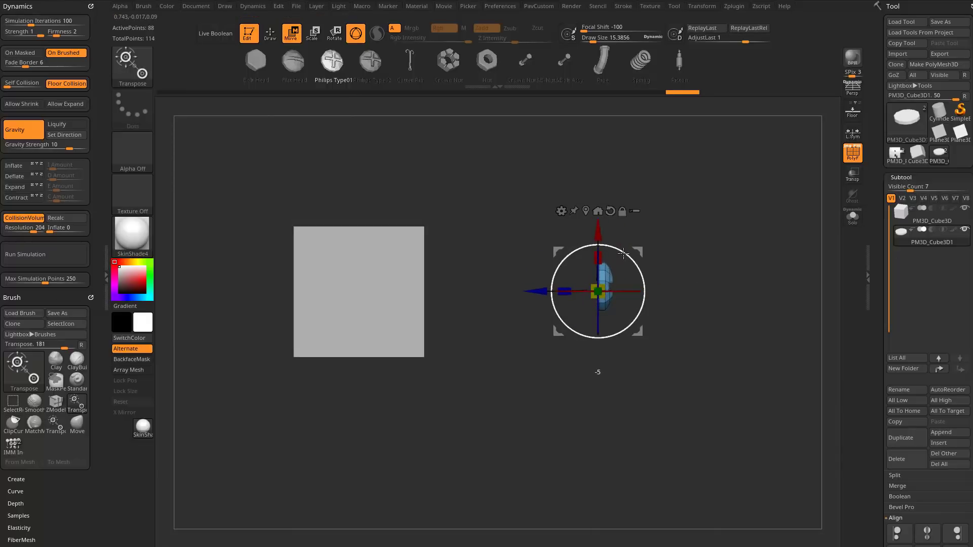
Slide the screw head about 0.53 units toward the cube until its base sits against the side face.
left_click_drag(548, 292, 370, 311)
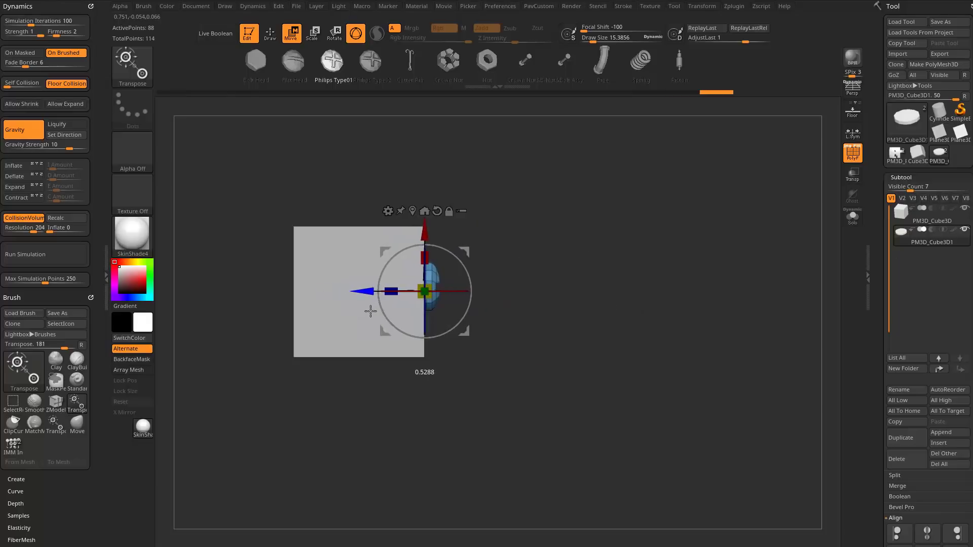
left_click_drag(569, 251, 621, 314, "alt")
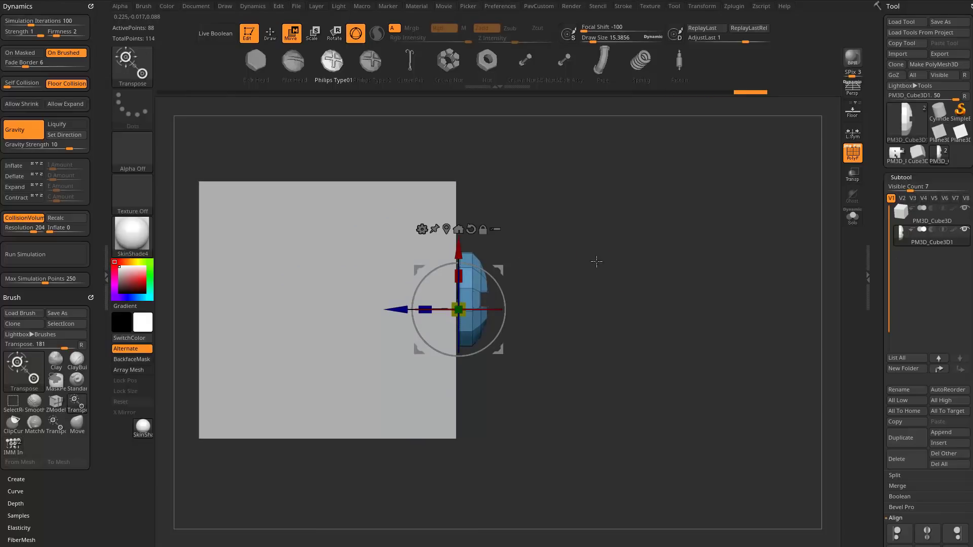
left_click_drag(596, 261, 563, 255, "alt")
Move the screw head straight back away from the cube's side face.
left_click_drag(369, 323, 628, 325)
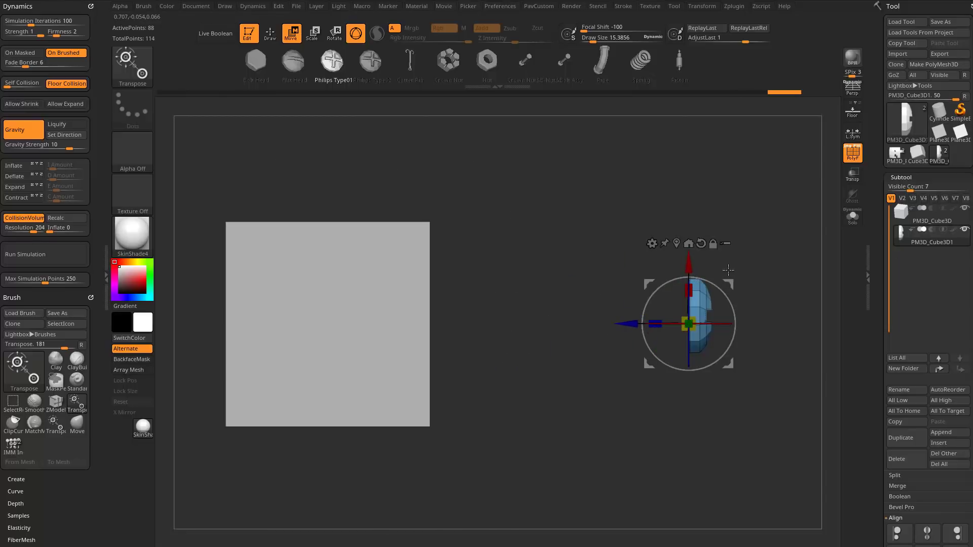
left_click_drag(774, 242, 406, 228, "alt")
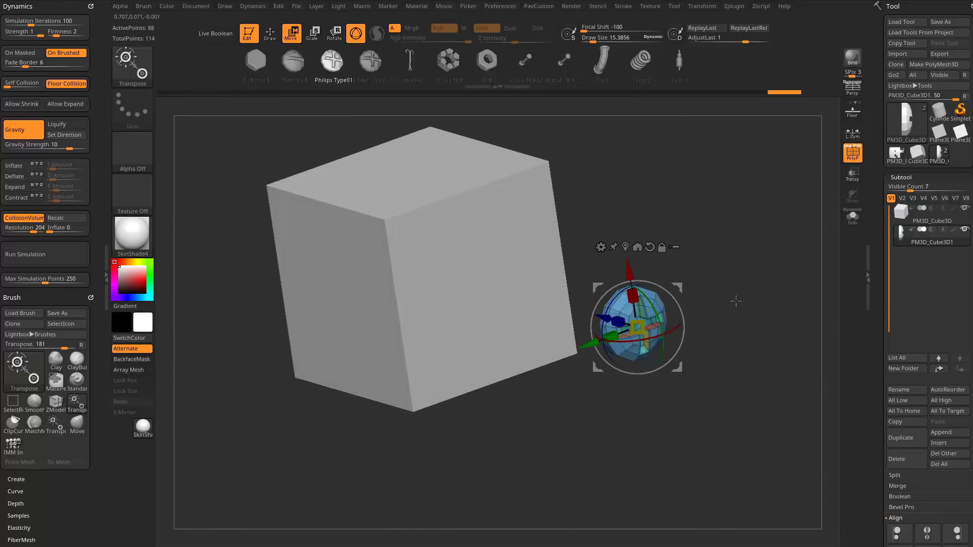
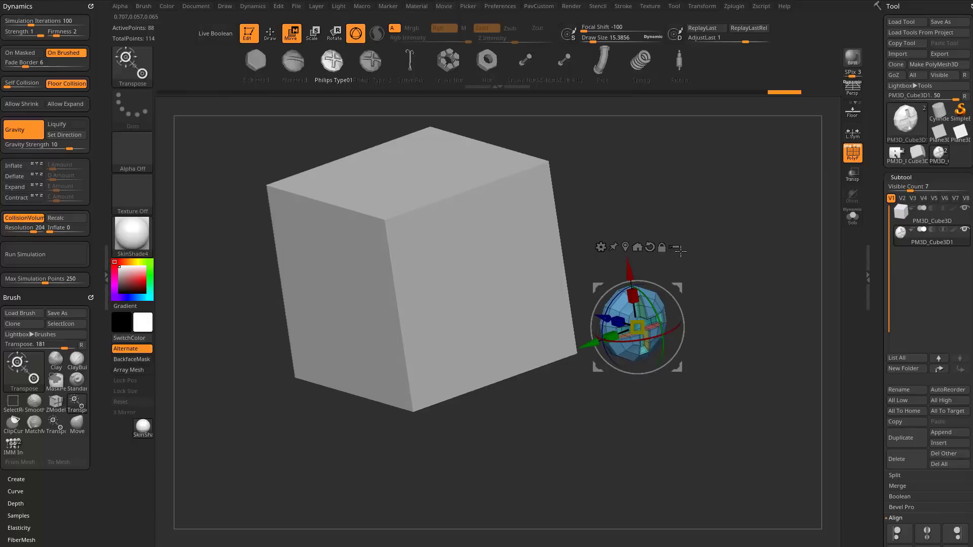
Make the cube the active subtool in Draw mode and choose the IMM Ind. Parts brush for inserting Philips Type01 screw heads.
key("q")
mouse_move(753, 262)
left_mouse_down("alt")
mouse_move(740, 244)
mouse_move(744, 263)
mouse_move(757, 227)
left_mouse_up("alt")
left_click(939, 222)
key("b")
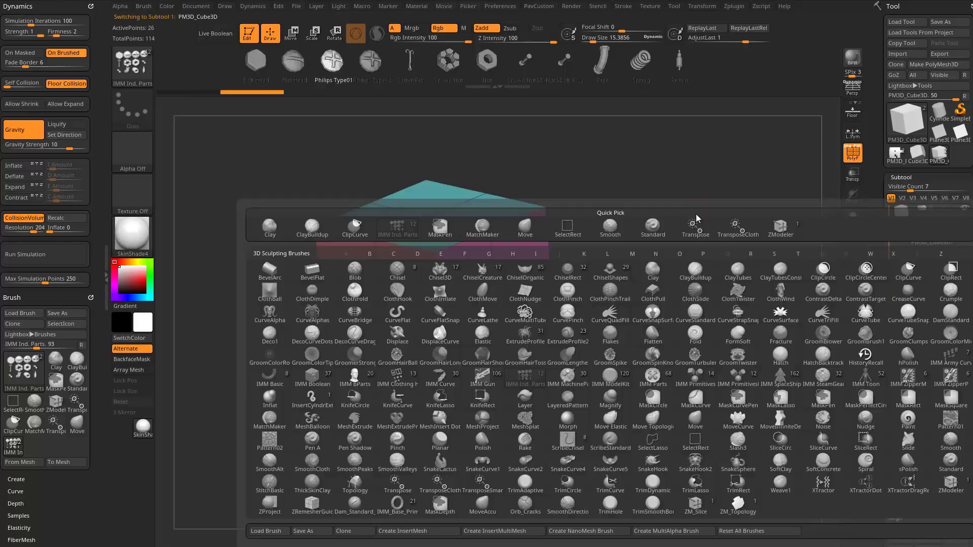
left_click(539, 381)
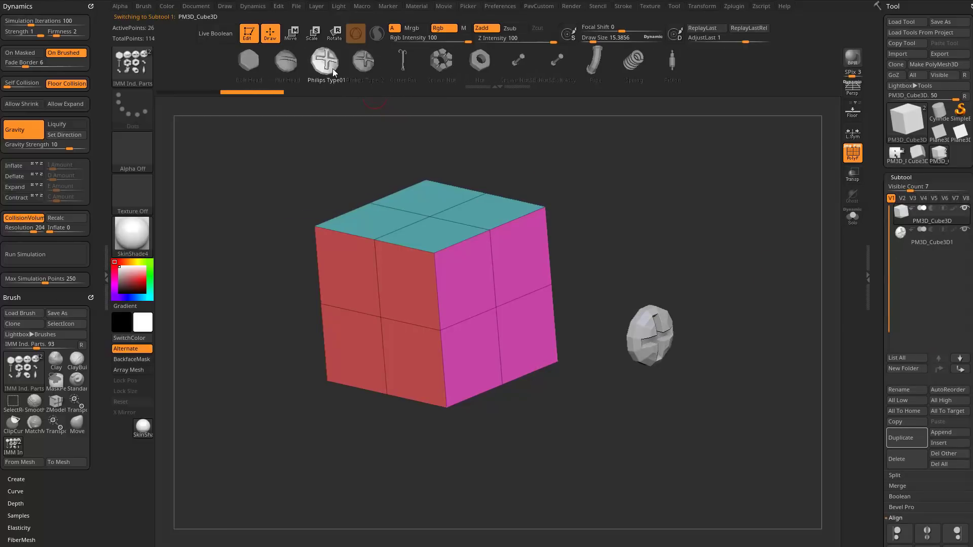
mouse_move(678, 213)
left_mouse_down("alt")
mouse_move(745, 208)
mouse_move(693, 210)
left_mouse_up("alt")
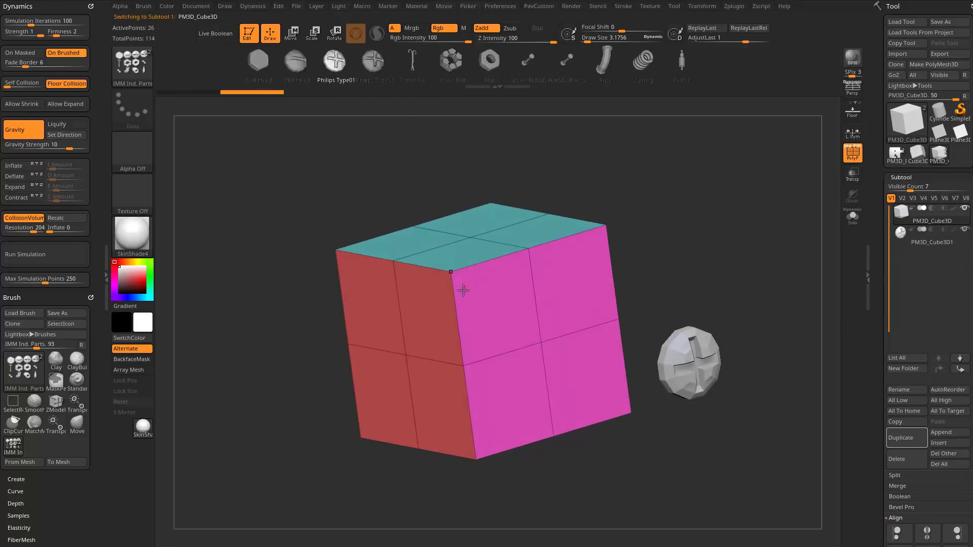
left_click_drag(473, 300, 474, 312)
key("ctrl+z")
left_click_drag(729, 242, 751, 241)
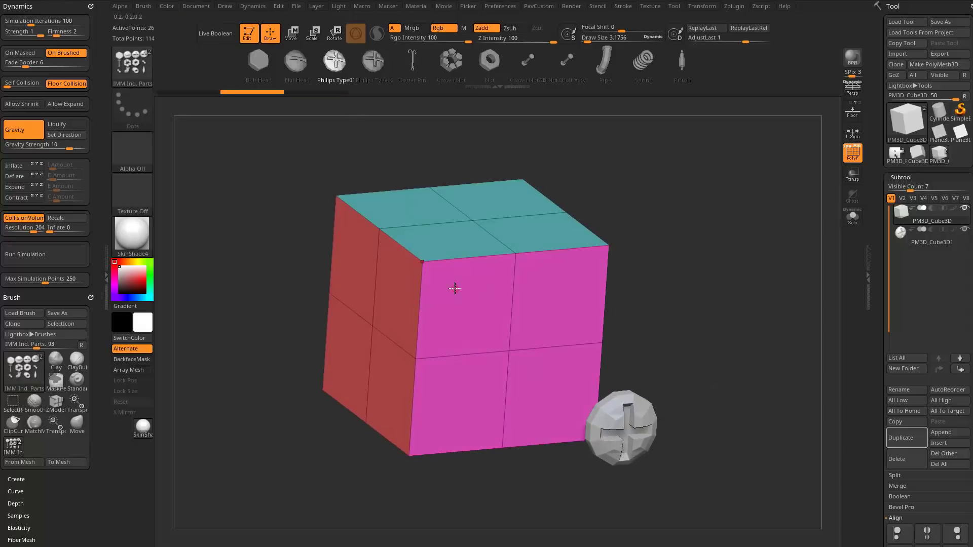
Turn the cube's teal face into view and set the brush draw size to about 17.
key("s")
left_click_drag(461, 290, 451, 311)
key("s")
mouse_move(623, 174)
left_mouse_down()
mouse_move(642, 229)
mouse_move(616, 284)
left_mouse_up()
left_click_drag(538, 195, 588, 200)
key("s")
left_click(482, 258)
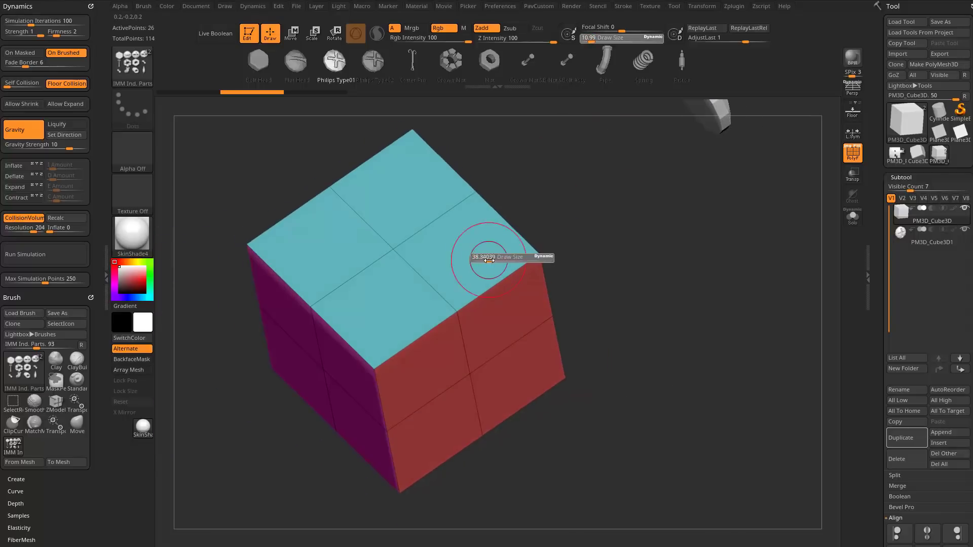
left_click_drag(482, 258, 495, 262)
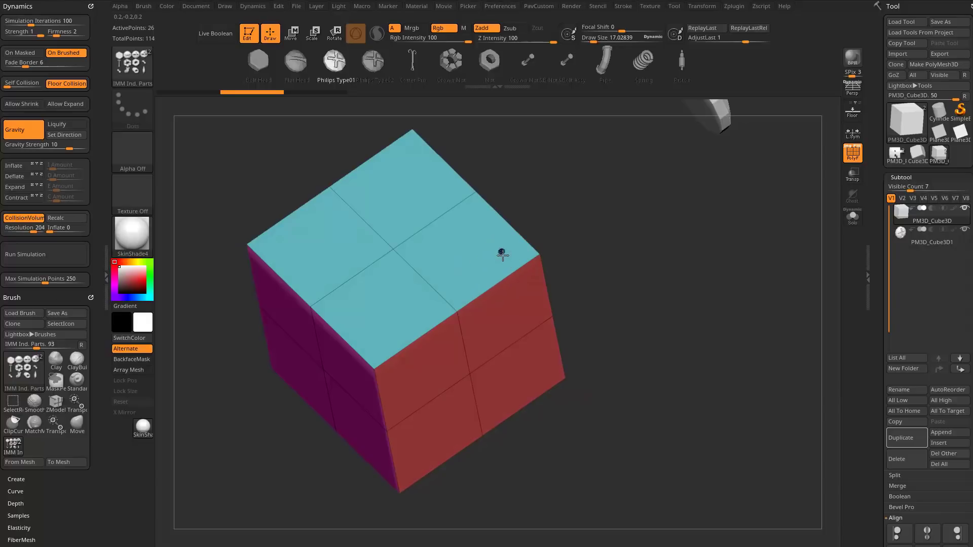
Insert six Philips Type01 screw heads one by one along two adjoining edges of the cube's teal face.
left_click_drag(503, 256, 456, 286)
left_click(452, 283)
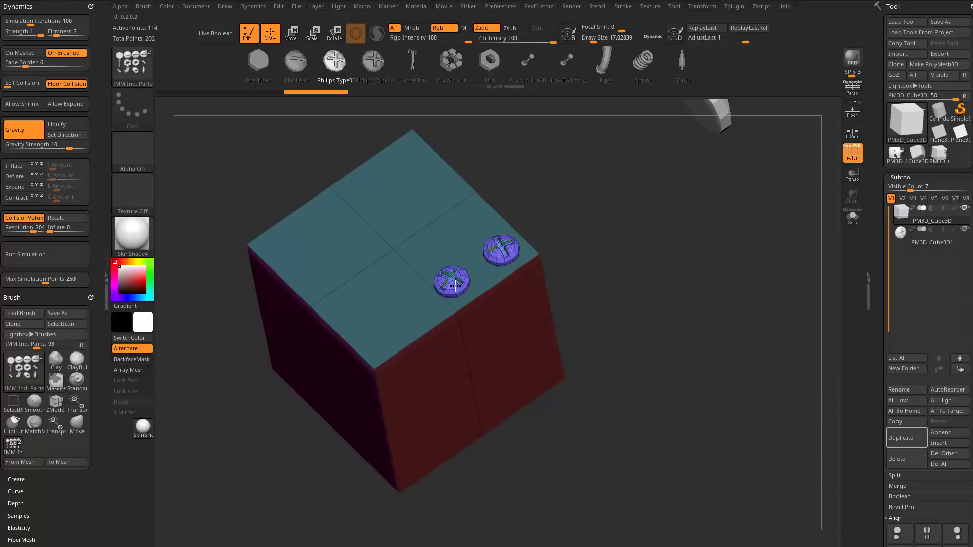
left_click(406, 313)
left_click(356, 306)
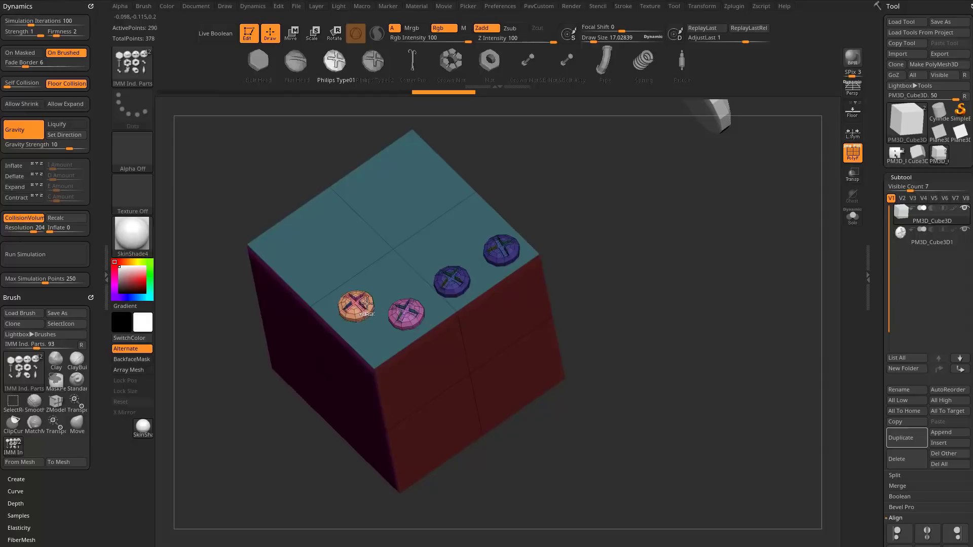
left_click(329, 277)
left_click(291, 252)
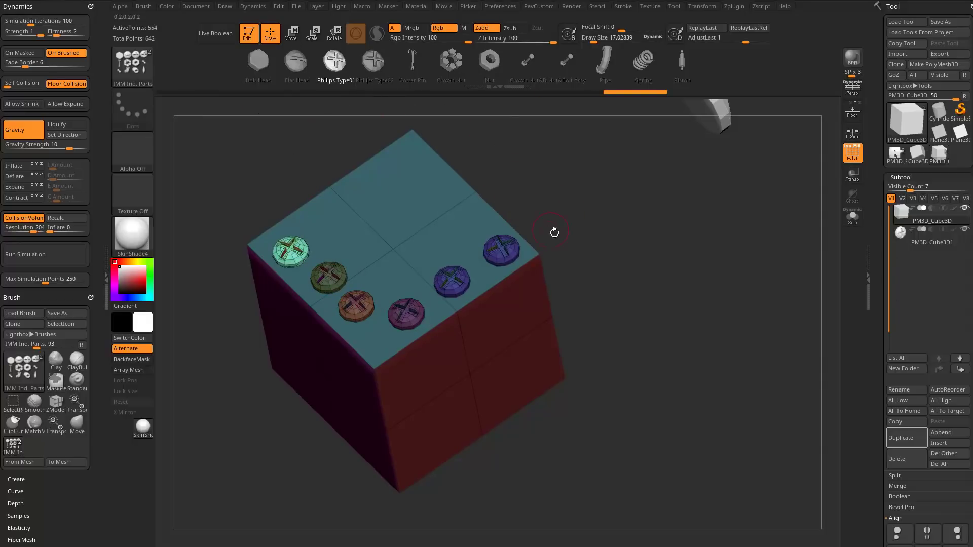
Bring up the gizmo on the last inserted screw head and swap its mesh to Philips Type02.
mouse_move(606, 269)
left_mouse_down()
mouse_move(623, 174)
mouse_move(596, 166)
mouse_move(612, 266)
mouse_move(603, 252)
left_mouse_up()
key("w")
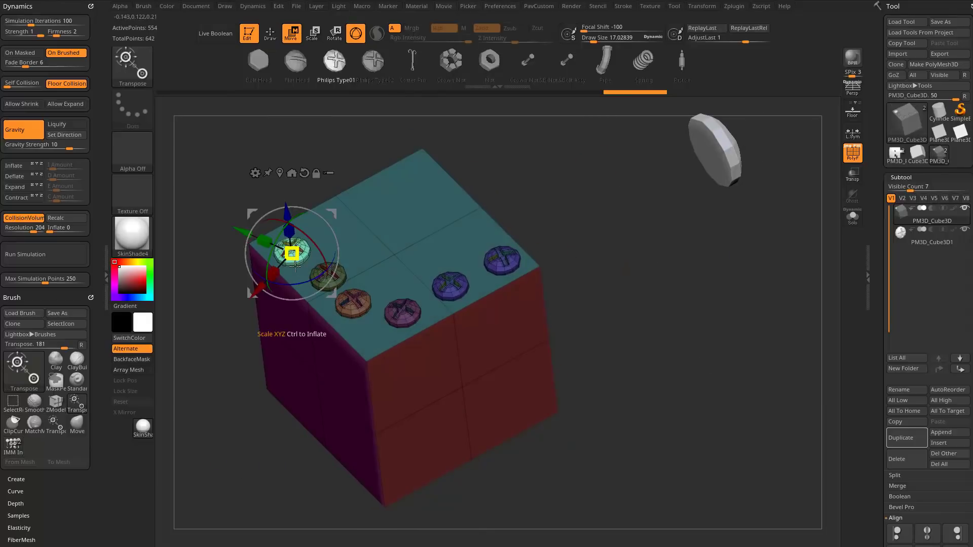
left_click_drag(403, 69, 582, 83)
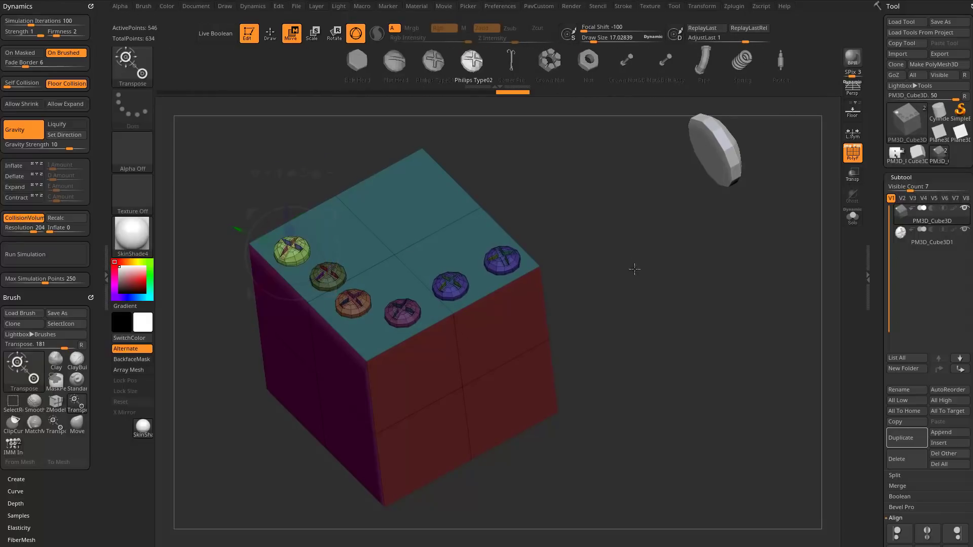
Reset the gizmo orientation and duplicate the corner screw head along X about 0.36 units into a row of five.
left_click_drag(634, 269, 640, 342, "shift")
left_click_drag(613, 307, 657, 321, "alt")
left_click(349, 187)
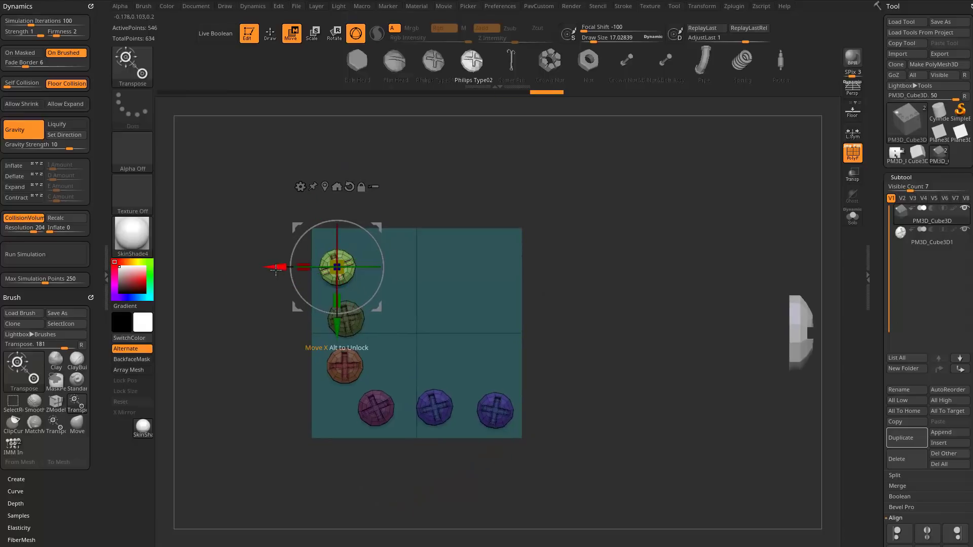
left_click_drag(276, 267, 467, 301, "ctrl")
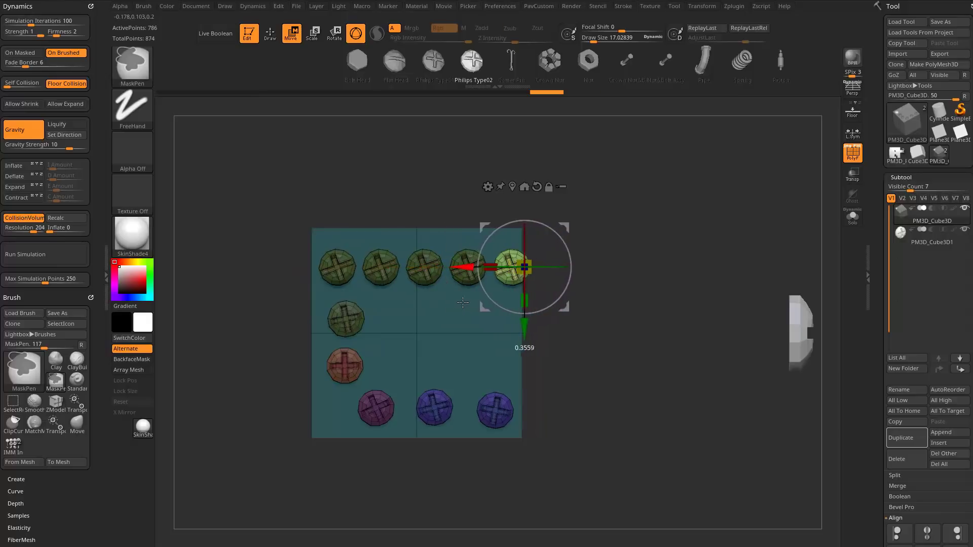
left_click_drag(688, 384, 674, 258)
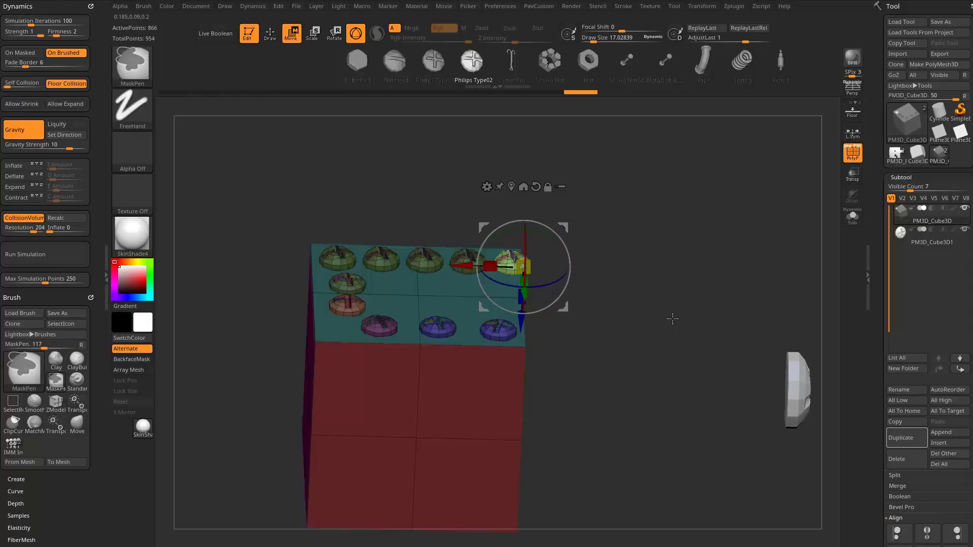
Undo the duplicated, swapped and inserted screw heads on the cube.
key("ctrl+z")
key("ctrl+z")
key("ctrl+z")
key("ctrl+z")
key("ctrl+z")
key("ctrl+z")
key("ctrl+z")
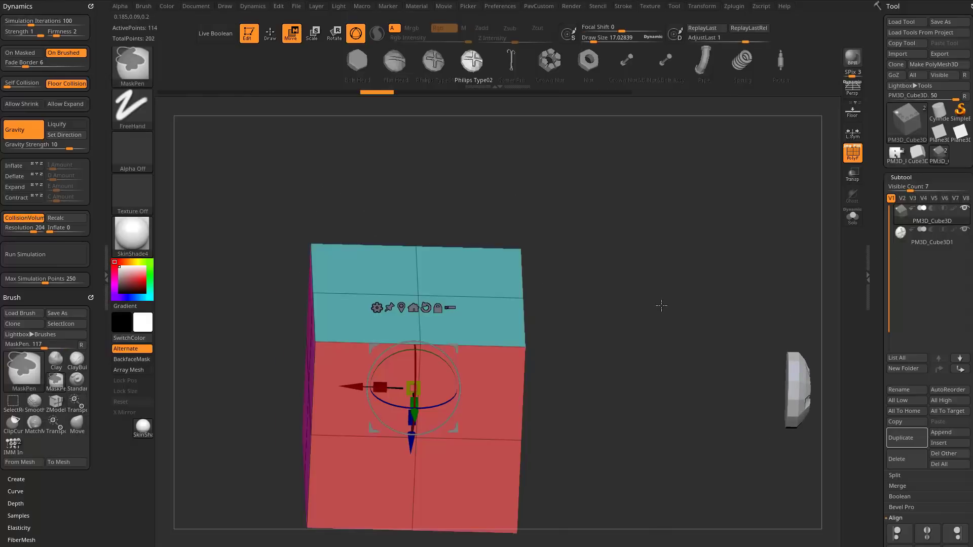
Return to Draw mode and create a NanoMesh brush from the IMM Ind. Parts meshes.
key("q")
left_click_drag(642, 298, 634, 278, "alt")
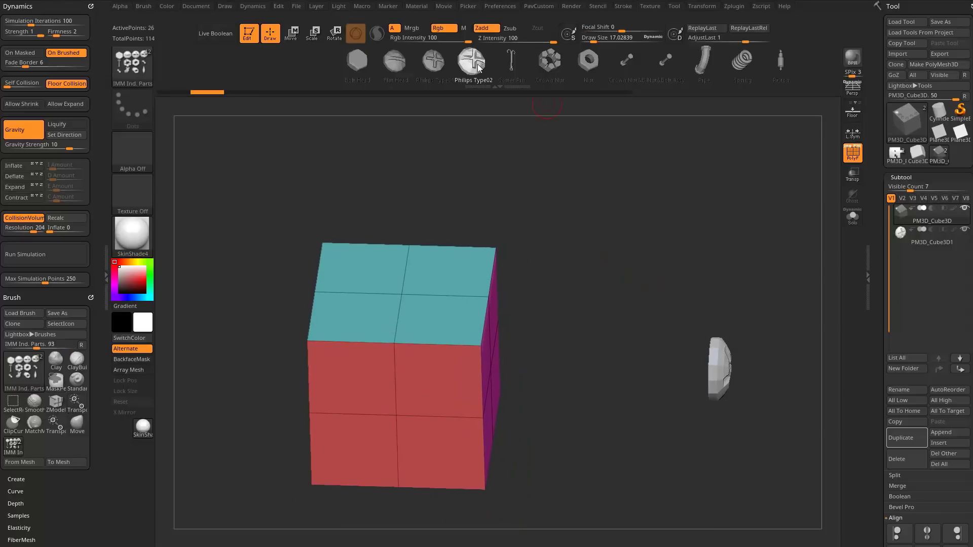
left_click(147, 7)
left_click(163, 192)
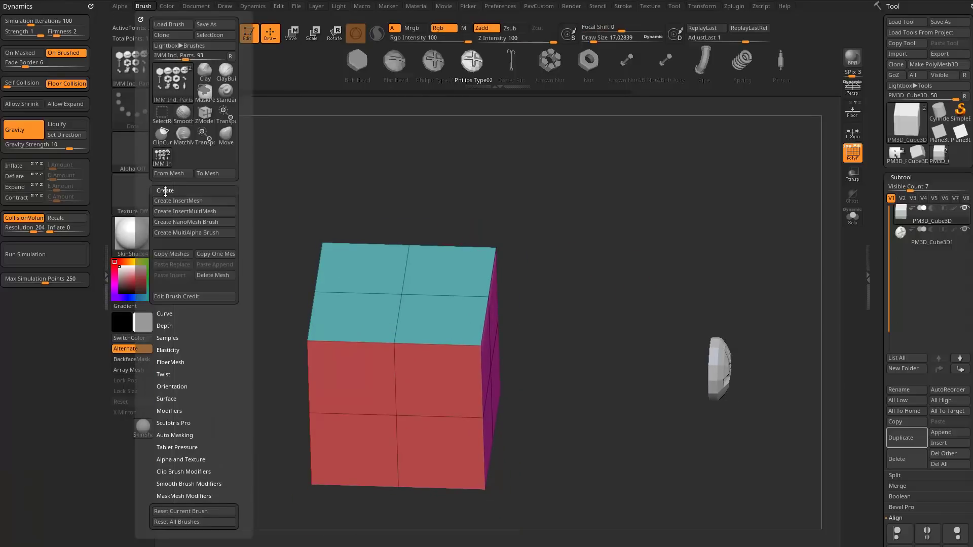
left_click(193, 255)
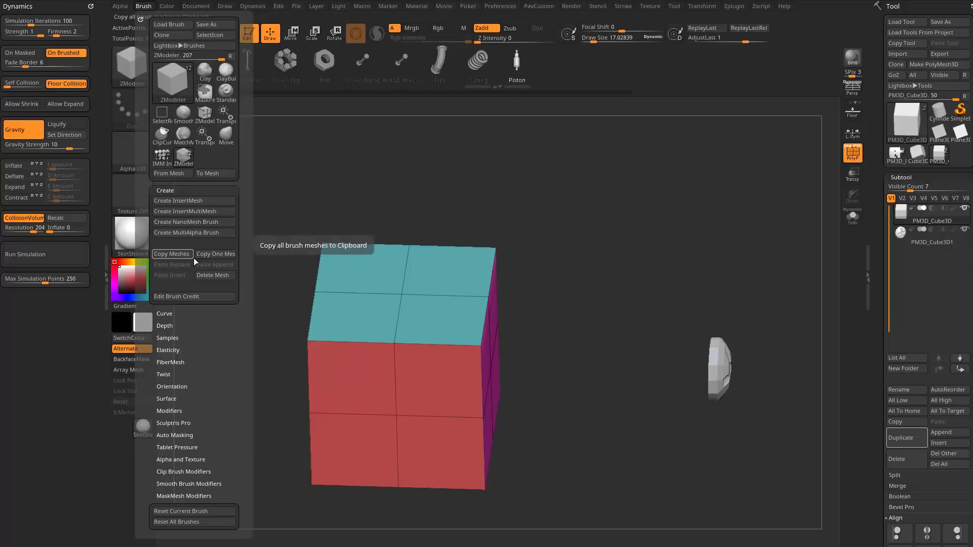
Select the new ZModeler brush holding the part meshes and set its Insert NanoMesh polygon action to target Polygroup All.
mouse_move(600, 217)
left_mouse_down()
mouse_move(602, 241)
mouse_move(596, 216)
mouse_move(570, 216)
left_mouse_up()
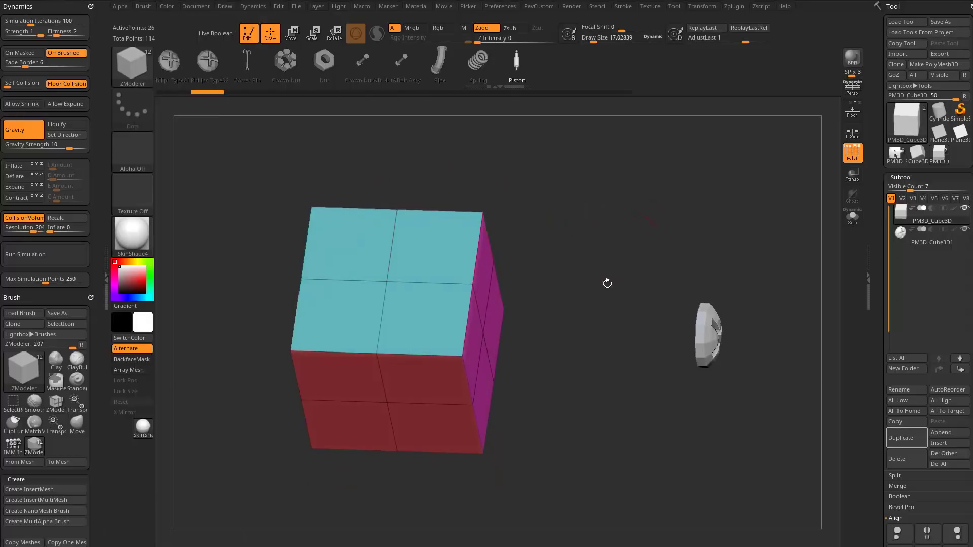
key("b")
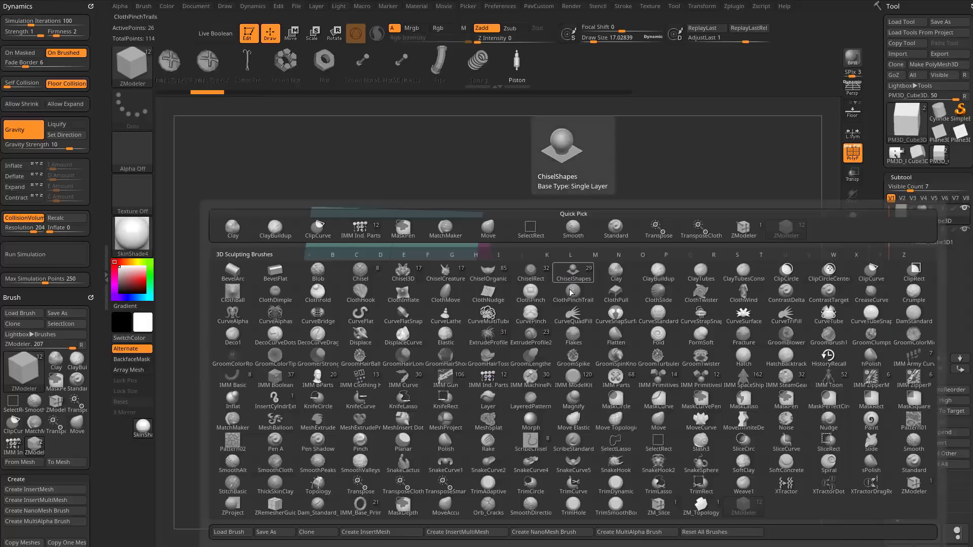
left_click(744, 511)
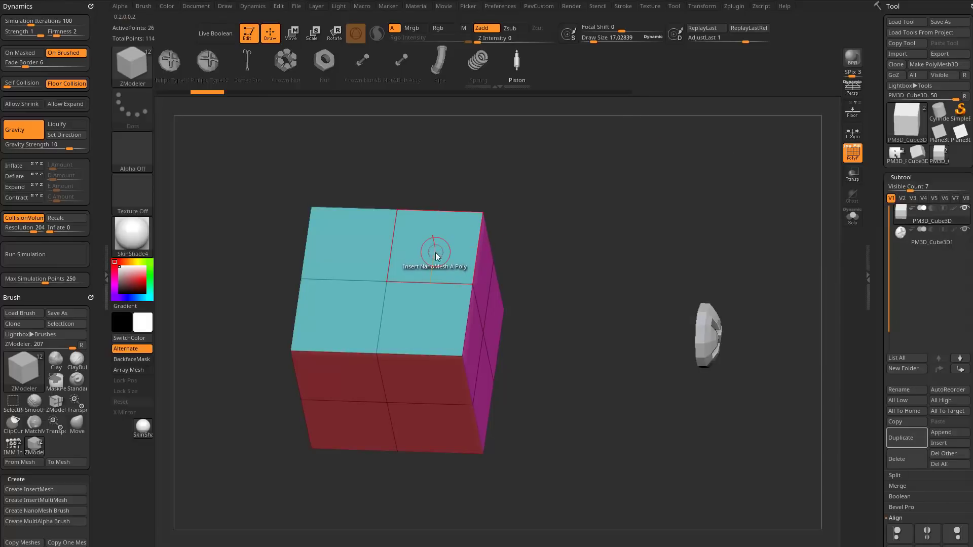
key("space")
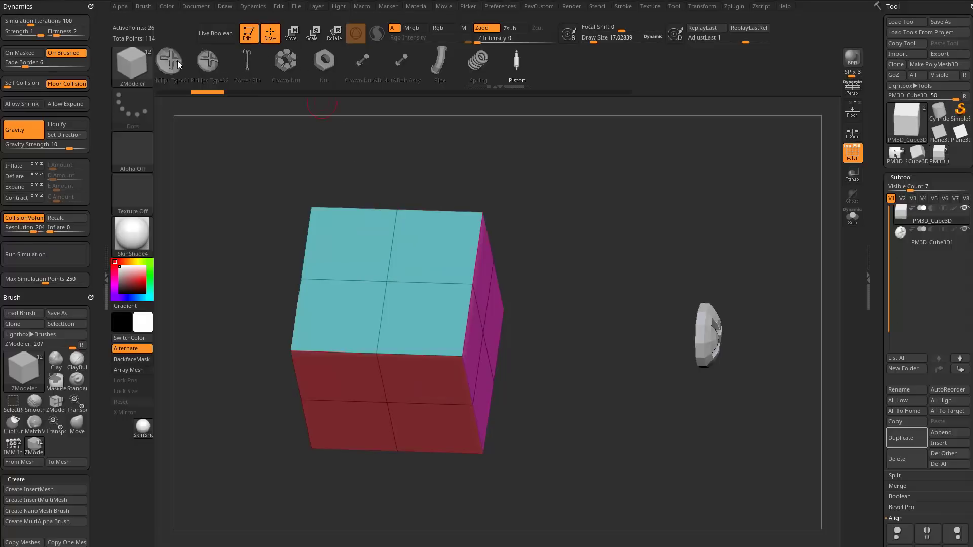
key("space")
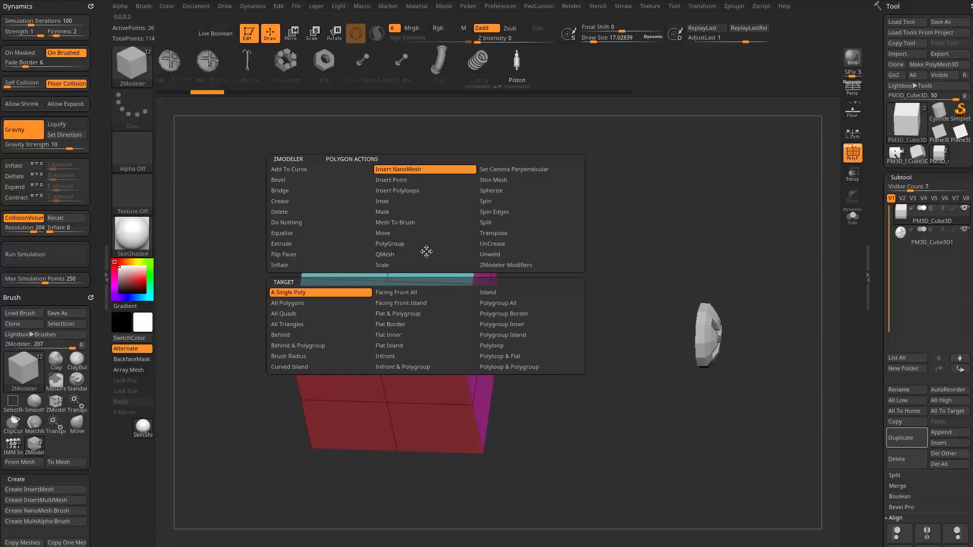
left_click(498, 305)
left_click_drag(552, 268, 471, 219)
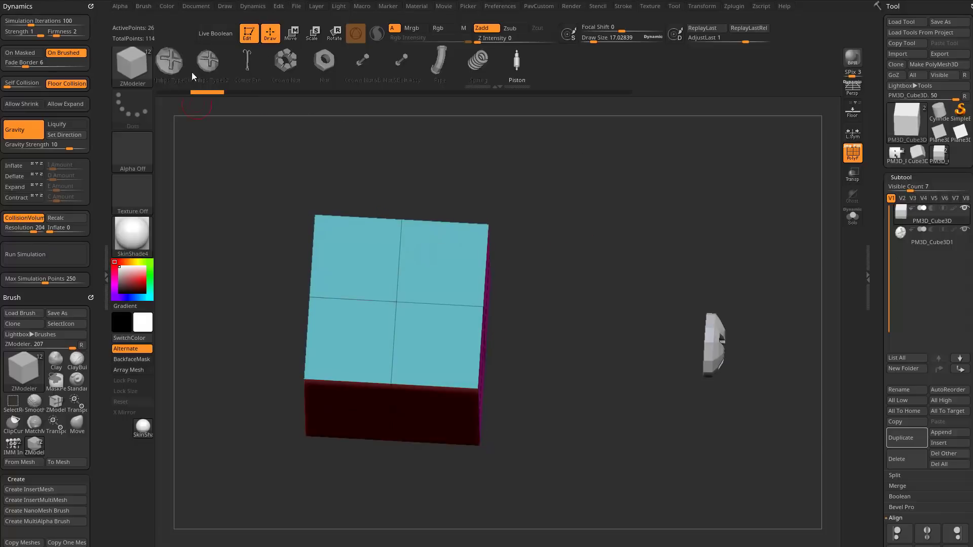
Insert the Philips Type01 screw head as a NanoMesh across the polygroup of the cube's teal face.
left_click_drag(191, 72, 226, 65)
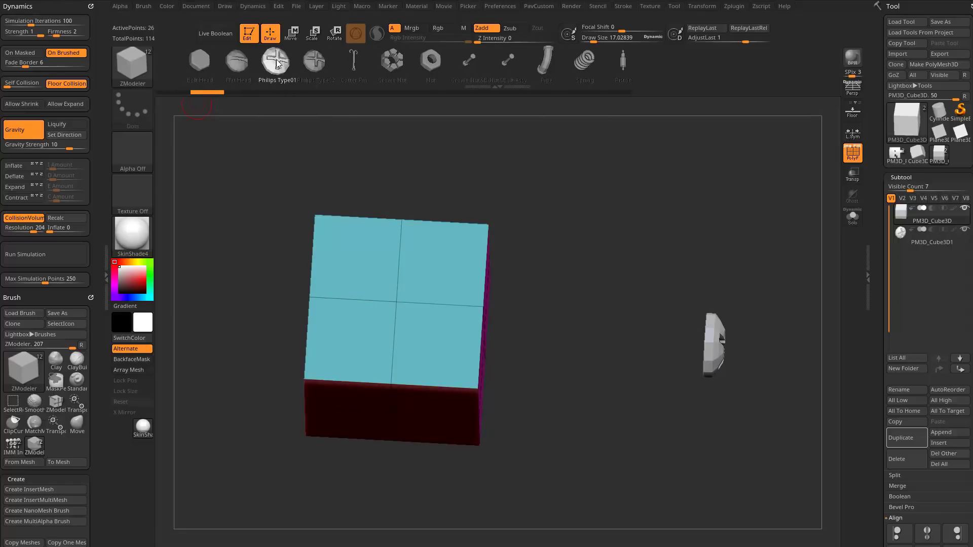
left_click_drag(441, 265, 435, 306)
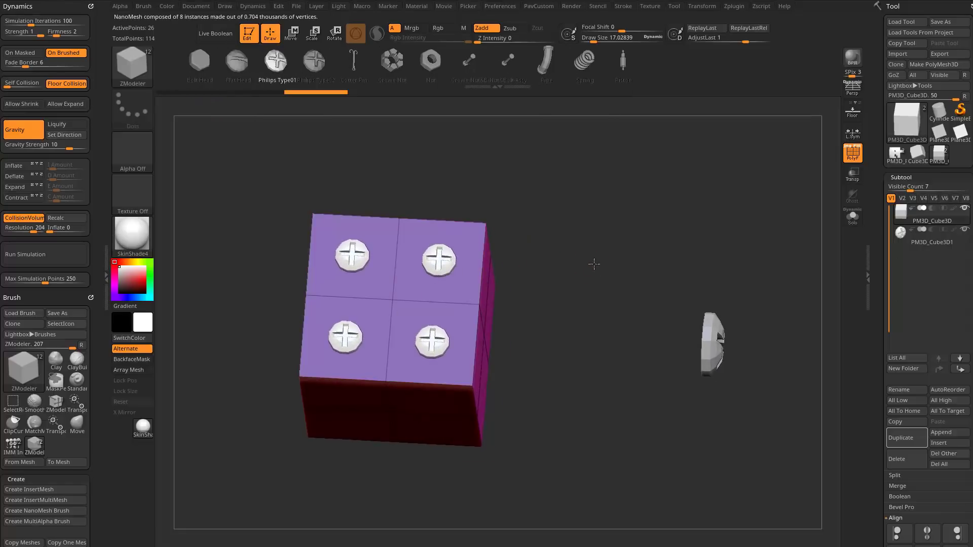
left_click_drag(593, 263, 582, 244)
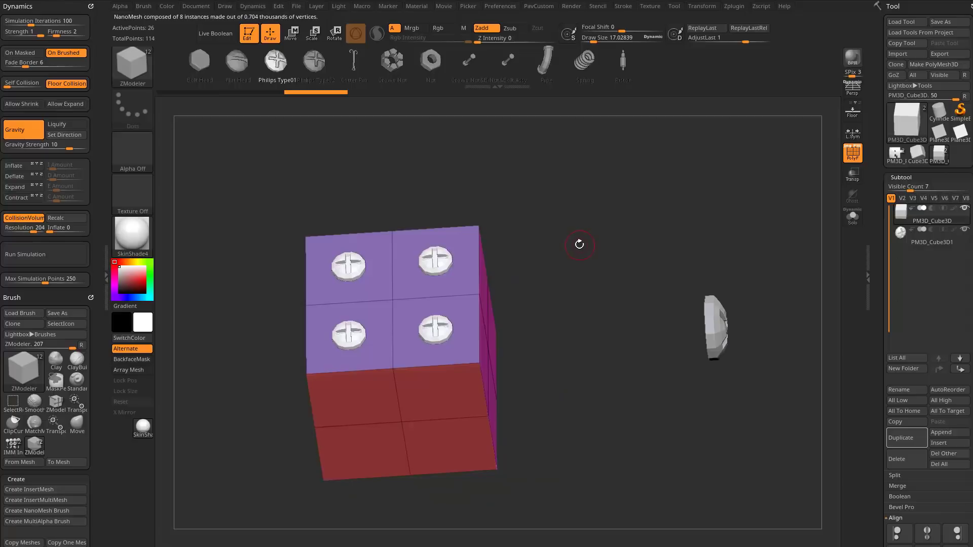
Open the tool's NanoMesh settings and set both H Tile and V Tile to 5.
left_click_drag(878, 333, 883, 154)
mouse_move(612, 282)
left_mouse_down()
mouse_move(572, 254)
mouse_move(605, 300)
mouse_move(538, 228)
mouse_move(623, 224)
mouse_move(557, 218)
mouse_move(600, 271)
mouse_move(517, 187)
mouse_move(577, 274)
mouse_move(595, 252)
left_mouse_up()
left_click_drag(875, 336, 882, 158)
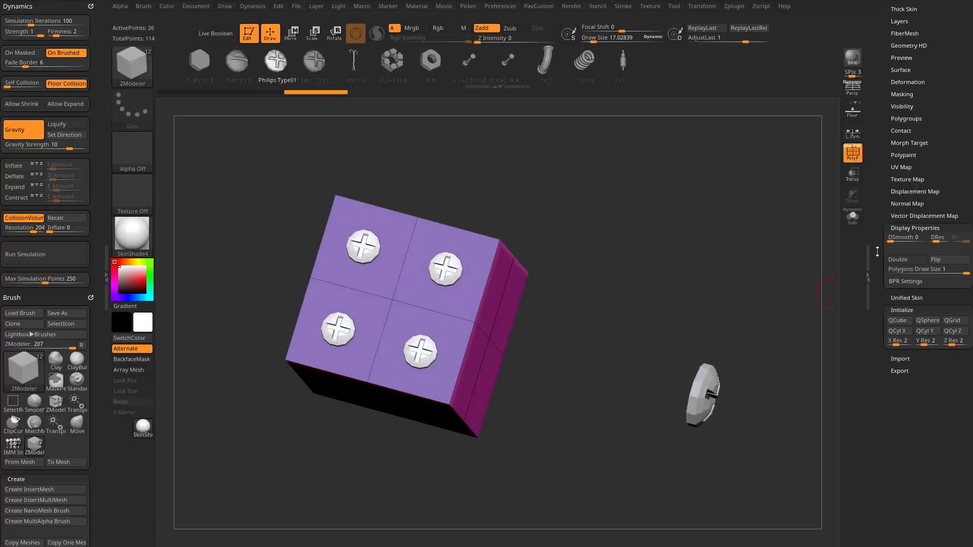
left_click_drag(888, 79, 881, 183)
left_click(901, 73)
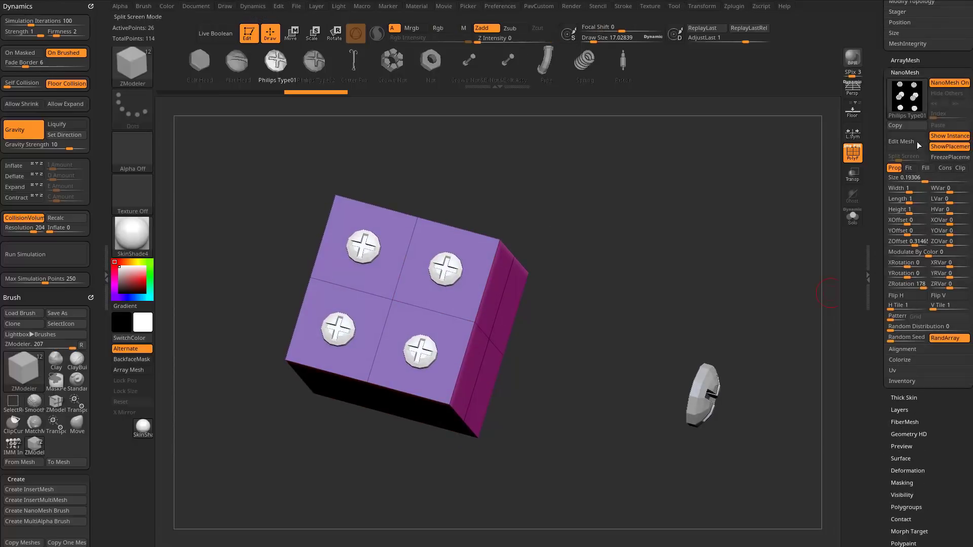
left_click_drag(890, 309, 940, 315)
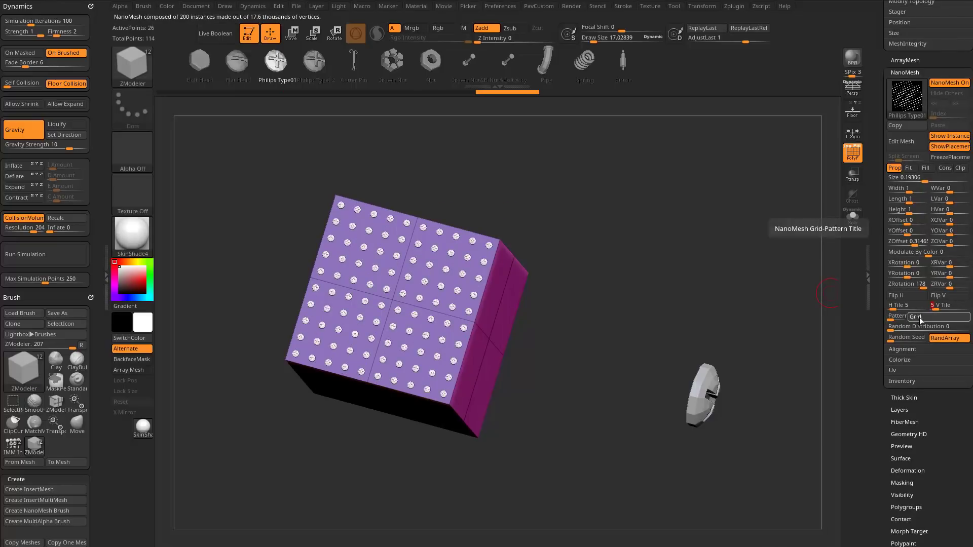
Change the NanoMesh pattern to Border and inspect the screw heads around each polygon's edge.
left_click(919, 317)
left_click(915, 338)
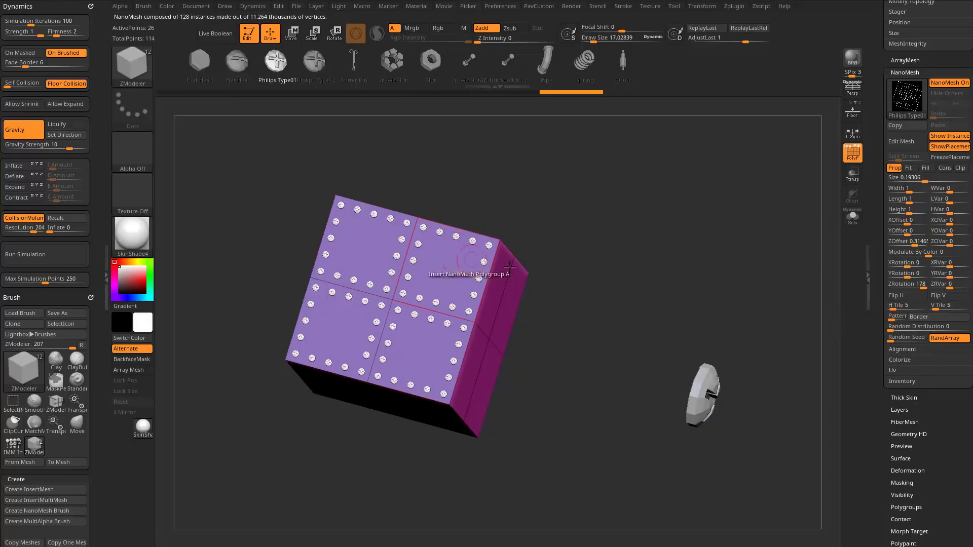
scroll(662, 274, "up", 2)
left_click_drag(661, 274, 624, 272)
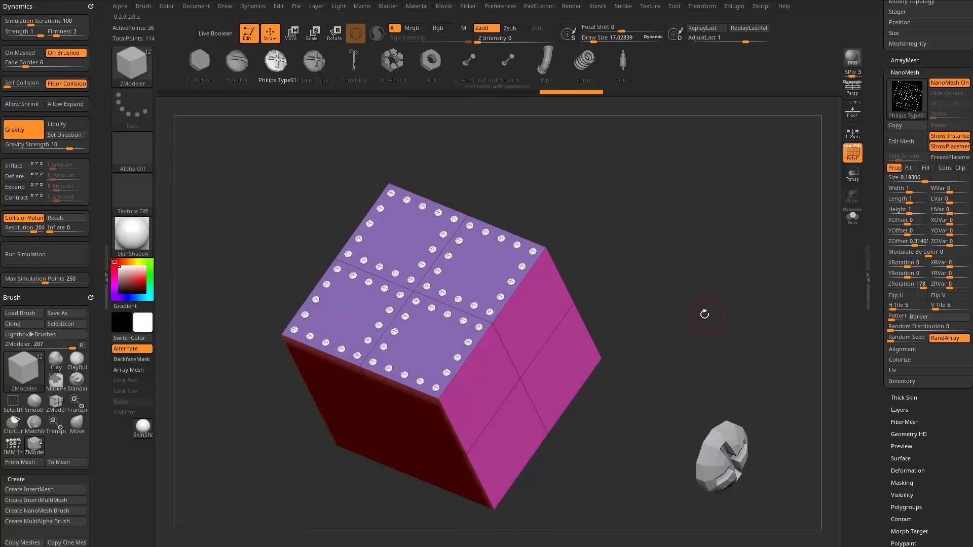
mouse_move(664, 297)
left_mouse_down()
mouse_move(662, 261)
mouse_move(655, 271)
left_mouse_up()
Try pulling the cube's upper corner with an enlarged Move brush, then undo the deformation.
key("s")
left_click_drag(657, 272, 675, 272)
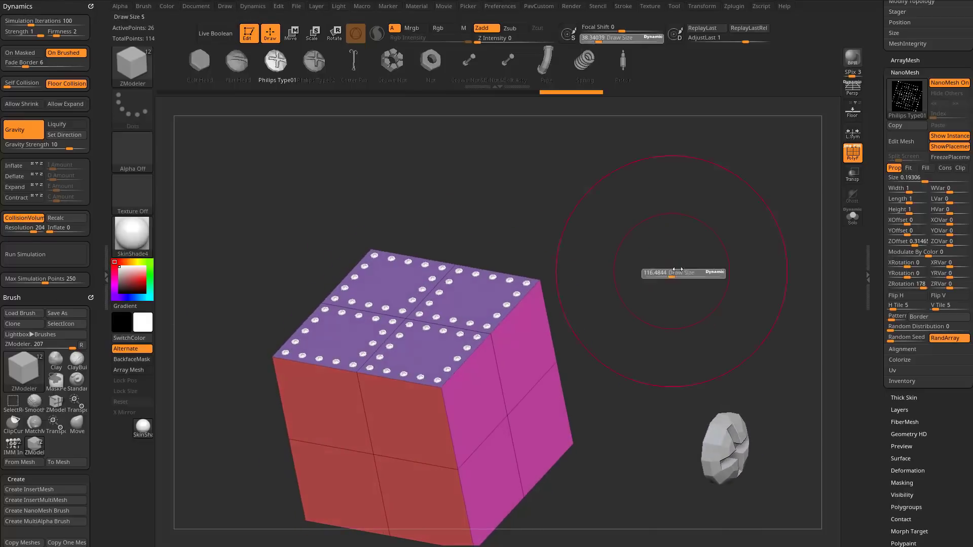
key("b")
key("m")
key("v")
key("s")
mouse_move(568, 267)
left_mouse_down()
mouse_move(550, 267)
mouse_move(498, 150)
mouse_move(538, 338)
mouse_move(410, 352)
mouse_move(706, 339)
mouse_move(548, 133)
left_mouse_up()
key("ctrl+z")
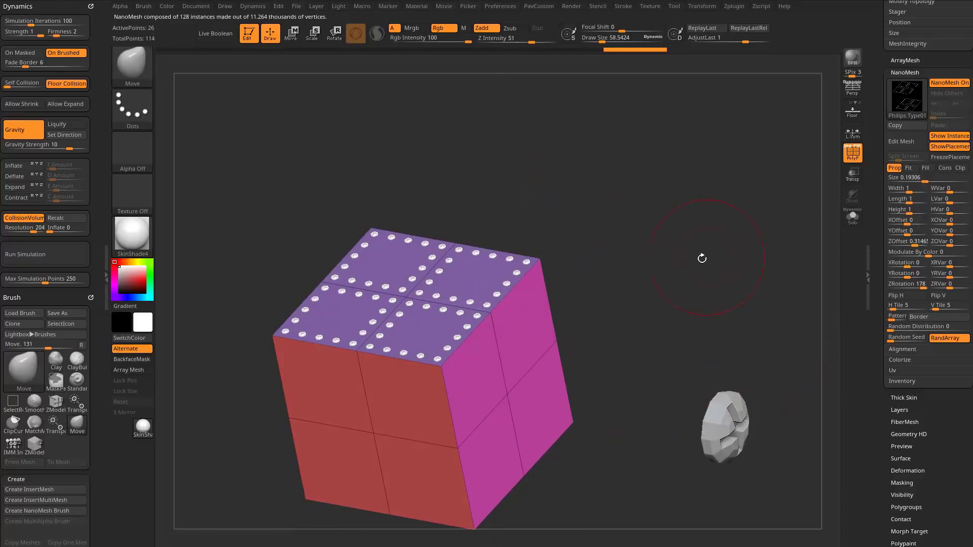
Reduce the Move brush's draw size to about 15.
key("s")
left_click_drag(704, 266, 661, 246)
key("s")
left_click_drag(660, 245, 666, 246)
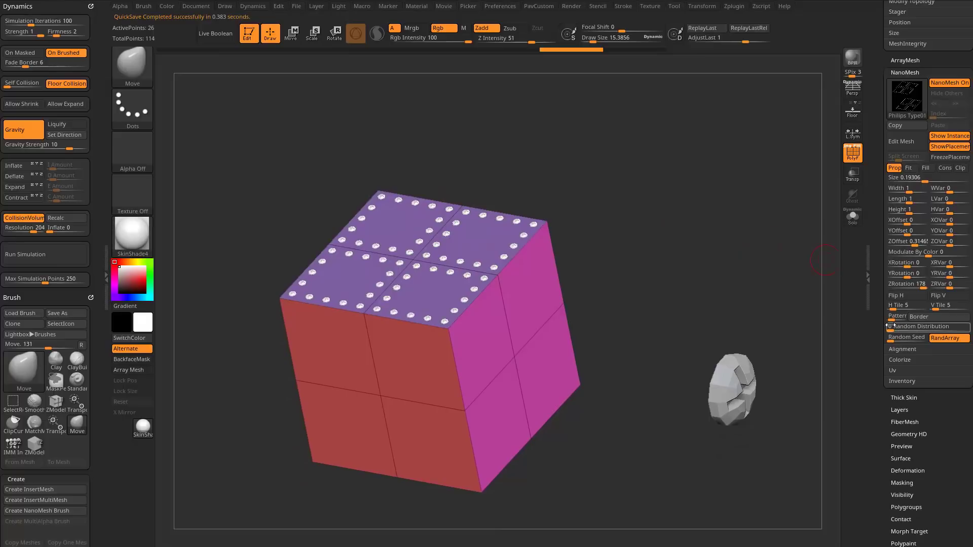
Convert the NanoMesh screw heads to real geometry with One To Mesh and inspect them up close.
left_click(902, 381)
left_click(905, 392)
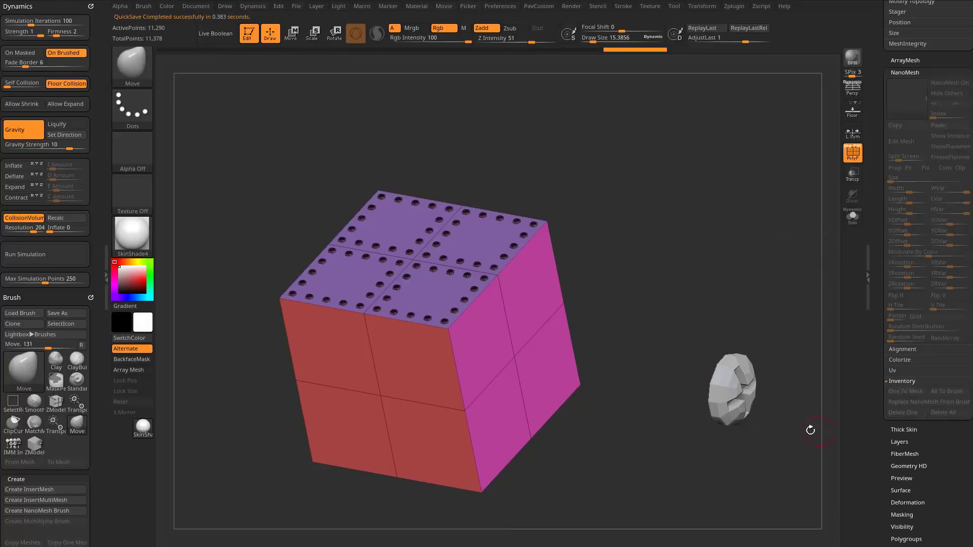
left_click_drag(662, 197, 673, 311, "alt")
key("s")
left_click_drag(691, 291, 767, 243, "alt")
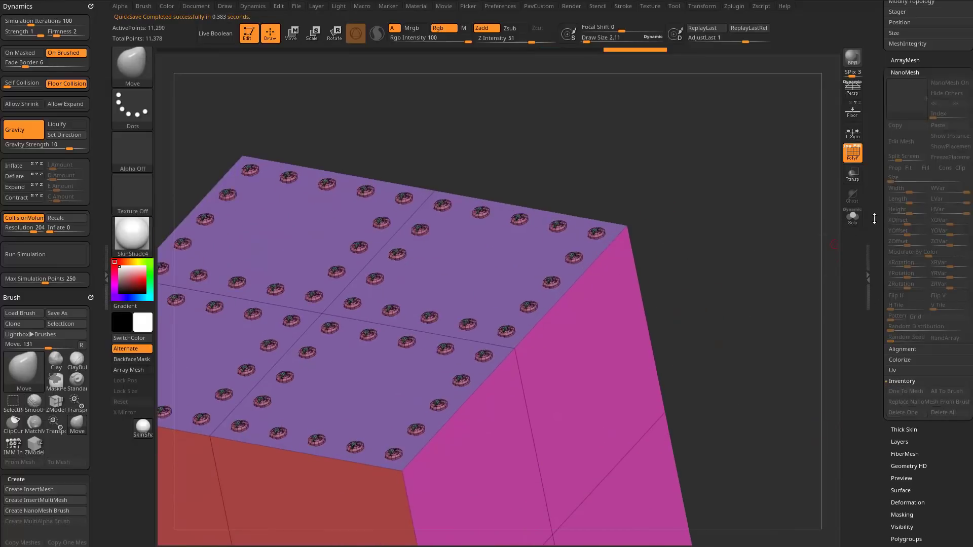
With the SelectRect brush, isolate the whole cube body so that all the converted screw heads are hidden.
left_click_drag(874, 218, 865, 382)
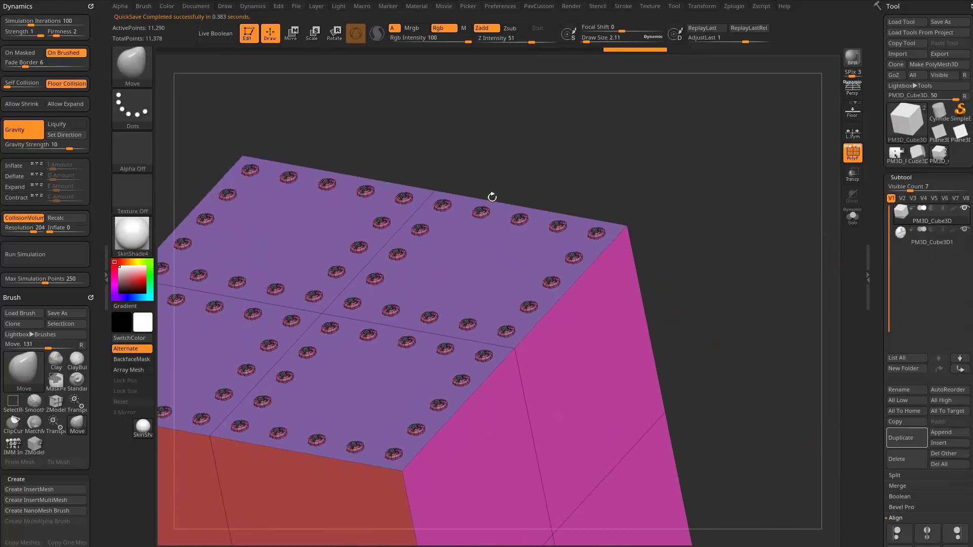
left_click_drag(678, 221, 691, 201, "alt")
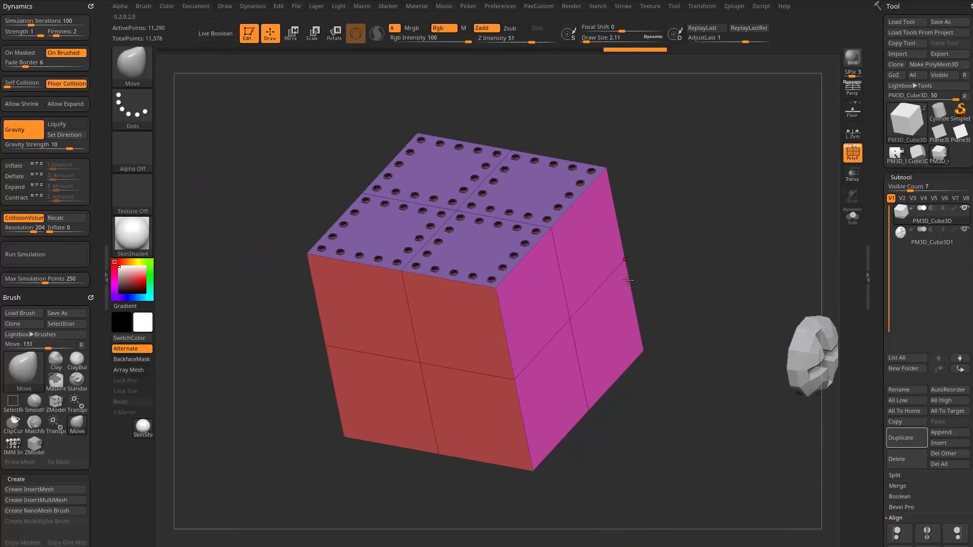
key("ctrl+shift")
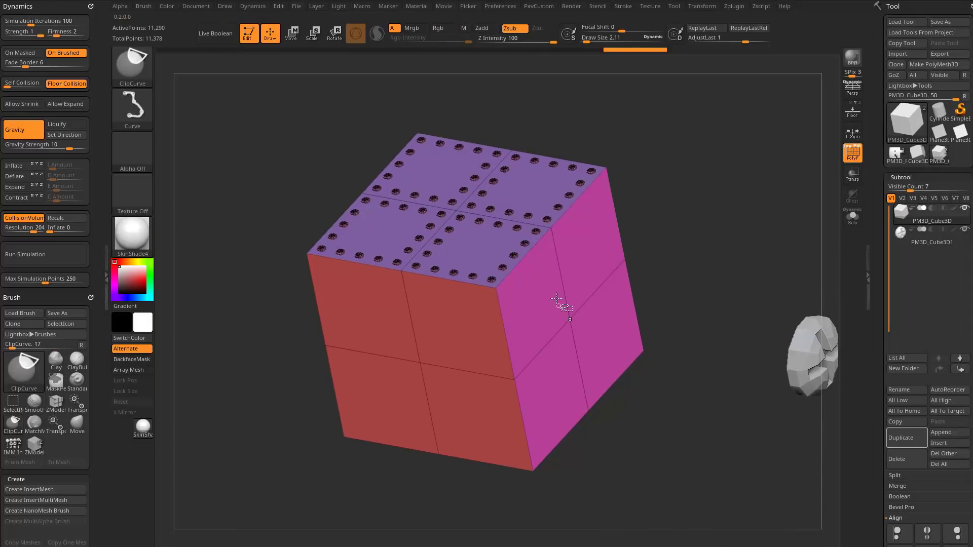
left_click(141, 69)
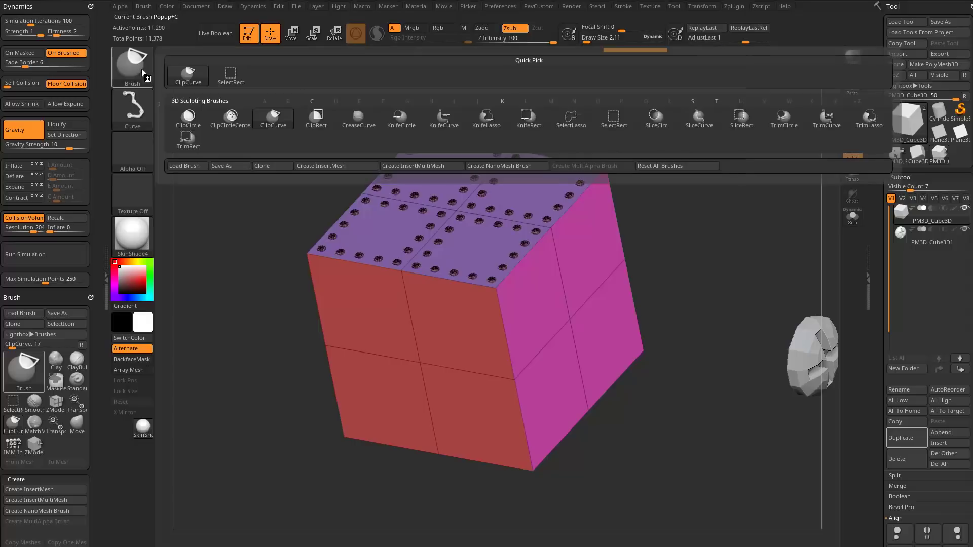
left_click(229, 79)
left_click(570, 318, "ctrl+shift")
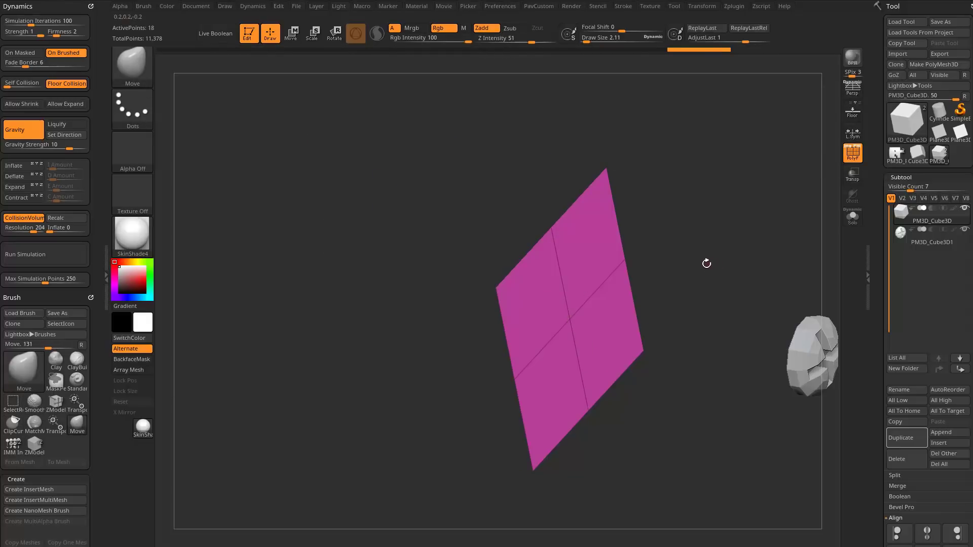
left_click(702, 267, "ctrl+shift")
Open the tool's Visibility settings and look at the Grow and Grow All commands.
left_click_drag(888, 314, 886, 211)
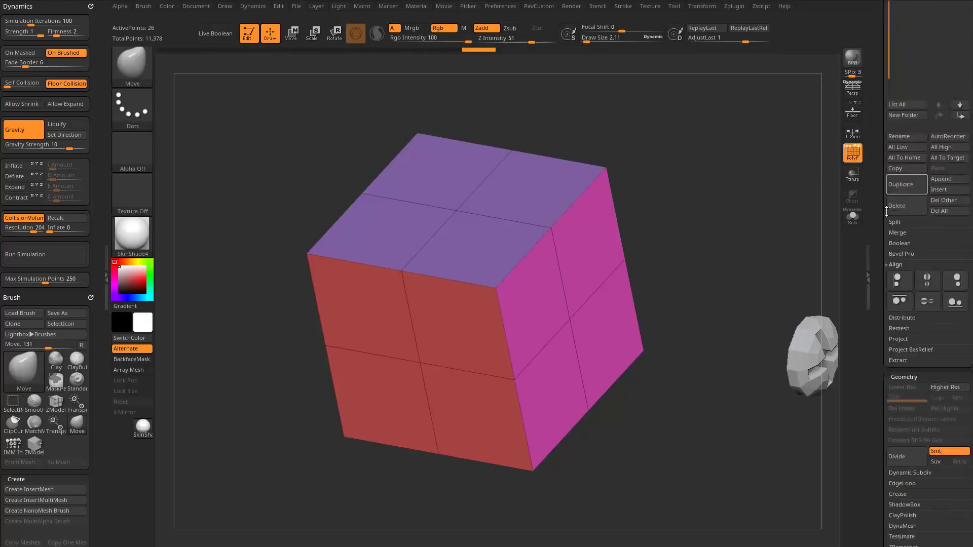
scroll(907, 254, "down", 10)
key("shift")
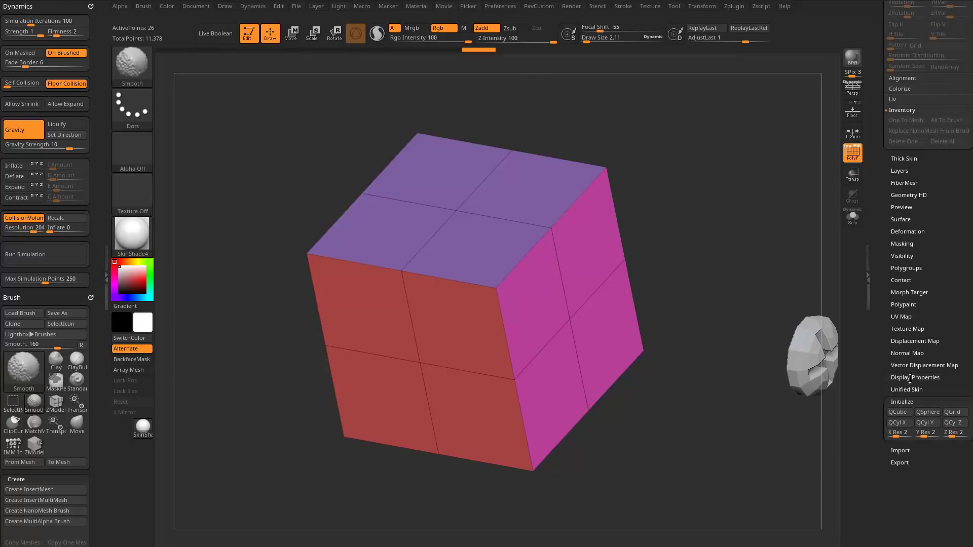
left_click(901, 402)
left_click(902, 255)
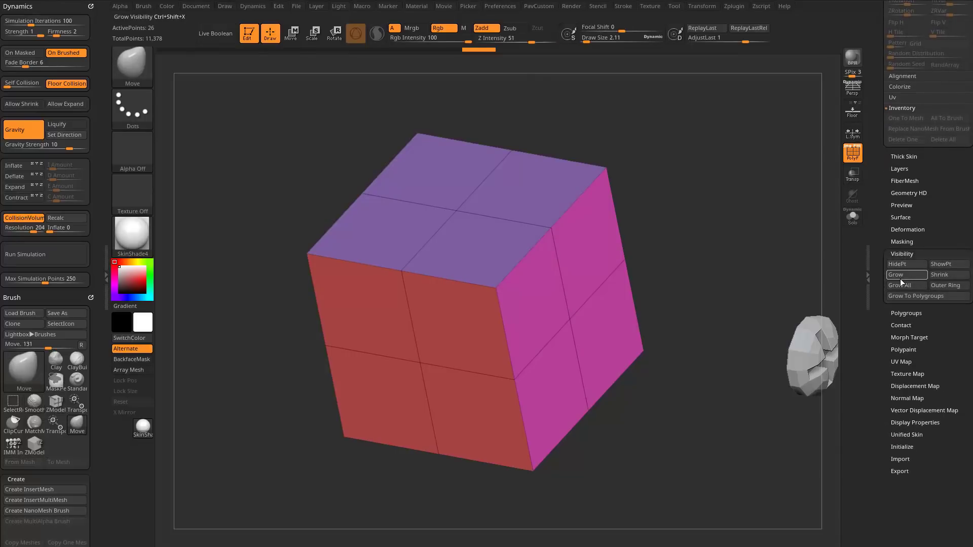
Split the hidden screw heads off the cube into their own subtool and select that subtool.
left_click_drag(880, 233, 877, 456)
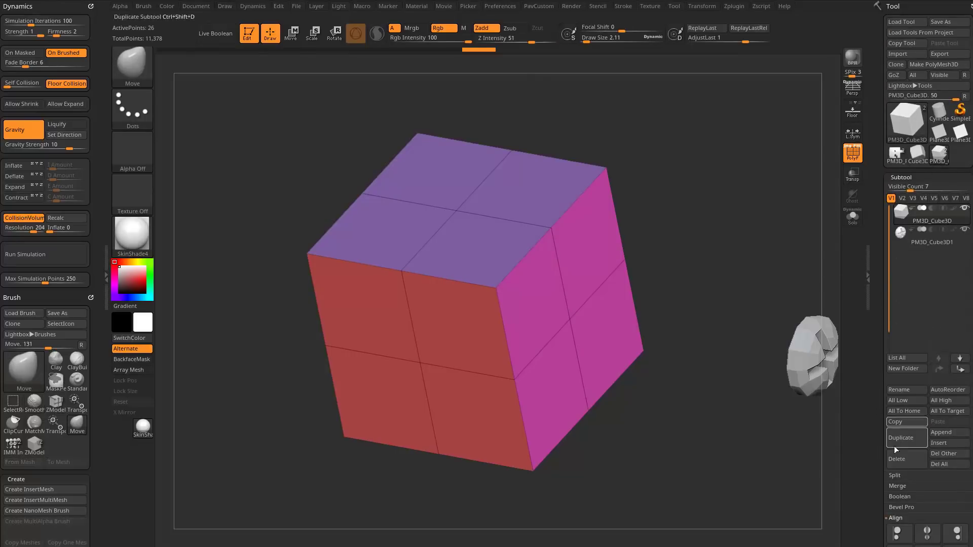
left_click(895, 475)
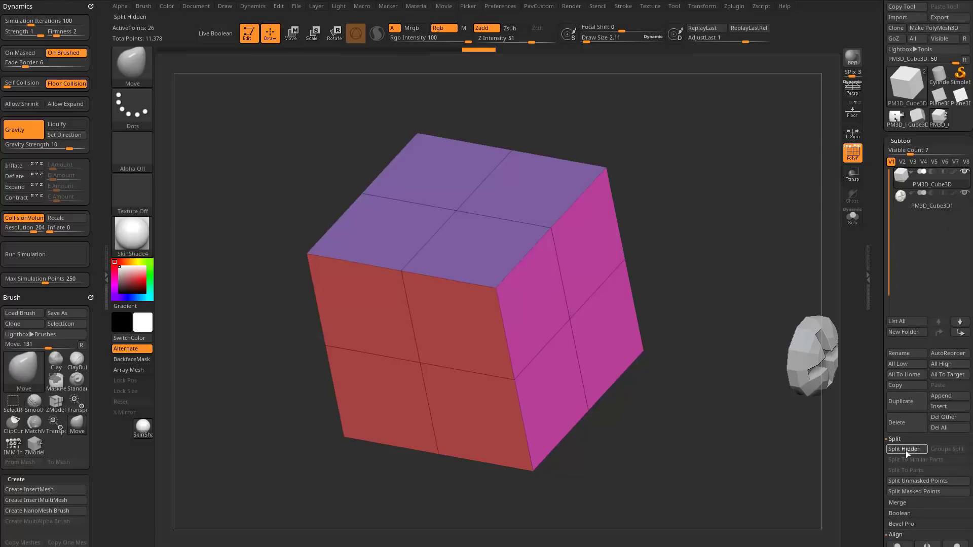
left_click(905, 451)
left_click(920, 206)
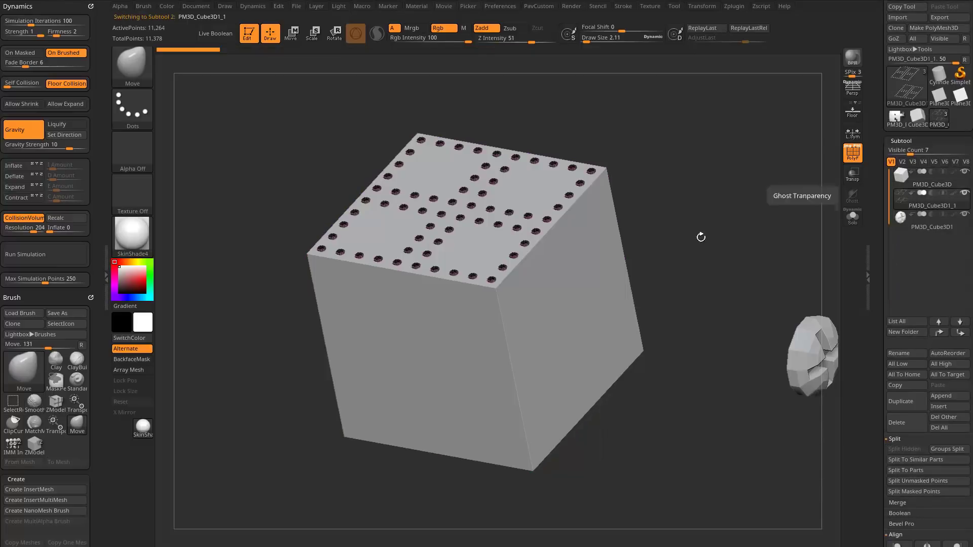
Inspect the split screw heads in Solo mode, restore the other subtools and turn off PolyFrame.
left_click_drag(700, 235, 640, 160)
left_click(852, 217)
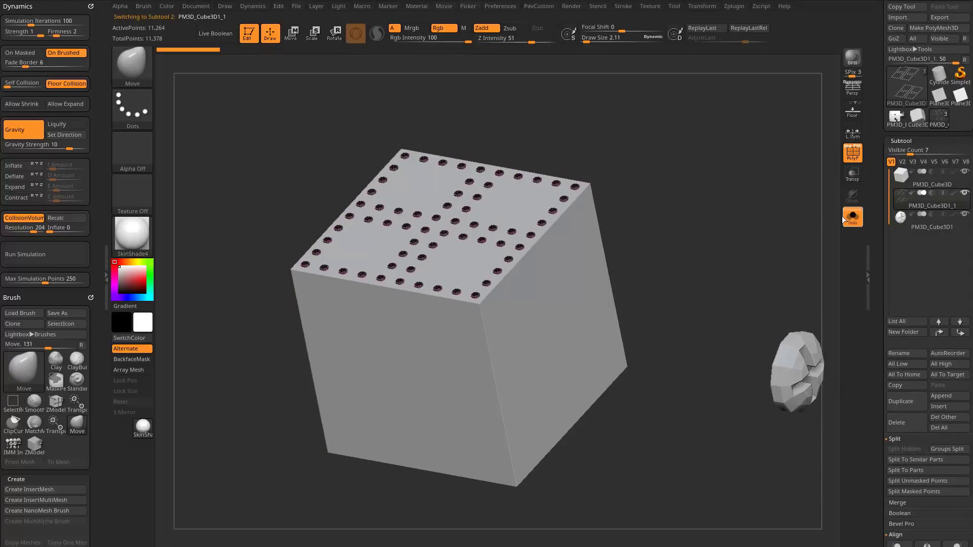
left_click_drag(740, 223, 761, 261)
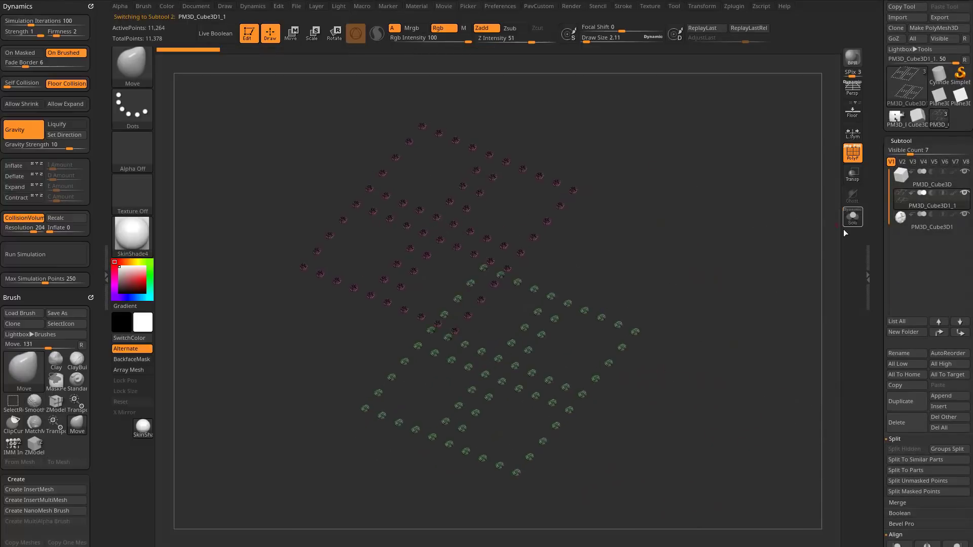
left_click(852, 216)
left_click(852, 153)
mouse_move(702, 223)
left_mouse_down()
mouse_move(741, 185)
mouse_move(706, 196)
mouse_move(689, 220)
mouse_move(707, 219)
left_mouse_up()
Switch to the Standard brush, select the cube subtool and adjust the draw size.
key("b")
key("s")
key("t")
left_click(915, 184)
key("s")
Alternate between selecting the loose screw head and the cube, and examine how the screw head sits beside the cube.
left_click(716, 353, "alt")
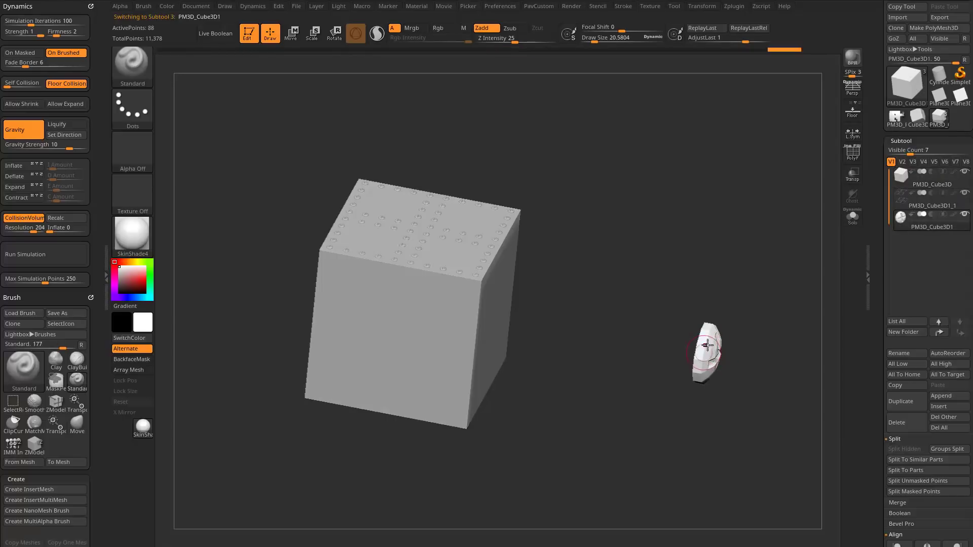
left_click(481, 337, "alt")
left_click_drag(690, 256, 672, 270)
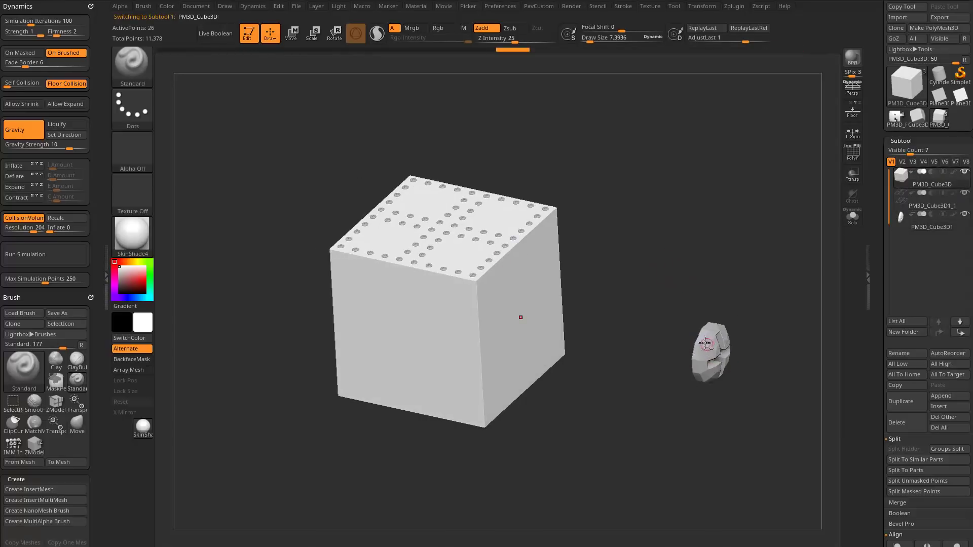
left_click(704, 344, "alt")
left_click_drag(758, 321, 666, 314)
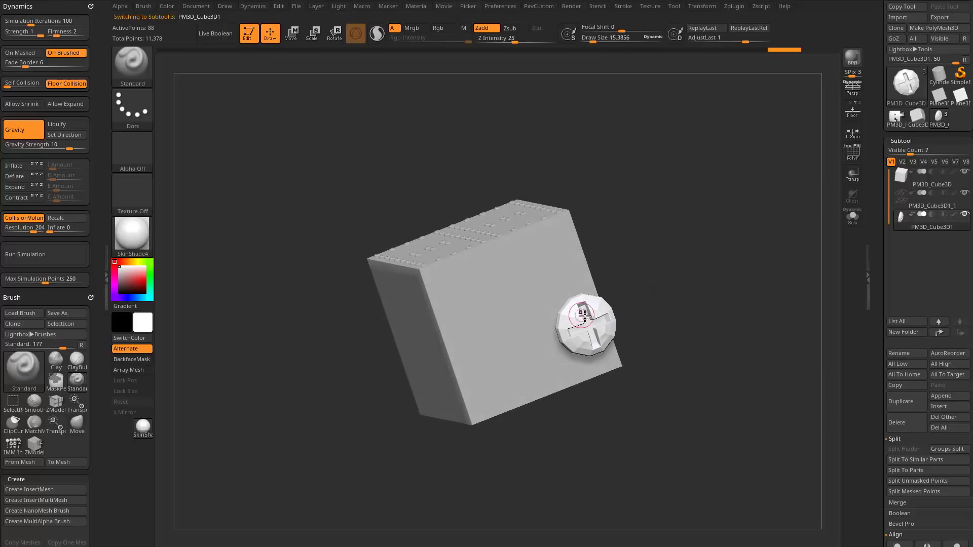
left_click_drag(583, 315, 520, 307)
left_click_drag(710, 295, 639, 280)
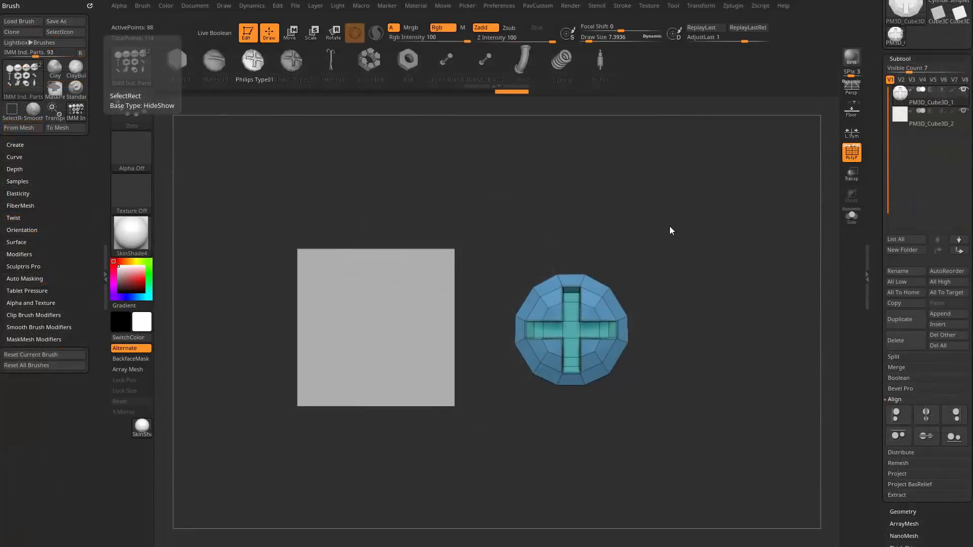
Rotate the screw head with the gizmo so its flat back faces the cube and its slot points away.
key("s")
left_click_drag(643, 228, 648, 228)
left_click_drag(665, 195, 658, 237)
left_click_drag(436, 322, 476, 308)
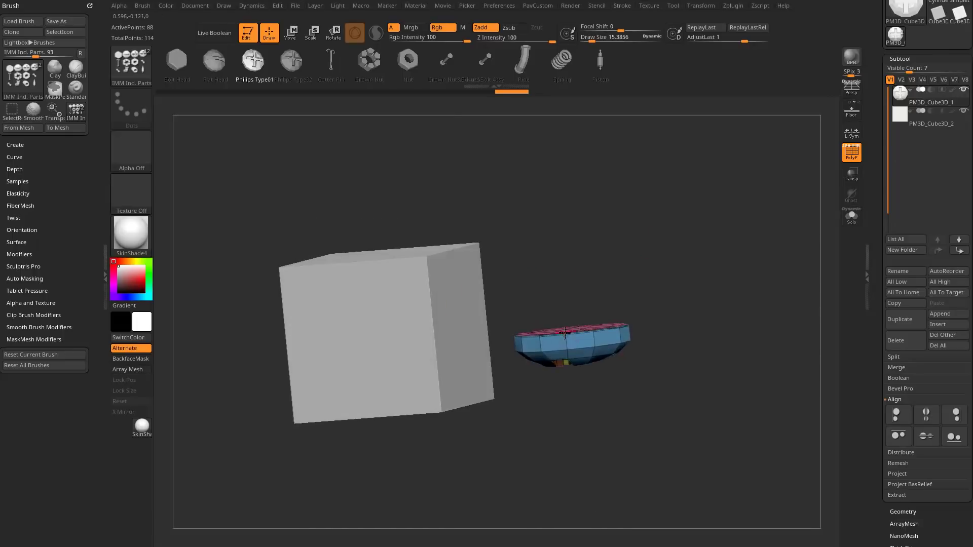
left_click_drag(665, 257, 669, 263, "shift")
key("w")
left_click_drag(608, 302, 547, 292, "shift")
key("q")
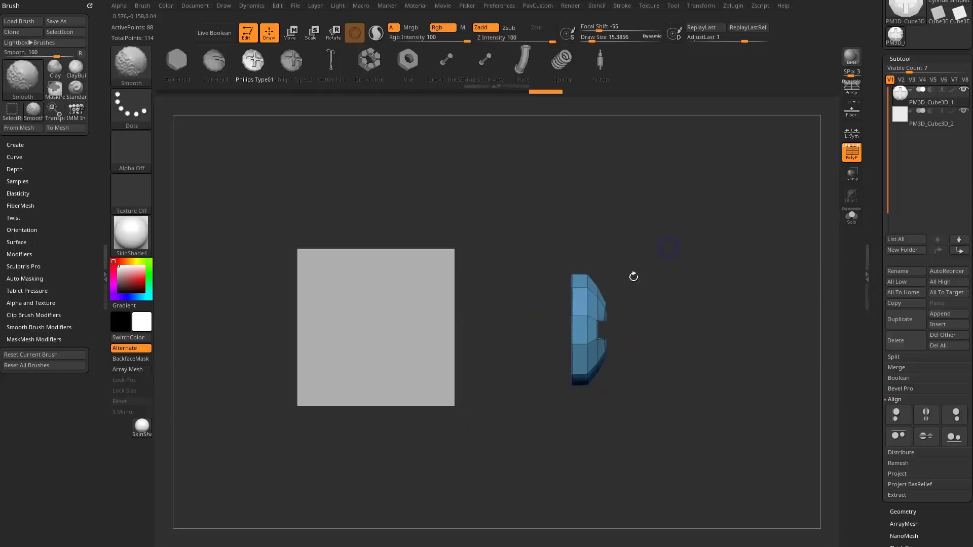
Turn on transparency and bring up the subtool Align options.
key("s")
mouse_move(623, 285)
left_mouse_down()
mouse_move(686, 250)
mouse_move(691, 268)
left_mouse_up()
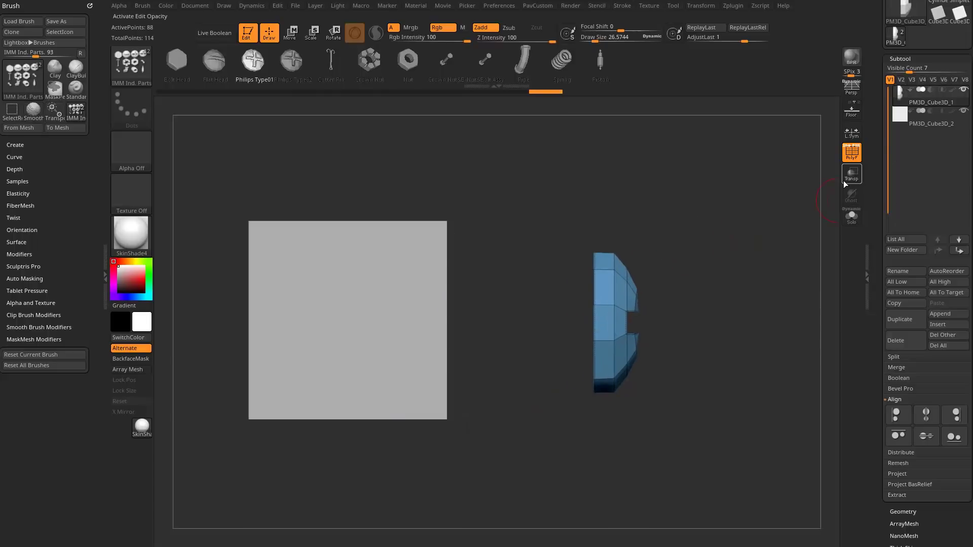
left_click(847, 183)
scroll(883, 178, "down", 5)
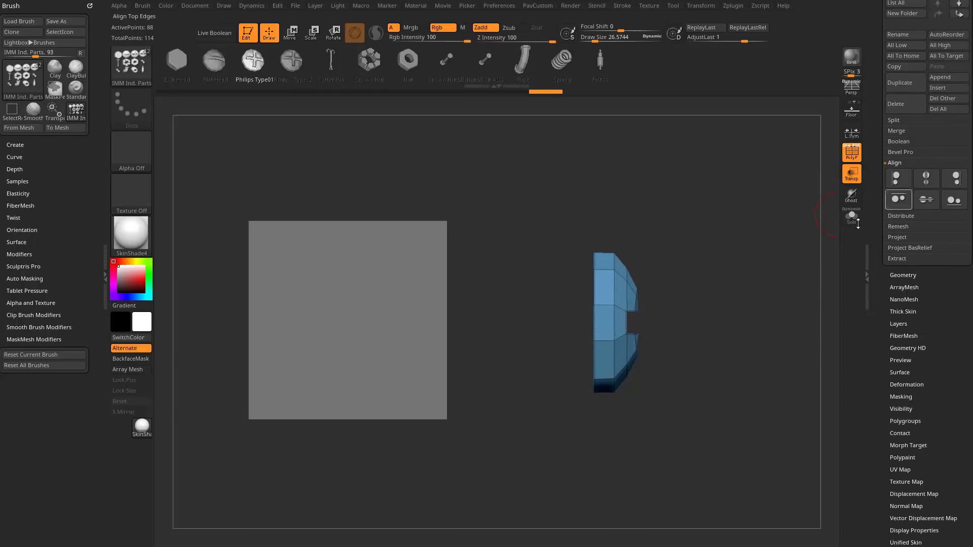
Try aligning the screw head to the selected cube's right edge, then undo the alignment.
left_click(398, 297, "alt")
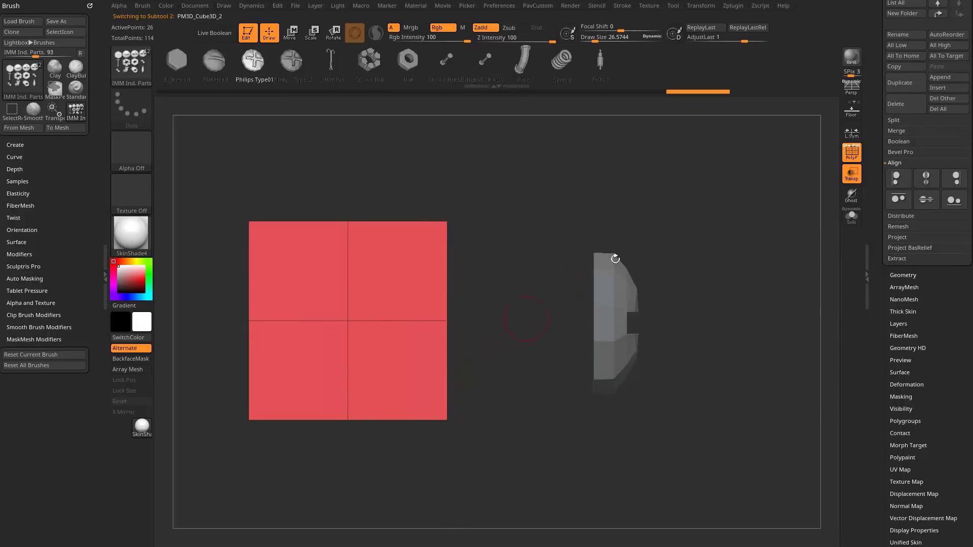
left_click(956, 178)
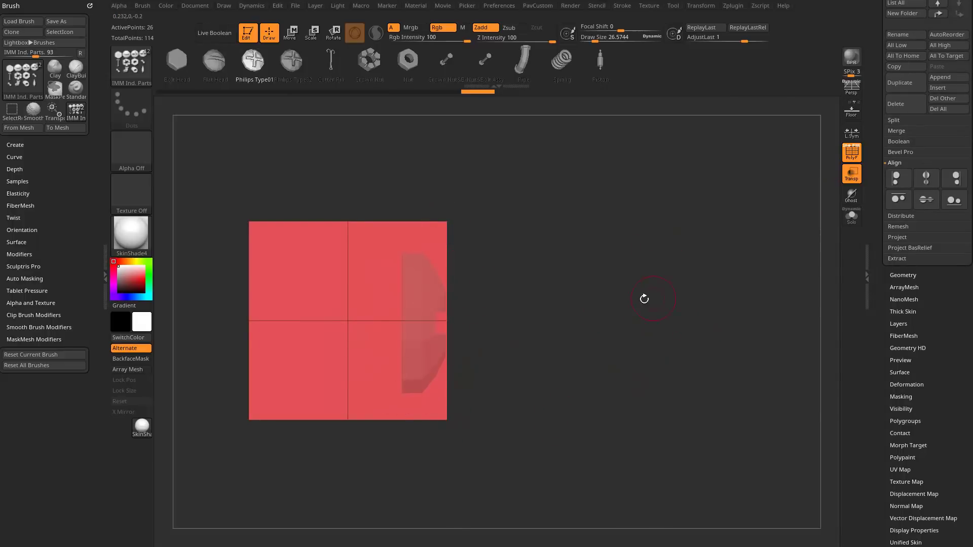
key("ctrl+z")
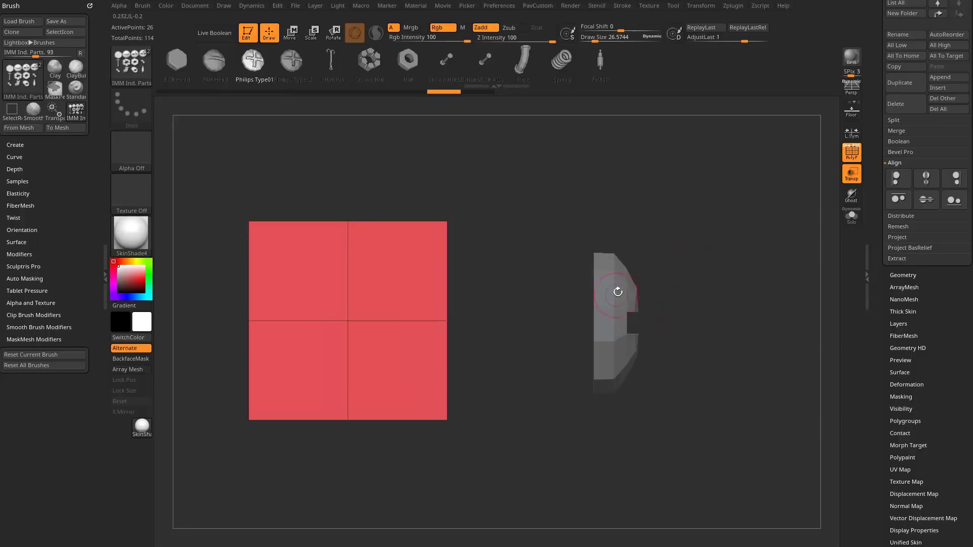
Select the screw head and rotate it 180 degrees so its slotted side faces the cube.
left_click(618, 293, "alt")
key("w")
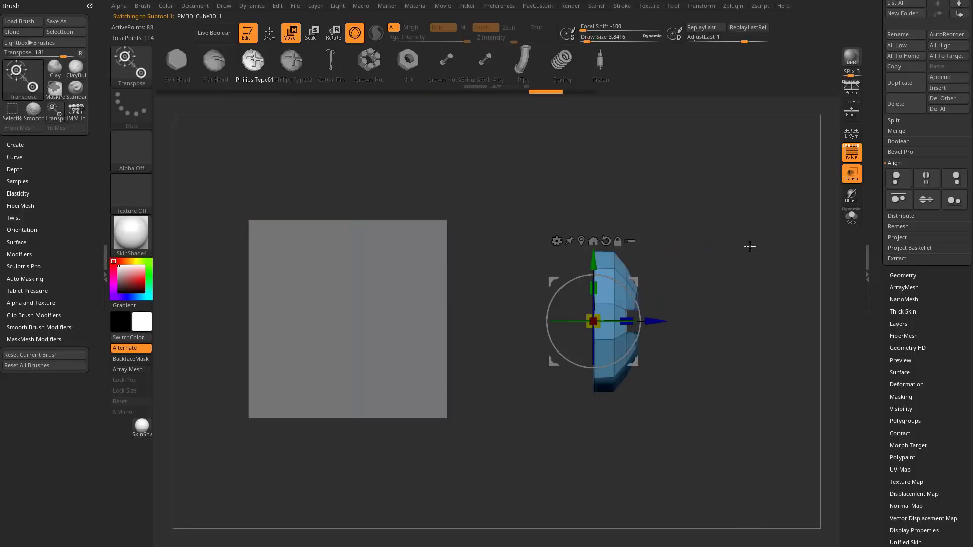
left_click_drag(637, 335, 520, 368)
key("q")
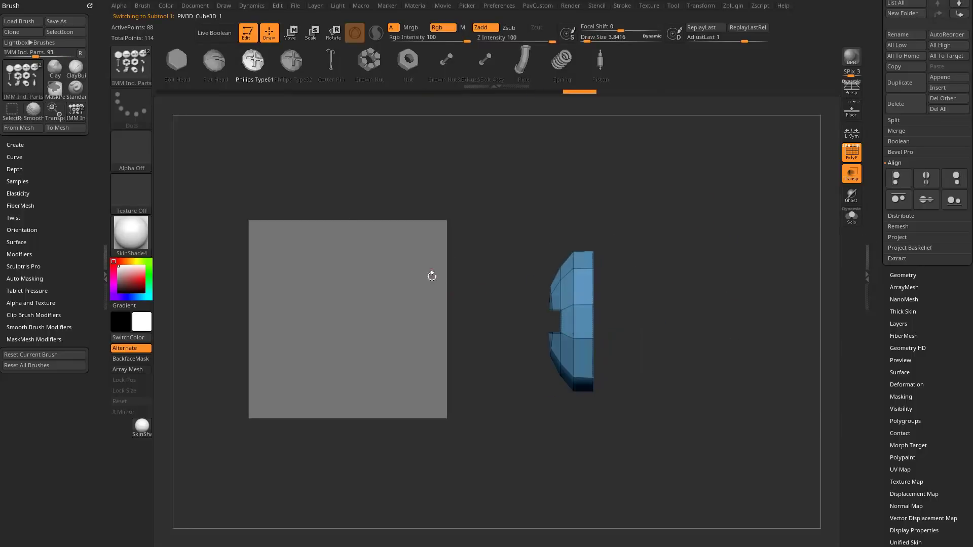
Select the cube and align the right edges so the screw head's flat back lies flush with the cube's side face.
left_click(432, 276, "alt")
left_click(963, 193)
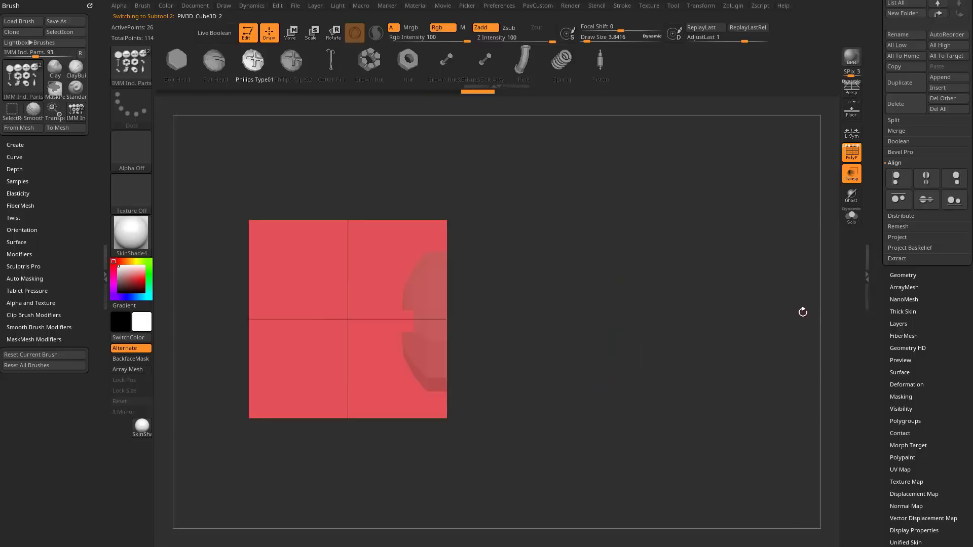
left_click_drag(539, 268, 490, 278)
Switch to the Standard brush with a draw size of about 19.
key("s")
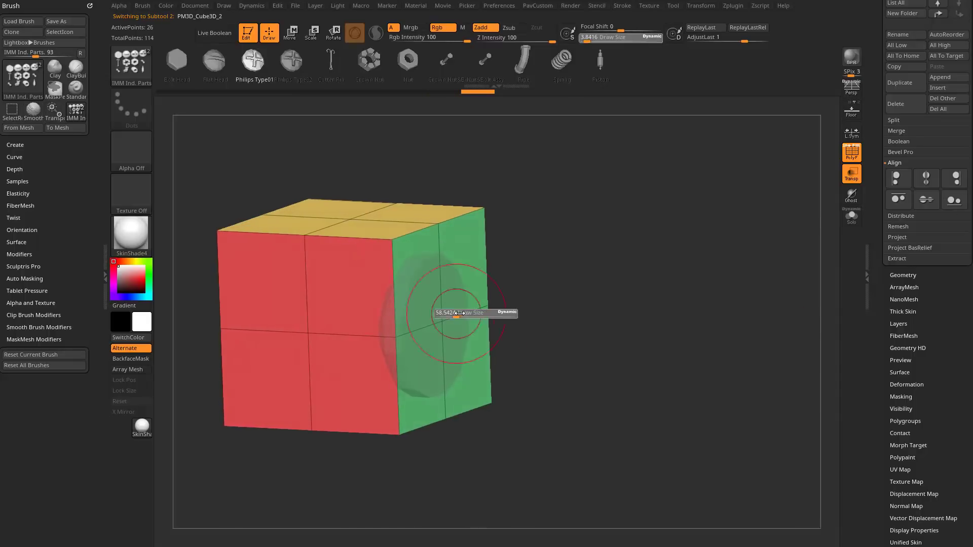
key("b")
key("s")
key("t")
left_click_drag(615, 245, 656, 248, "alt")
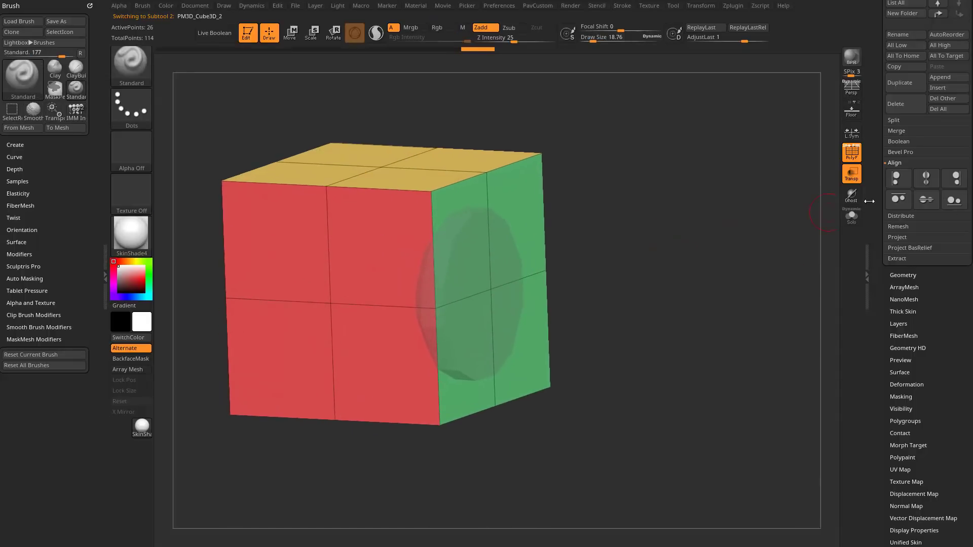
Select the screw head subtool, isolate it in Solo mode and place the gizmo at the centre of its flat back.
left_click_drag(883, 198, 882, 342)
left_click(936, 218)
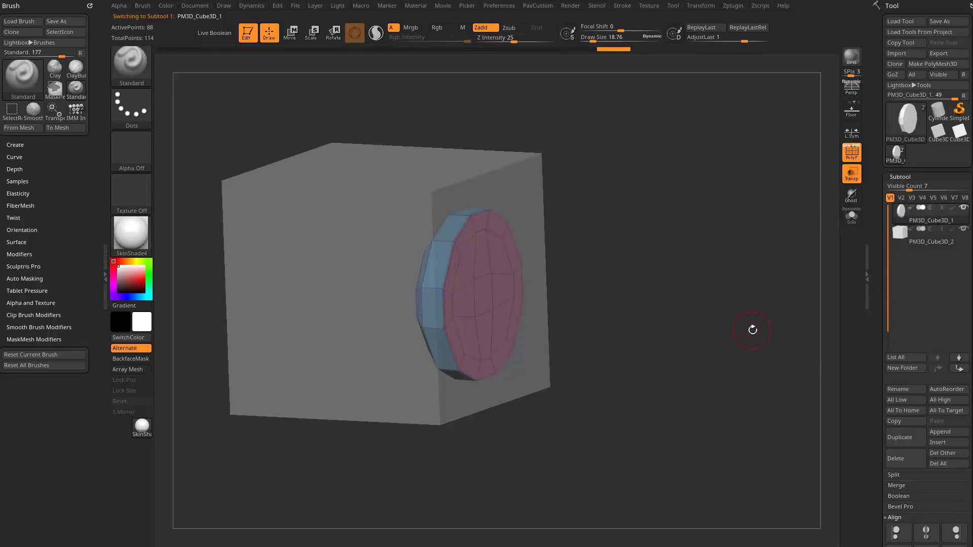
key("w")
left_click(852, 217)
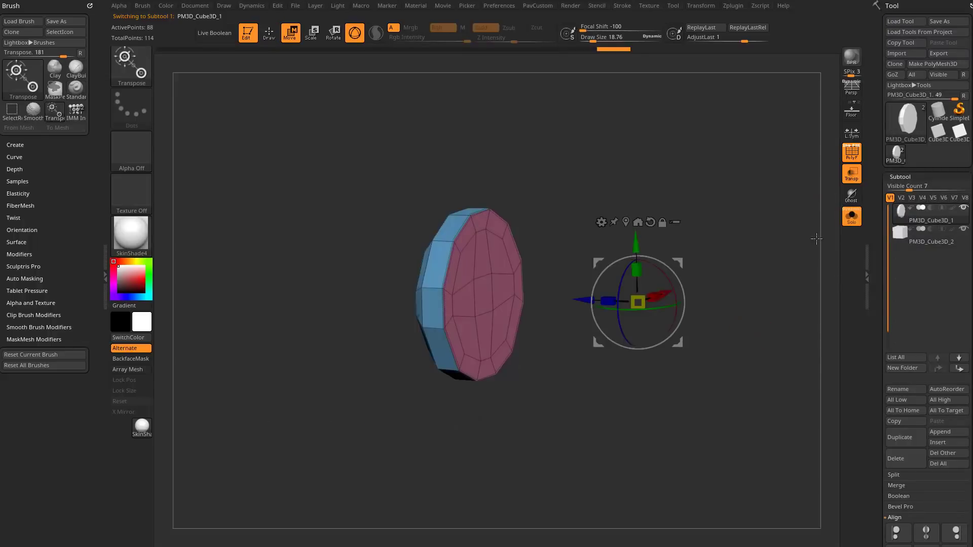
left_click_drag(745, 274, 694, 304)
left_click(471, 313, "alt")
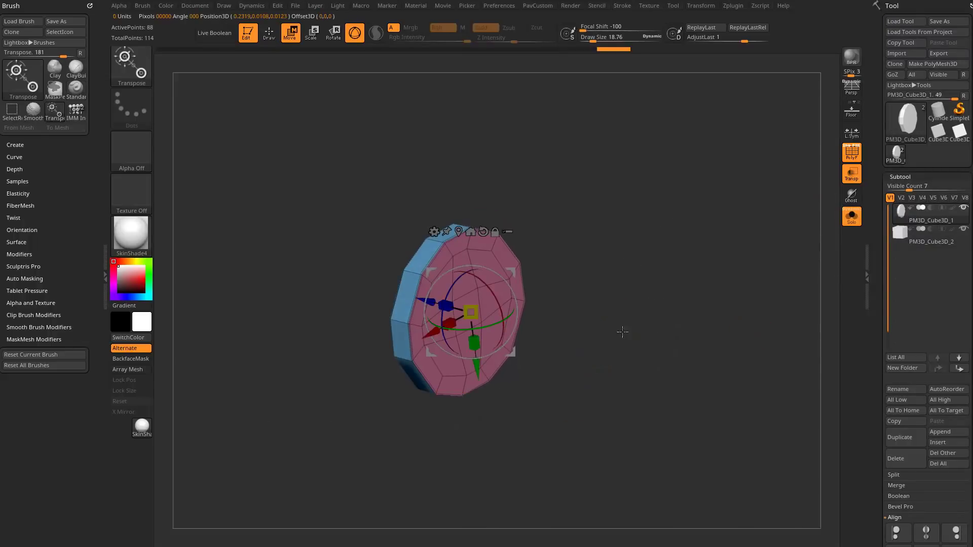
Show the cube again and rotate the screw head 180 degrees so it protrudes outward from the cube's side face.
left_click(851, 218)
left_click_drag(741, 282, 760, 279, "shift")
mouse_move(526, 279)
left_mouse_down("shift")
mouse_move(517, 309)
mouse_move(417, 404)
mouse_move(371, 376)
mouse_move(387, 373)
left_mouse_up("shift")
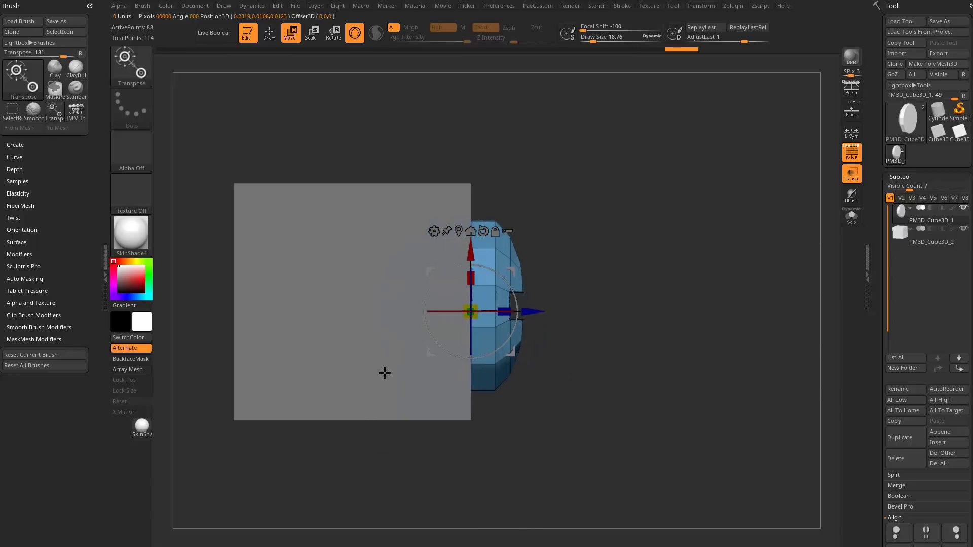
Examine the screw head's placement on the cube's side face from several angles, switching between the two subtools.
key("q")
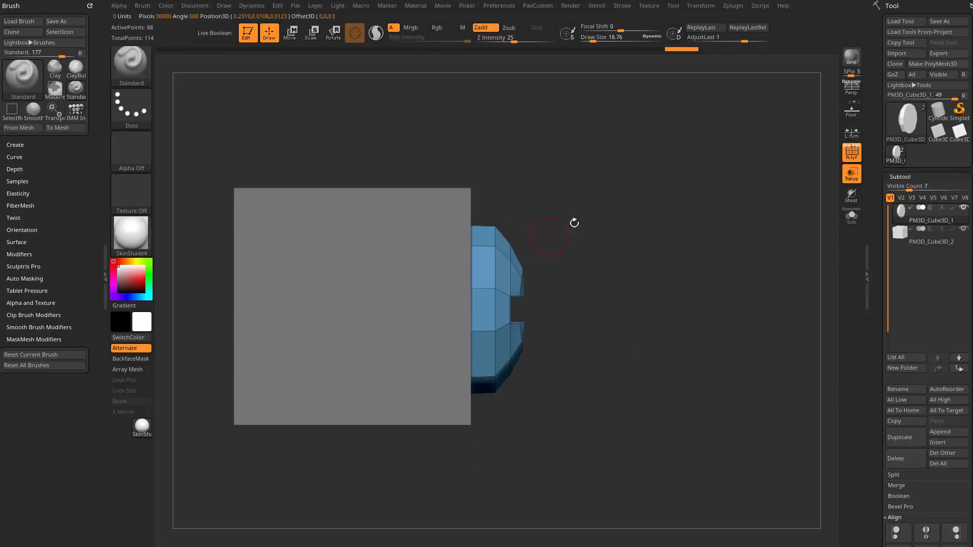
left_click_drag(575, 223, 472, 294)
left_click_drag(380, 290, 436, 240)
left_click(479, 219, "alt")
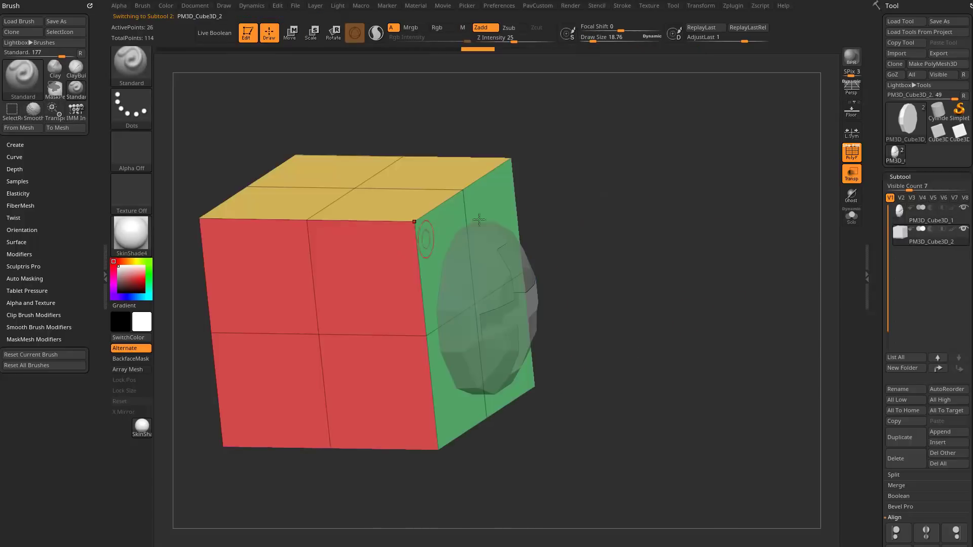
left_click_drag(681, 281, 677, 276, "shift")
left_click(516, 285, "alt")
left_click_drag(623, 255, 664, 252, "alt")
left_click_drag(676, 256, 675, 236)
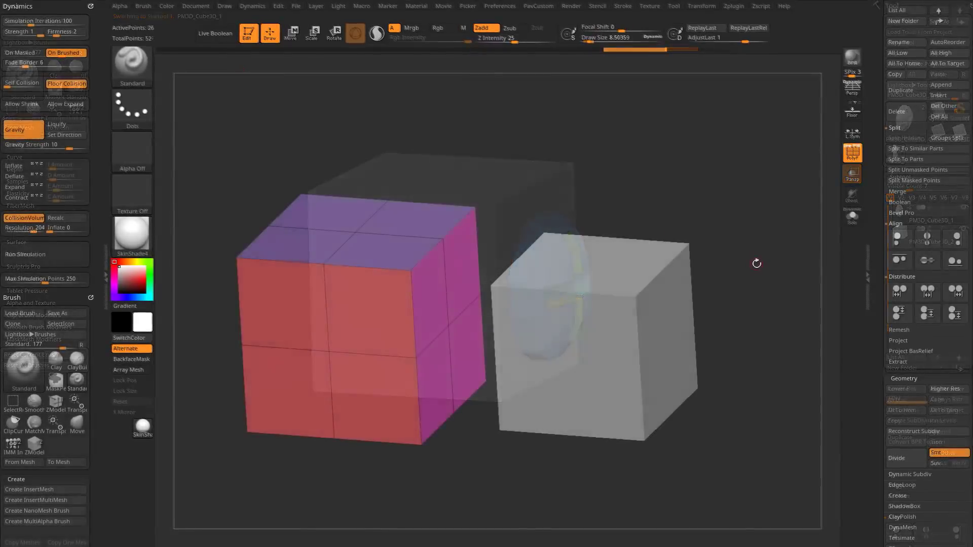
Activate the Move gizmo and compare its position on the larger and smaller cubes, including in a straight front view.
key("s")
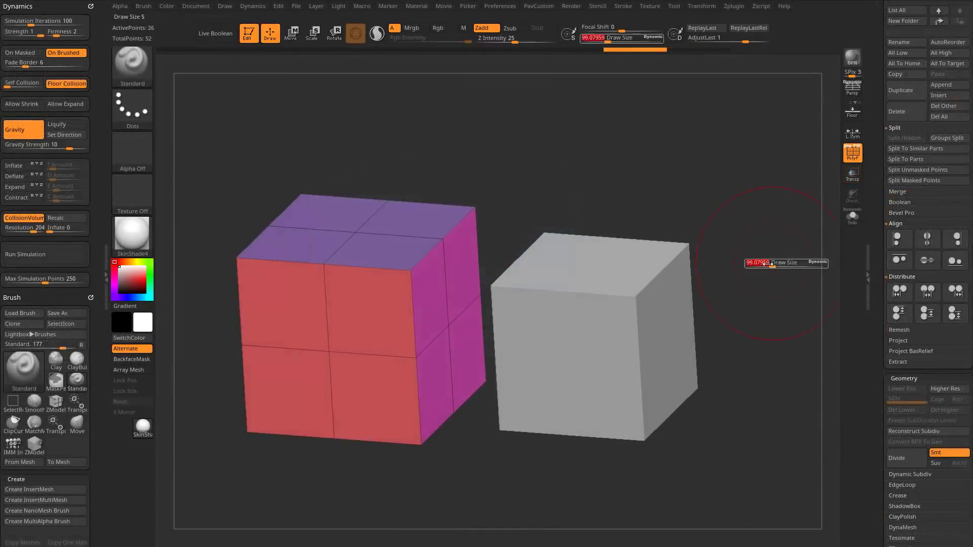
mouse_move(760, 263)
left_mouse_down()
mouse_move(768, 257)
mouse_move(756, 266)
left_mouse_up()
key("w")
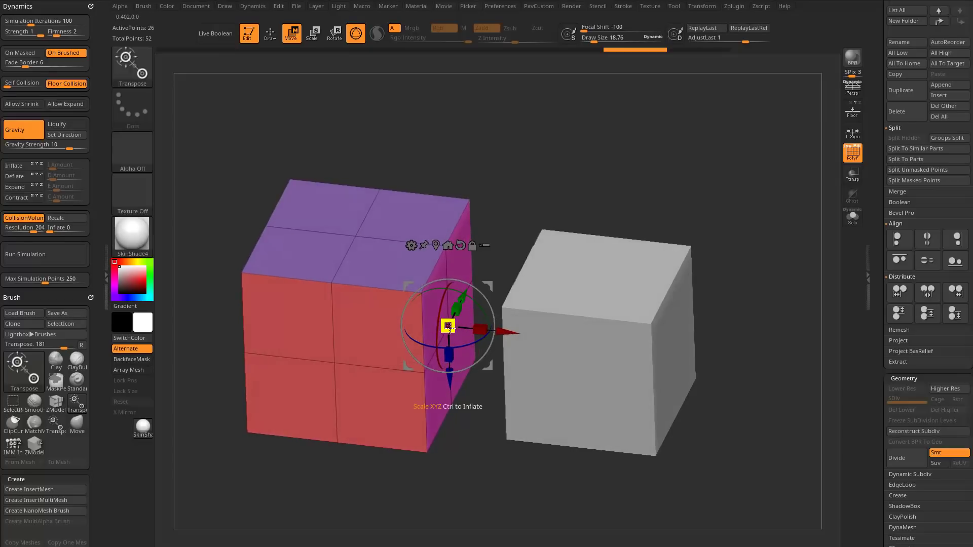
left_click(592, 328, "alt")
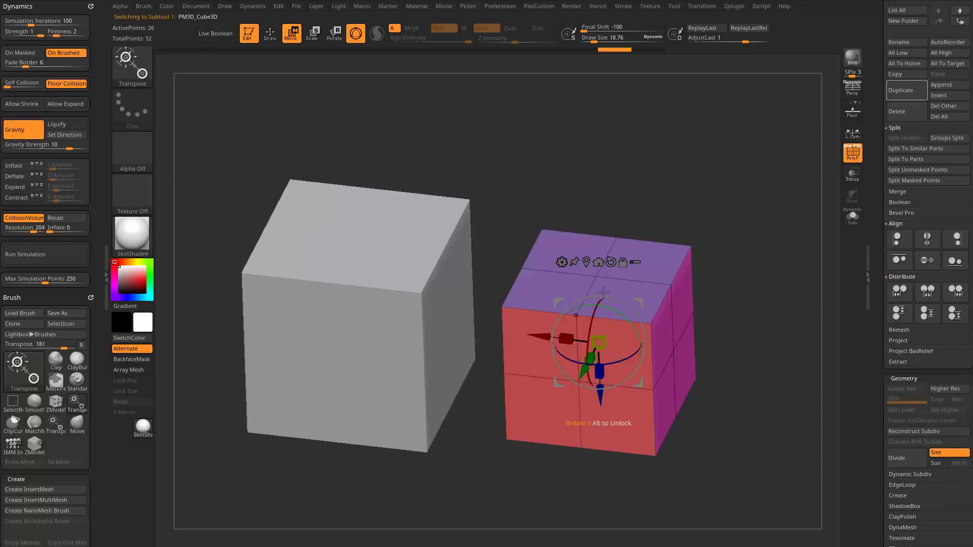
left_click(428, 341, "alt")
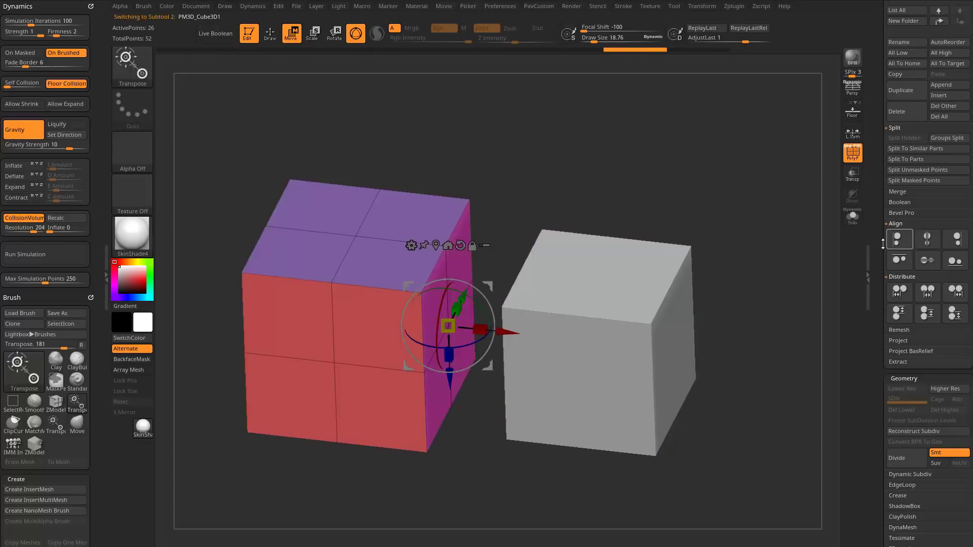
left_click_drag(883, 244, 874, 375)
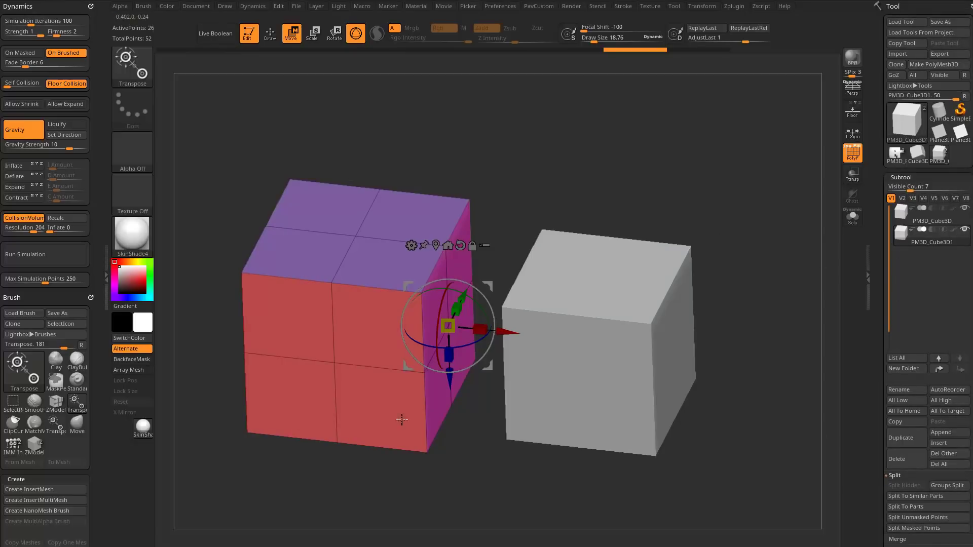
left_click_drag(791, 287, 806, 264, "shift")
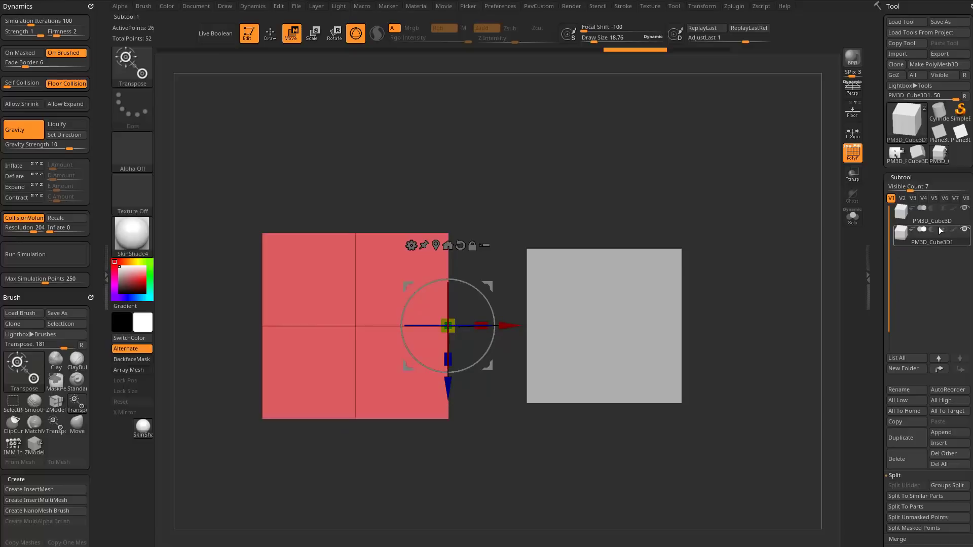
left_click(931, 213)
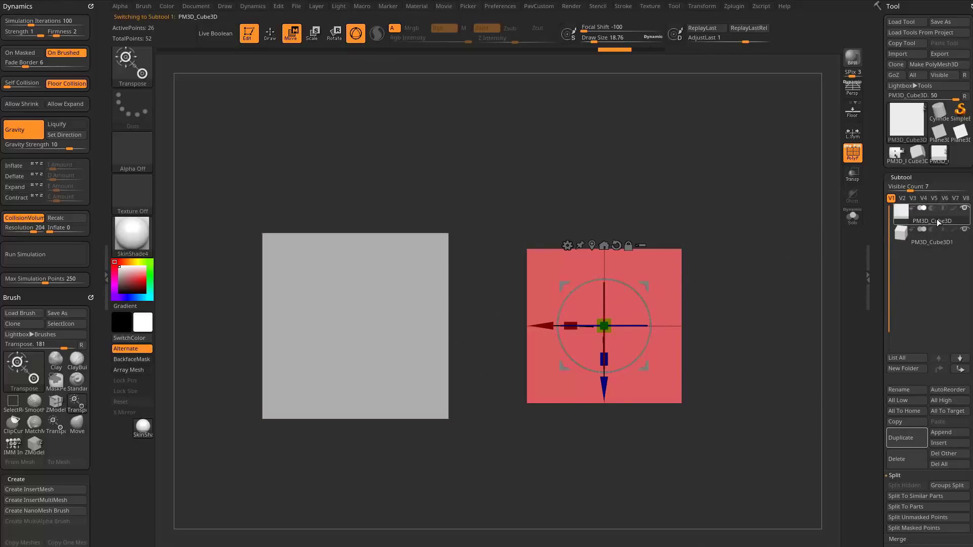
Duplicate the larger cube subtool and move the original to the top of the subtool list.
left_click(422, 321)
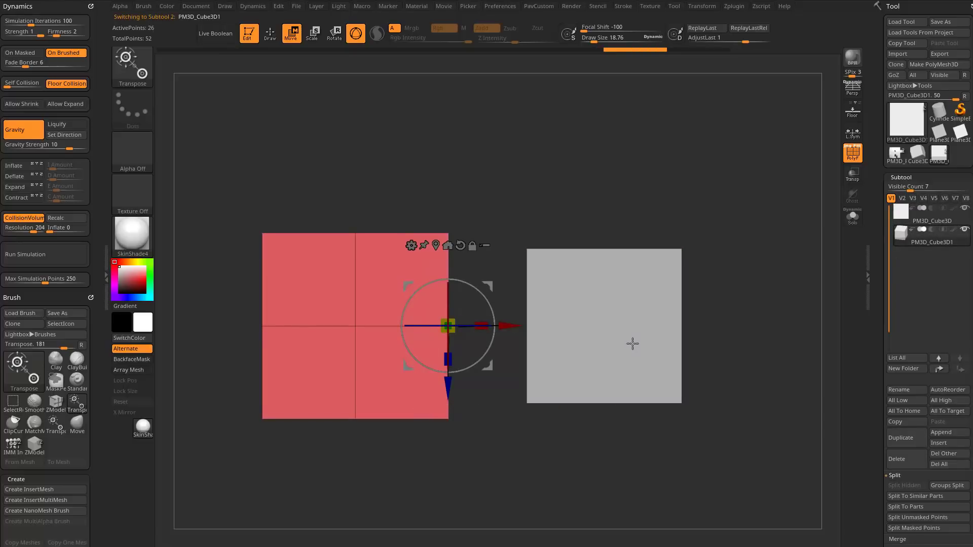
left_click(896, 441)
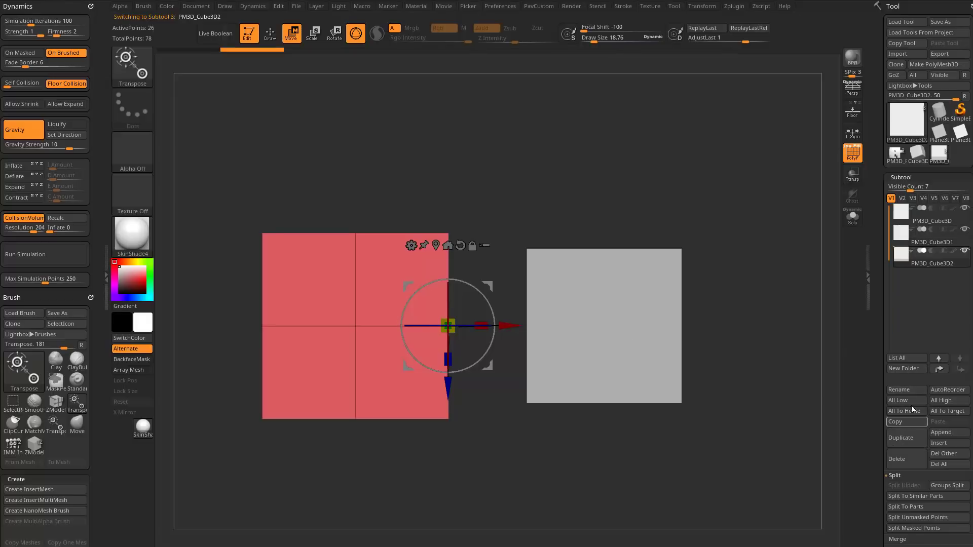
left_click(921, 242)
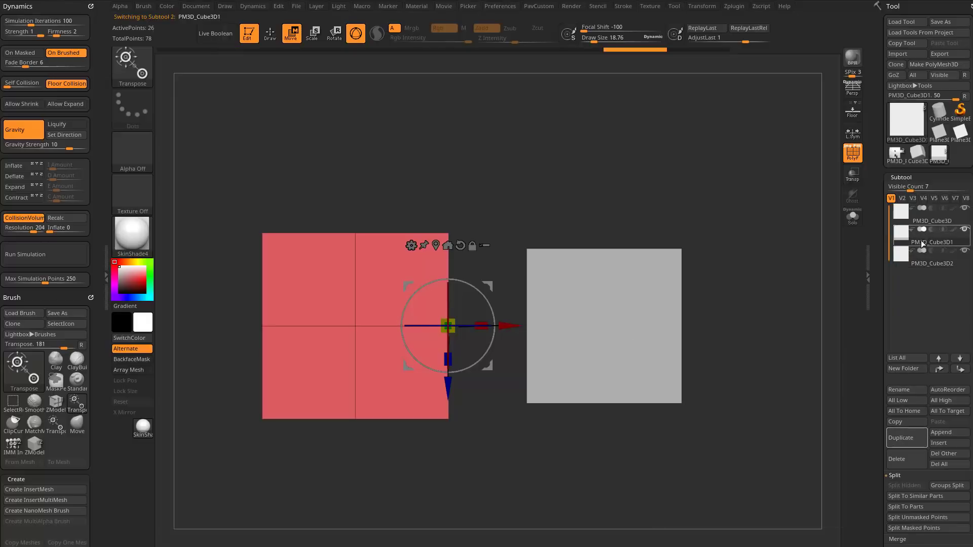
left_click(939, 369)
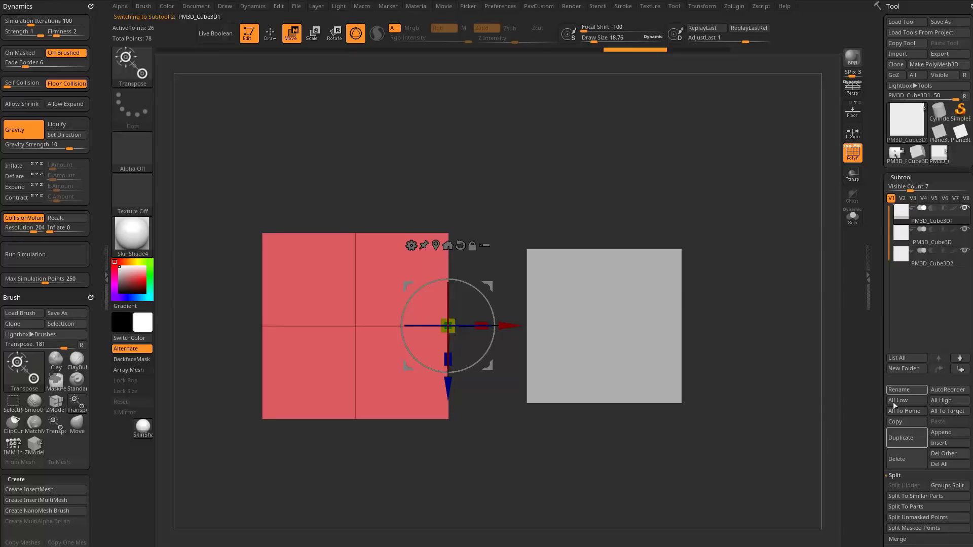
Merge the original larger cube down with the smaller cube subtool.
scroll(892, 436, "down", 3)
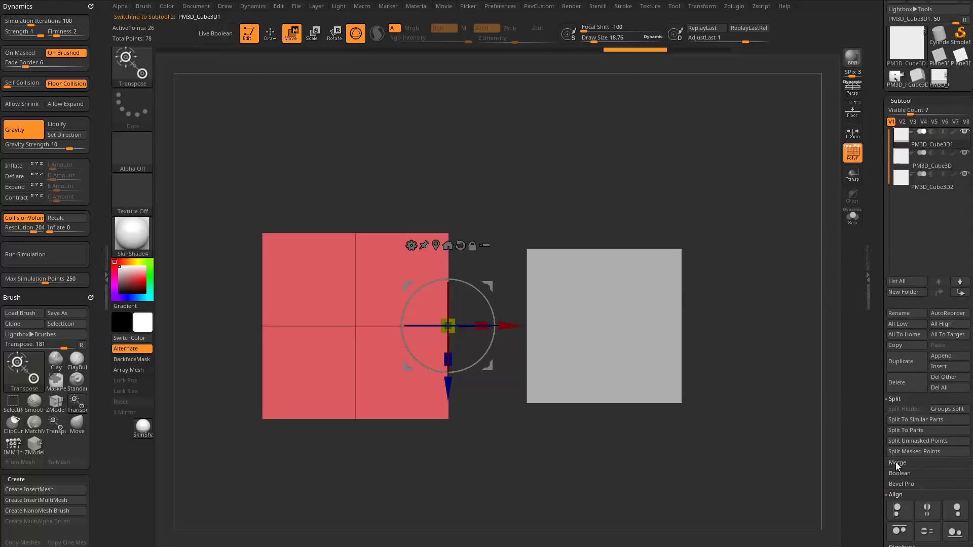
left_click(907, 475)
left_click(893, 494)
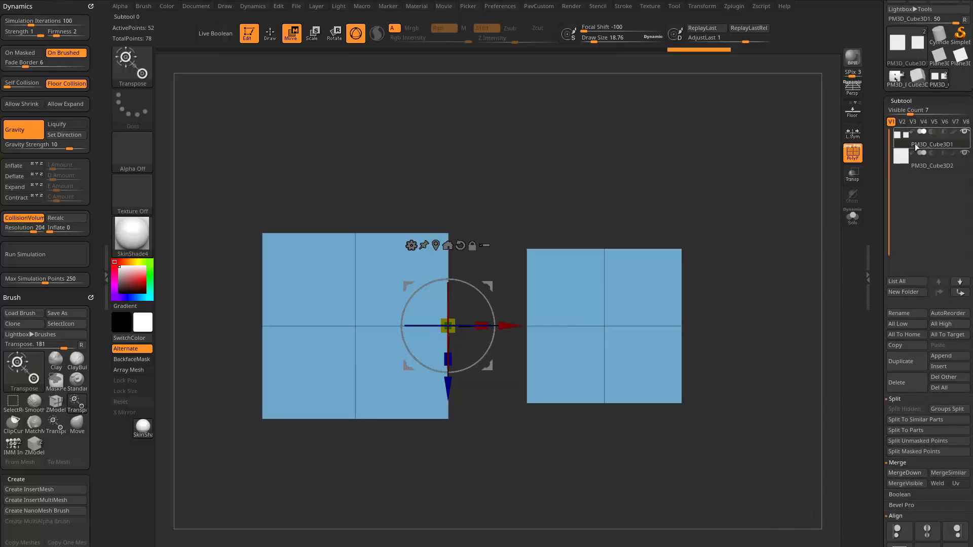
Delete the larger cube from the merged subtool in Solo mode and reselect the smaller cube with both subtools visible.
left_click(852, 217)
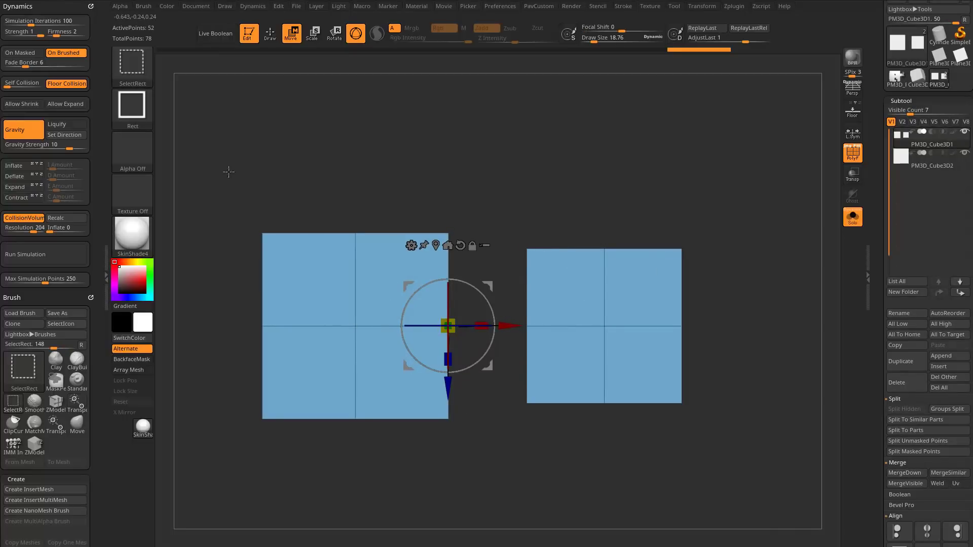
left_click_drag(222, 166, 475, 475, "ctrl+shift")
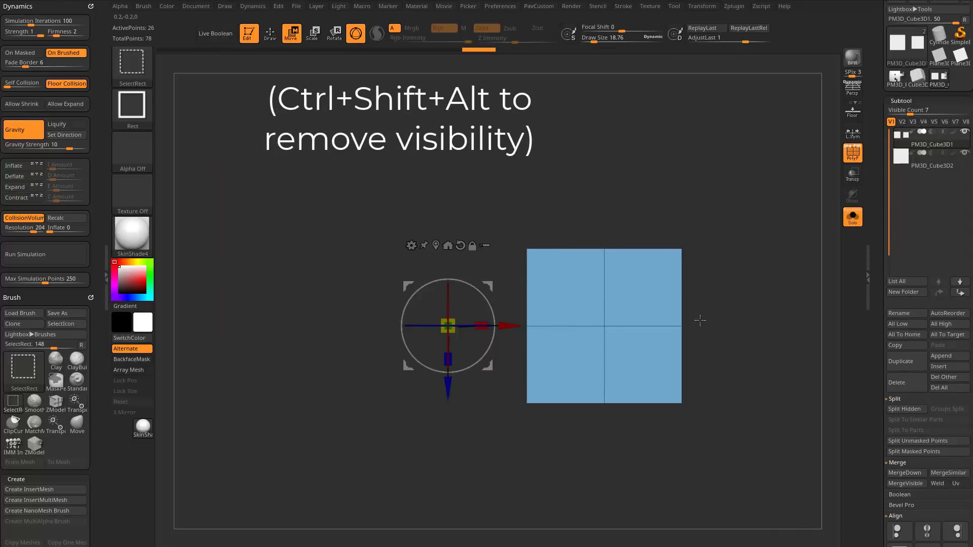
key("2")
left_click(724, 249)
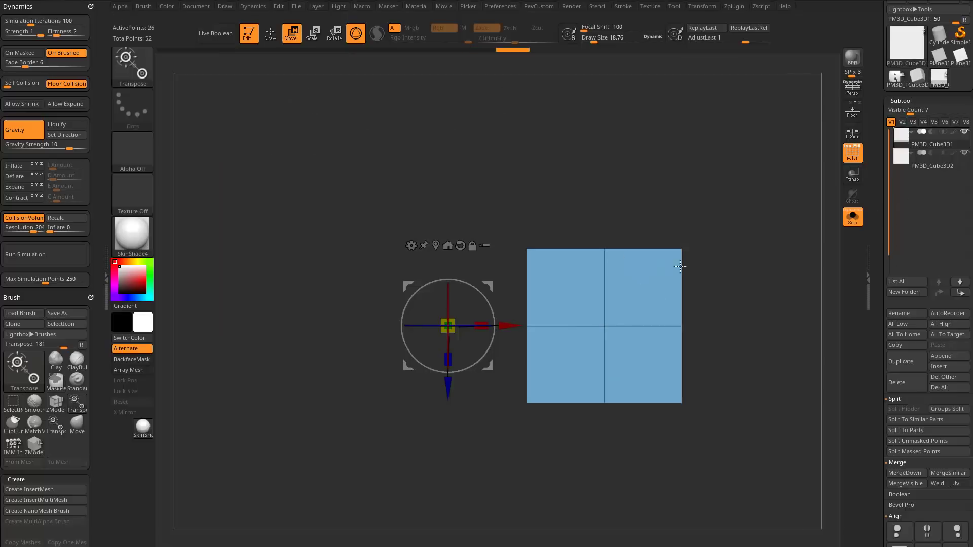
left_click(922, 171)
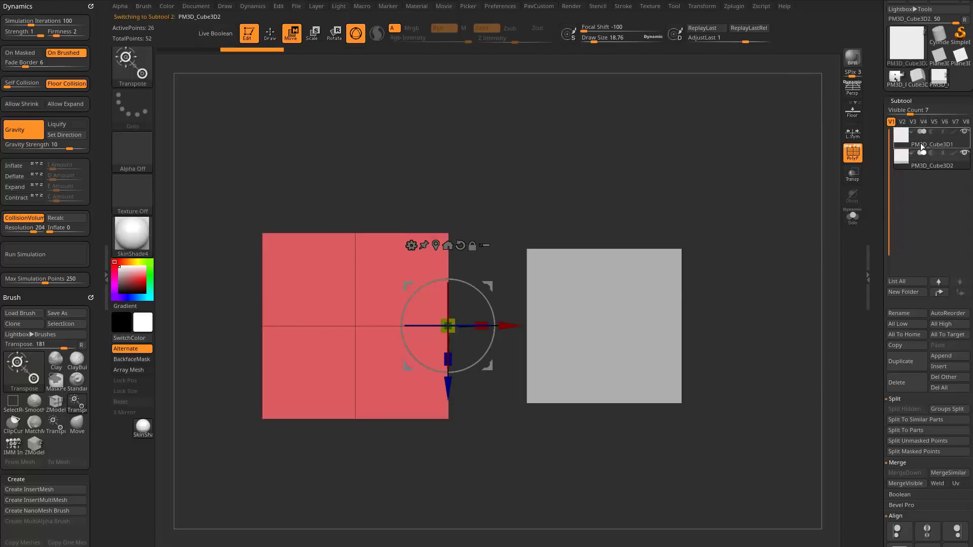
left_click(597, 289, "alt")
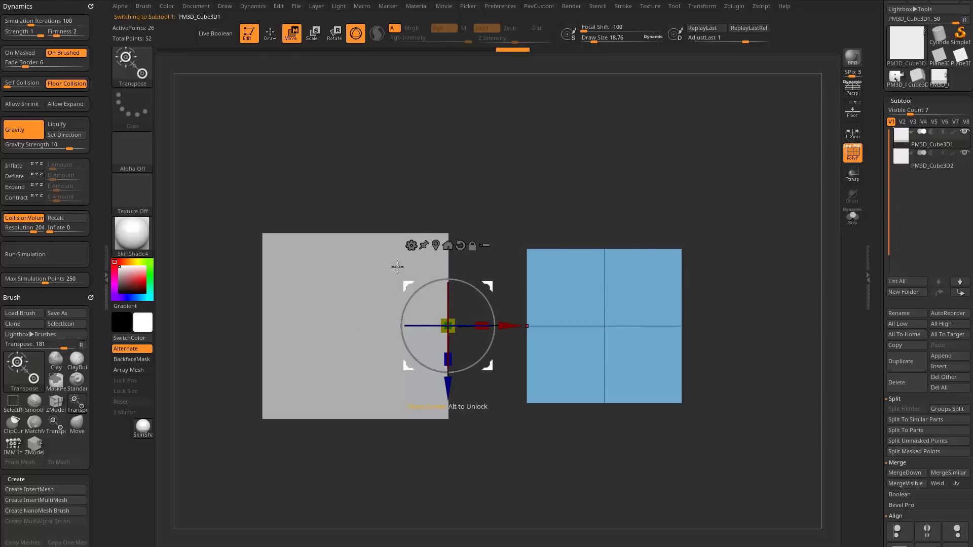
Try to rotate the smaller cube about the gizmo on the larger cube's side face and undo it.
left_click_drag(488, 185, 447, 281)
left_click_drag(482, 304, 421, 280)
key("ctrl+z")
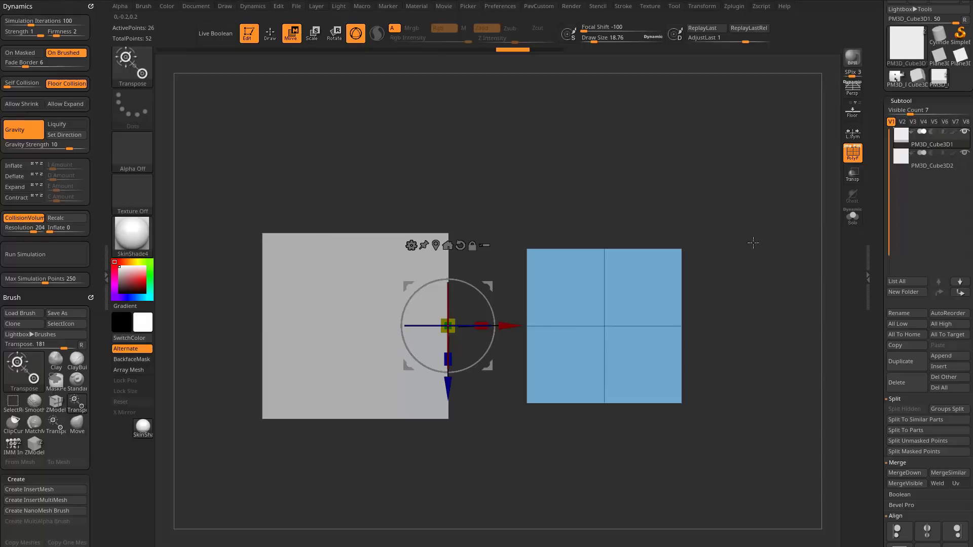
left_click_drag(753, 243, 511, 404)
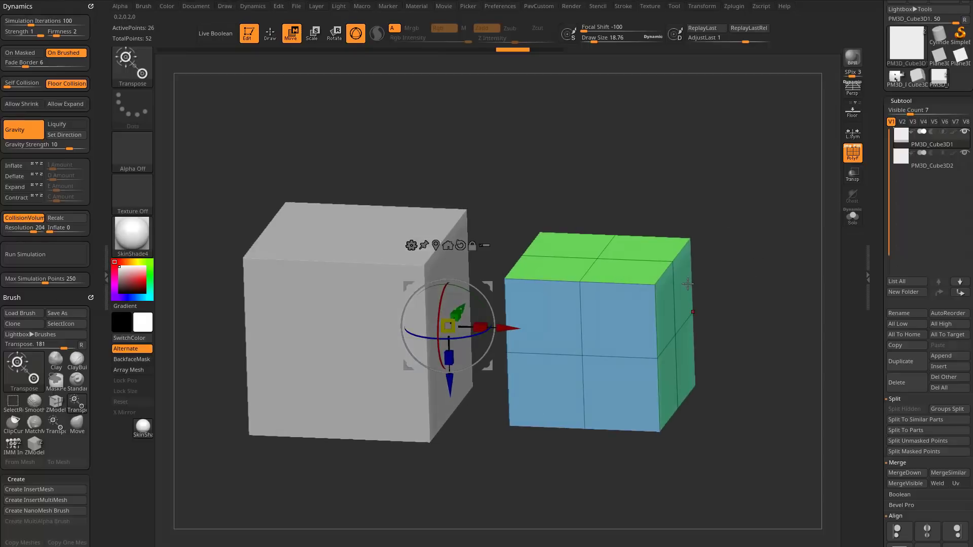
Return to Draw mode with a draw size of about 9.7 and create a new InsertMesh brush from the smaller cube's side view.
key("q")
key("s")
mouse_move(731, 257)
left_mouse_down()
mouse_move(743, 233)
mouse_move(728, 218)
mouse_move(739, 246)
left_mouse_up()
mouse_move(740, 240)
left_mouse_down()
mouse_move(718, 240)
mouse_move(755, 276)
mouse_move(722, 263)
mouse_move(731, 272)
mouse_move(586, 257)
left_mouse_up()
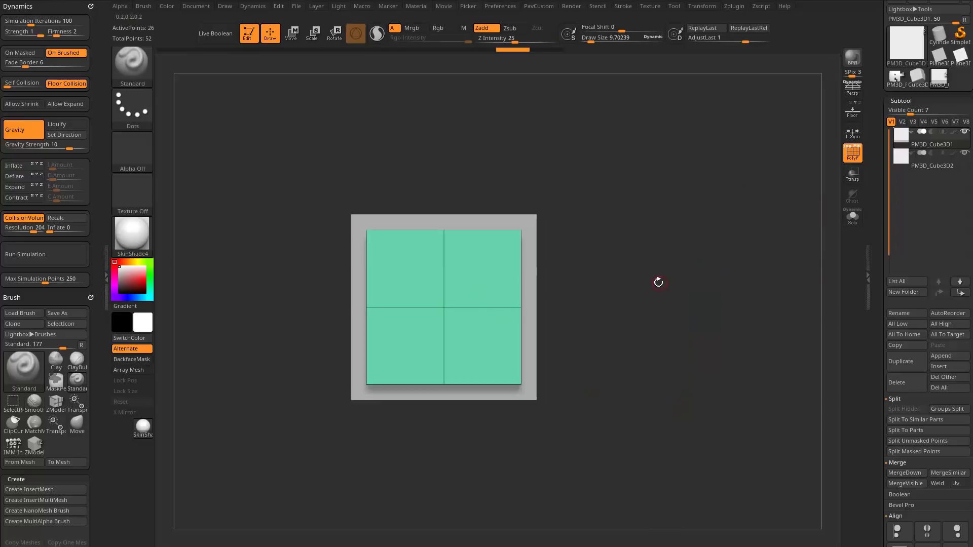
key("b")
left_click(419, 532)
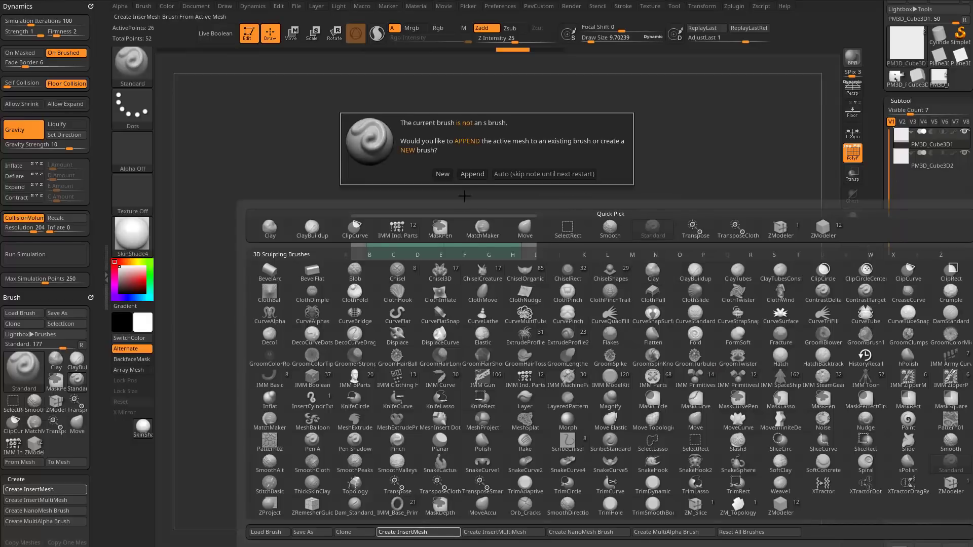
left_click(443, 174)
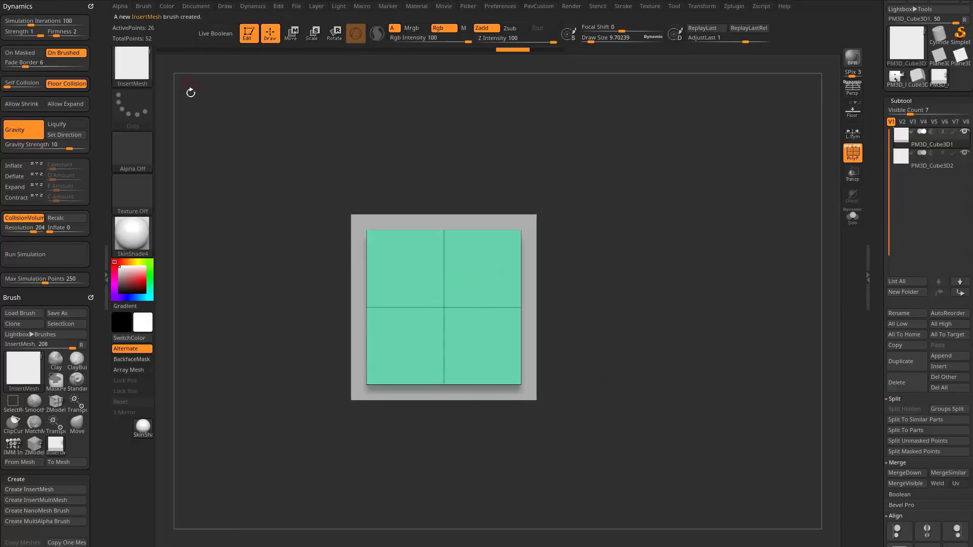
Isolate the larger cube in Solo mode and insert a first small cube on its side face with the InsertMesh brush.
left_click_drag(578, 217, 679, 168)
left_click(930, 170)
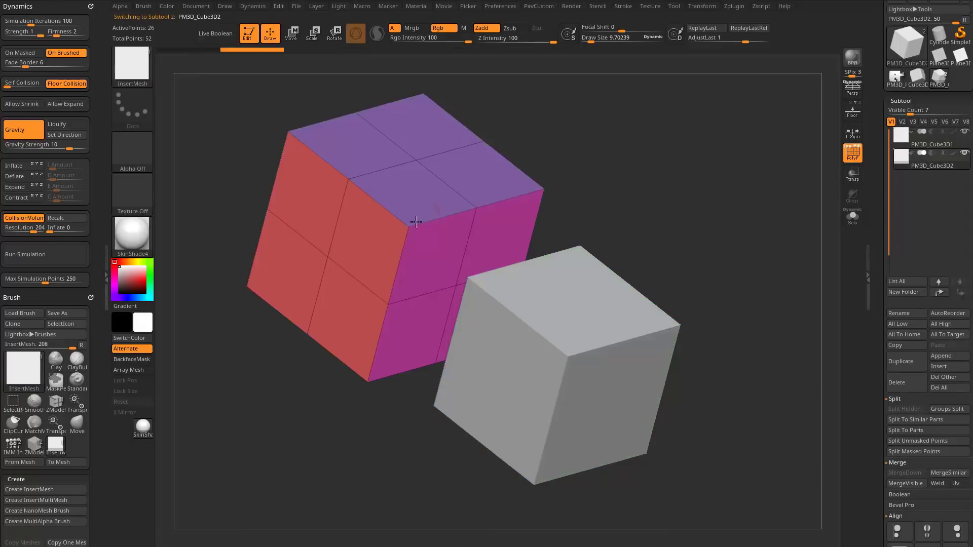
left_click(853, 217)
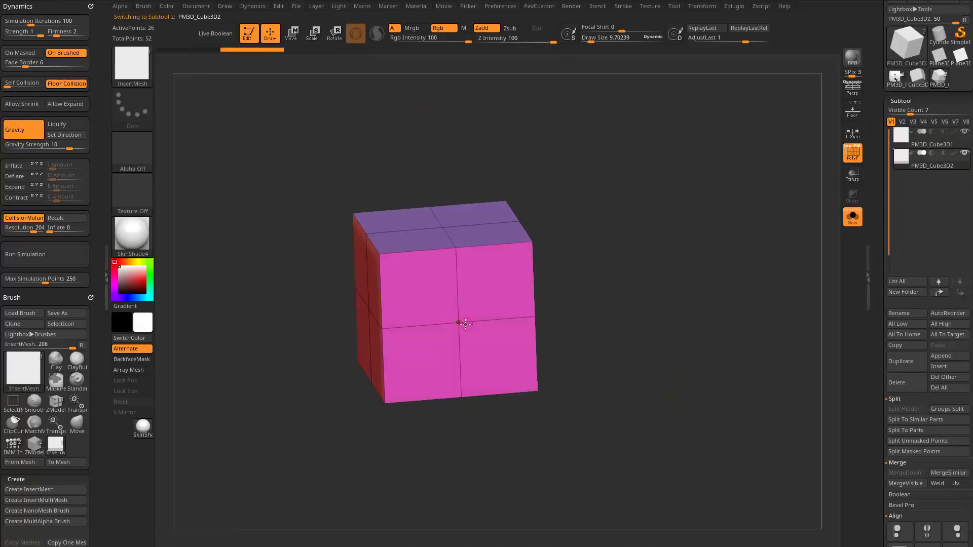
left_click_drag(462, 366, 463, 375)
mouse_move(547, 324)
left_mouse_down()
mouse_move(707, 297)
mouse_move(701, 281)
left_mouse_up()
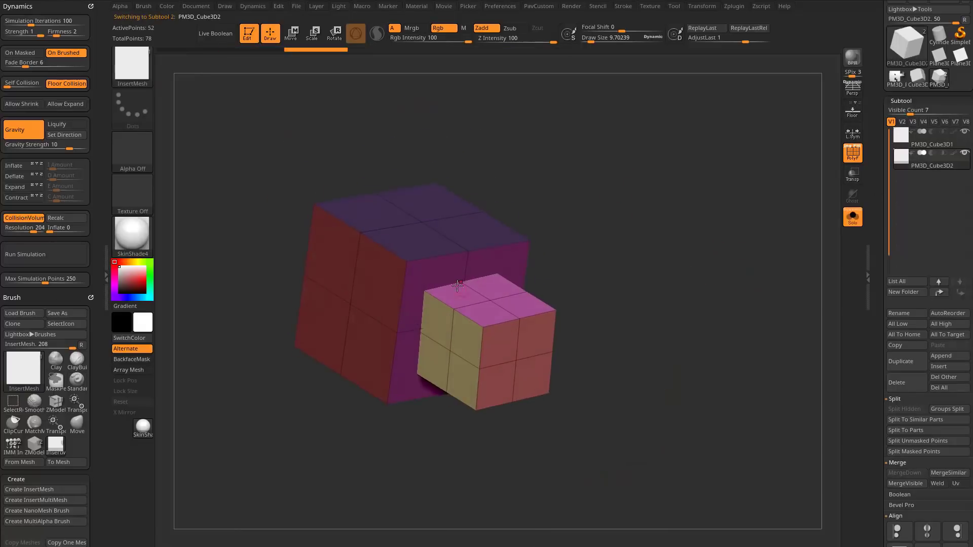
Insert more small cubes of varying sizes and angles across several faces of the larger cube.
left_click_drag(458, 287, 458, 261)
left_click_drag(440, 219, 439, 190)
left_click_drag(374, 276, 366, 252)
left_click_drag(354, 352, 351, 329)
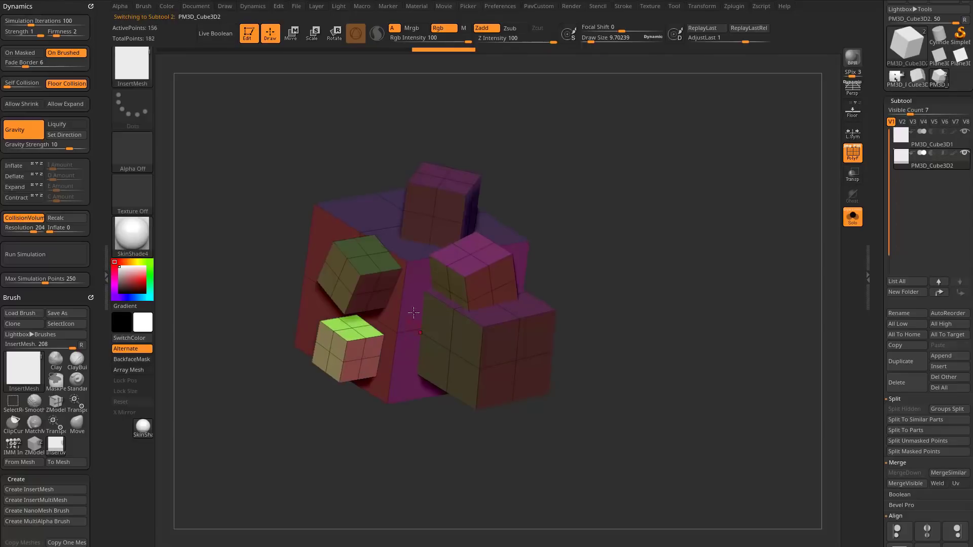
left_click_drag(418, 315, 416, 291)
mouse_move(644, 237)
left_mouse_down()
mouse_move(686, 213)
mouse_move(664, 305)
mouse_move(623, 333)
mouse_move(534, 266)
mouse_move(547, 231)
left_mouse_up()
left_click_drag(538, 212, 536, 181)
left_click_drag(653, 201, 651, 226)
left_click_drag(481, 170, 480, 134)
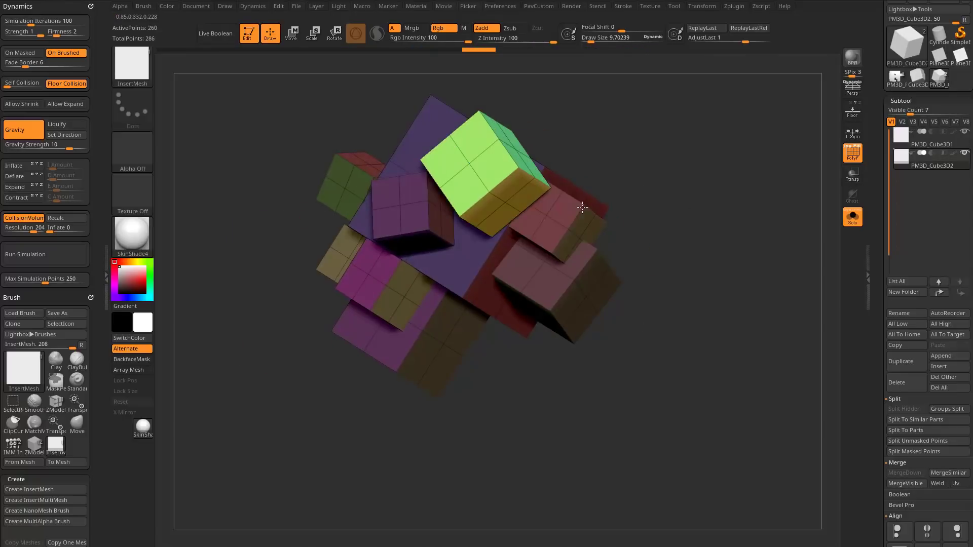
mouse_move(697, 212)
left_mouse_down()
mouse_move(688, 150)
mouse_move(730, 282)
mouse_move(667, 264)
mouse_move(697, 201)
mouse_move(707, 269)
left_mouse_up()
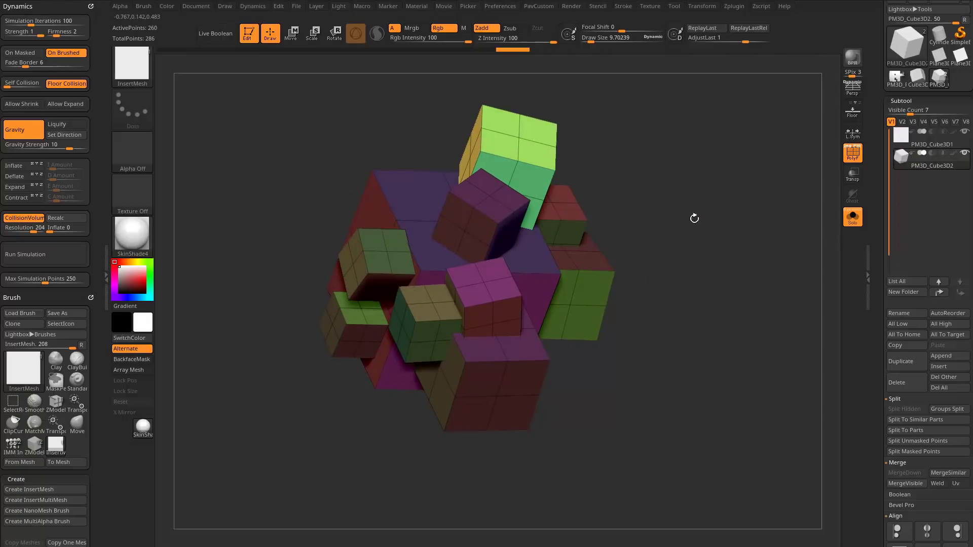
Undo all the cubes inserted on the larger cube and turn off Solo mode.
key("ctrl+z")
key("ctrl+z")
key("ctrl+z")
key("ctrl+z")
key("ctrl+z")
key("ctrl+z")
key("ctrl+z")
key("ctrl+z")
key("ctrl+z")
key("ctrl+z")
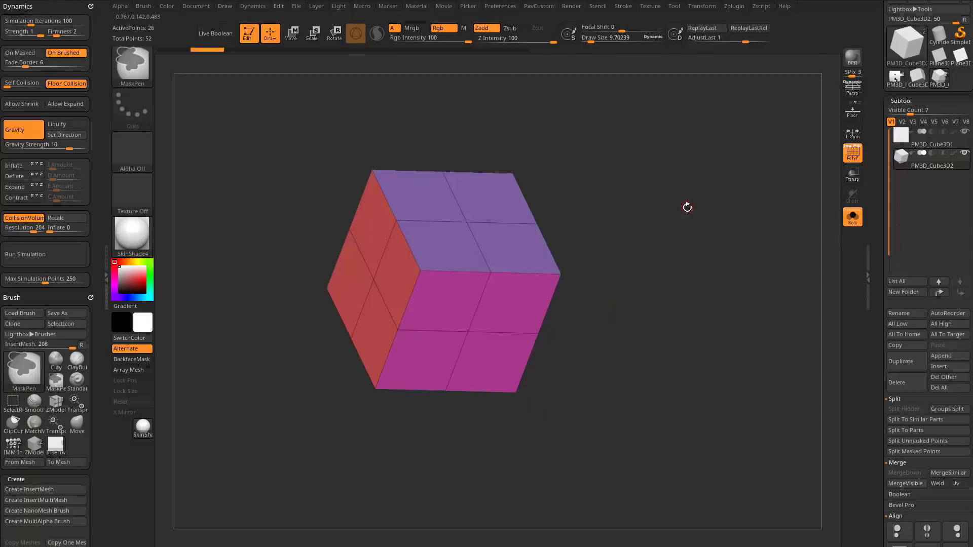
left_click(856, 222)
Switch to the Standard brush and select the smaller cube subtool.
mouse_move(717, 326)
left_mouse_down()
mouse_move(701, 273)
mouse_move(720, 234)
mouse_move(761, 227)
left_mouse_up()
key("b")
key("s")
key("t")
left_click_drag(750, 205, 696, 241)
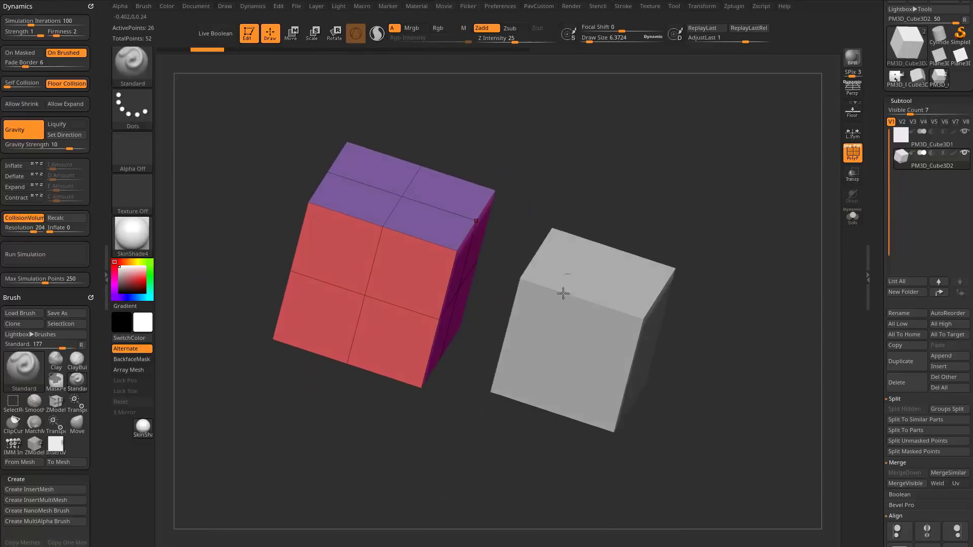
left_click(537, 270, "alt")
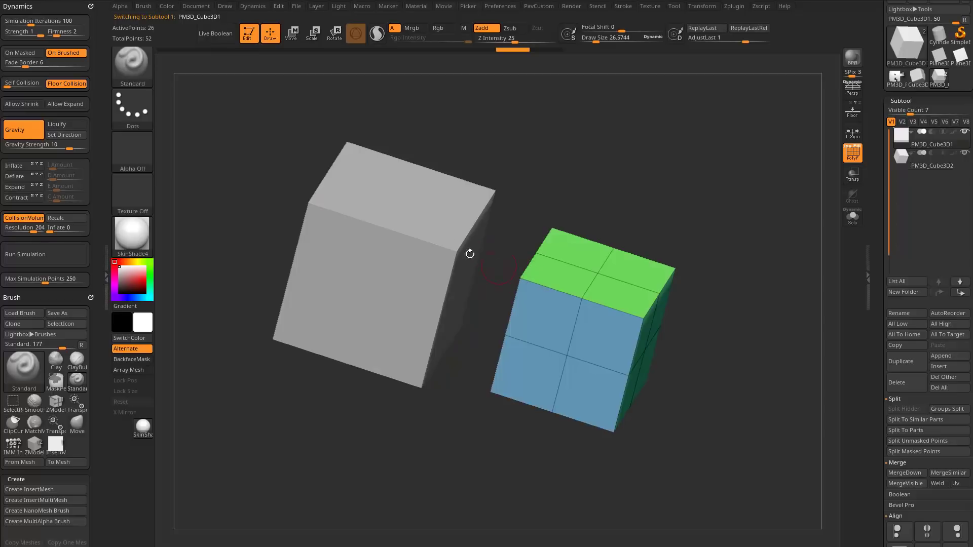
left_click_drag(693, 191, 700, 214, "alt")
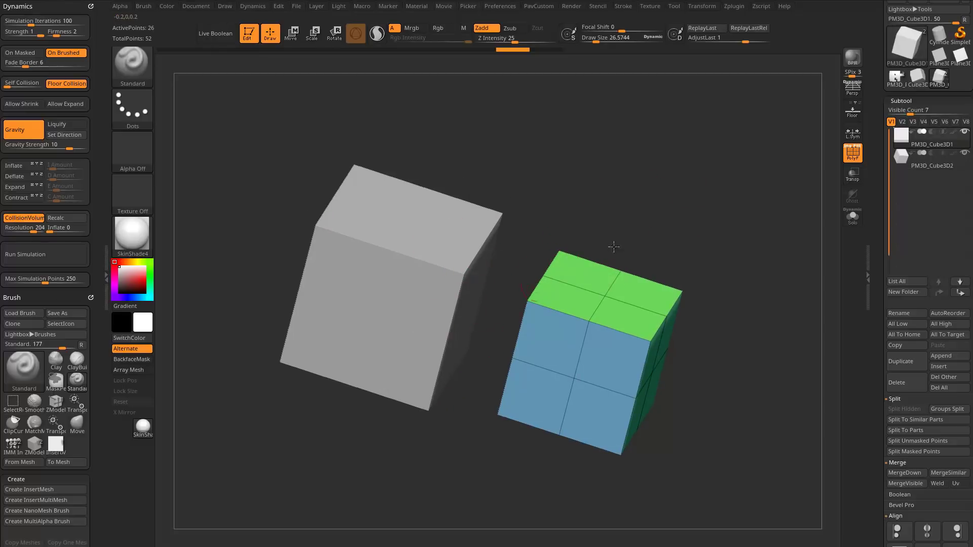
Merge the two cube subtools into a single subtool with MergeDown.
left_click_drag(614, 247, 741, 300)
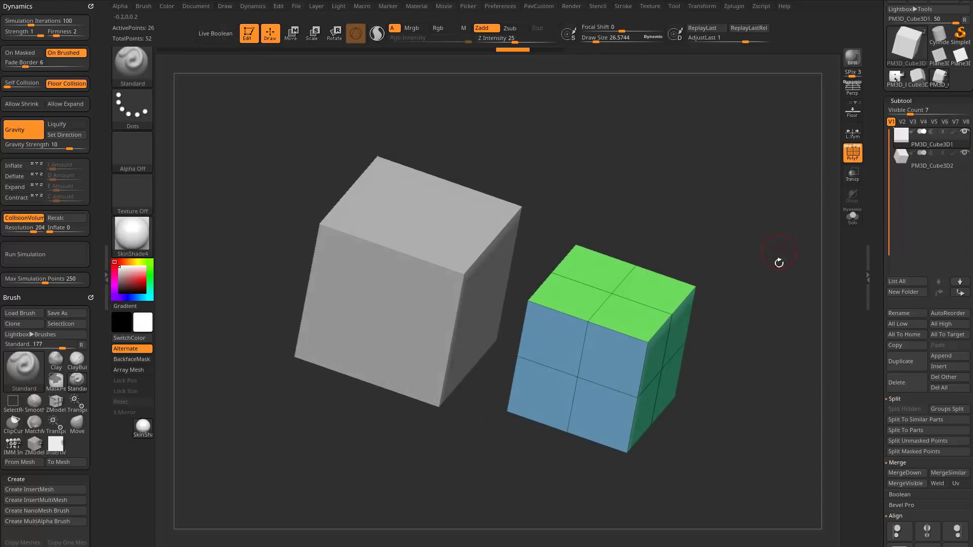
left_click_drag(873, 317, 881, 257)
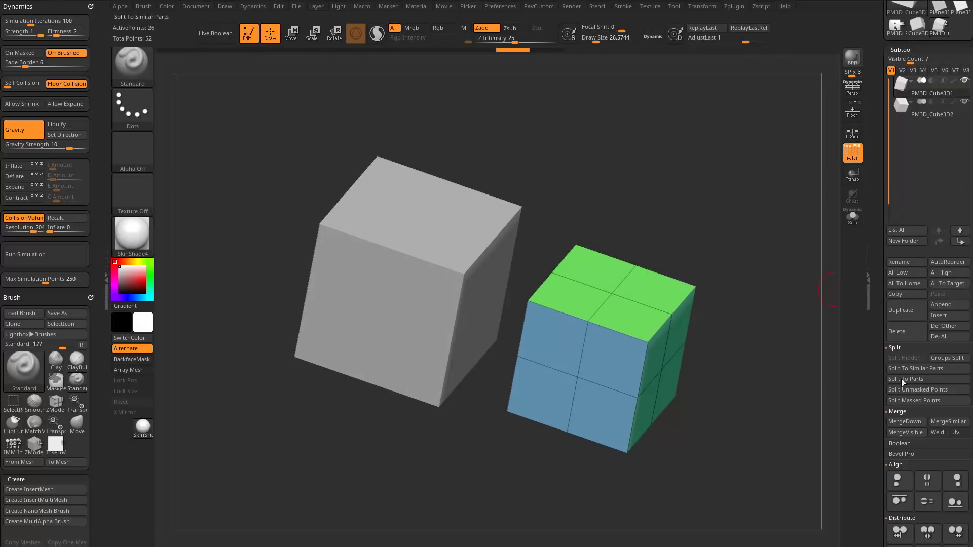
left_click(904, 423)
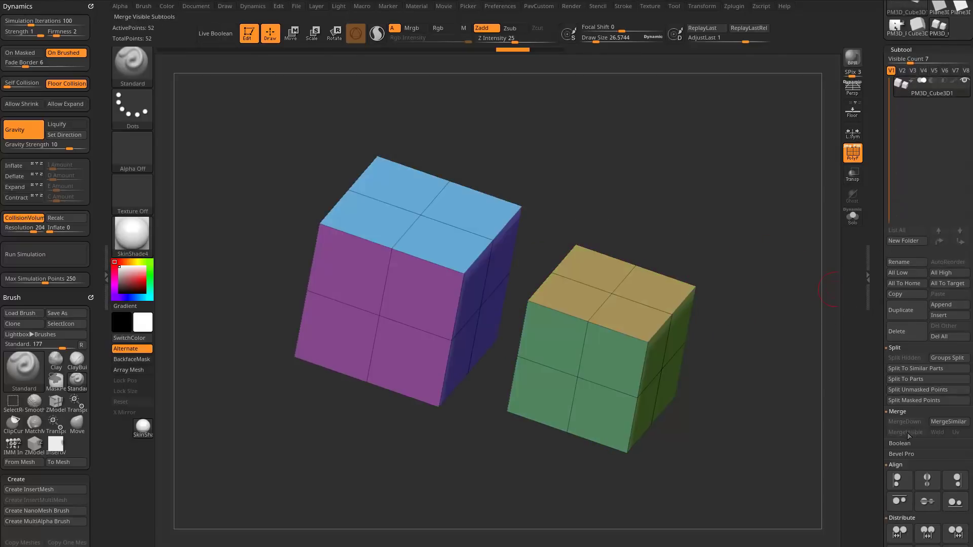
Mask everything except the half of the smaller cube nearest the larger cube and activate the Move gizmo.
mouse_move(601, 219)
left_mouse_down()
mouse_move(692, 183)
mouse_move(705, 221)
mouse_move(724, 217)
mouse_move(751, 189)
mouse_move(712, 193)
mouse_move(745, 173)
left_mouse_up()
key("s")
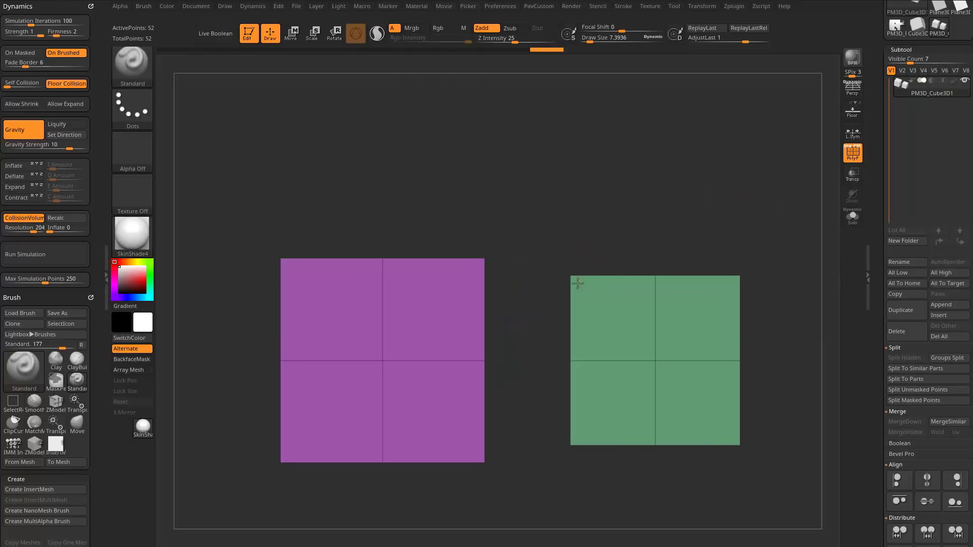
left_click_drag(548, 220, 598, 463, "ctrl")
key("w")
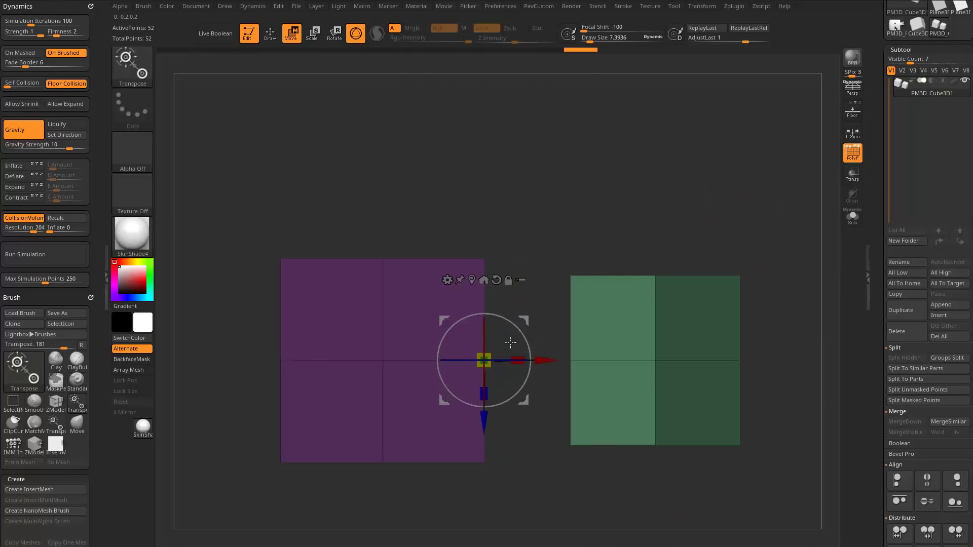
Position the gizmo on the larger cube's facing side and scale the unmasked points along X until they lie flat against it.
right_click_drag(489, 356, 469, 400)
left_click_drag(444, 322, 299, 459, "alt")
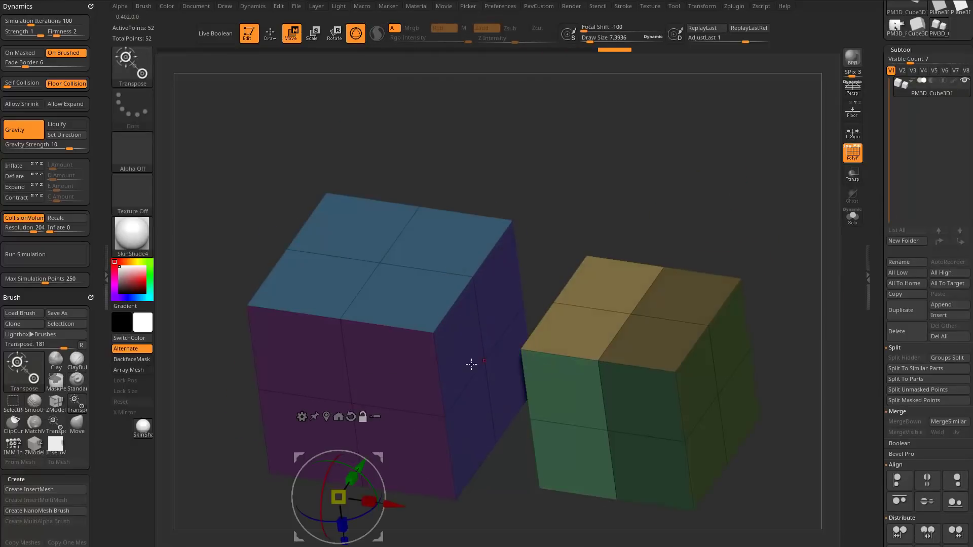
left_click(484, 361, "alt")
left_click_drag(668, 202, 673, 198, "shift")
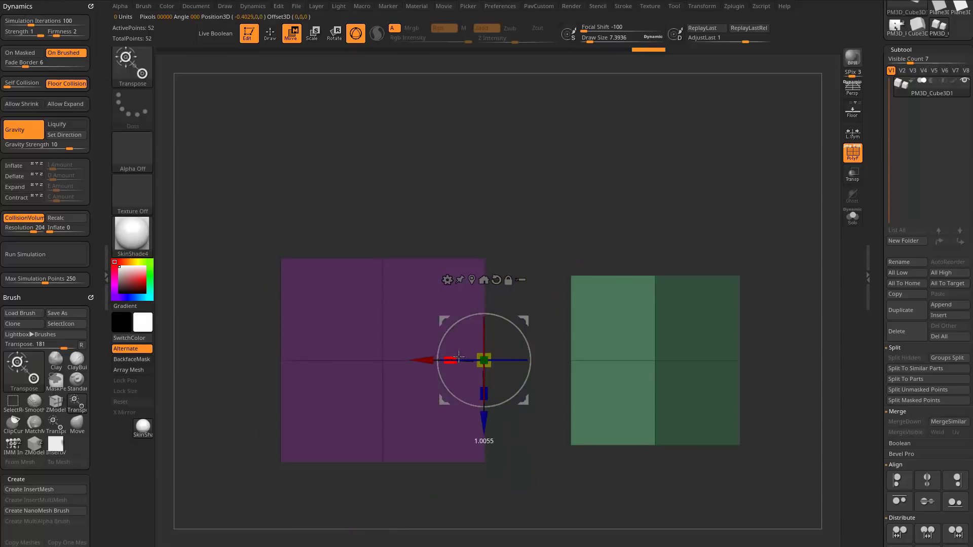
left_click_drag(458, 357, 646, 343)
left_click_drag(448, 357, 520, 359)
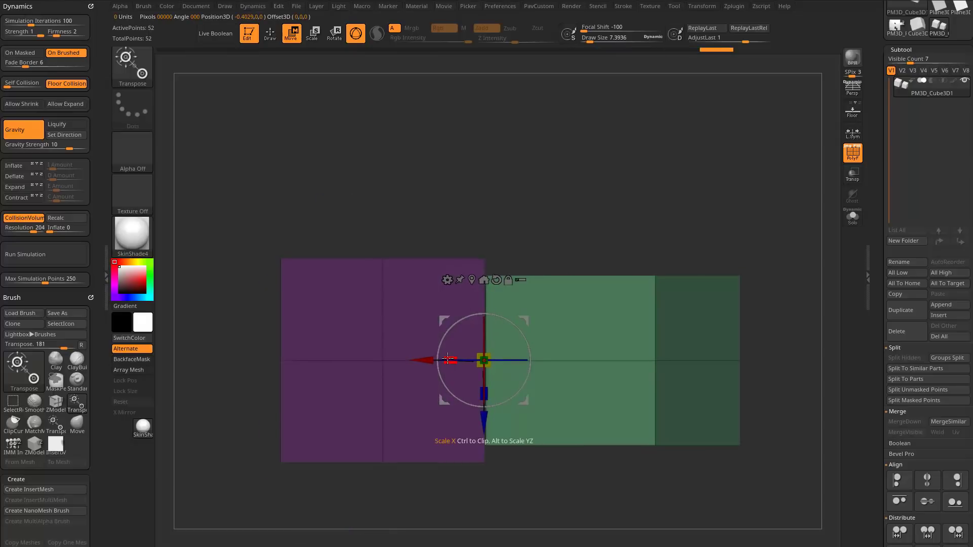
Return to Draw mode, clear the mask, and undo the stretch of the smaller cube.
key("q")
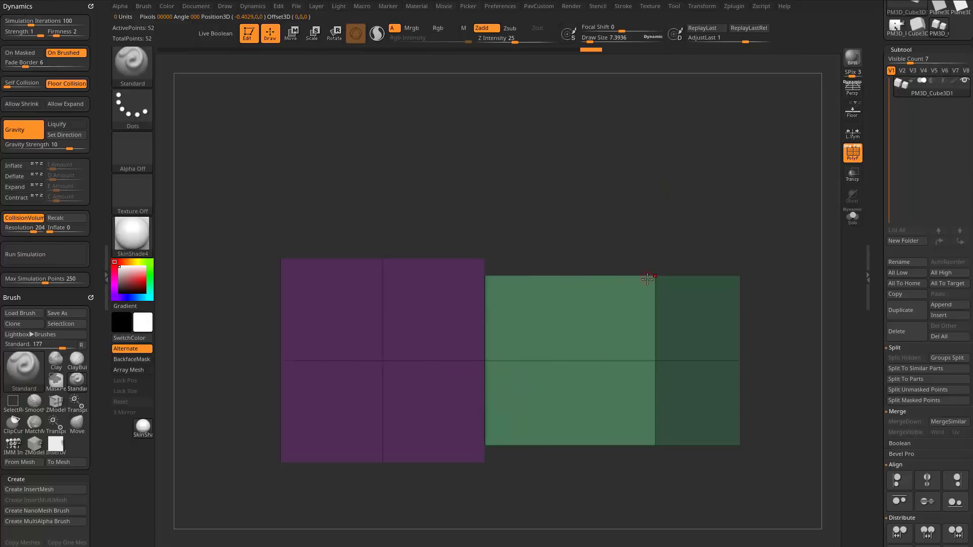
left_click_drag(570, 200, 733, 326)
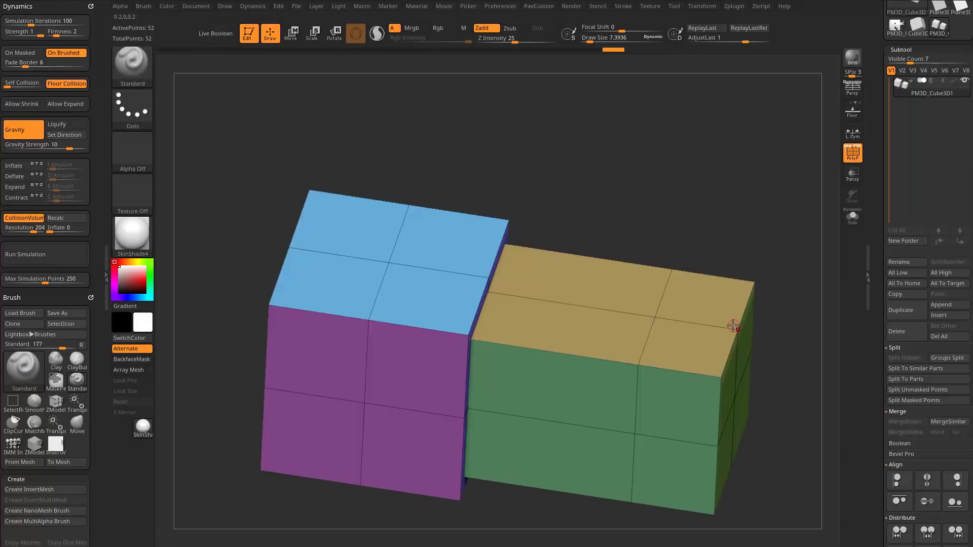
left_click_drag(707, 231, 706, 215)
left_click(701, 228, "ctrl")
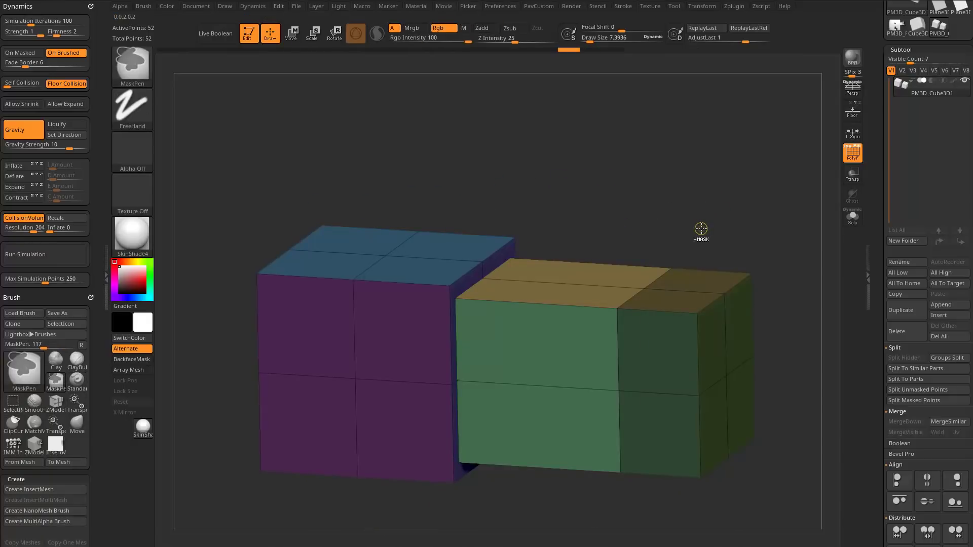
key("ctrl+z")
key("ctrl+z")
key("ctrl+z")
Choose the ZModeler brush with the Move point action, the By Brush Radius target and the Snap To Surface modifier.
mouse_move(689, 195)
left_mouse_down("ctrl")
mouse_move(717, 201)
mouse_move(680, 228)
mouse_move(671, 211)
mouse_move(661, 213)
mouse_move(656, 233)
mouse_move(593, 200)
mouse_move(554, 324)
left_mouse_up("ctrl")
key("s")
left_click(679, 228)
mouse_move(662, 263)
left_mouse_down()
mouse_move(658, 281)
mouse_move(645, 244)
mouse_move(649, 252)
left_mouse_up()
key("s")
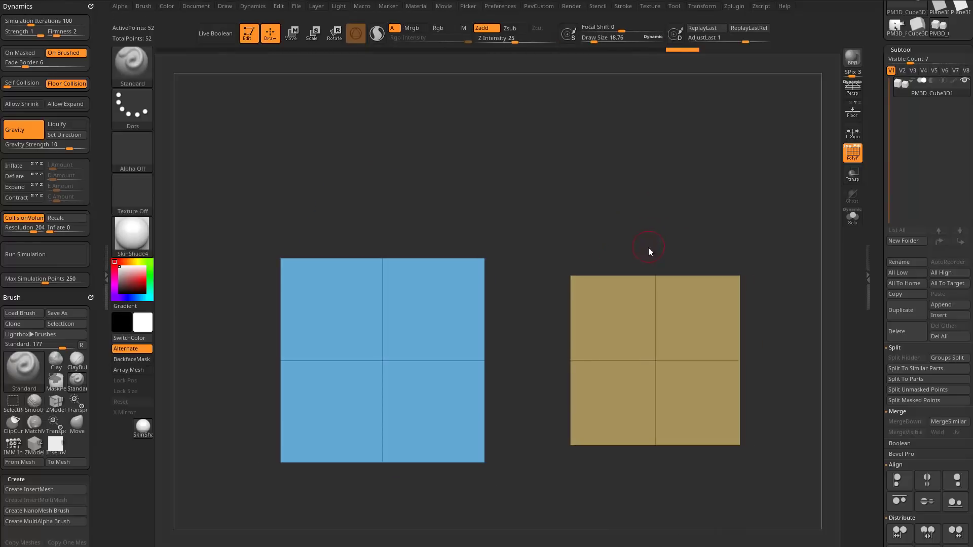
key("b")
key("m")
key("v")
key("b")
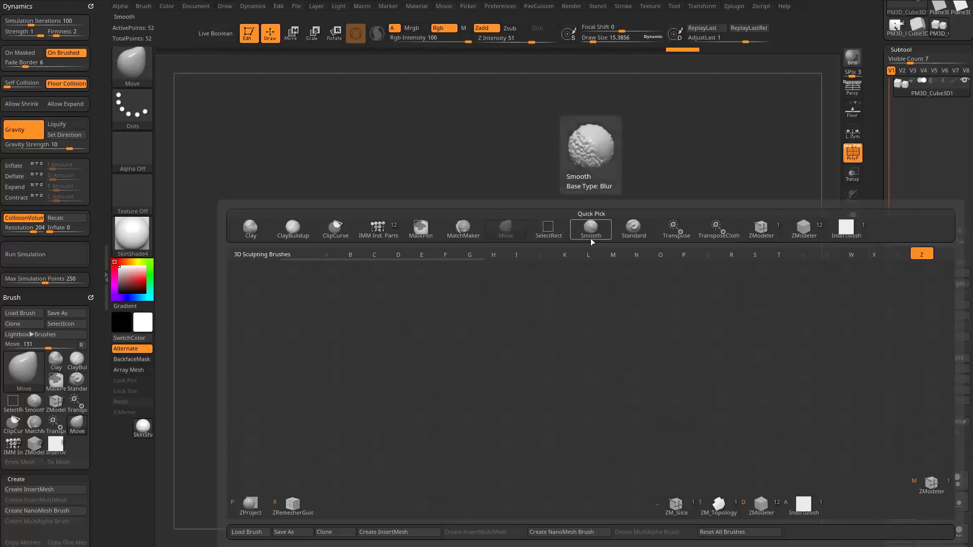
key("z")
key("m")
key("space")
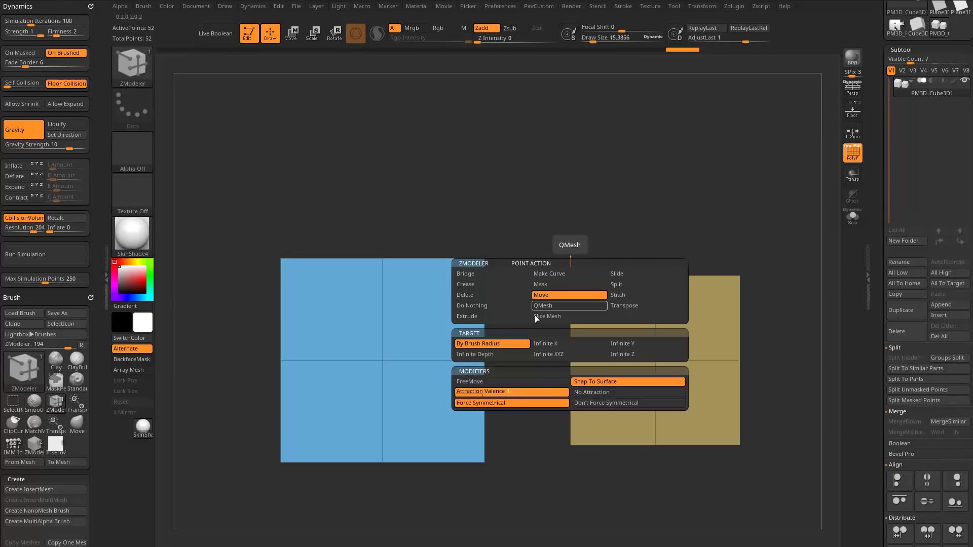
Snap one corner point of the smaller cube onto the larger cube's nearest corner and undo the move.
left_click_drag(572, 276, 608, 243)
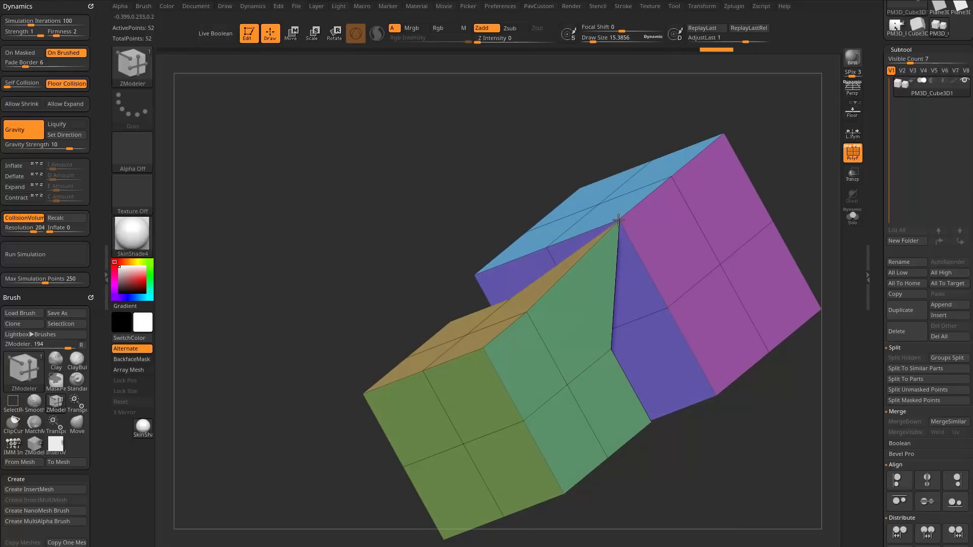
key("ctrl+z")
key("ctrl+z")
key("ctrl+z")
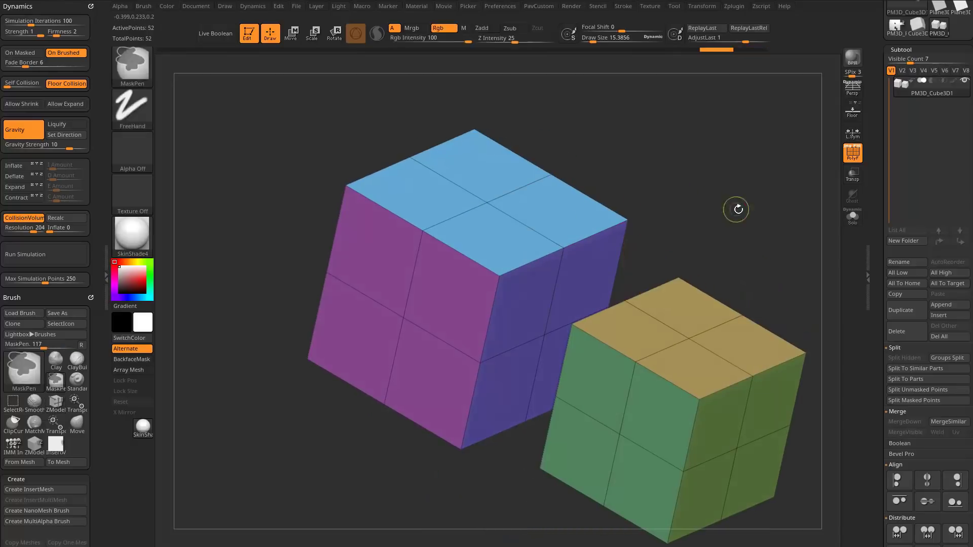
Delete the facing side polygroups of both cubes using the ZModeler Delete polygon action with the Polygroup All target.
left_click_drag(681, 183, 710, 183)
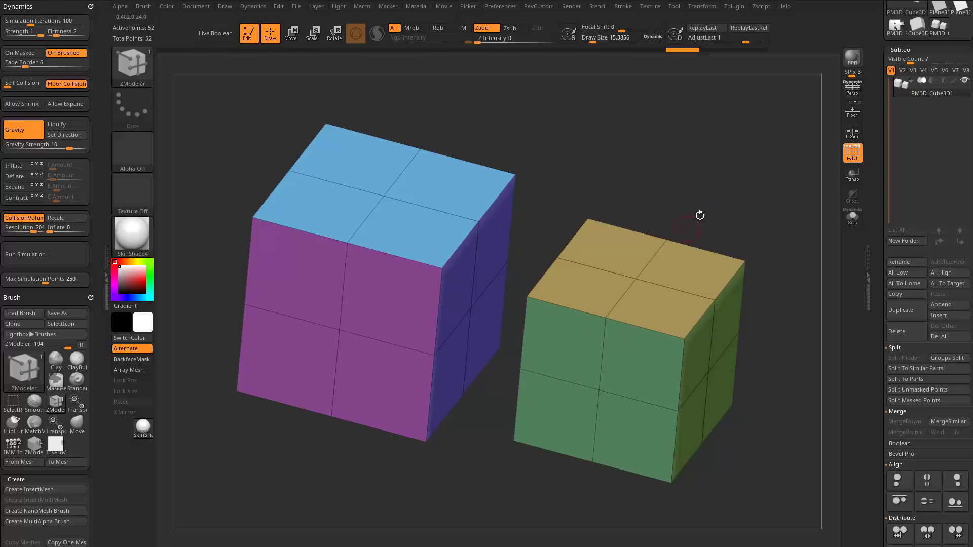
left_click_drag(700, 215, 679, 229)
left_click_drag(722, 199, 695, 169)
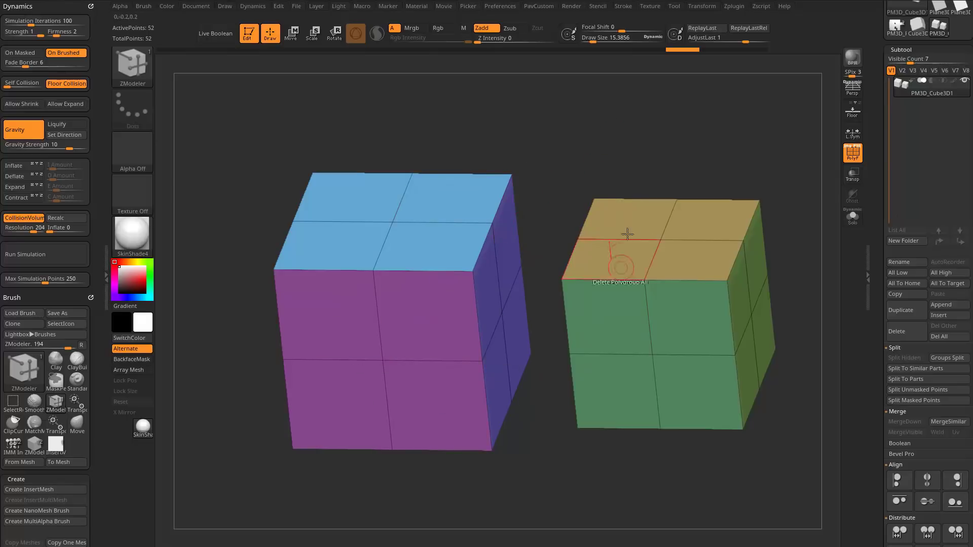
left_click_drag(647, 119, 689, 152)
mouse_move(649, 293)
left_mouse_down("alt")
mouse_move(603, 339)
mouse_move(627, 359)
left_mouse_up("alt")
left_click_drag(672, 174, 600, 176)
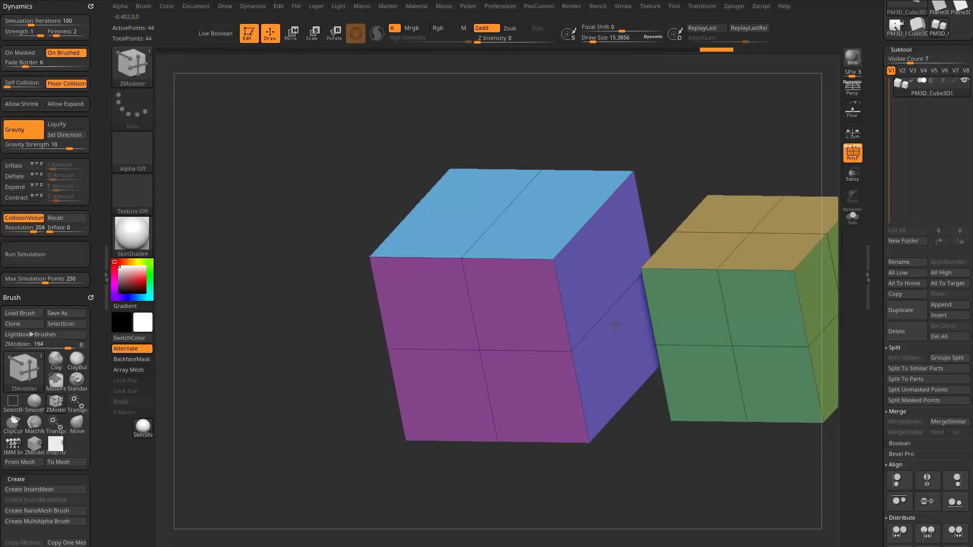
key("space")
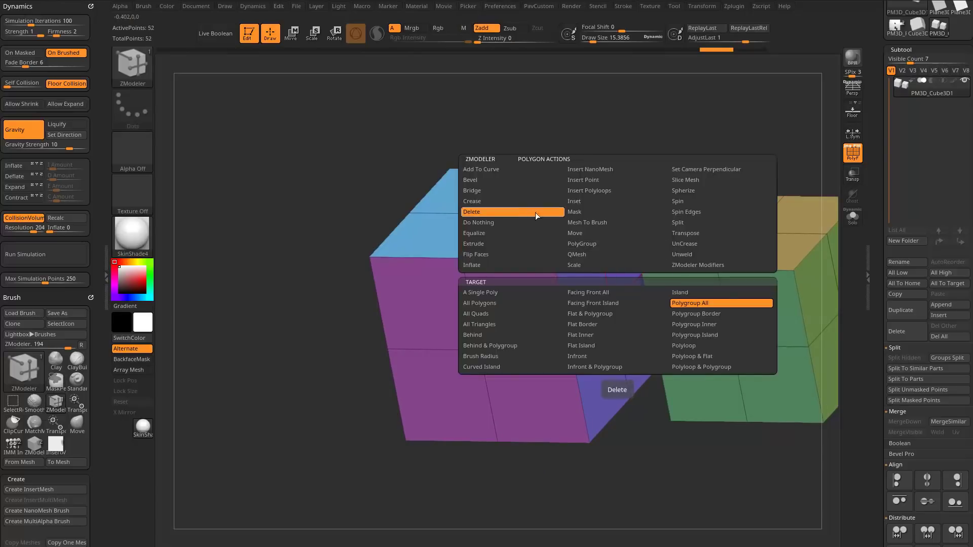
left_click(535, 212)
left_click_drag(697, 151, 695, 171)
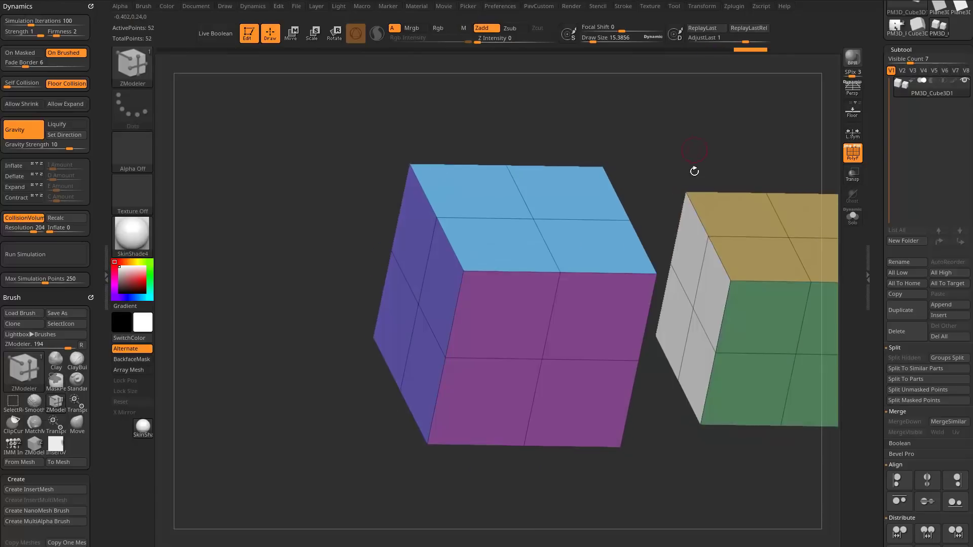
key("space")
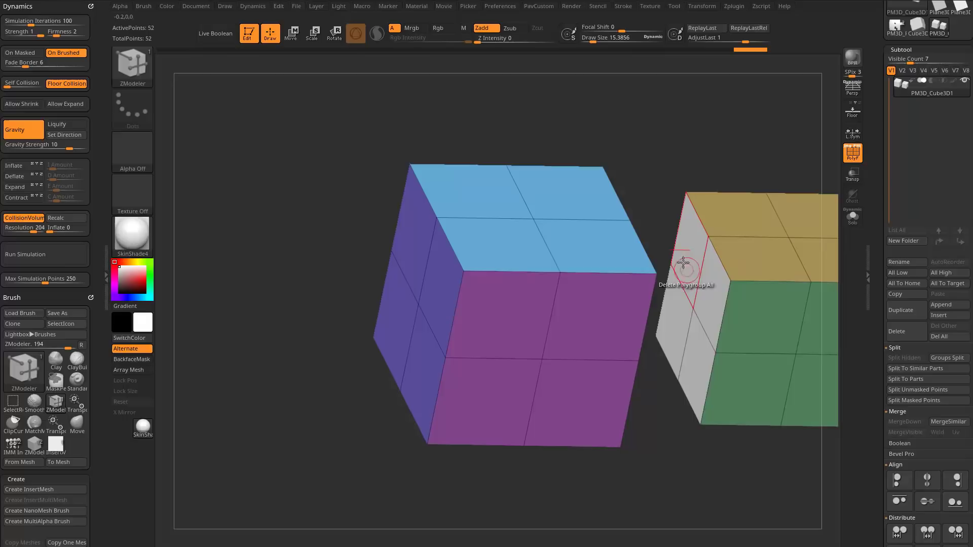
left_click(680, 260)
Reduce the brush draw size to 10.99.
mouse_move(765, 145)
left_mouse_down()
mouse_move(643, 143)
mouse_move(670, 161)
mouse_move(679, 147)
mouse_move(708, 154)
mouse_move(700, 165)
mouse_move(708, 148)
mouse_move(718, 156)
mouse_move(697, 158)
left_mouse_up()
key("s")
left_click(696, 166)
key("s")
left_click(715, 162)
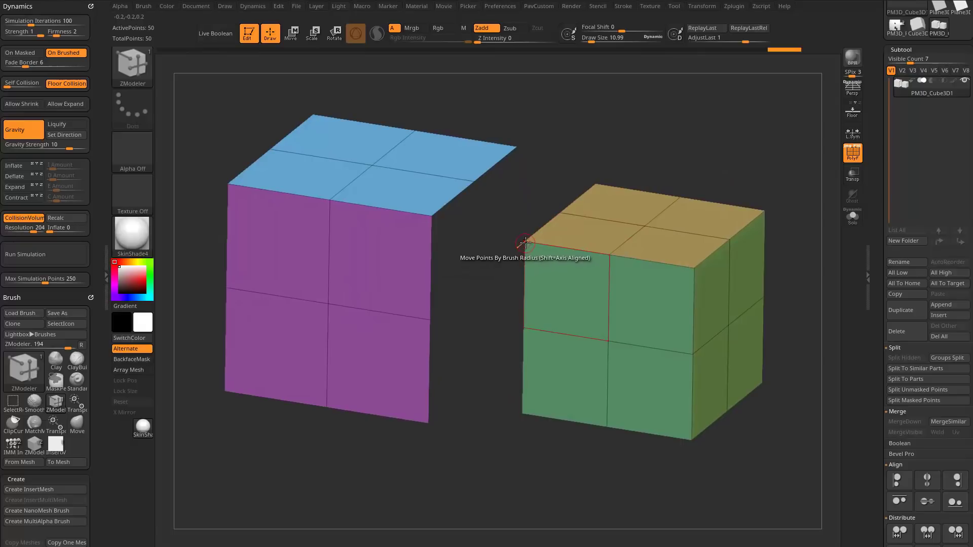
Snap points on the smaller cube's open side to matching points on the larger cube and undo the moves.
left_click_drag(525, 243, 407, 208)
left_click_drag(564, 130, 337, 74)
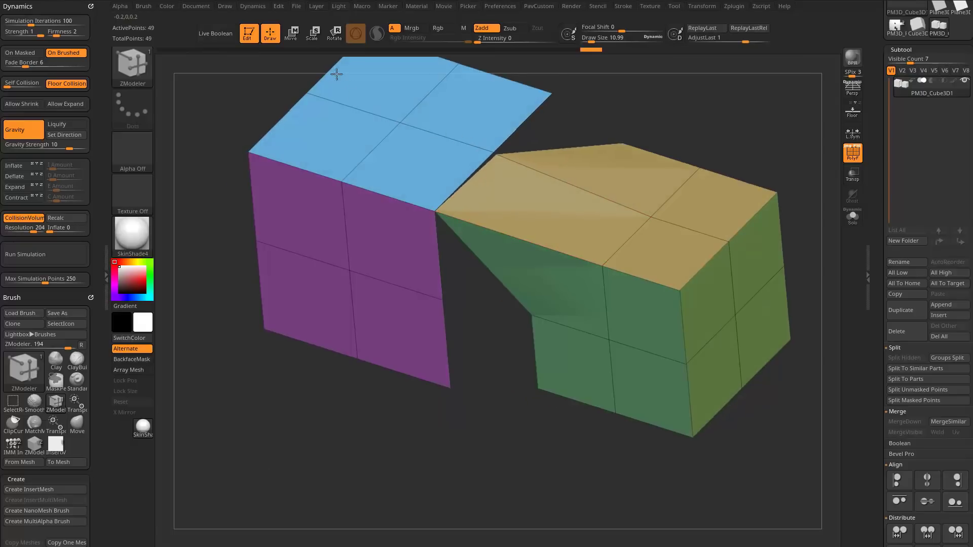
key("ctrl+z")
key("ctrl+z")
Bridge the open sides of the two cubes using the ZModeler Bridge edge action with the Two Holes target.
left_click_drag(738, 142, 648, 213)
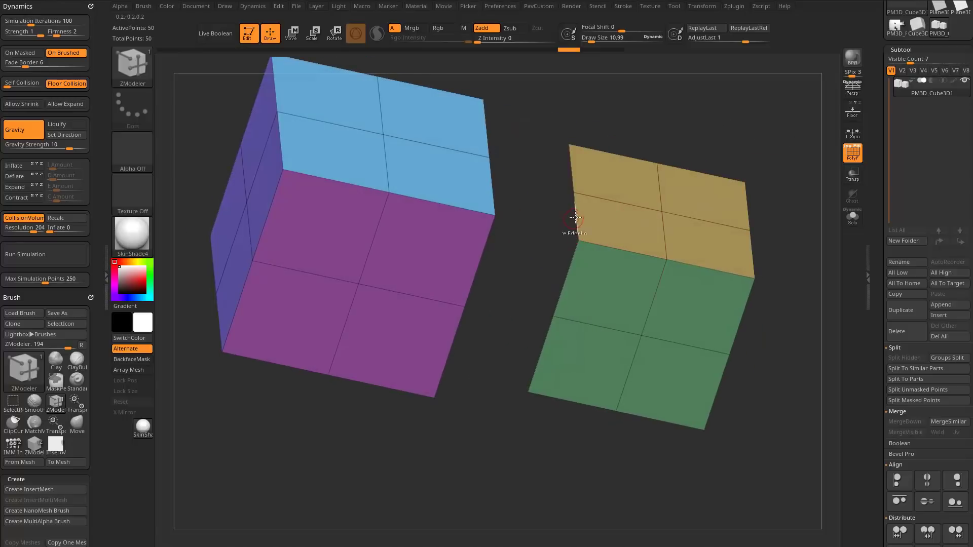
key("space")
left_click(471, 249)
left_click_drag(677, 151, 644, 176)
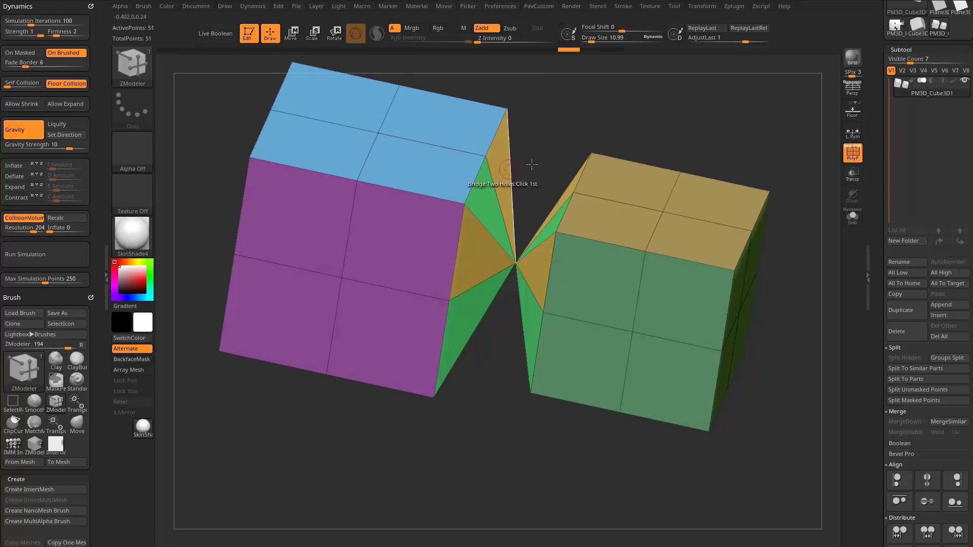
left_click_drag(475, 183, 465, 170)
left_click_drag(639, 115, 530, 258)
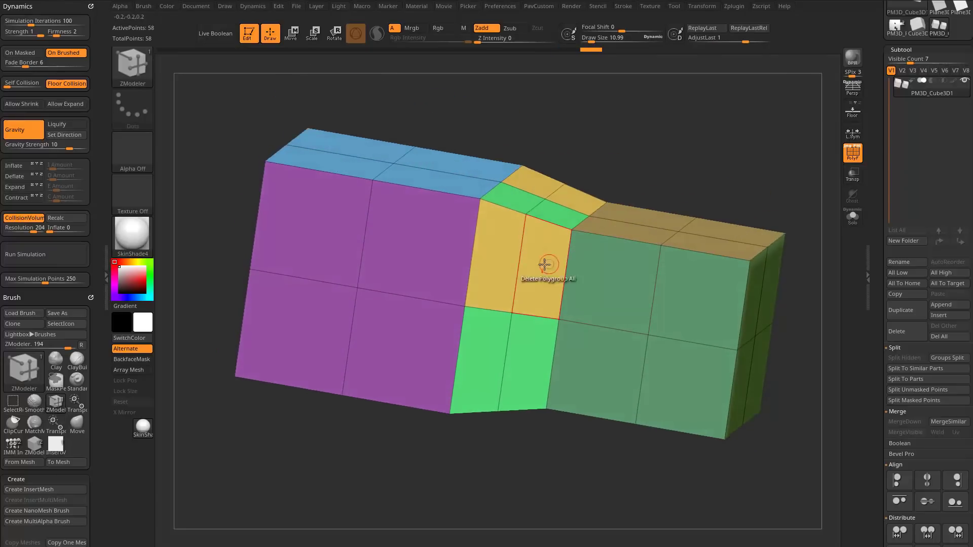
Set the ZModeler edge action to Insert Single EdgeLoop and delete the middle edge loop of the bridge.
key("space")
left_click(496, 267)
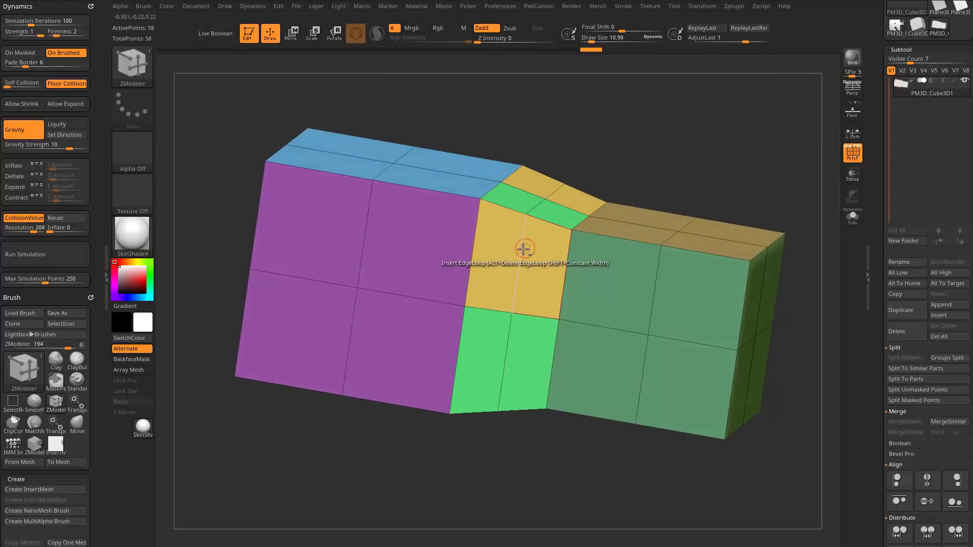
left_click(524, 247, "alt")
left_click_drag(669, 163, 534, 168)
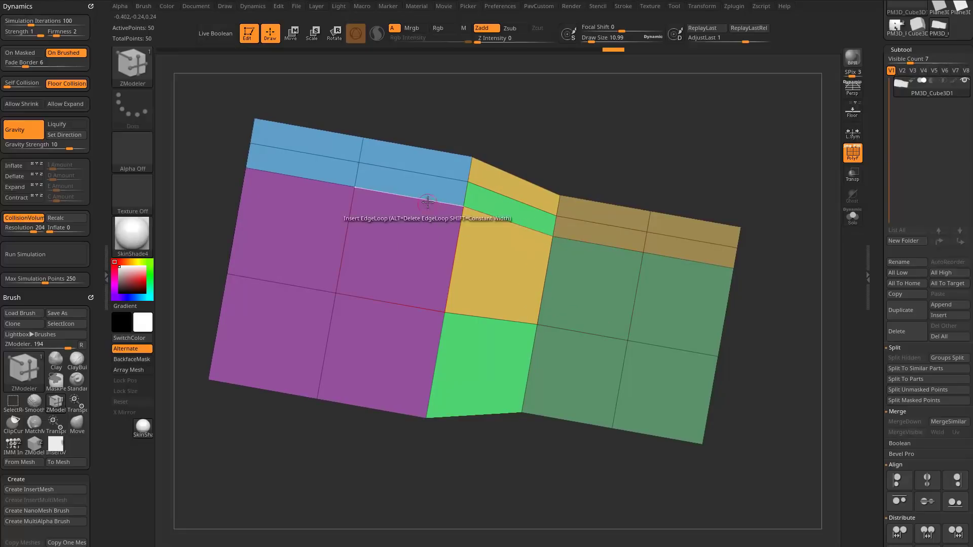
Delete the edge loop where the bridge meets the smaller cube and undo the deletion.
left_click_drag(638, 135, 621, 161)
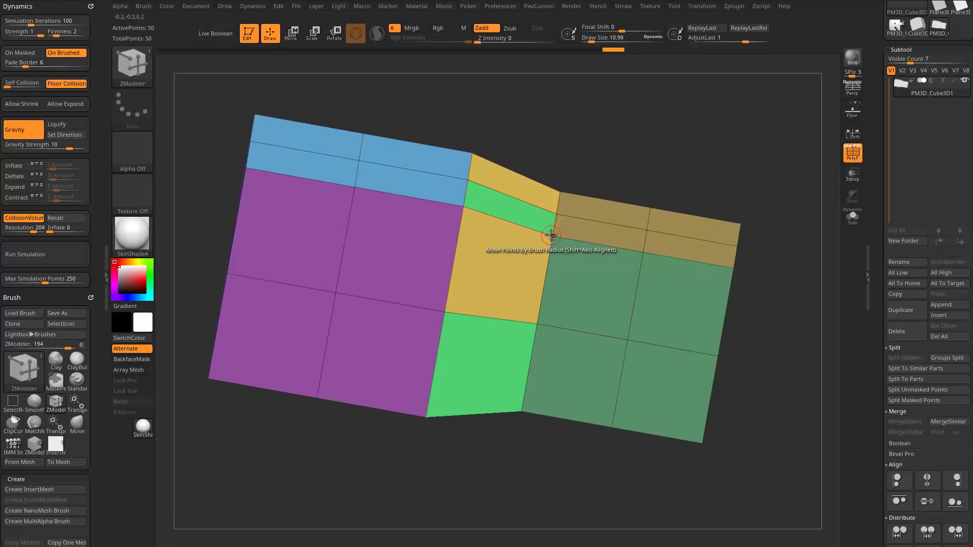
key("space")
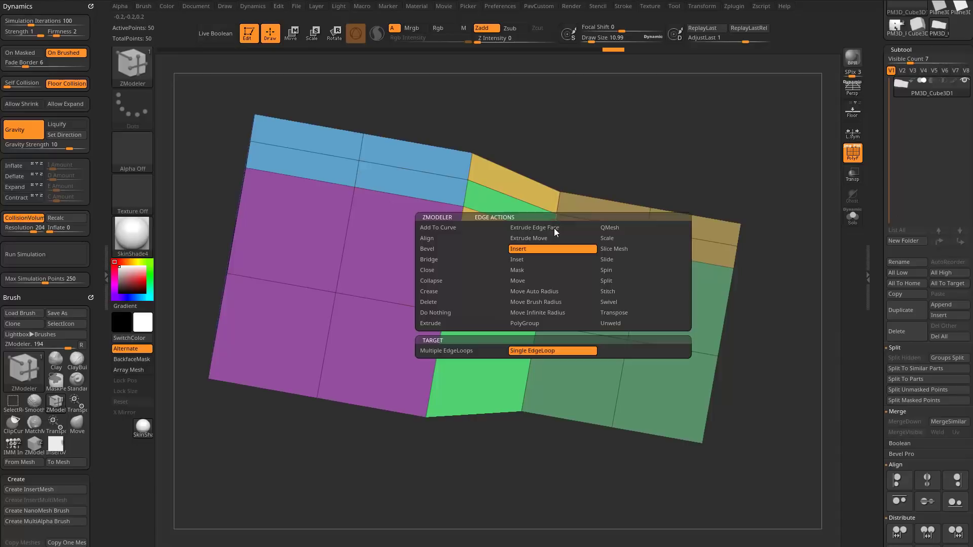
left_click(555, 226, "alt")
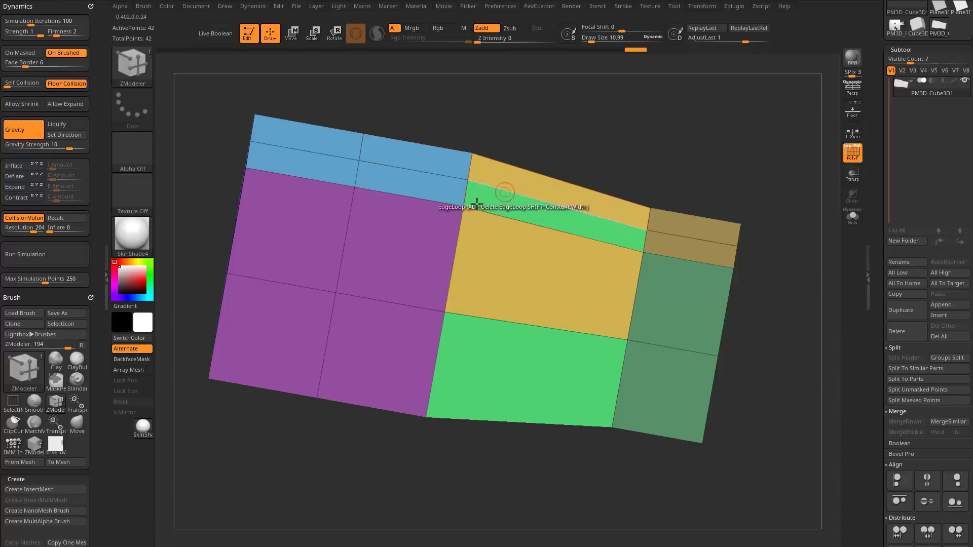
key("ctrl+z")
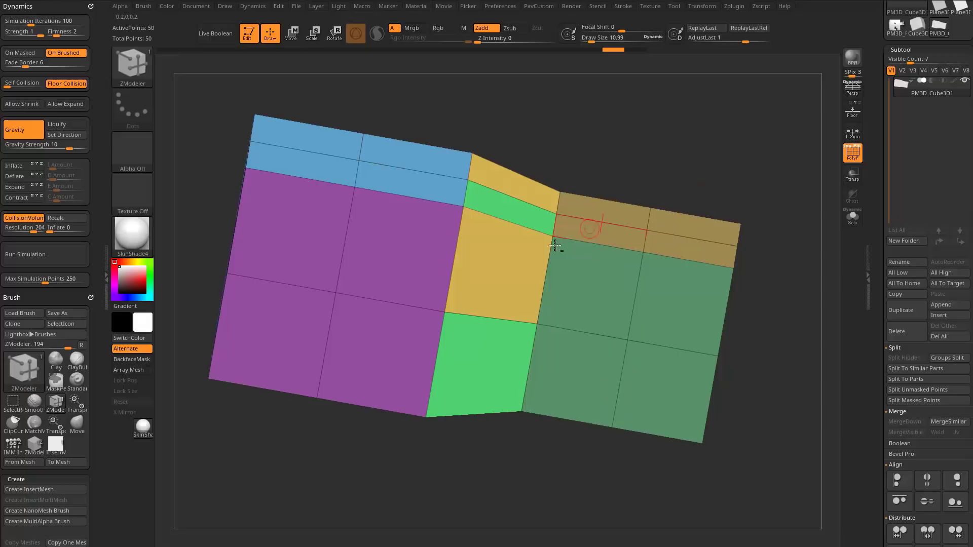
Set the ZModeler edge action to Collapse with the Polyloop target, collapse the bridge loop between the cubes, and undo it.
key("space")
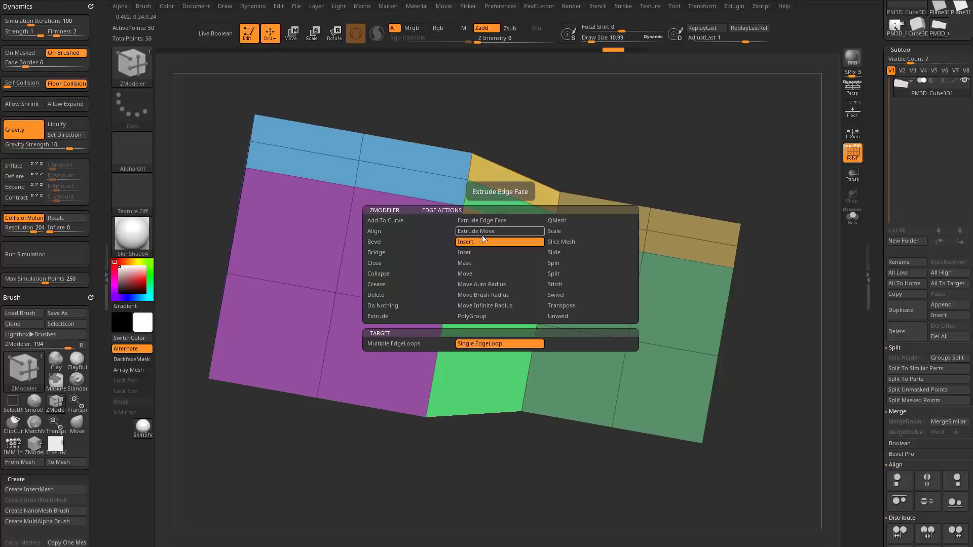
left_click(400, 275)
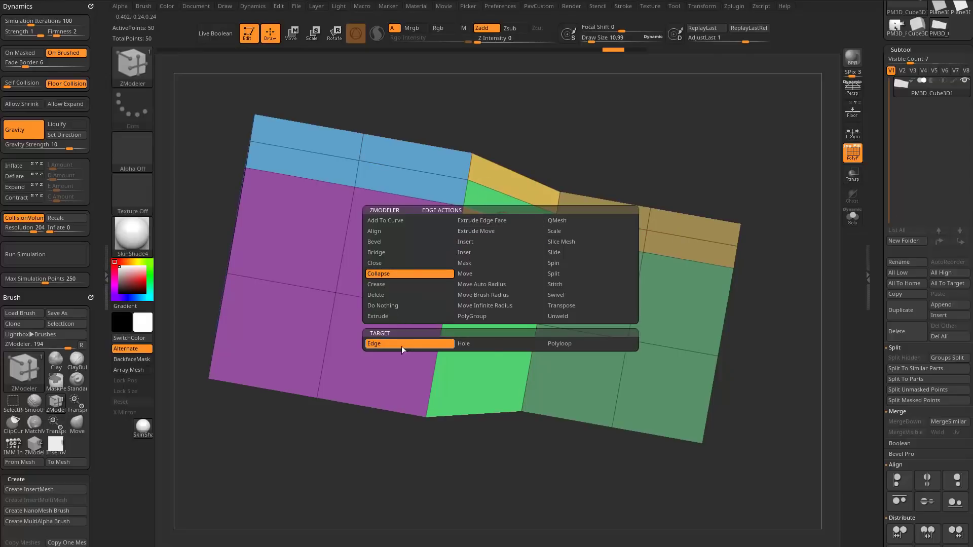
left_click(563, 348)
left_click_drag(519, 229, 550, 232)
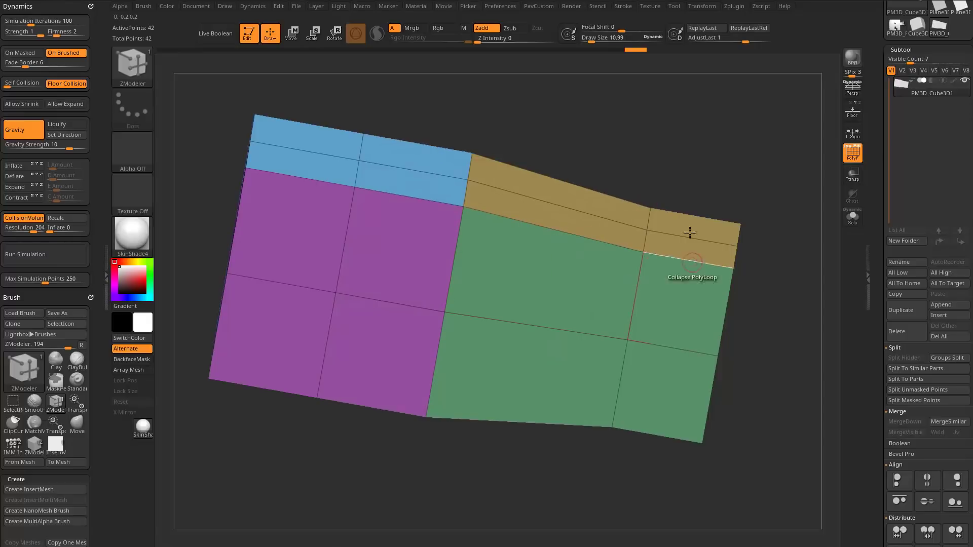
key("ctrl+z")
Bevel the larger cube's middle edge loop using the ZModeler Bevel edge action with the EdgeLoop Complete target.
left_click_drag(806, 211, 821, 180, "alt")
key("space")
left_click(306, 266)
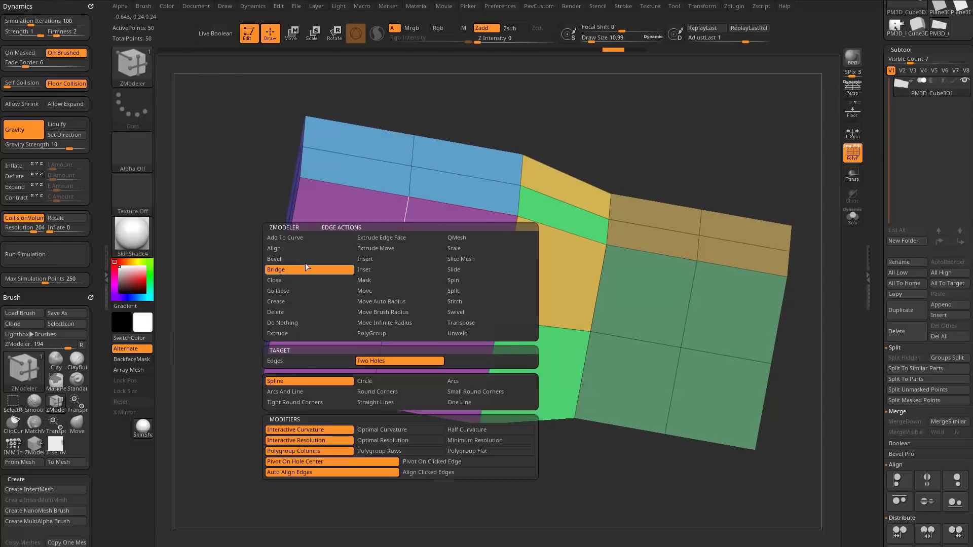
left_click(305, 262)
left_click_drag(403, 244, 404, 224)
Assign the whole visible mesh to a single polygroup.
left_click_drag(507, 127, 651, 203, "alt")
key("ctrl+w")
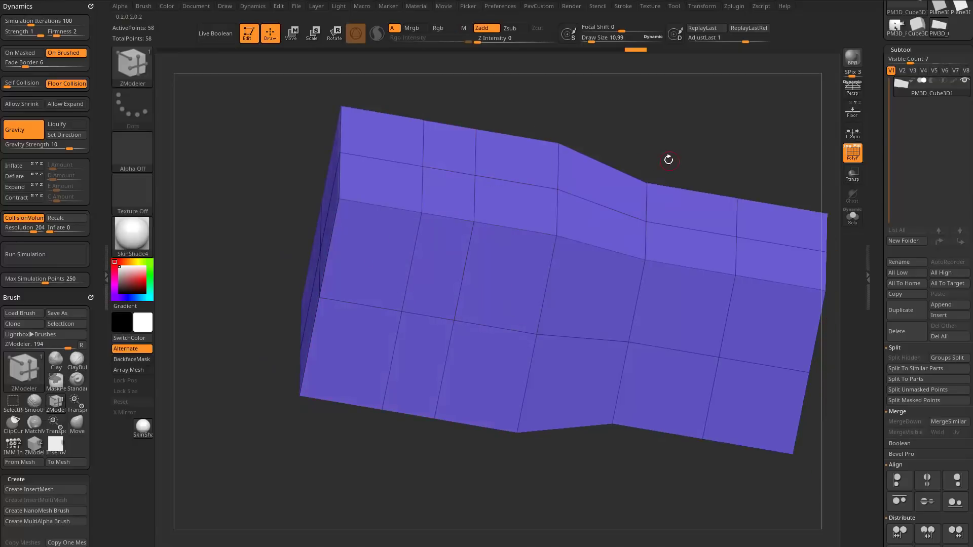
key("ctrl+w")
mouse_move(671, 147)
left_mouse_down()
mouse_move(692, 128)
mouse_move(688, 147)
left_mouse_up()
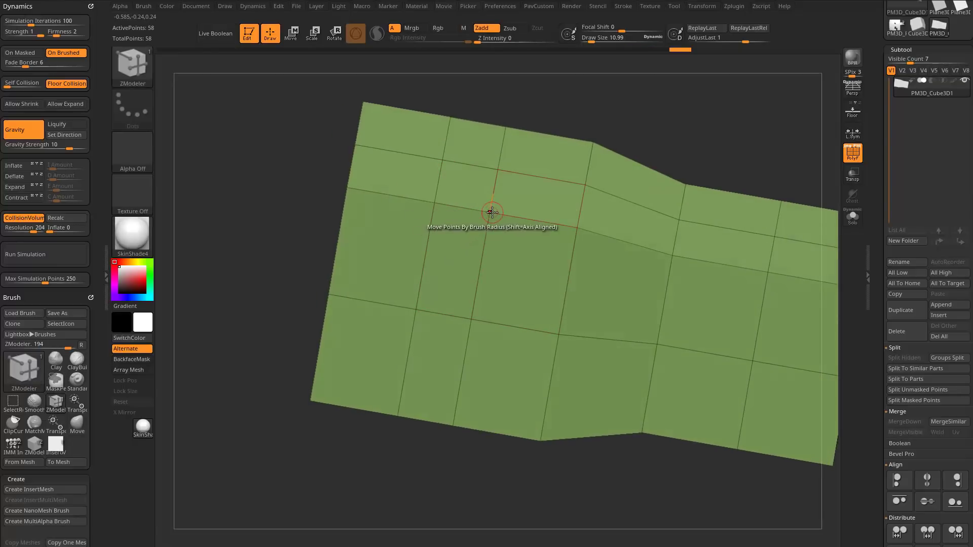
Move a point of the bevelled loop toward the neighbouring loop point and undo the move.
key("space")
left_click_drag(499, 215, 451, 204)
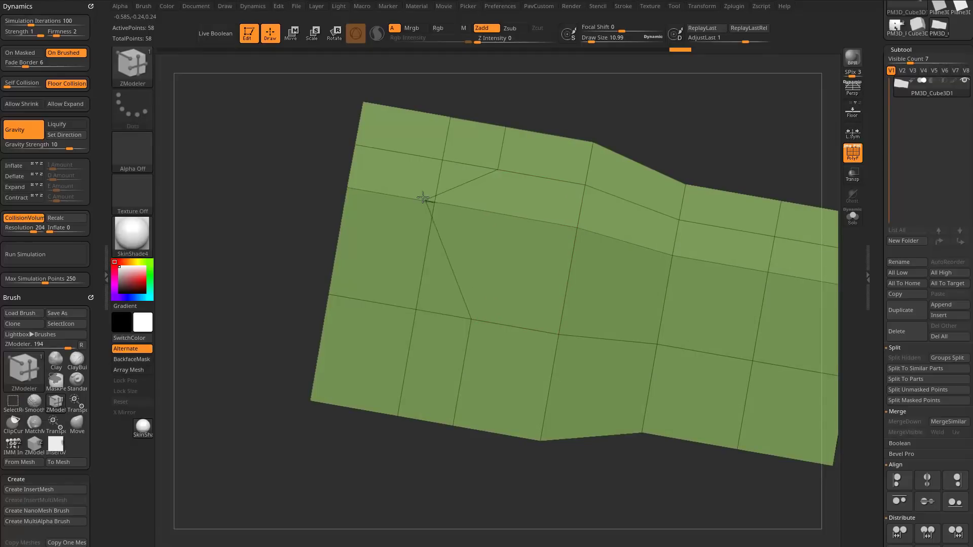
key("ctrl+z")
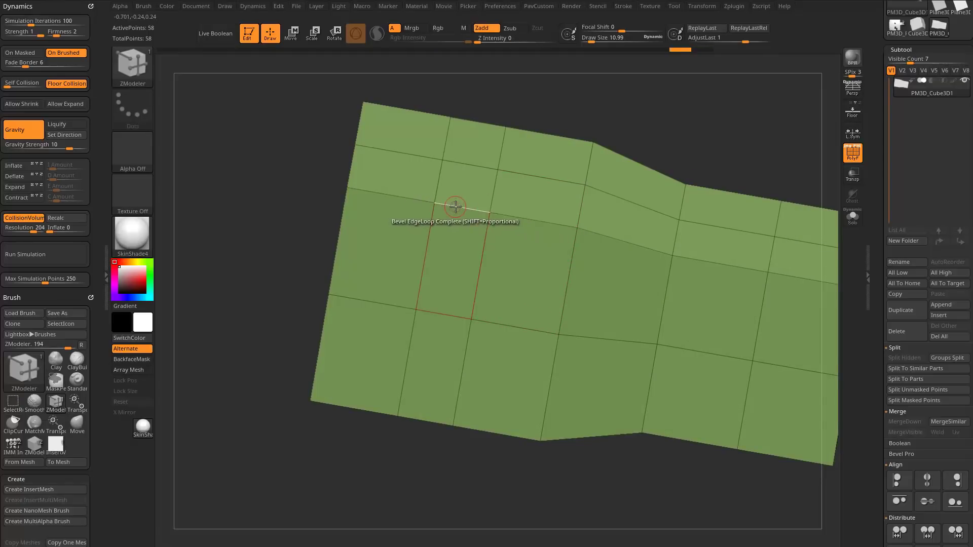
Set the Collapse target to Edge, collapse a short edge inside the bevelled strip, and undo it.
key("space")
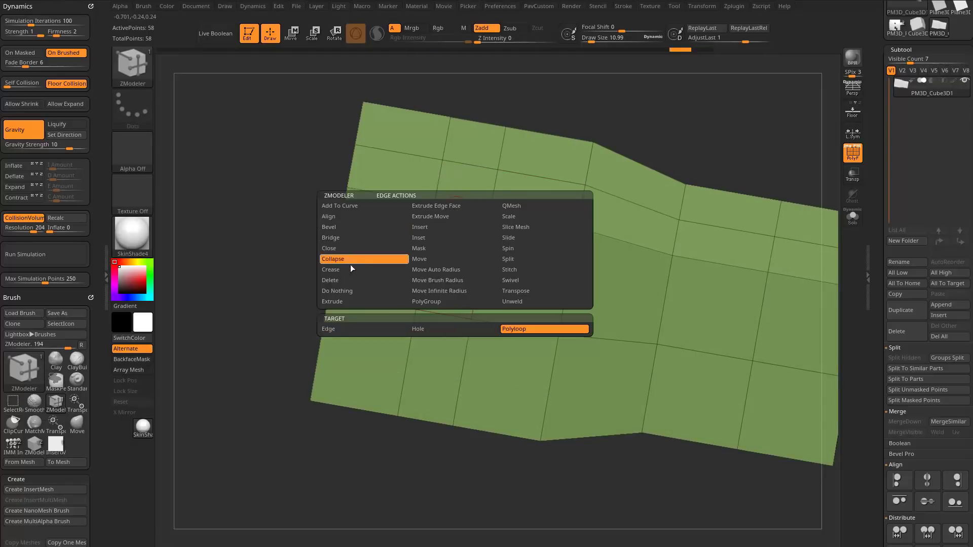
left_click(352, 328)
left_click(463, 207)
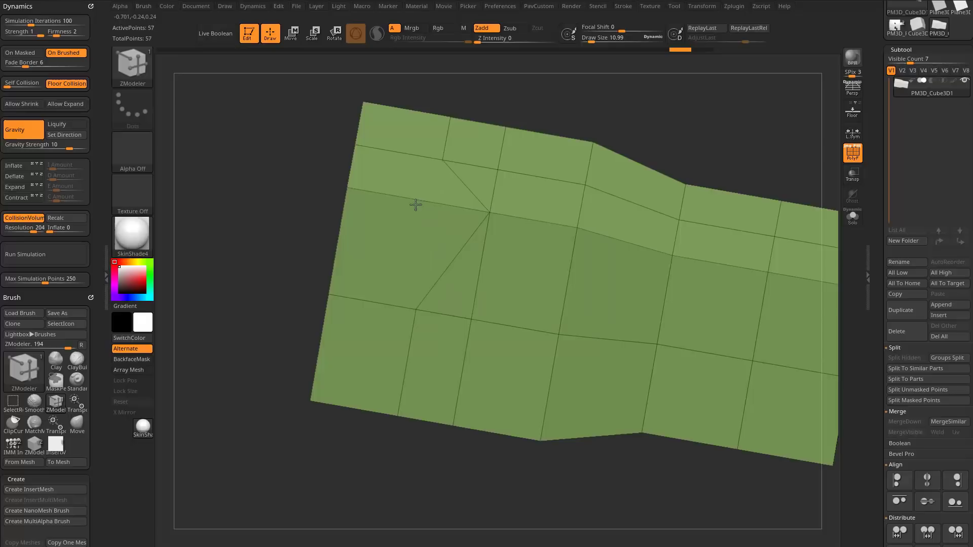
key("ctrl+z")
Set the Collapse target to Polyloop and collapse the narrow bevelled strip around the larger cube.
key("space")
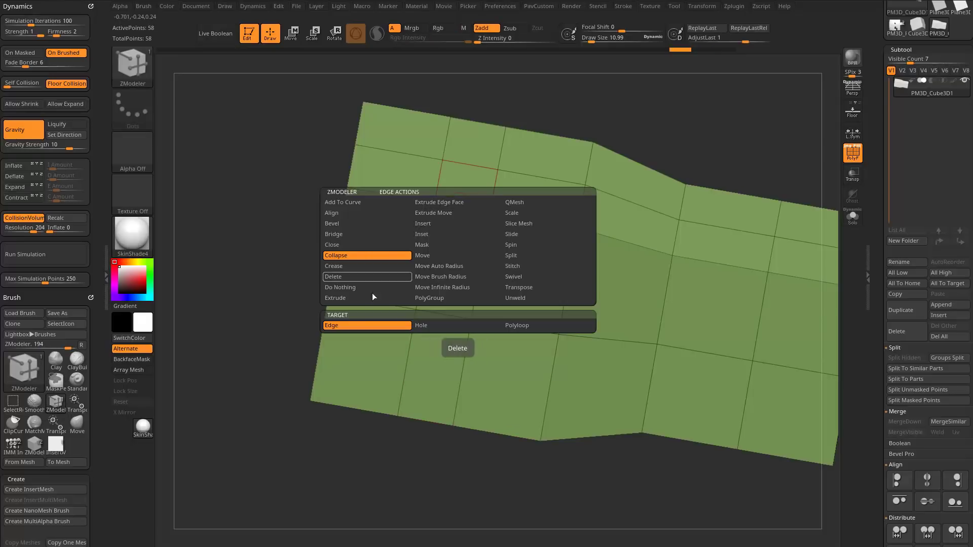
left_click(521, 326)
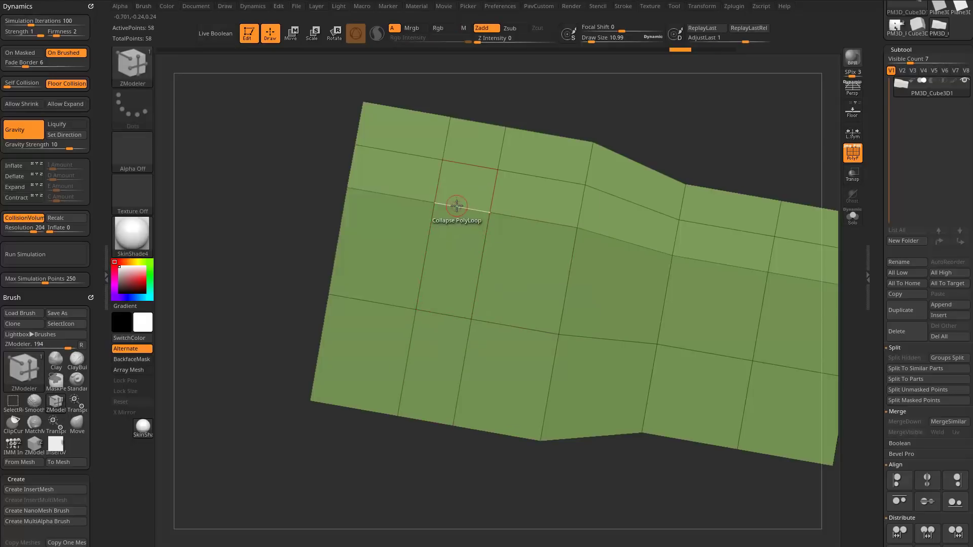
left_click(482, 210)
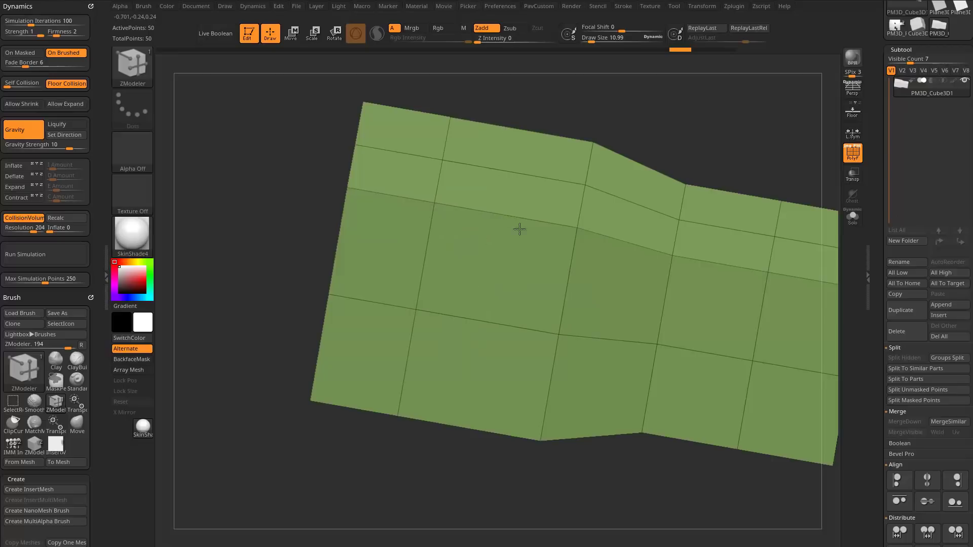
Collapse the polyloop between the larger and smaller cubes so the taper runs into the smaller cube's middle loop.
left_click_drag(467, 218, 537, 223)
left_click_drag(776, 151, 730, 168)
left_click(534, 232)
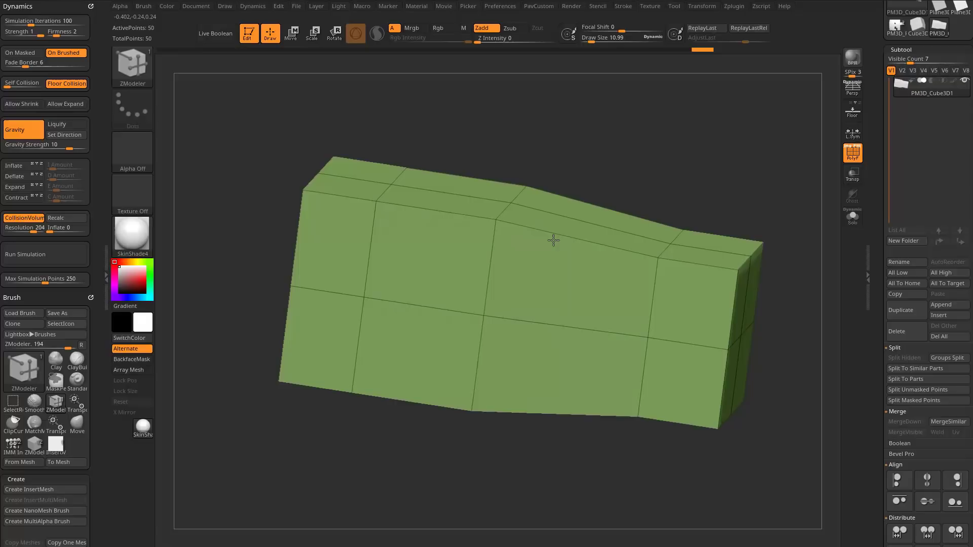
left_click_drag(553, 240, 629, 192)
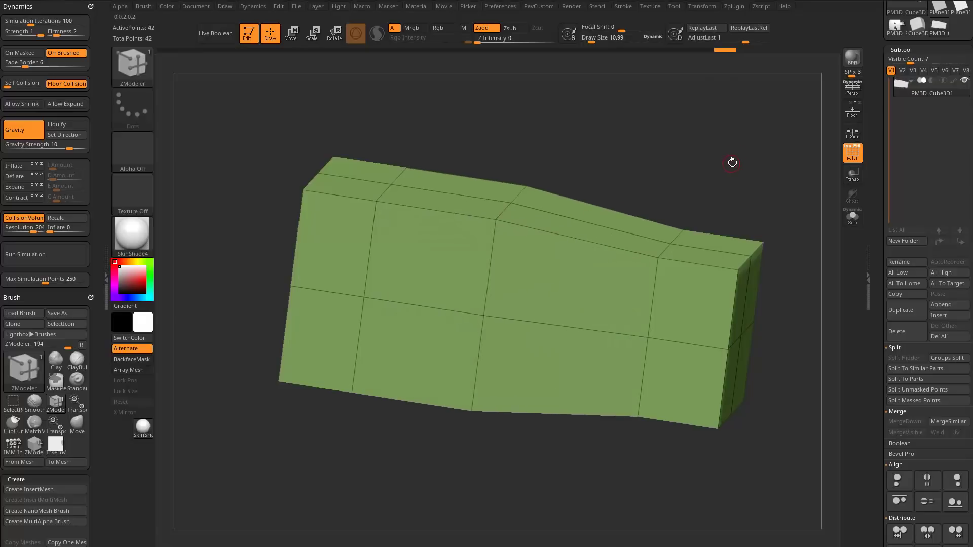
Hide the larger cube section and split the hidden geometry into a separate subtool.
left_click_drag(738, 184, 431, 477, "shift")
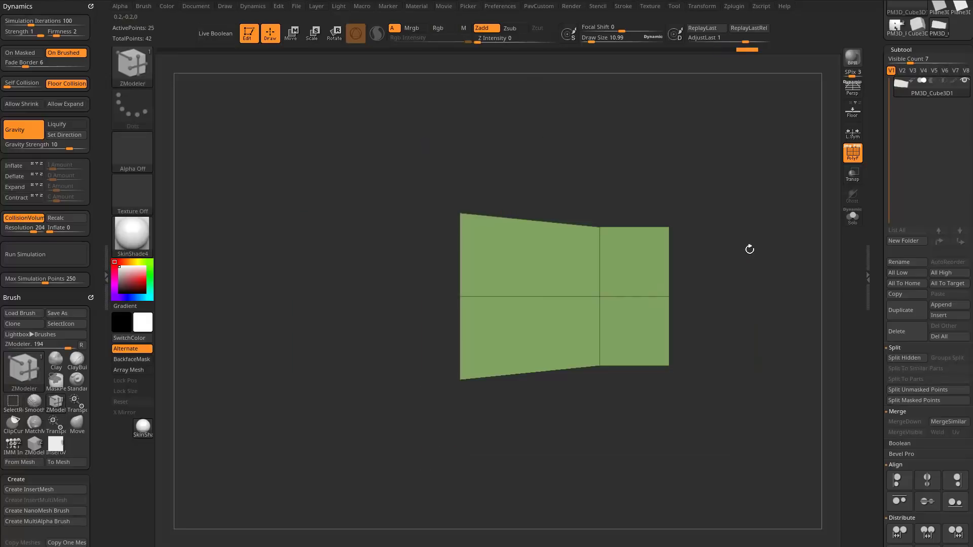
key("grave")
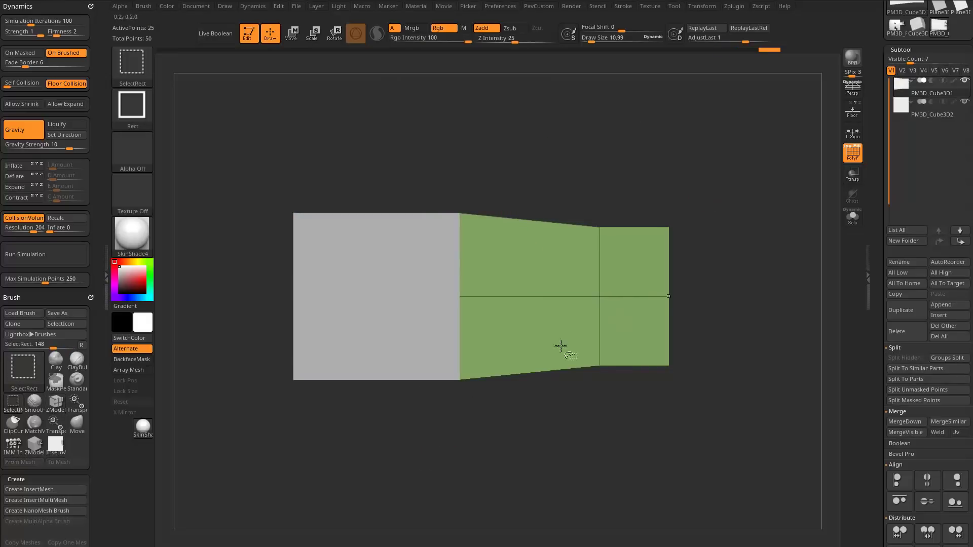
left_click_drag(673, 150, 750, 228)
left_click_drag(799, 168, 880, 216, "alt")
left_click_drag(729, 218, 841, 226, "alt")
Isolate the tapered part and cap its open side using the ZModeler Close edge action with the Convex Hole target.
left_click(852, 216)
left_click_drag(788, 244, 750, 231)
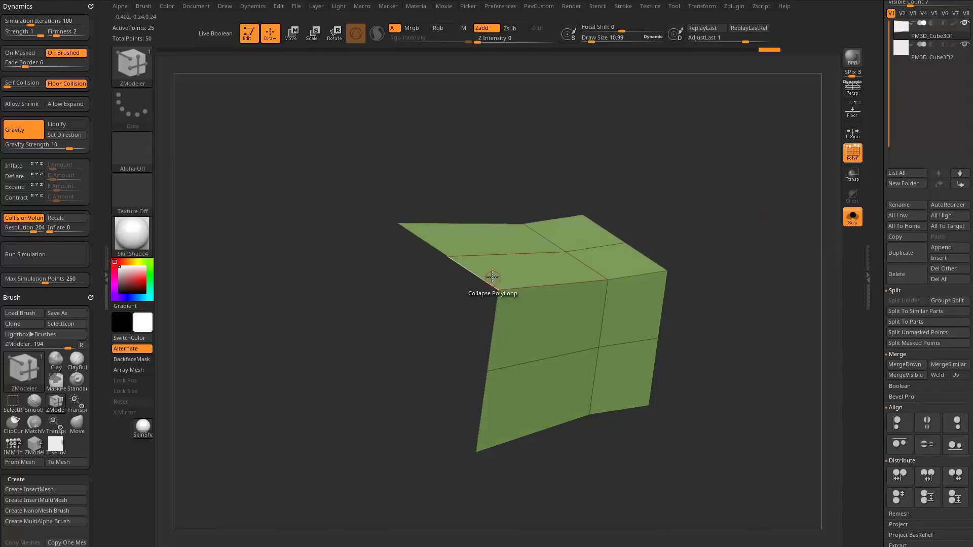
key("space")
left_click(390, 289)
left_click(475, 368)
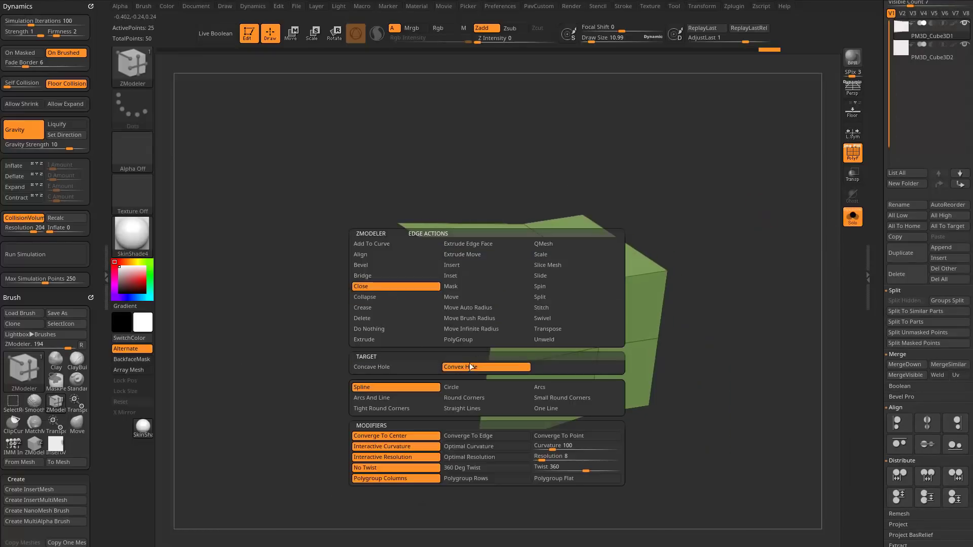
left_click(424, 367)
left_click(470, 367)
left_click(420, 279)
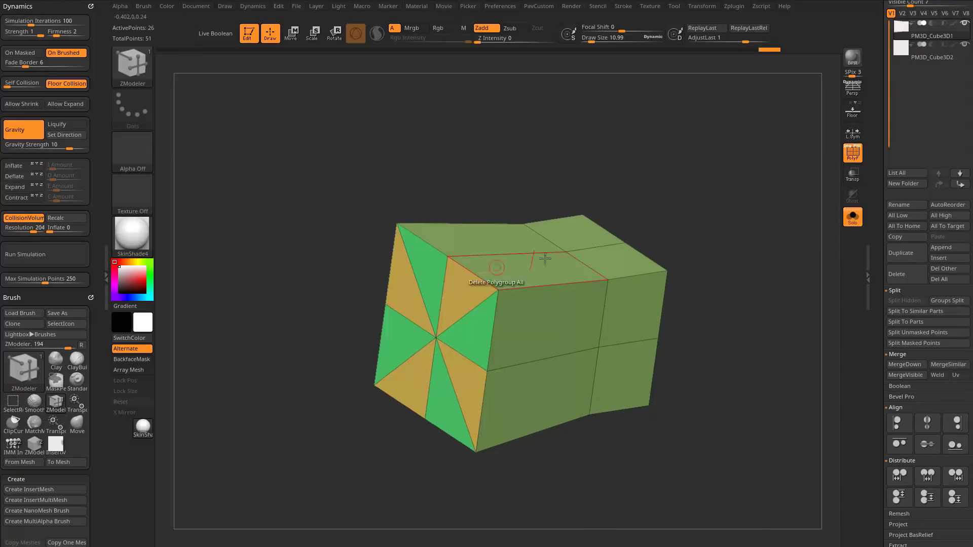
Set the edge action to Delete with the Edge target and delete the four diagonal edges on the new cap.
left_click_drag(604, 265, 486, 325)
key("space")
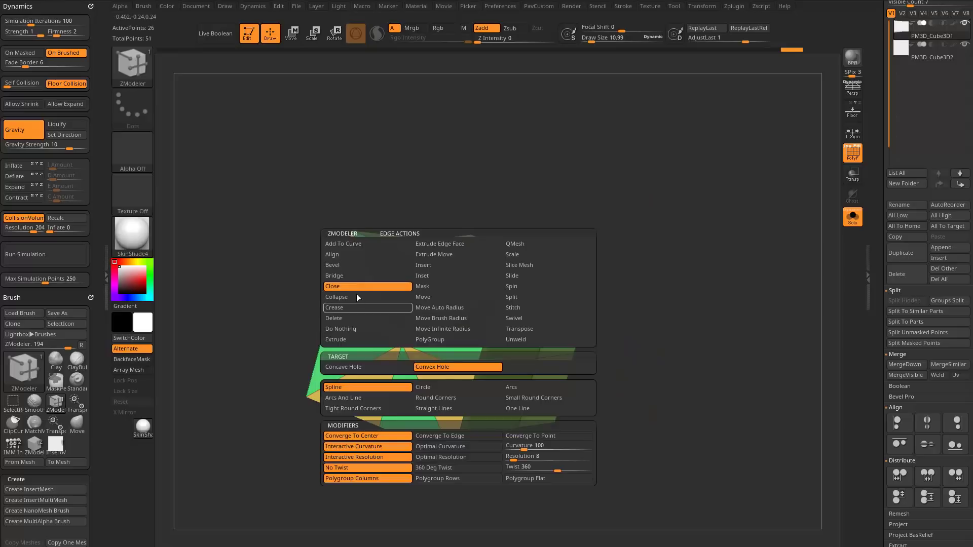
left_click(343, 307)
left_click(345, 318)
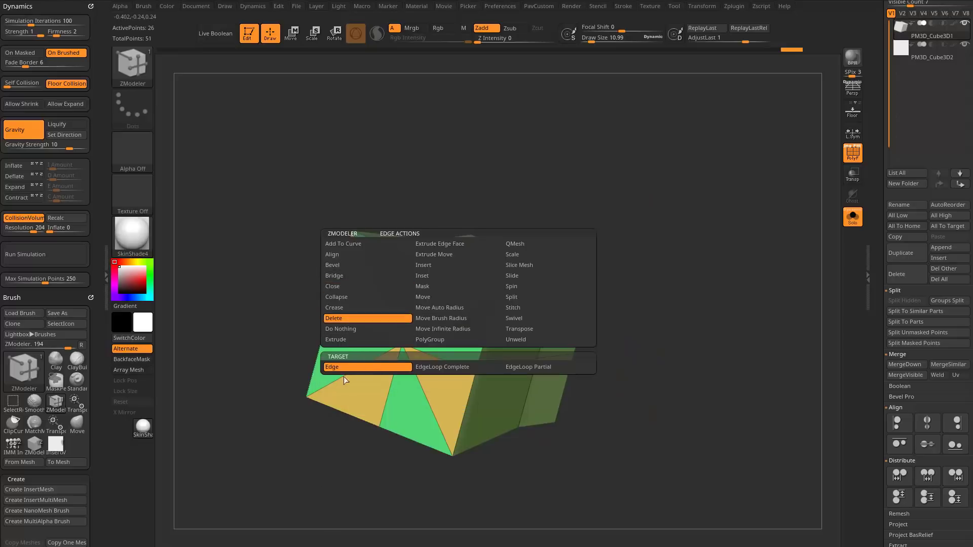
left_click(343, 376)
left_click(448, 318)
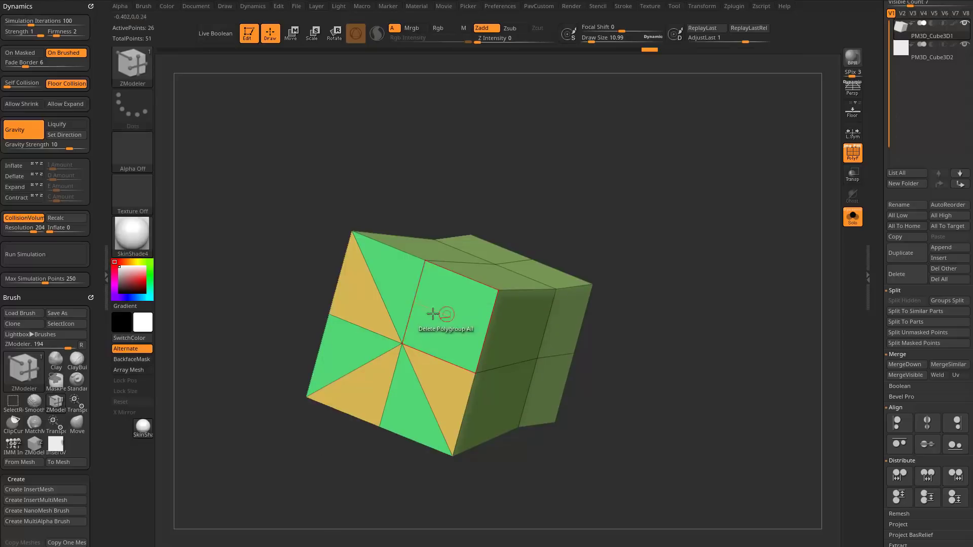
left_click(381, 306)
left_click(358, 368)
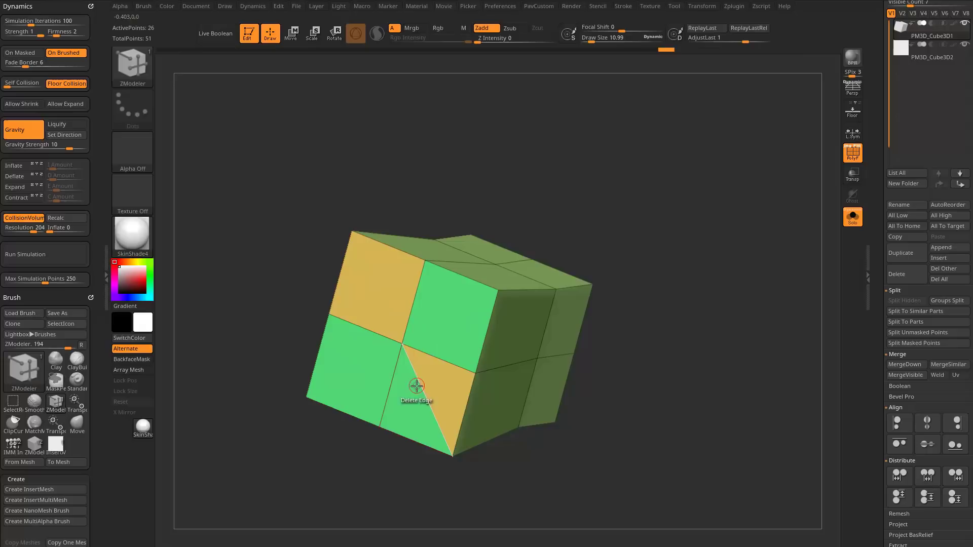
left_click(417, 386)
Give the tapered part's differently facing sides separate polygroups and show both subtools again.
mouse_move(736, 239)
left_mouse_down()
mouse_move(709, 226)
mouse_move(728, 235)
mouse_move(754, 201)
mouse_move(719, 143)
mouse_move(733, 193)
left_mouse_up()
key("3")
left_click(713, 343)
left_click(856, 216)
key("s")
left_click_drag(734, 189, 662, 180)
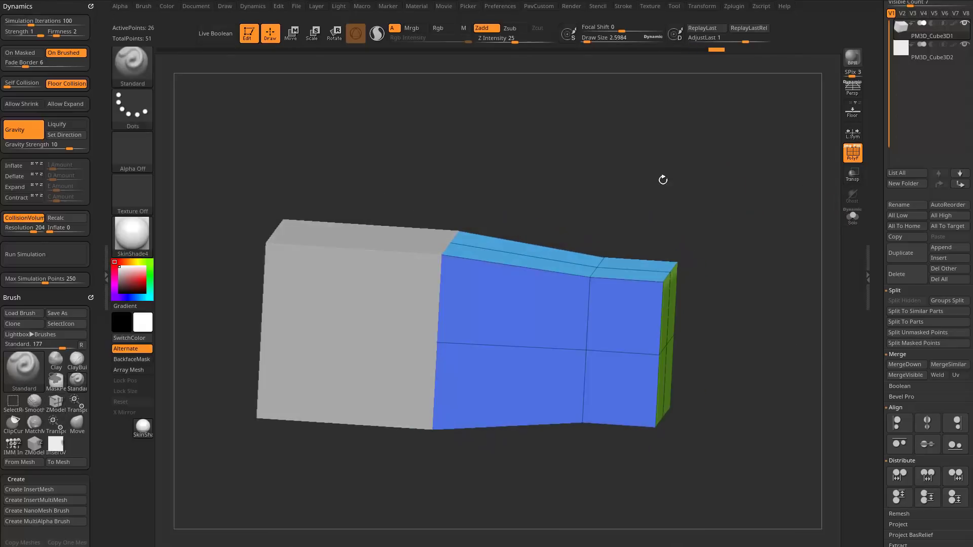
Select the larger cube's subtool and inspect it in Solo mode.
left_click(406, 283, "alt")
left_click(845, 224)
mouse_move(754, 228)
left_mouse_down()
mouse_move(730, 233)
mouse_move(748, 229)
left_mouse_up()
left_click(845, 219)
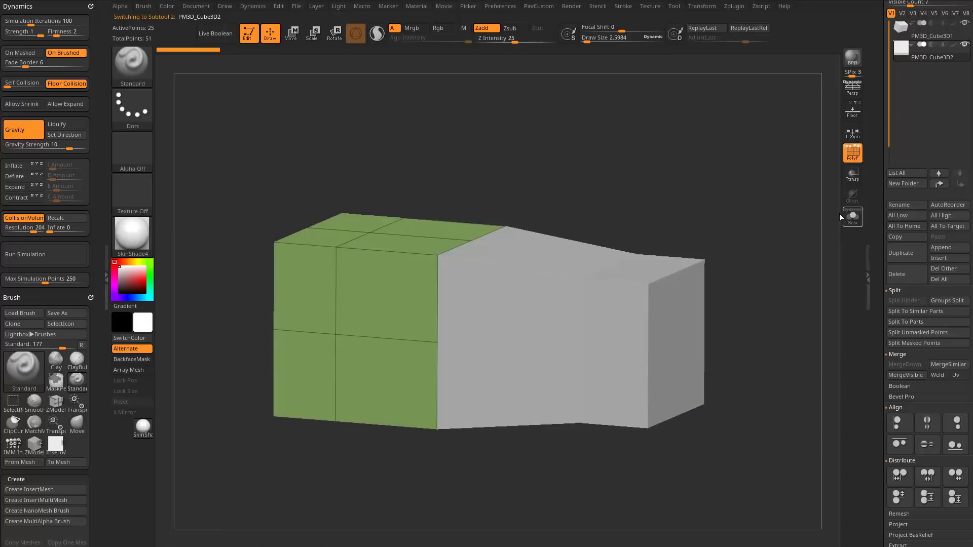
Switch to the tapered part's subtool and enlarge the brush draw size to 24.4876.
key("s")
left_click(727, 212)
left_click(625, 265, "alt")
left_click_drag(688, 189, 738, 200)
key("s")
key("s")
left_click(720, 196)
key("s")
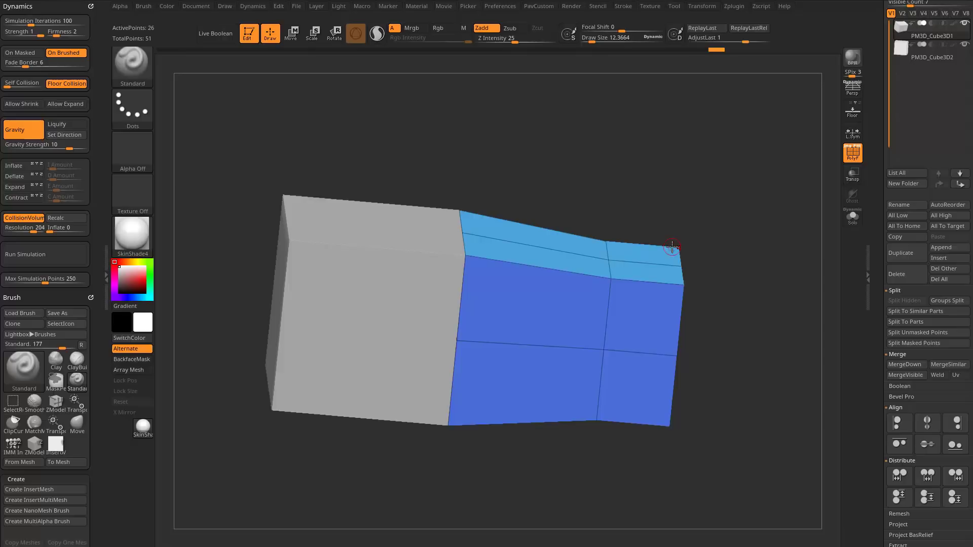
key("s")
left_click_drag(665, 201, 666, 196)
left_click(669, 198)
key("s")
Select the larger cube's subtool and choose the QCube mesh of the IMM Primitives brush, facing the cube's front side.
left_click(444, 269, "alt")
mouse_move(573, 220)
left_mouse_down()
mouse_move(627, 202)
mouse_move(643, 174)
mouse_move(653, 183)
left_mouse_up()
key("b")
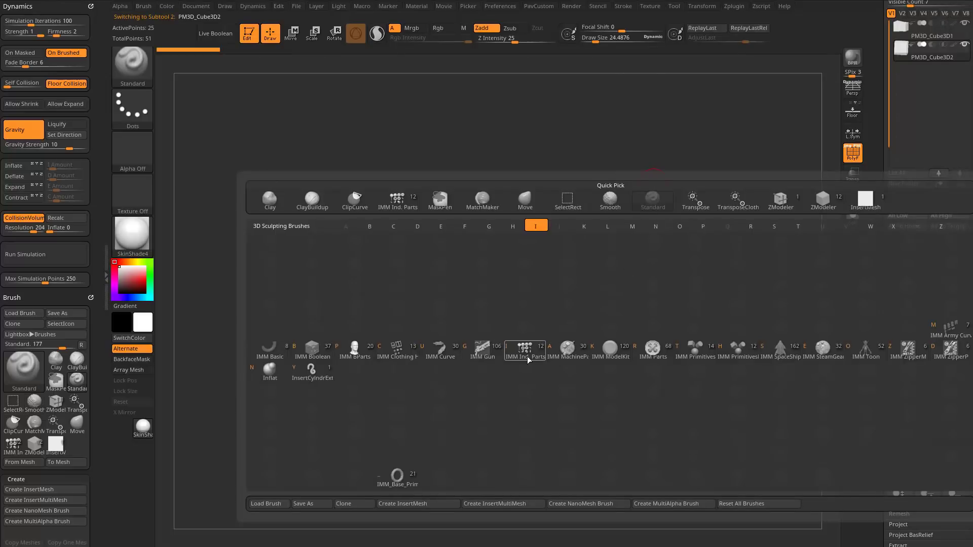
left_click(696, 354)
key("m")
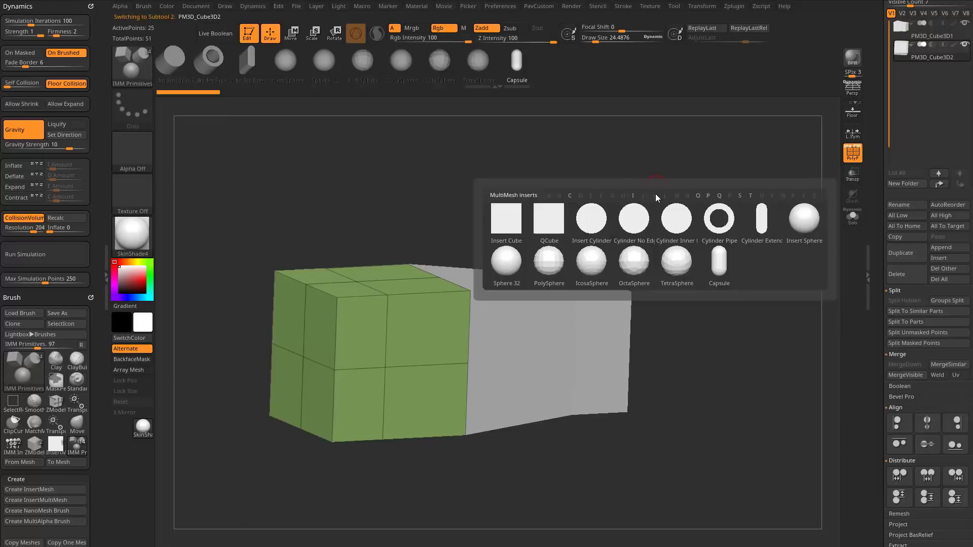
left_click_drag(302, 72, 457, 83)
left_click(232, 69)
left_click_drag(433, 211, 583, 215)
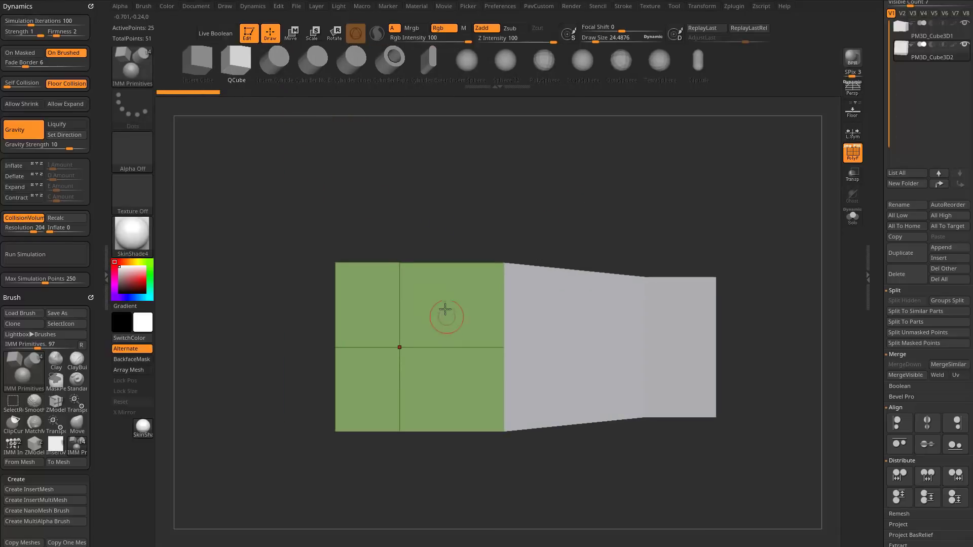
Insert QCubes at several spots on the larger cube's front face and undo each insertion.
left_click_drag(447, 310, 449, 332)
key("ctrl+z")
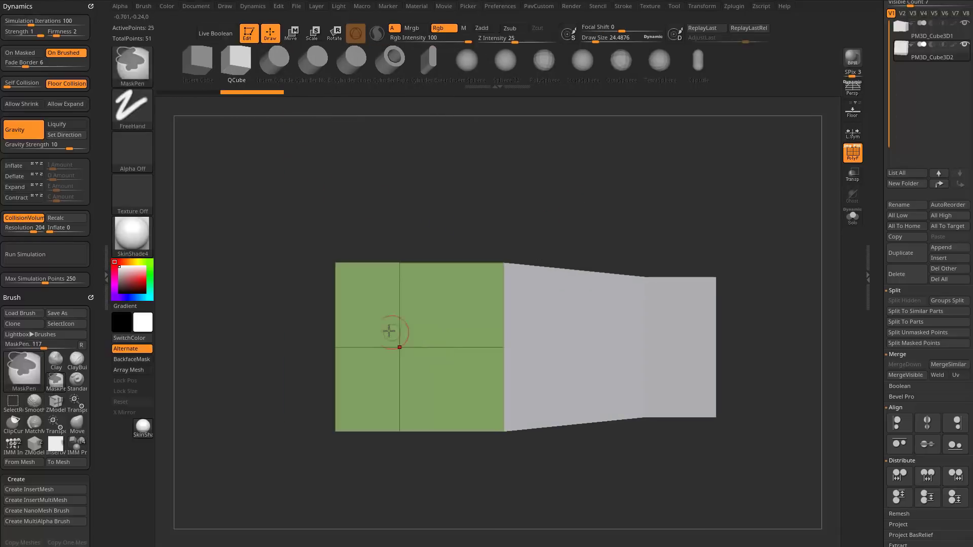
left_click_drag(371, 313, 371, 344)
key("ctrl+z")
left_click_drag(457, 316, 457, 344)
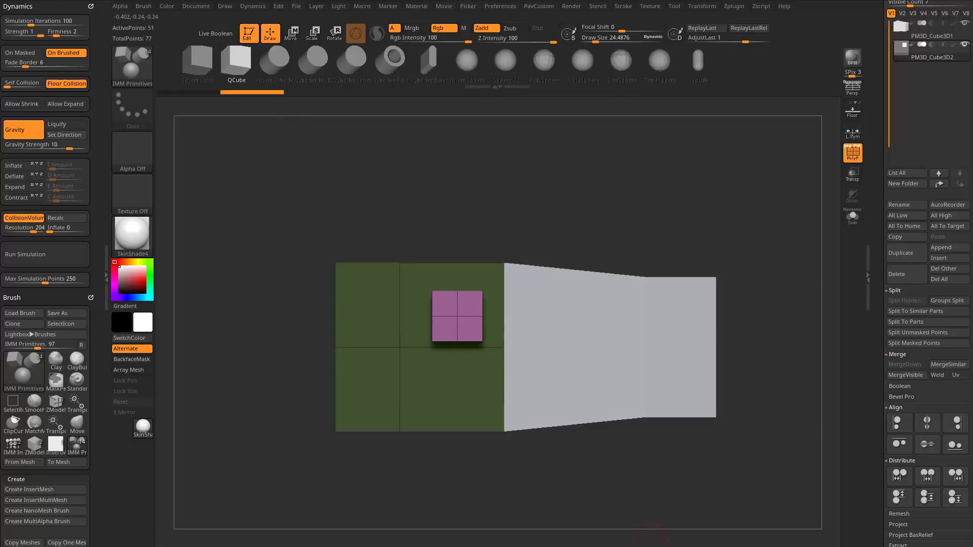
left_click_drag(628, 197, 635, 232)
left_click_drag(583, 439, 556, 447, "shift")
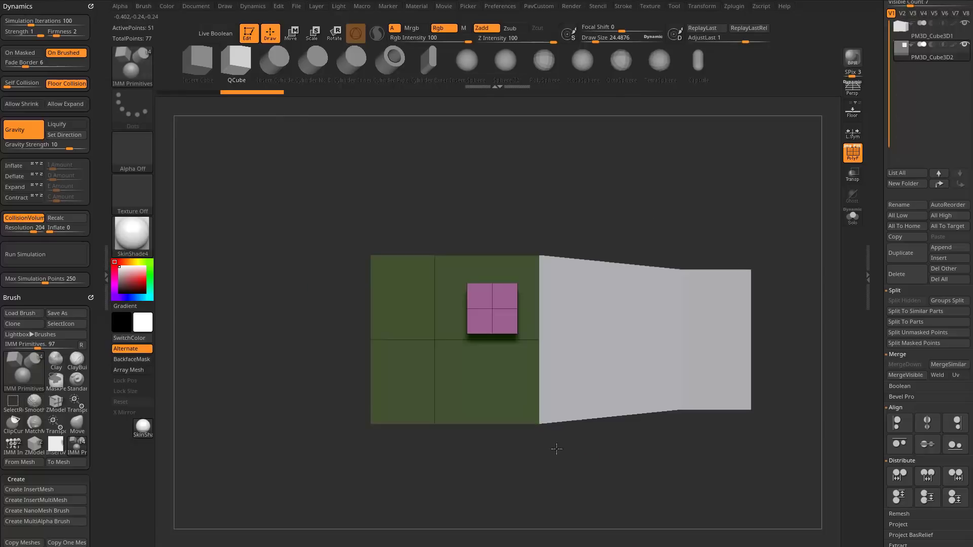
key("ctrl+z")
Set the draw size to 26.5744, insert a small QCube on the upper part of the cube's front face, and undo the insertion.
key("s")
left_click(489, 304)
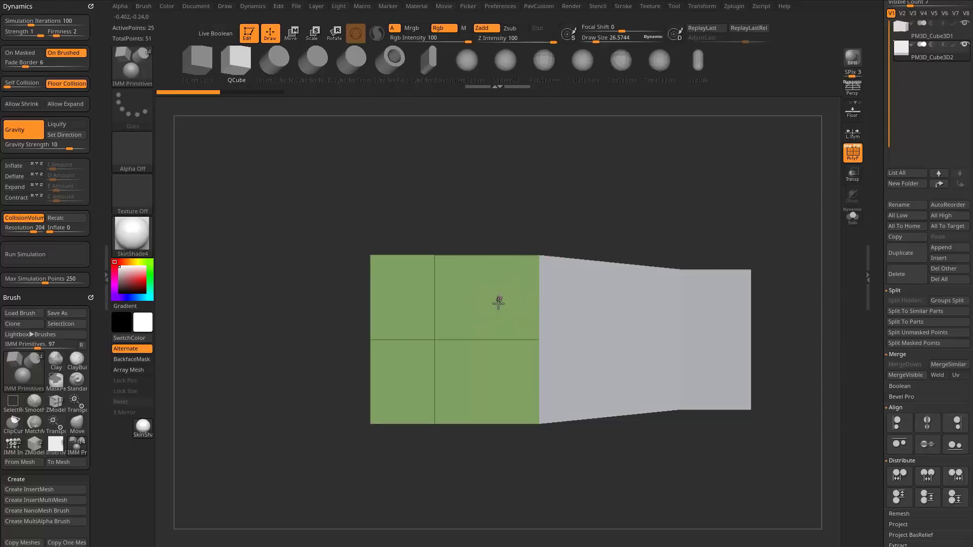
left_click_drag(498, 302, 497, 324)
key("ctrl+z")
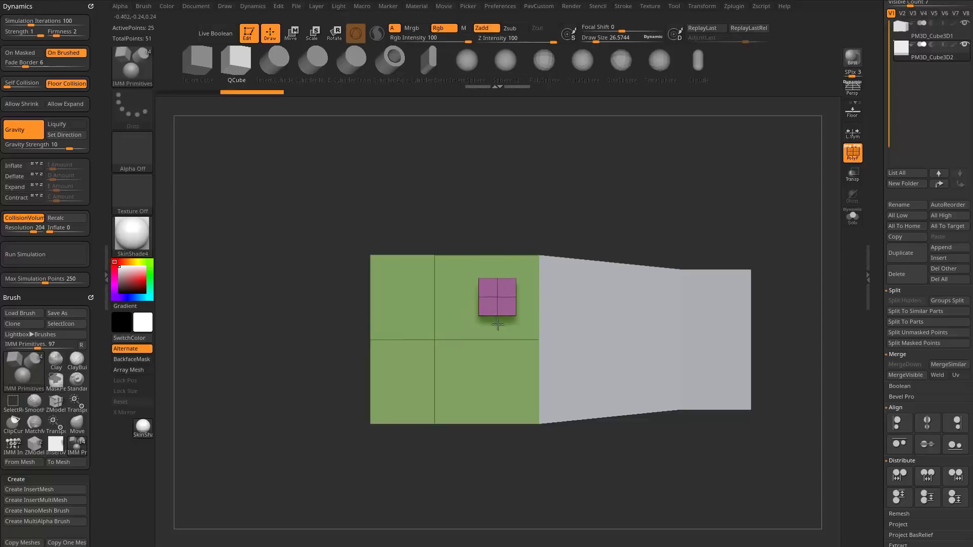
Undo the last insertion, insert QCubes at two more spots on the upper part of the cube's front face, and undo each one.
key("ctrl+z")
key("ctrl+z")
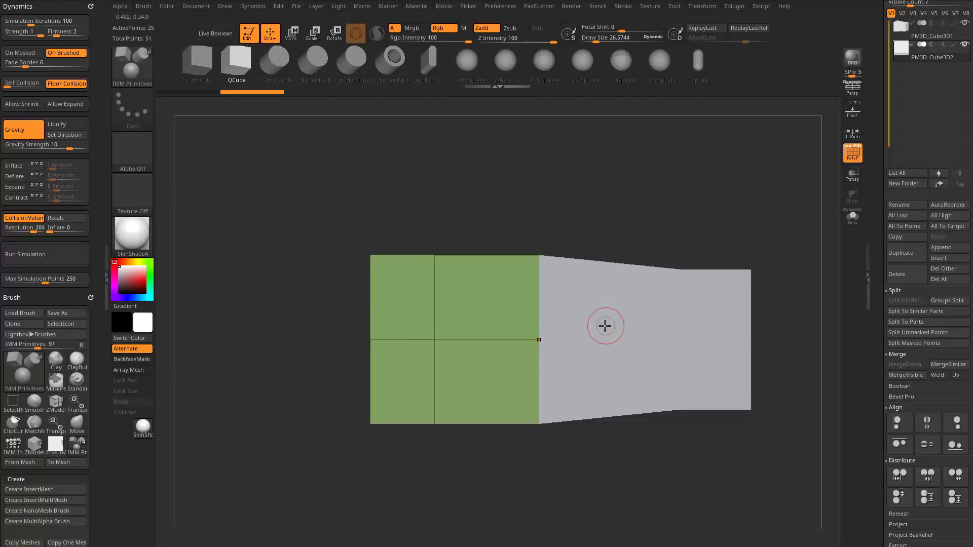
left_click_drag(497, 304, 469, 370)
key("ctrl+z")
key("ctrl+z")
left_click_drag(485, 313, 513, 364)
key("ctrl+z")
Switch to the browser to view the video entry "ZBrush IMM Axis Orientation Snapping" and return to ZBrush.
key("alt+Tab")
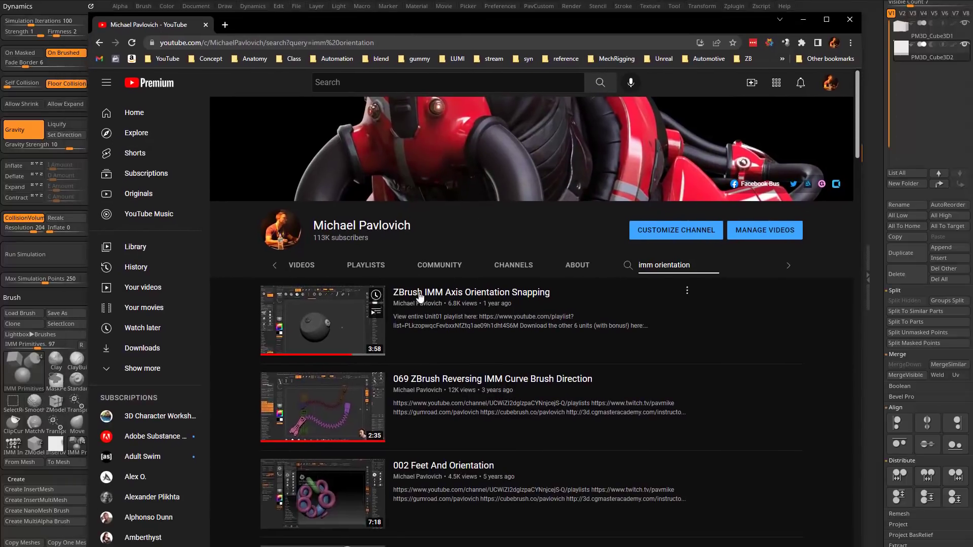
key("alt+Tab")
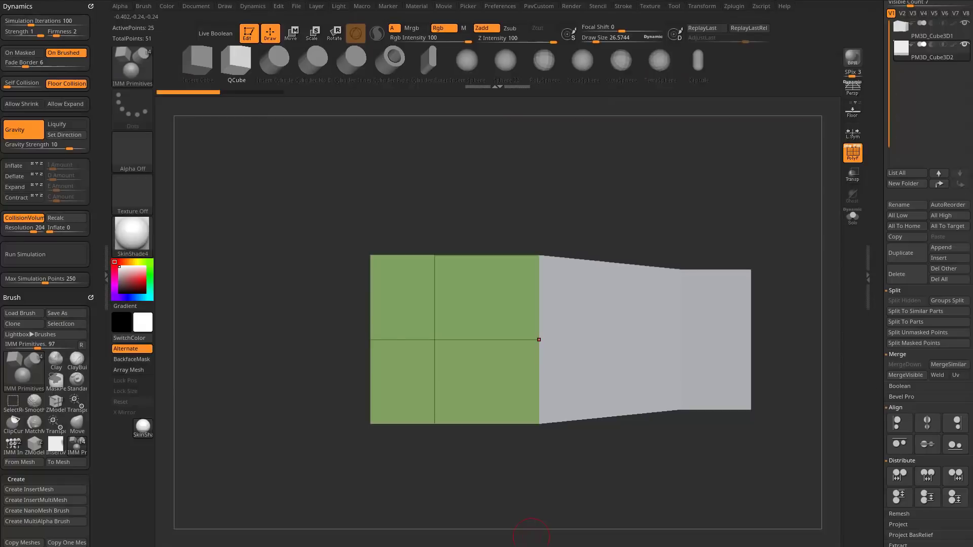
Draw a transpose line from the centre vertex of the cube's front face, and bring back the gizmo at that vertex.
key("w")
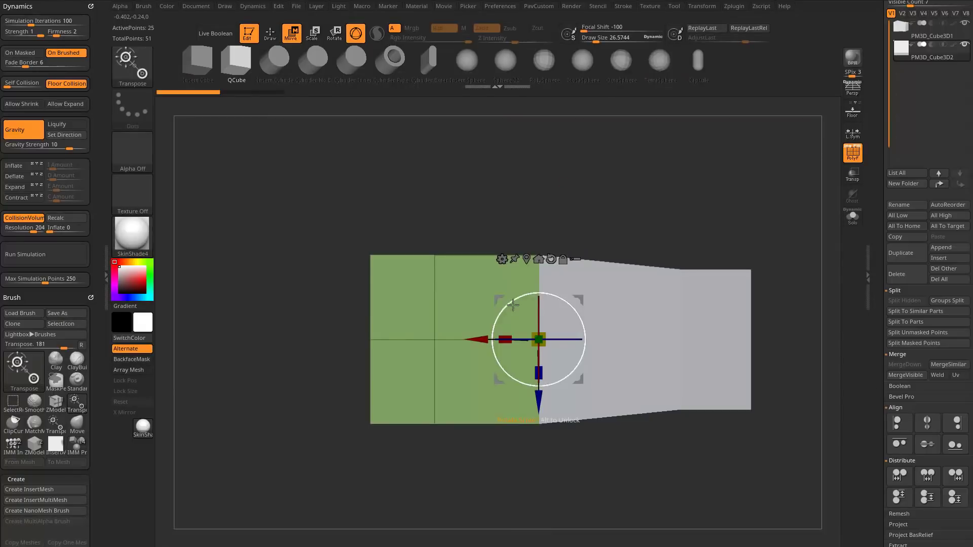
left_click(357, 34)
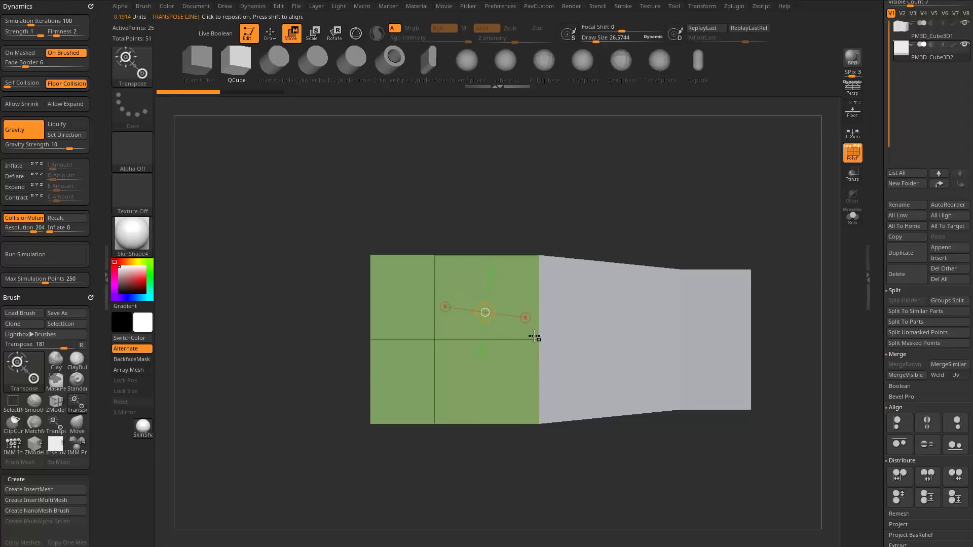
left_click_drag(435, 340, 480, 342)
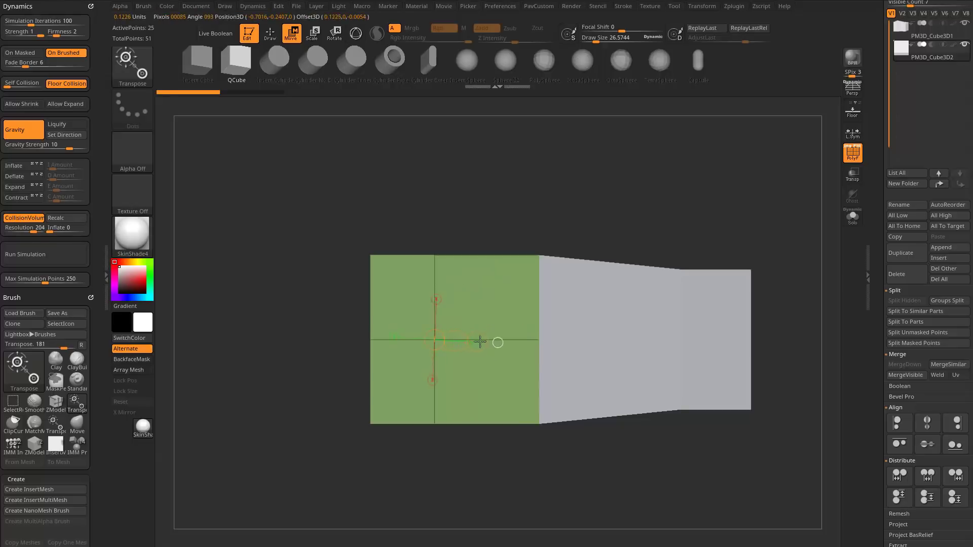
left_click_drag(577, 203, 606, 235)
key("y")
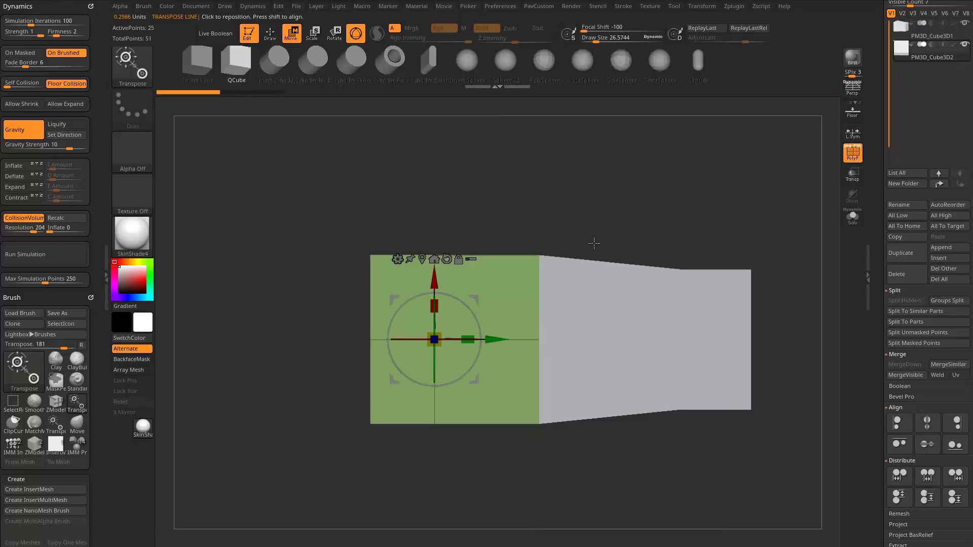
Insert a QCube on the upper part of the larger cube's front face and place the move gizmo on it.
key("q")
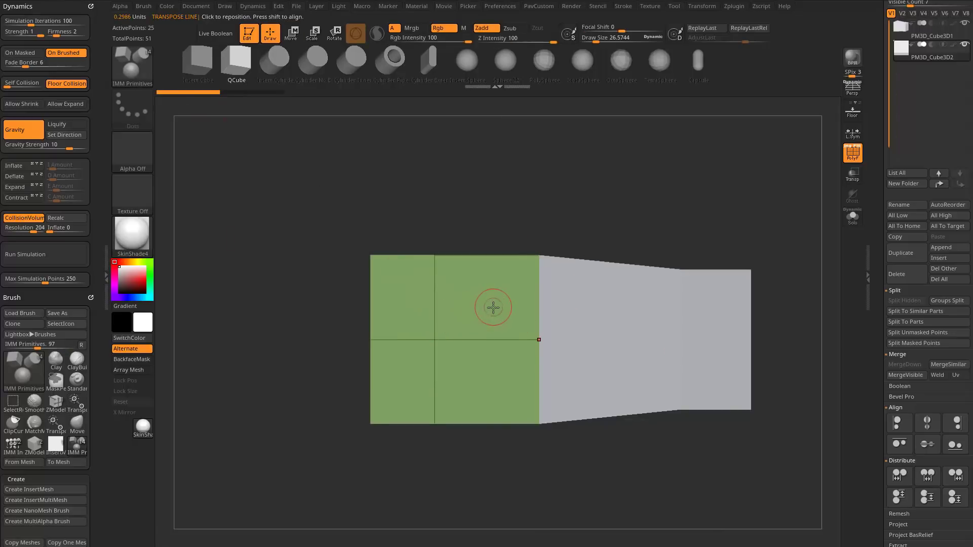
left_click_drag(493, 308, 510, 325)
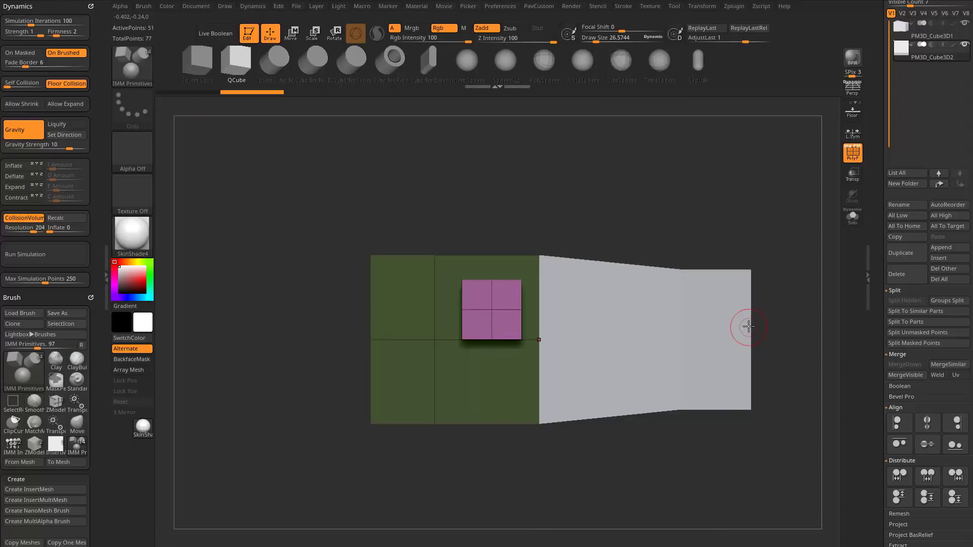
key("w")
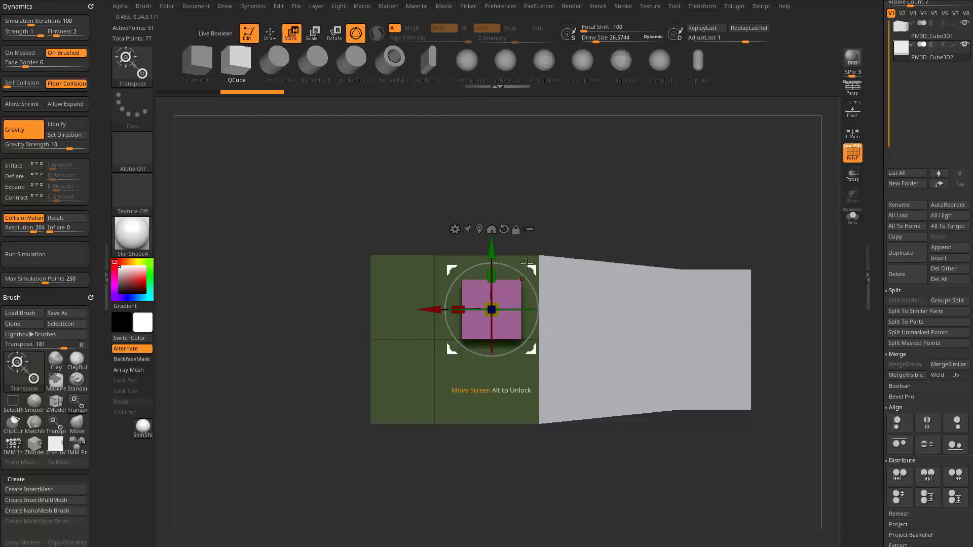
left_click_drag(558, 238, 596, 249)
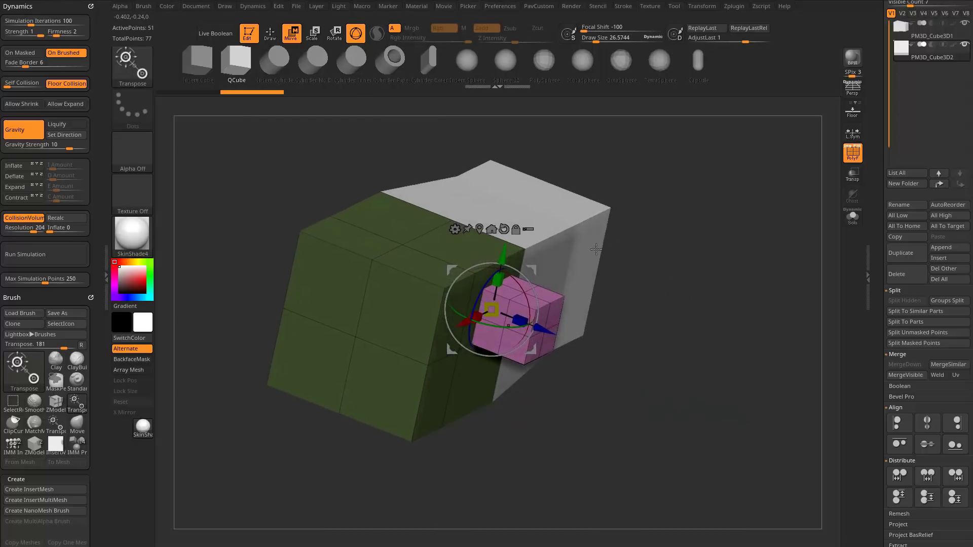
left_click_drag(672, 284, 626, 249)
left_click_drag(611, 282, 608, 223, "shift")
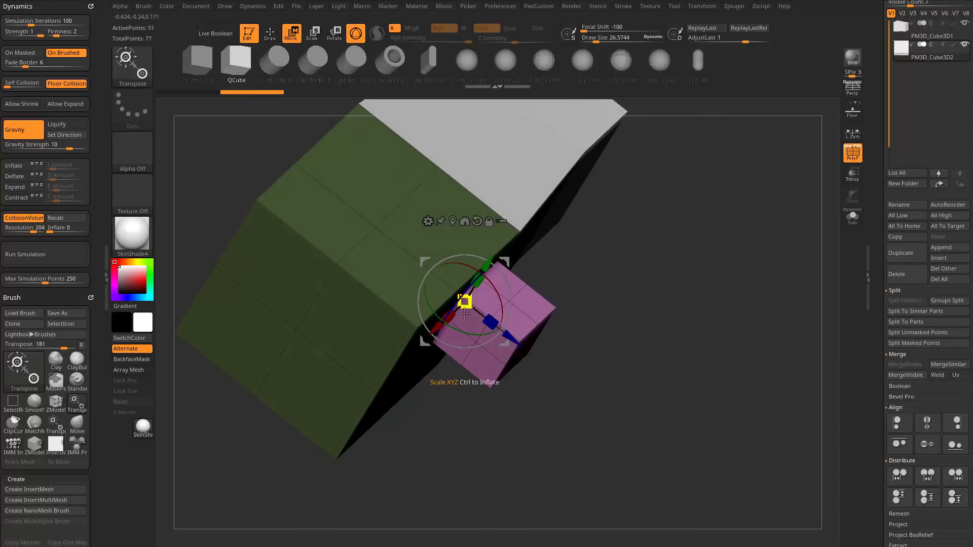
Scale the inserted QCube down and move it toward the front face's upper corner beside the tapered part.
left_click_drag(465, 303, 434, 331)
left_click_drag(620, 357, 557, 322)
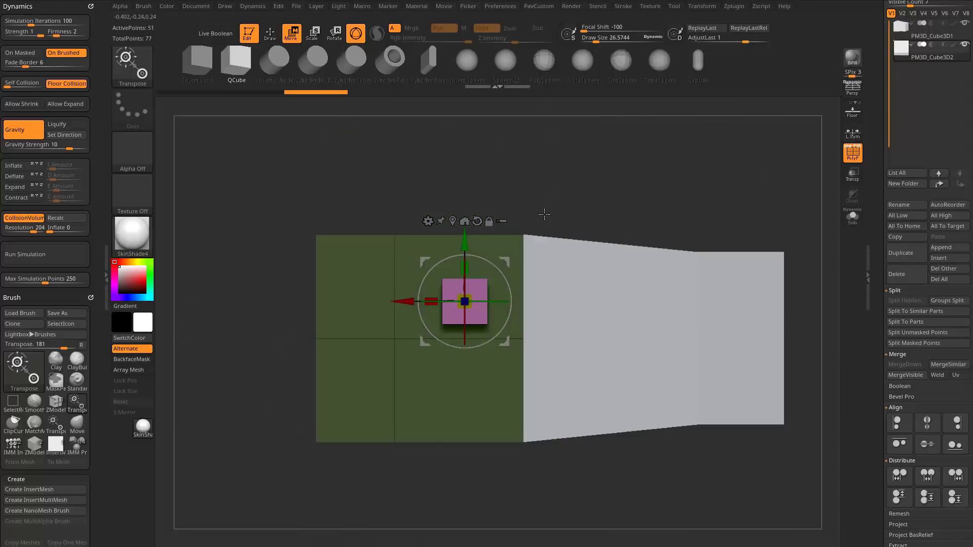
left_click_drag(544, 215, 525, 233, "alt")
left_click_drag(484, 281, 507, 246)
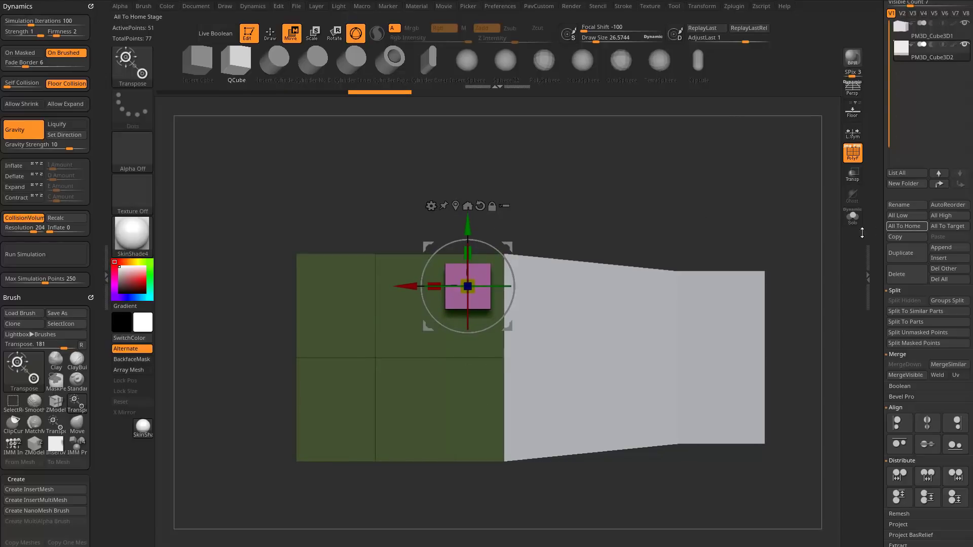
Duplicate the small cube sideways along the front face and undo the copy.
left_click_drag(412, 287, 333, 287, "ctrl")
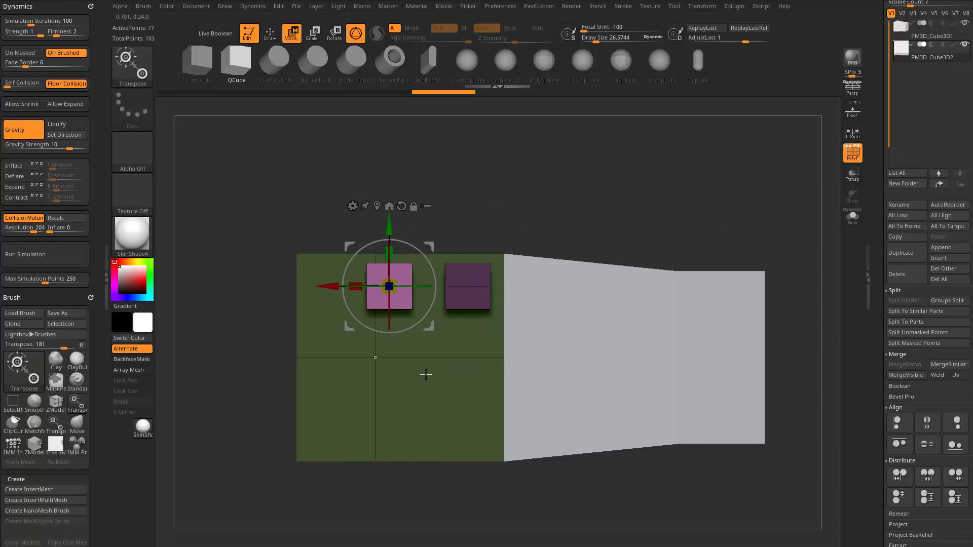
key("ctrl+z")
Split the unmasked points of the small cube into a separate subtool and select that subtool.
left_click_drag(670, 218, 716, 249)
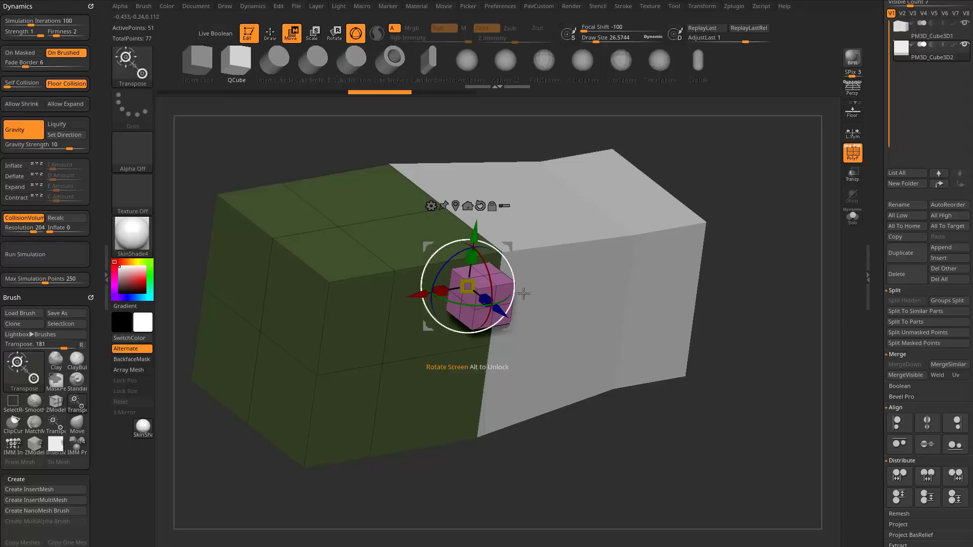
left_click_drag(880, 297, 879, 282)
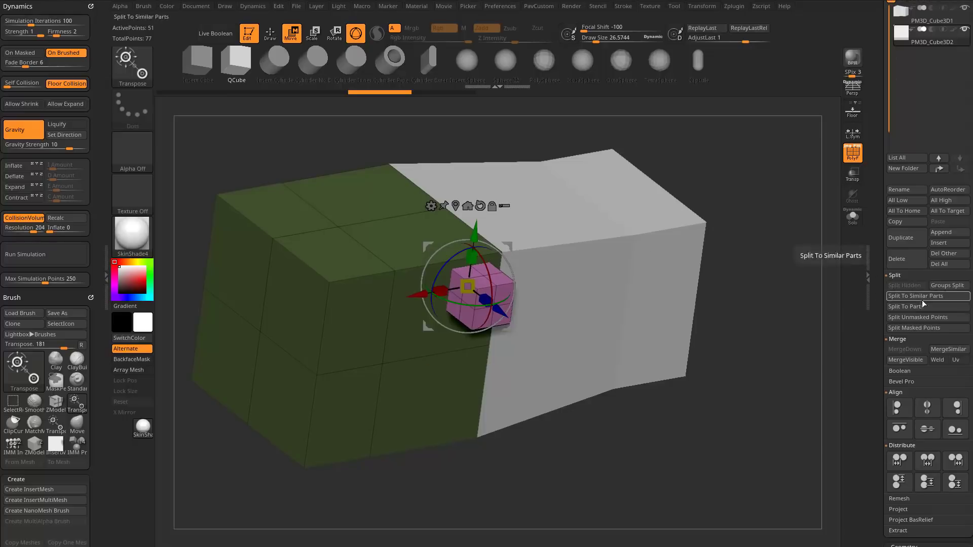
left_click(910, 317)
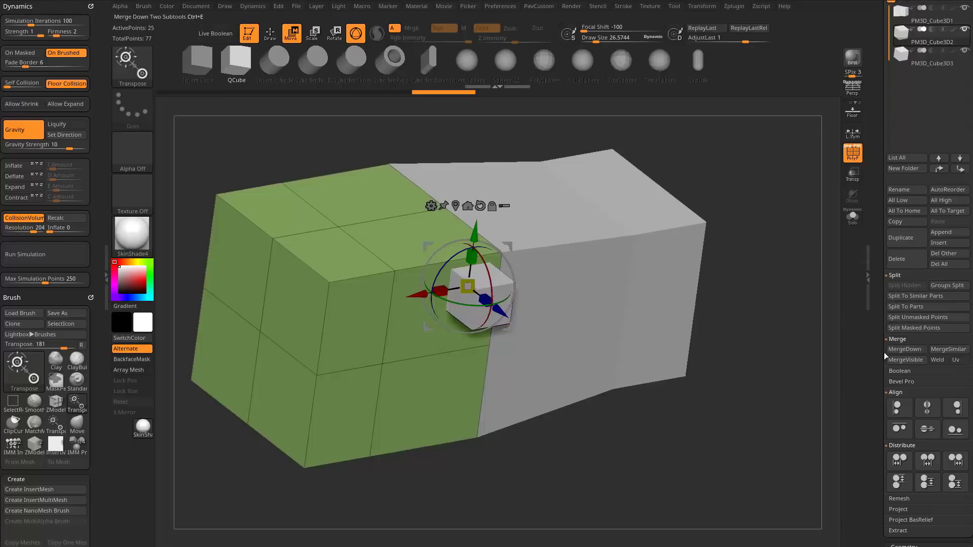
left_click(923, 63)
Try moving the separated small cube along the front face away from the tapered part, and undo the move.
mouse_move(731, 176)
left_mouse_down("shift")
mouse_move(723, 163)
mouse_move(734, 172)
left_mouse_up("shift")
left_click_drag(447, 282, 337, 287, "ctrl")
key("ctrl+z")
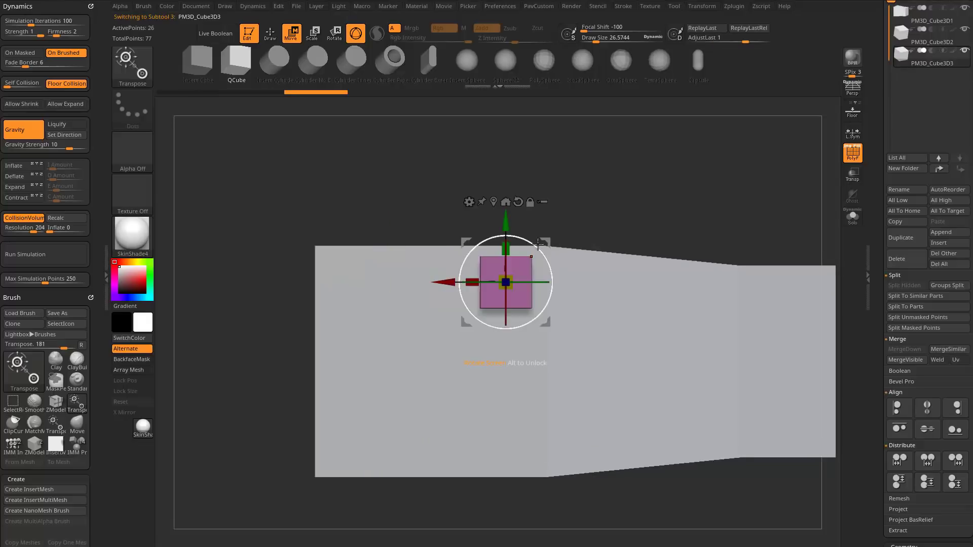
Store the small cube's position as its Home Stage, and its position at the front face's opposite upper corner as its Target Stage.
left_click_drag(878, 354, 880, 263)
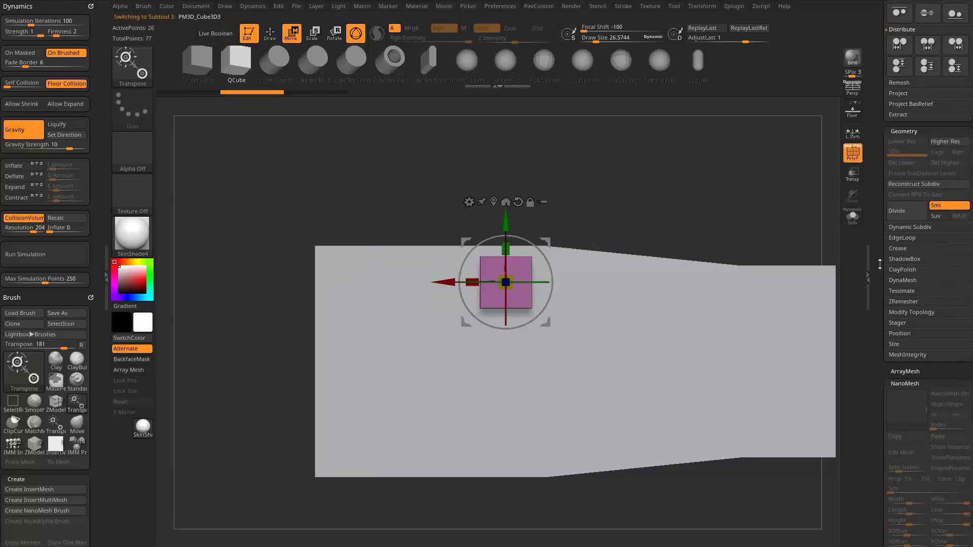
left_click(898, 323)
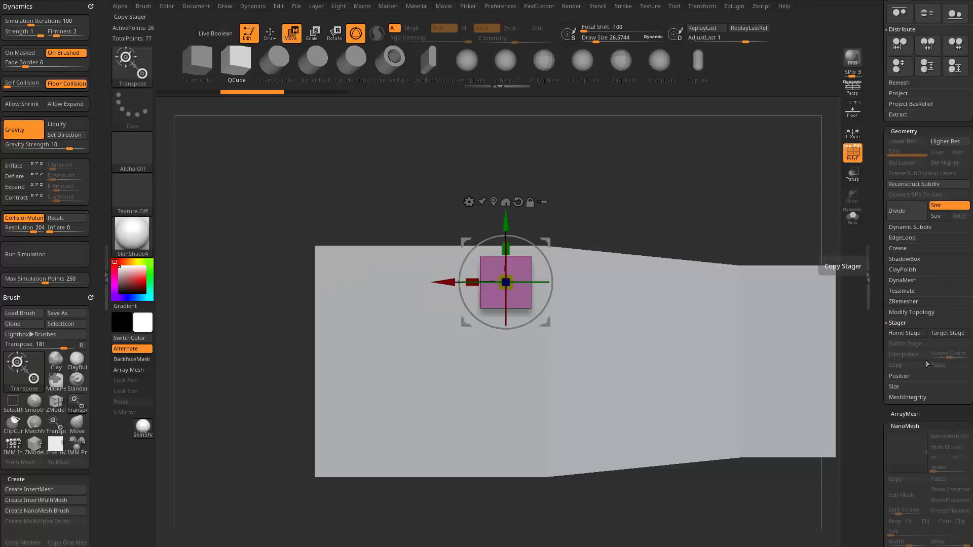
left_click(905, 333)
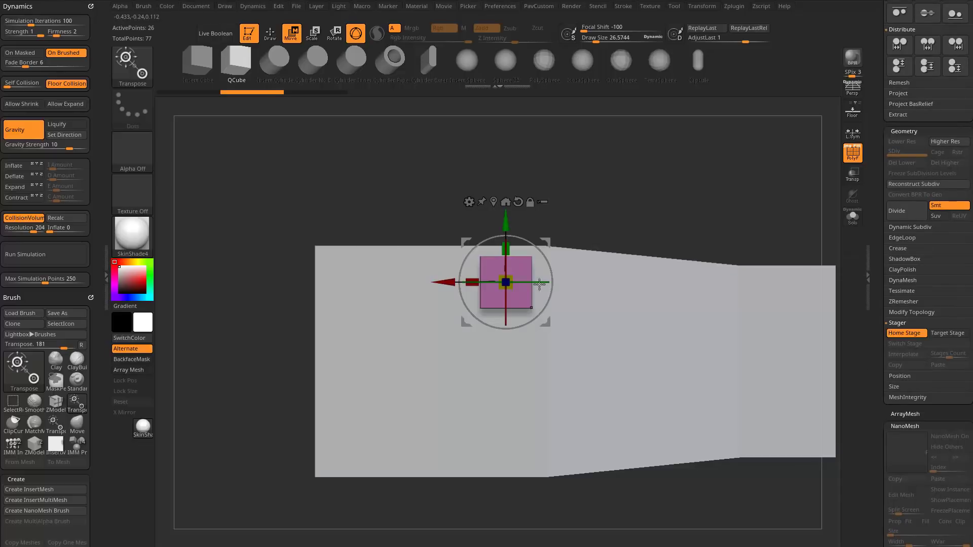
left_click(922, 333)
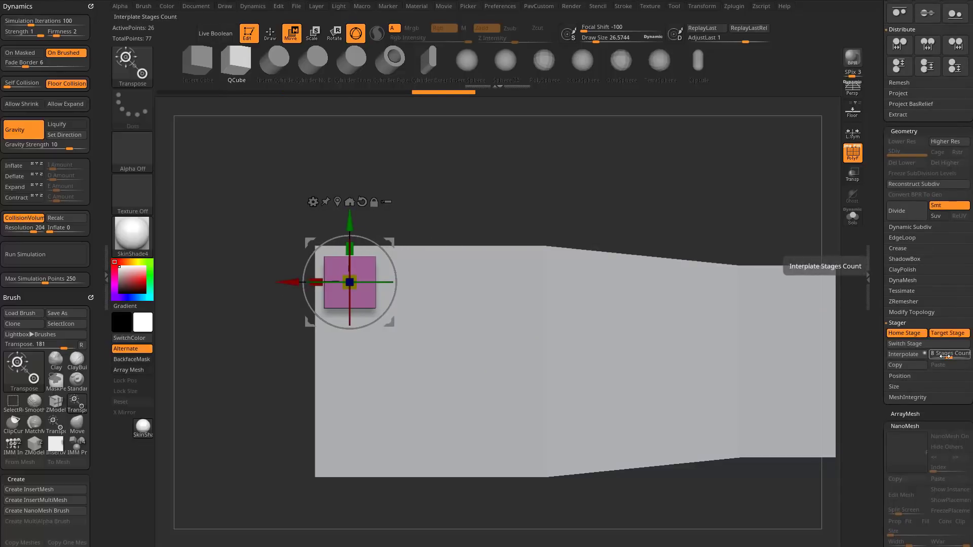
Set the Stages Count to 3 and interpolate the small cube between its two stored stages.
left_click_drag(944, 354, 940, 356)
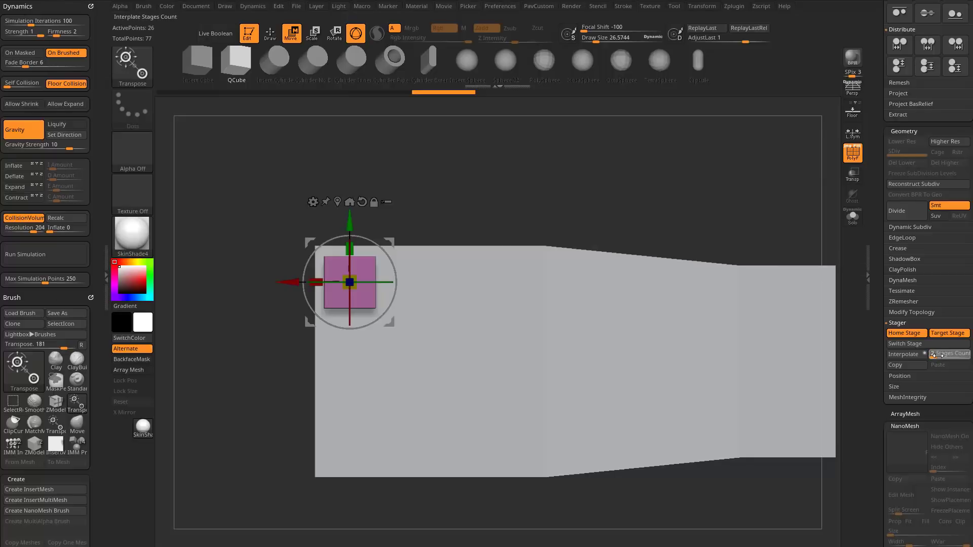
left_click(922, 364)
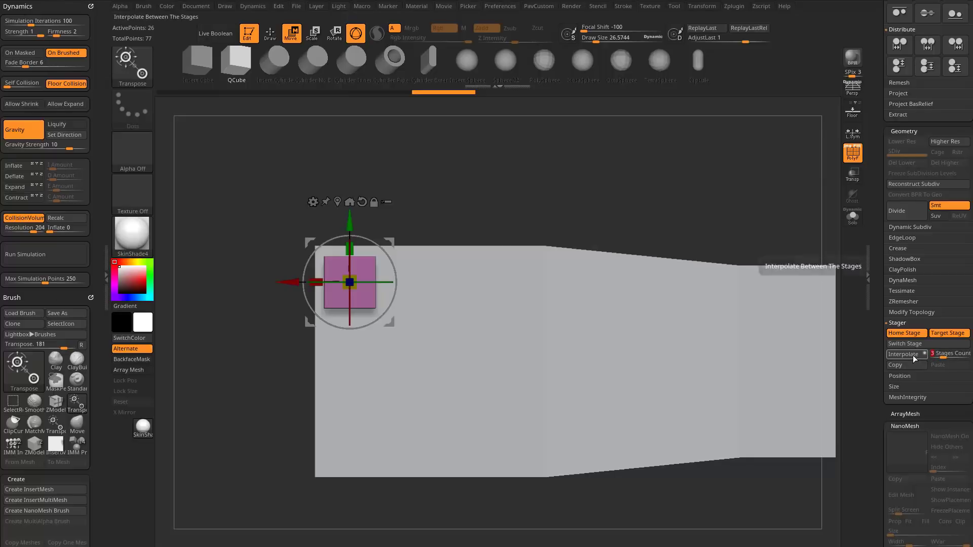
left_click_drag(630, 171, 585, 206)
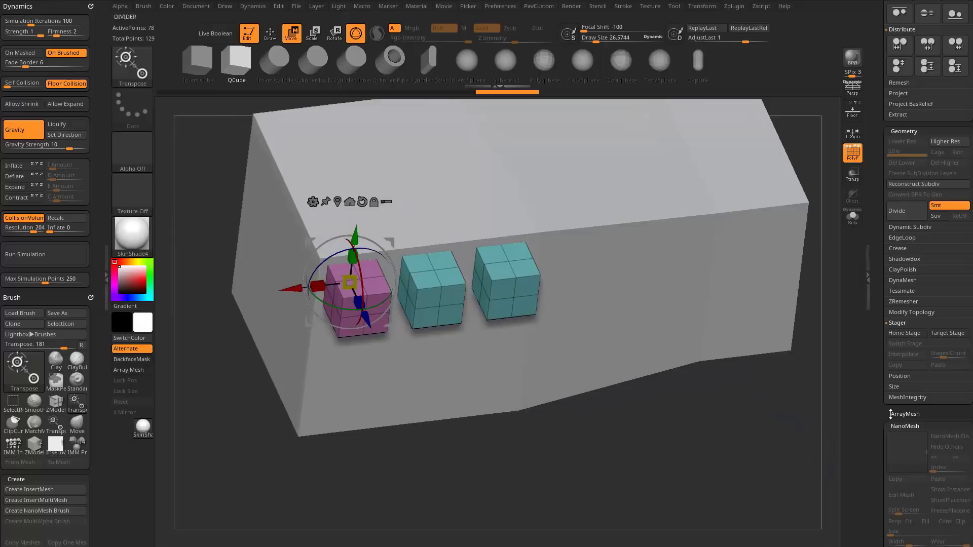
scroll(875, 298, "up", 5)
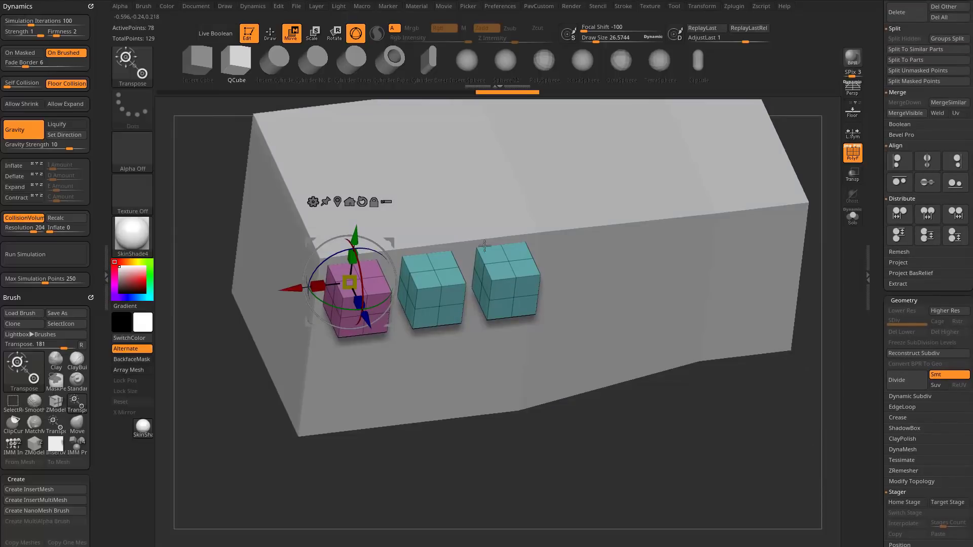
left_click_drag(485, 435, 451, 445)
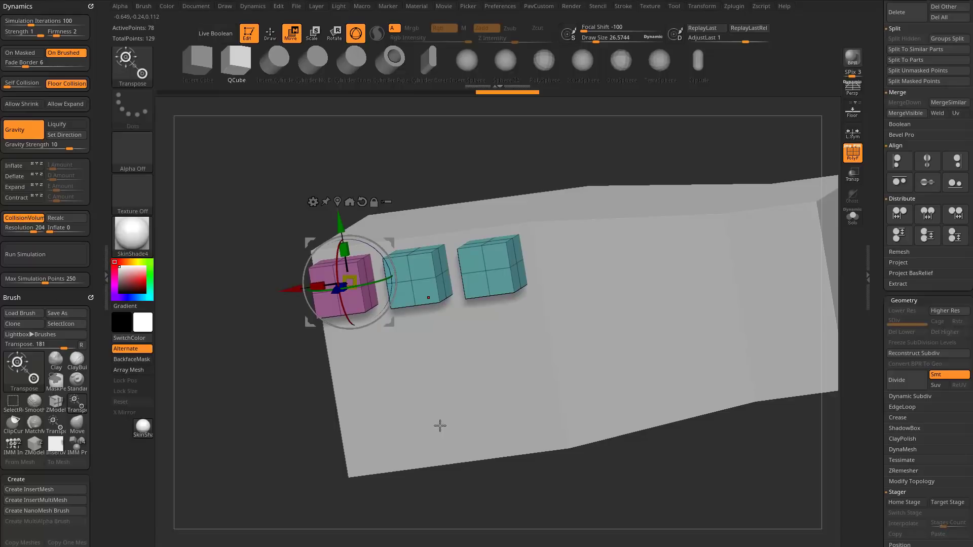
left_click_drag(683, 151, 415, 260)
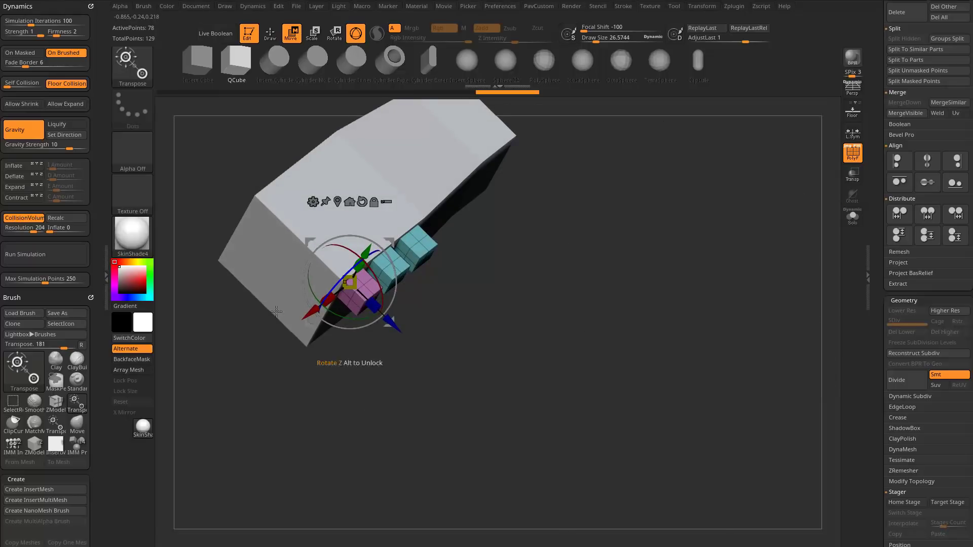
left_click_drag(659, 154, 652, 202)
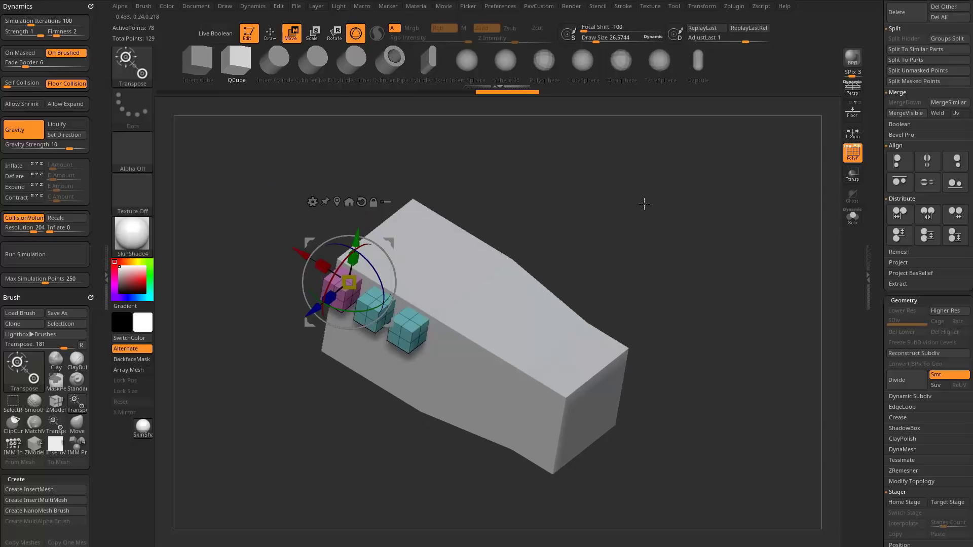
Switch to the Plane3D_1 tool, convert it to a PolyMesh3D, and face the plane straight on.
key("q")
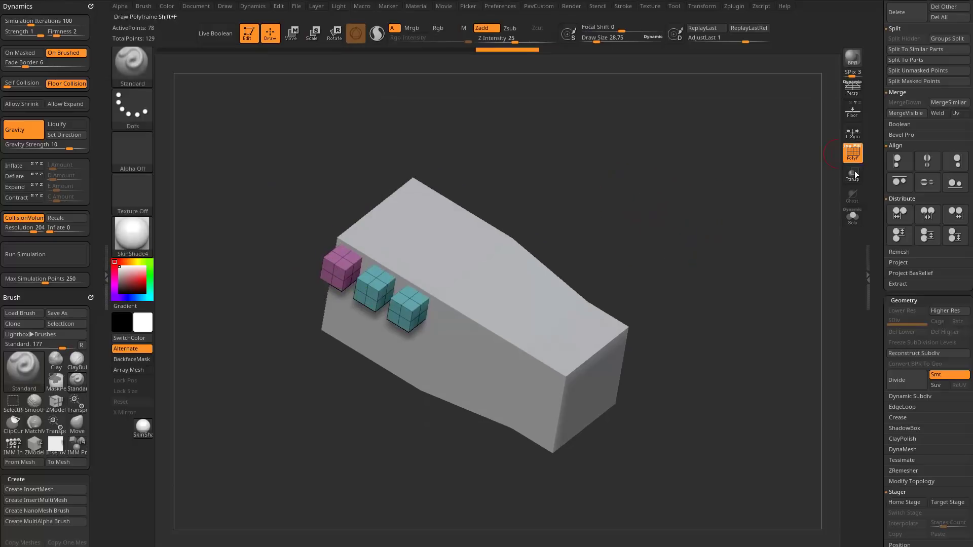
scroll(887, 385, "up", 10)
left_click(916, 133)
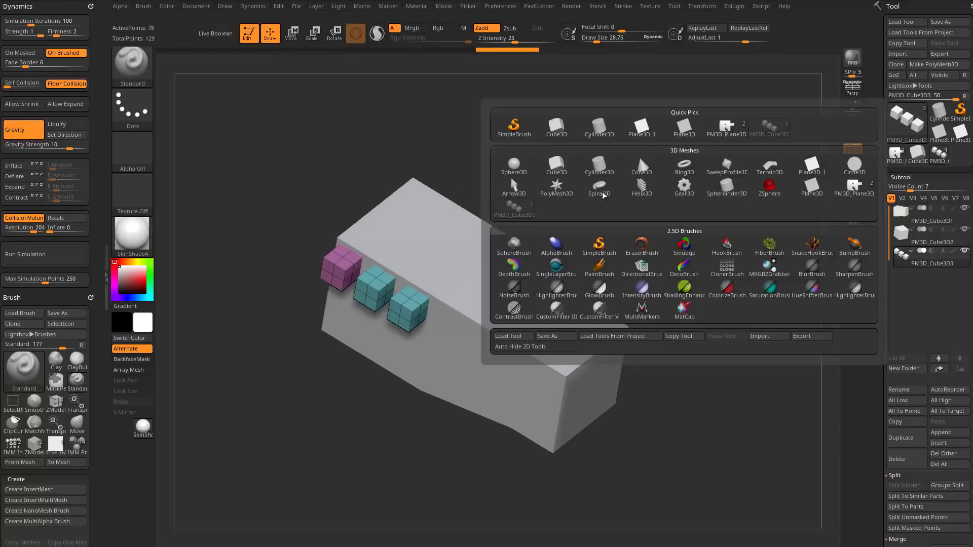
left_click(642, 131)
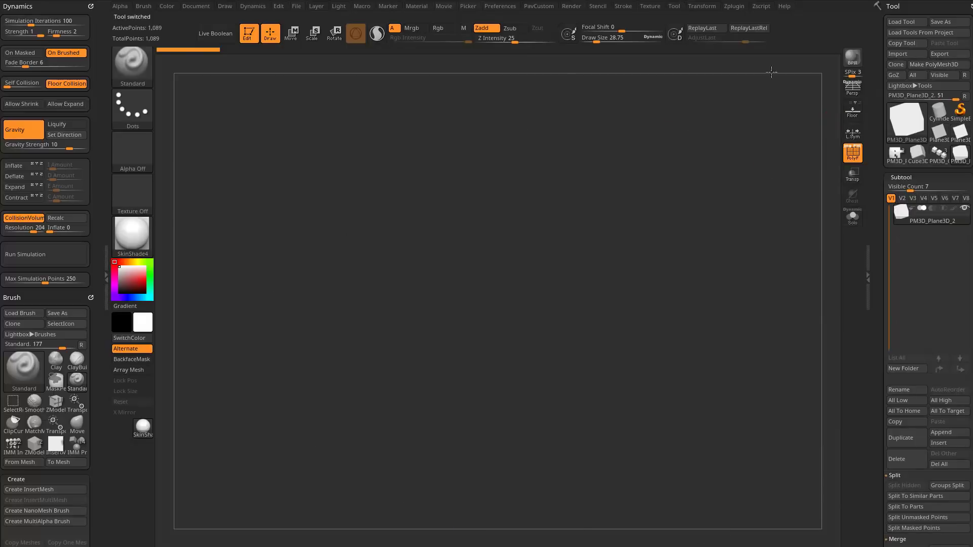
left_click_drag(771, 73, 769, 206)
Cut a slot one polygon wide and six deep into the plane's upper edge by painting those faces and deleting them with ZModeler.
key("b")
key("z")
key("m")
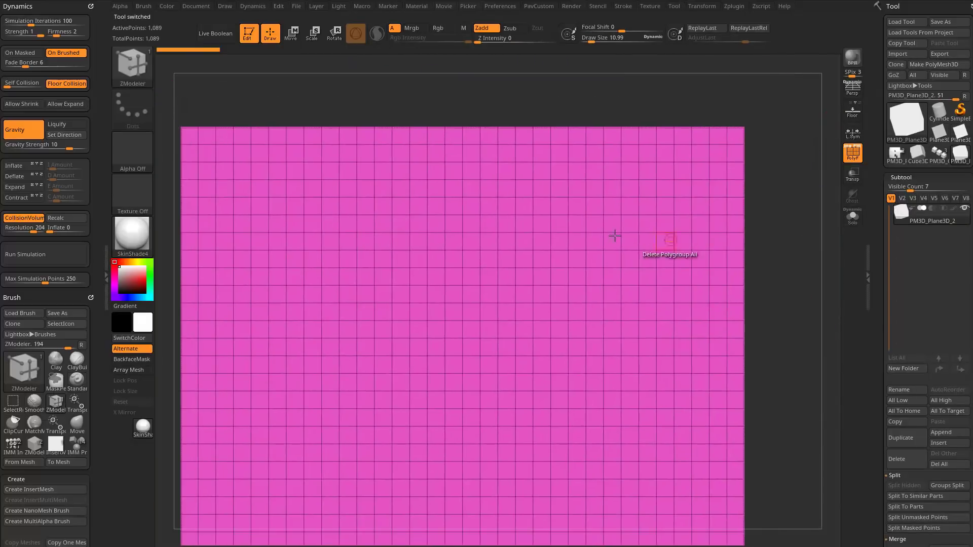
left_click_drag(559, 139, 559, 190)
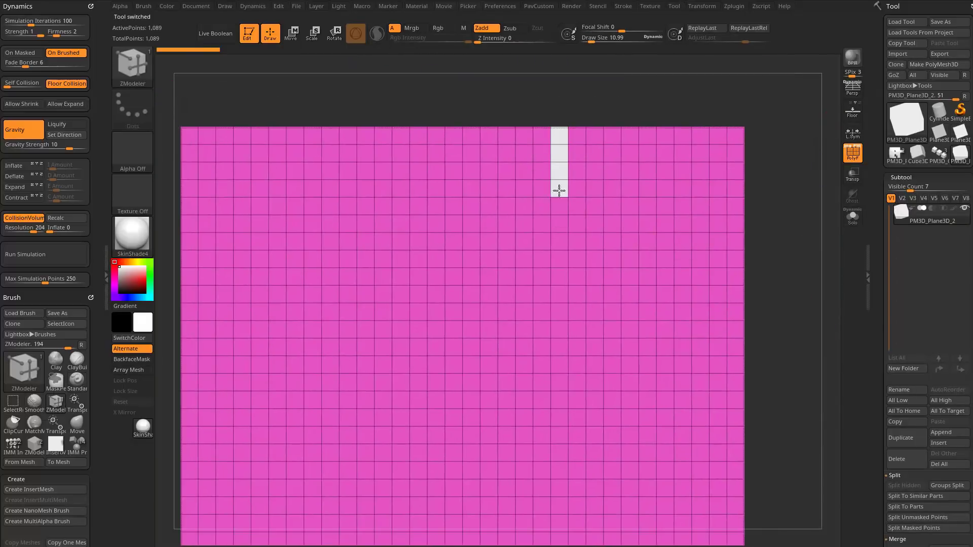
left_click(557, 226)
left_click_drag(813, 127, 724, 271, "alt")
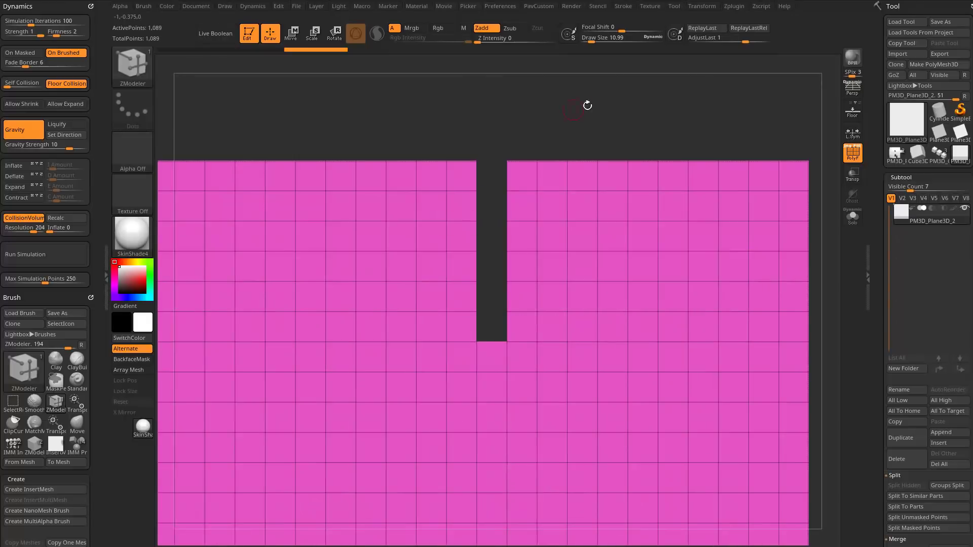
Try closing the slot by stitching its upper corner points, and by extruding its side EdgeLoop across with Free Move, undoing both attempts.
left_click_drag(587, 105, 610, 215, "alt")
key("space")
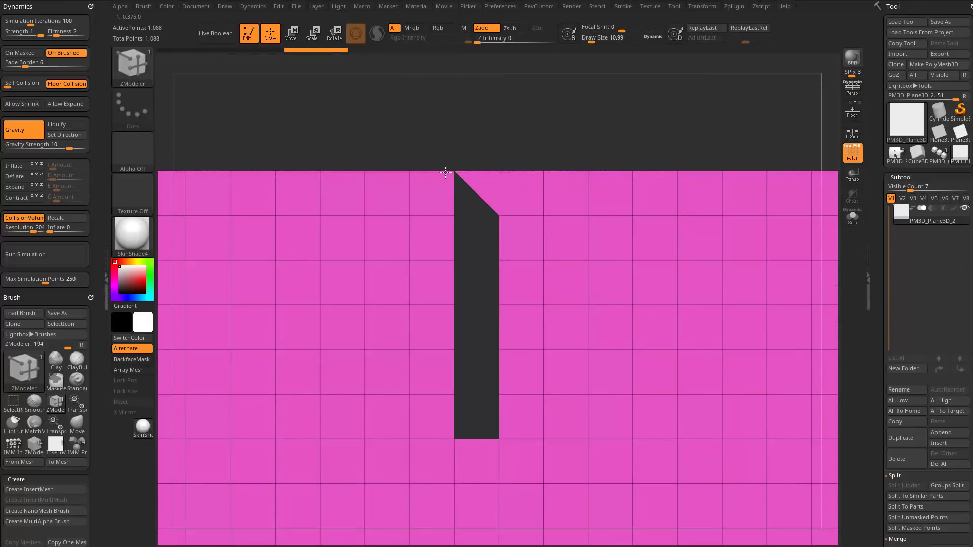
key("space")
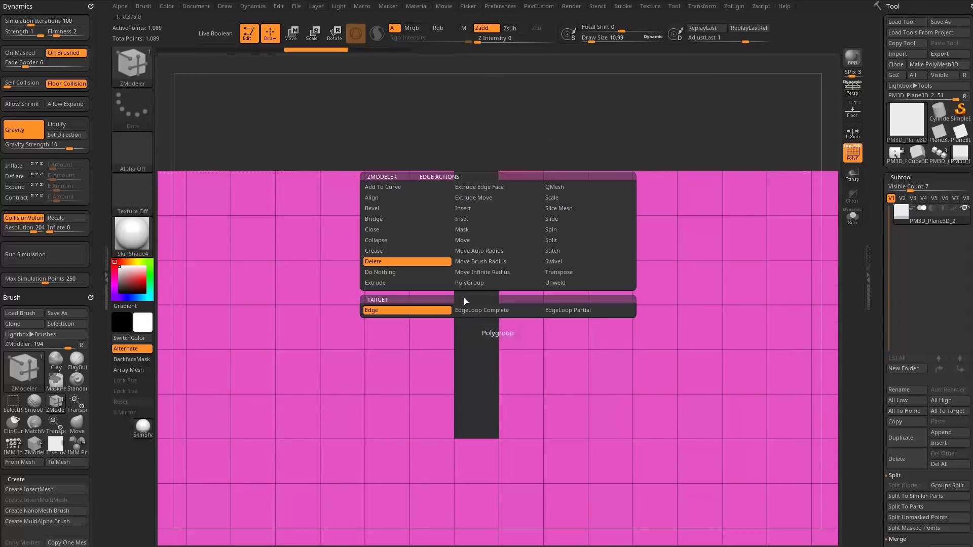
left_click(424, 284)
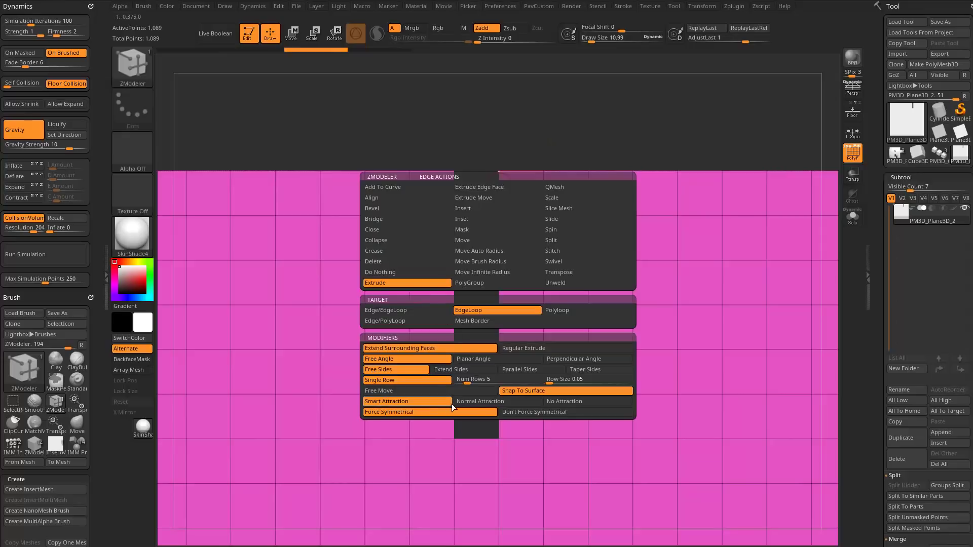
left_click(486, 391)
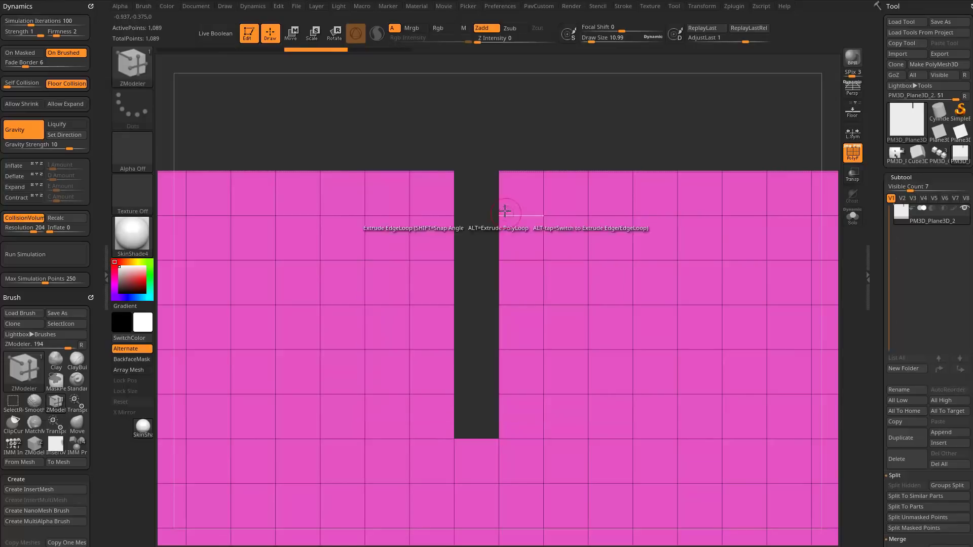
left_click_drag(497, 232, 452, 231)
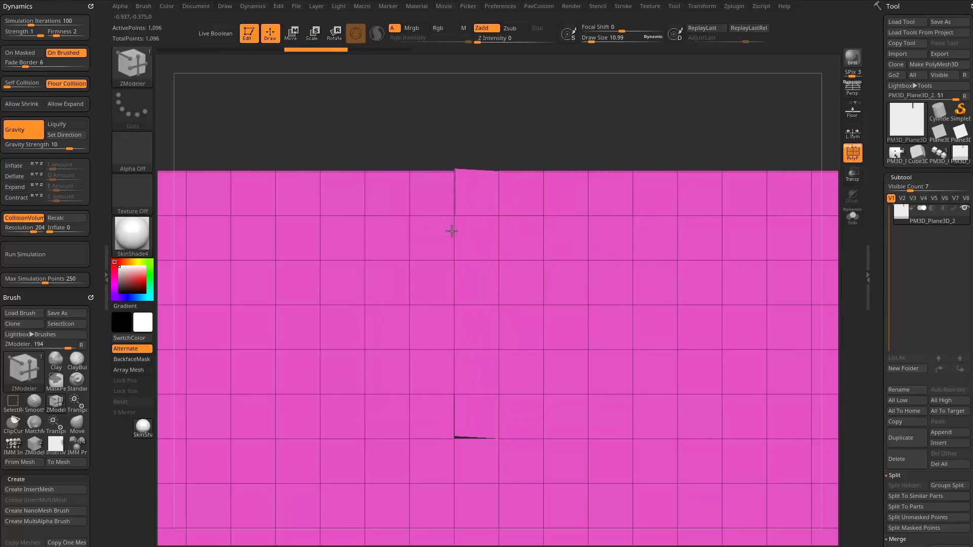
key("ctrl+z")
key("ctrl+z")
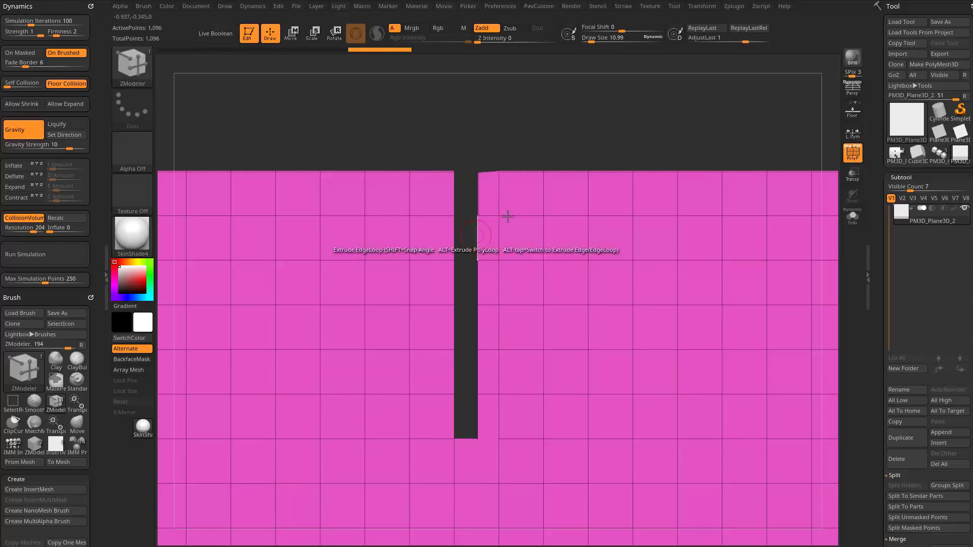
Try extruding a single side edge across the slot with the Edge/EdgeLoop target, and undo it.
key("space")
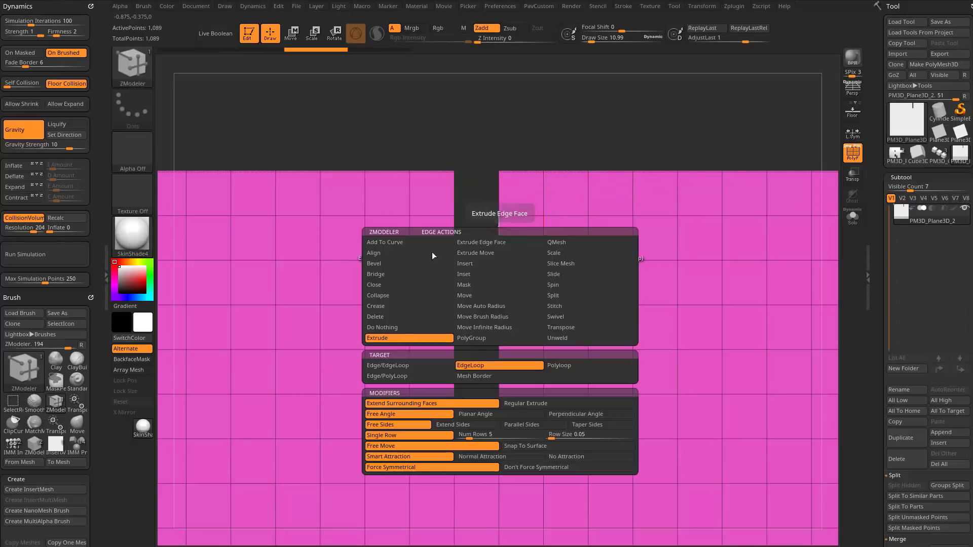
key("alt")
left_click_drag(497, 235, 450, 237)
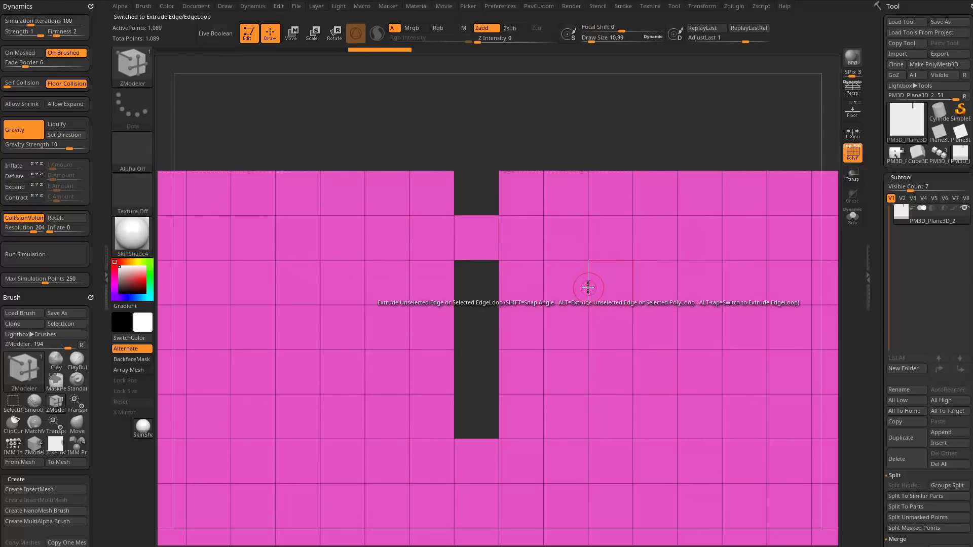
key("ctrl+z")
Bridge three pairs of facing edges across the slot with the Edges target, starting at the second row from the open end.
left_click_drag(527, 167, 491, 200)
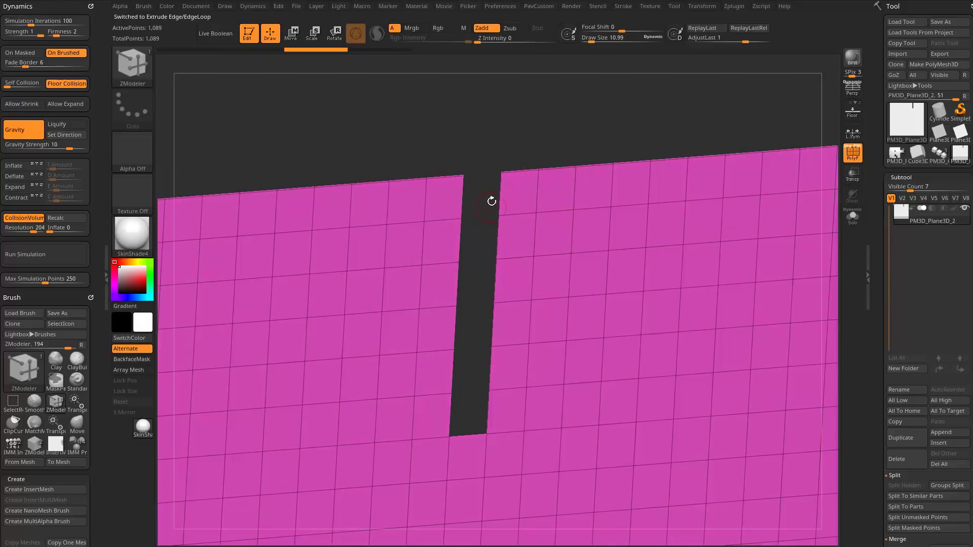
key("space")
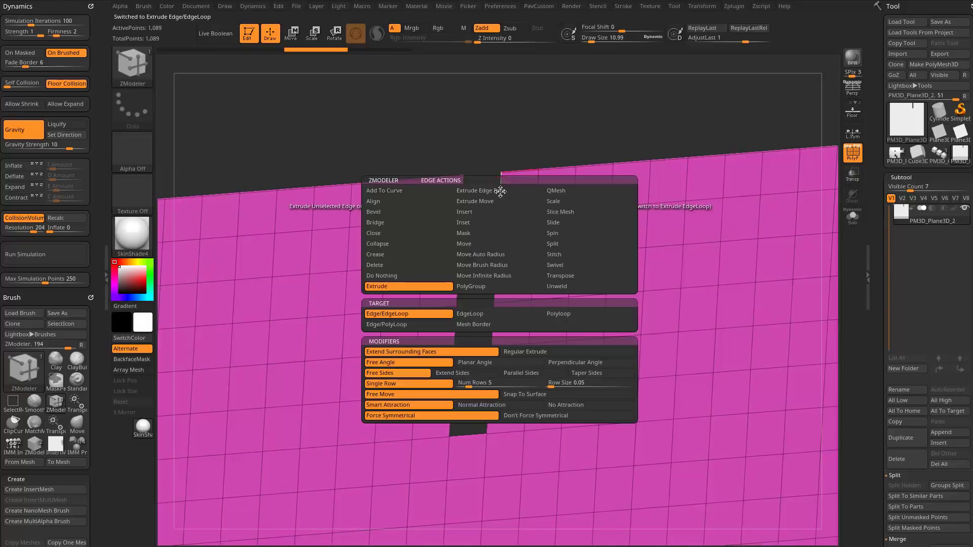
left_click(410, 222)
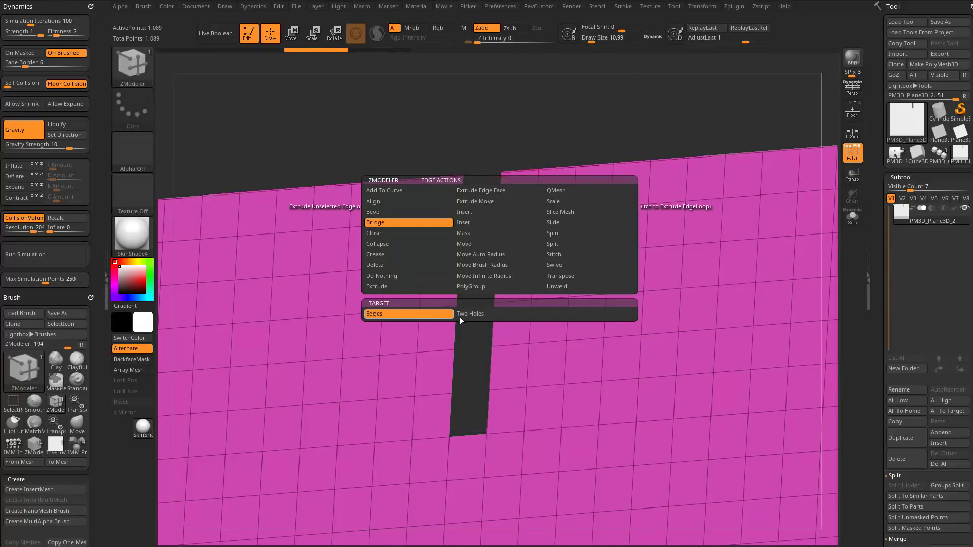
left_click_drag(436, 165, 467, 146)
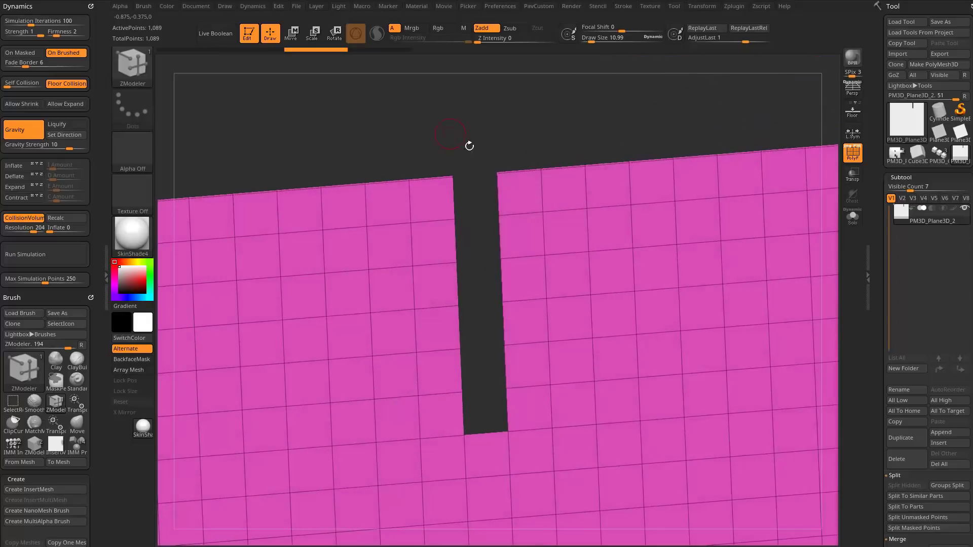
key("space")
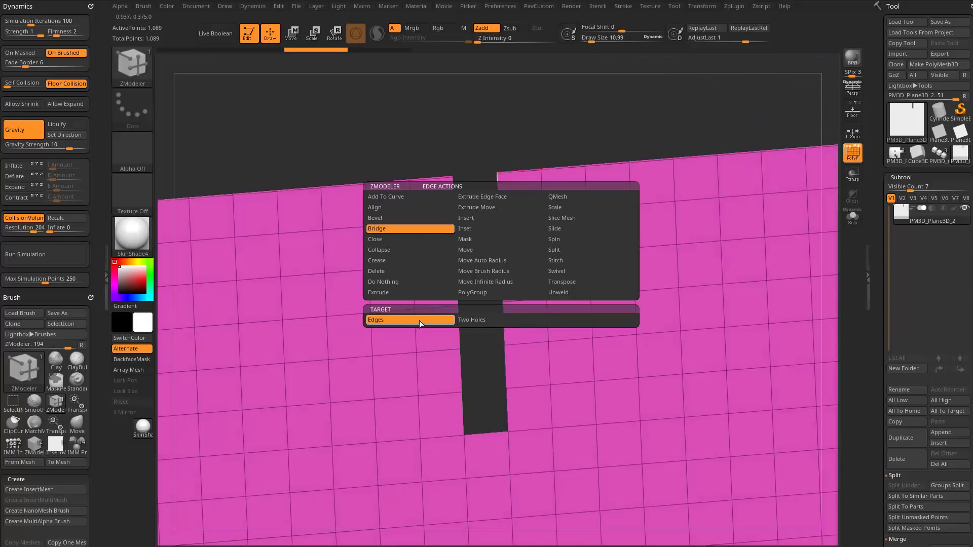
left_click(419, 320)
left_click(458, 245)
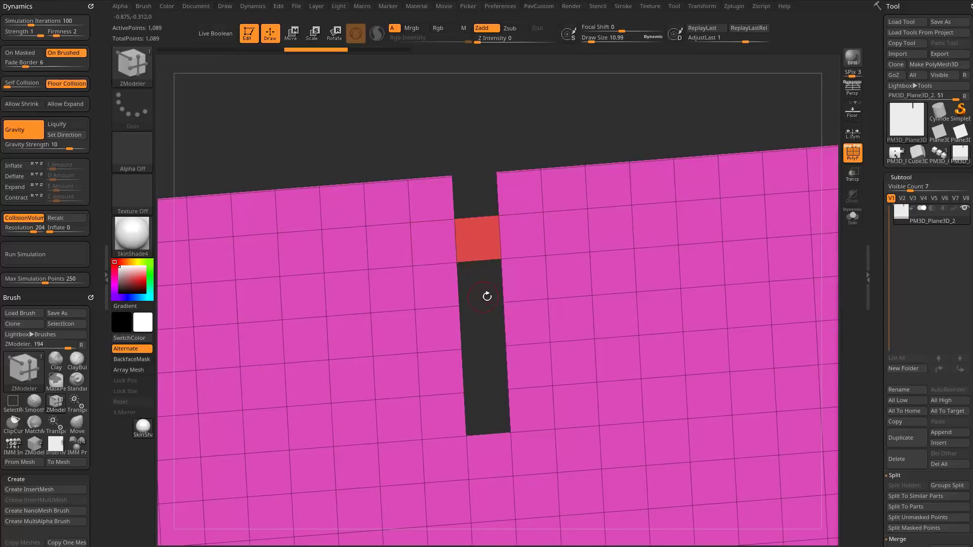
left_click(502, 283)
left_click(459, 288)
left_click(502, 317)
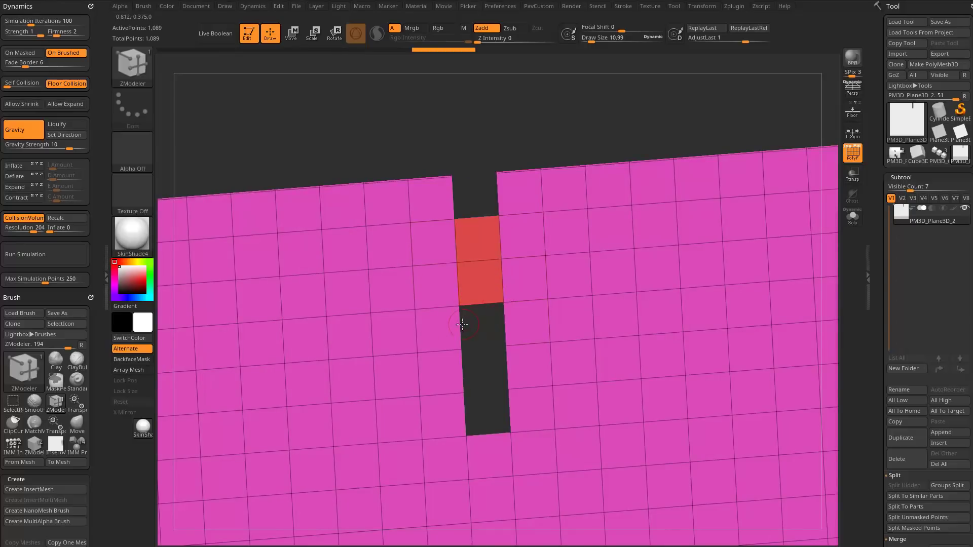
left_click(459, 319)
left_click_drag(483, 399, 490, 355)
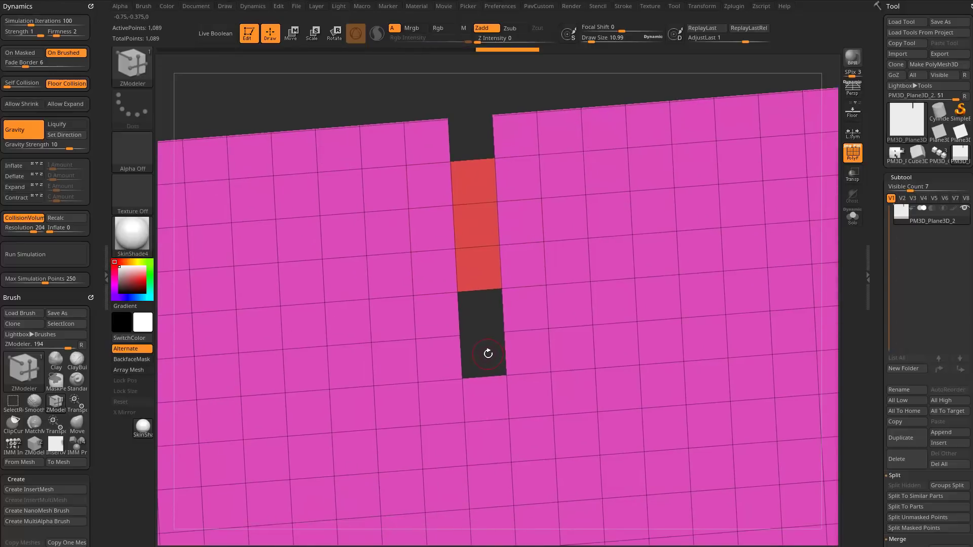
Give the plane thickness by extruding it with ZModeler's Extrude polygon action on All Polygons.
left_click_drag(419, 104, 471, 121)
key("space")
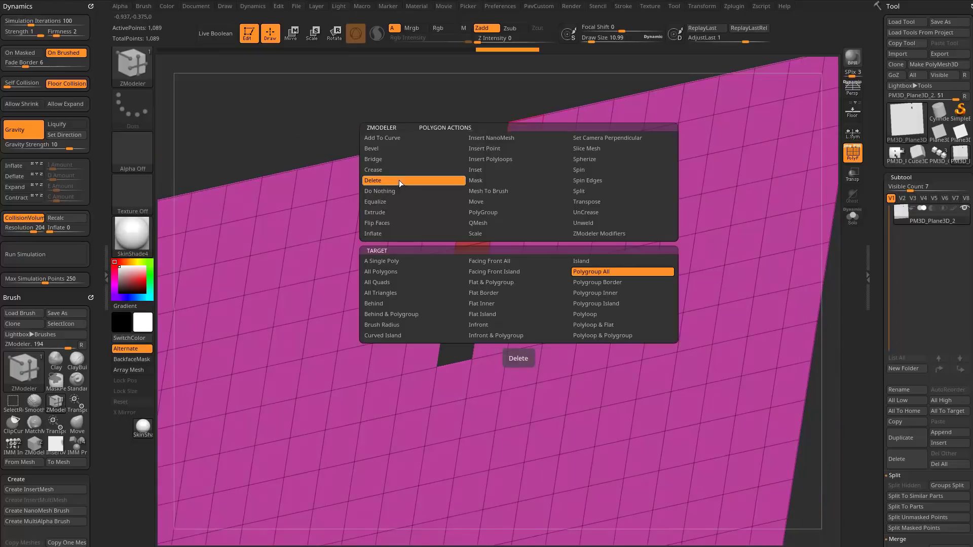
left_click(395, 212)
key("space")
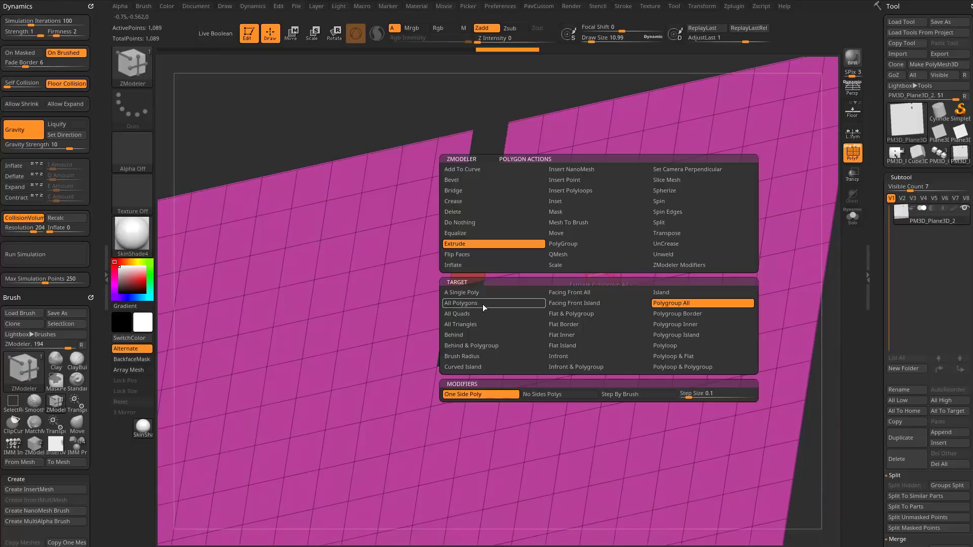
left_click(477, 293)
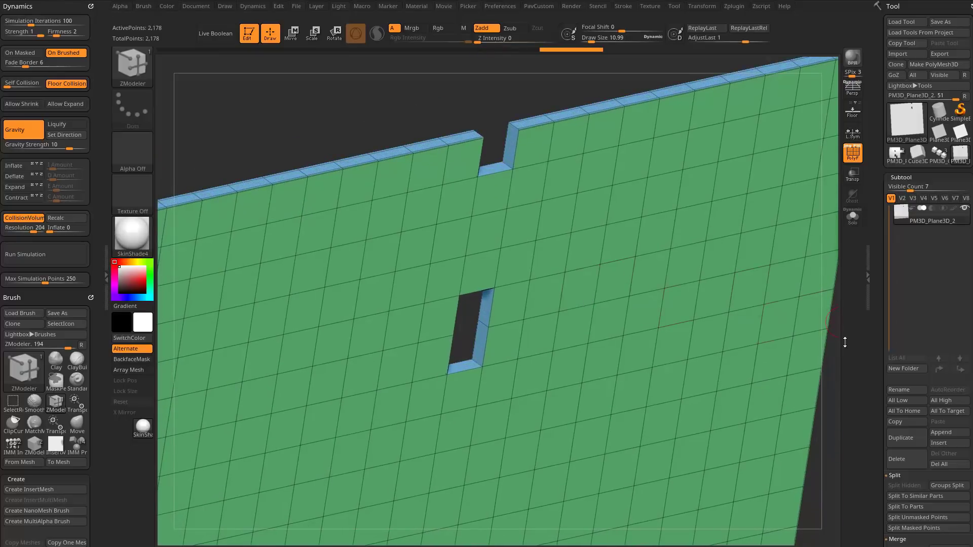
Reopen the full slot by painting the bridged faces and pushing them through the plate with QMesh Polygroup All.
left_click_drag(765, 304, 804, 395)
left_click_drag(719, 308, 709, 253, "alt")
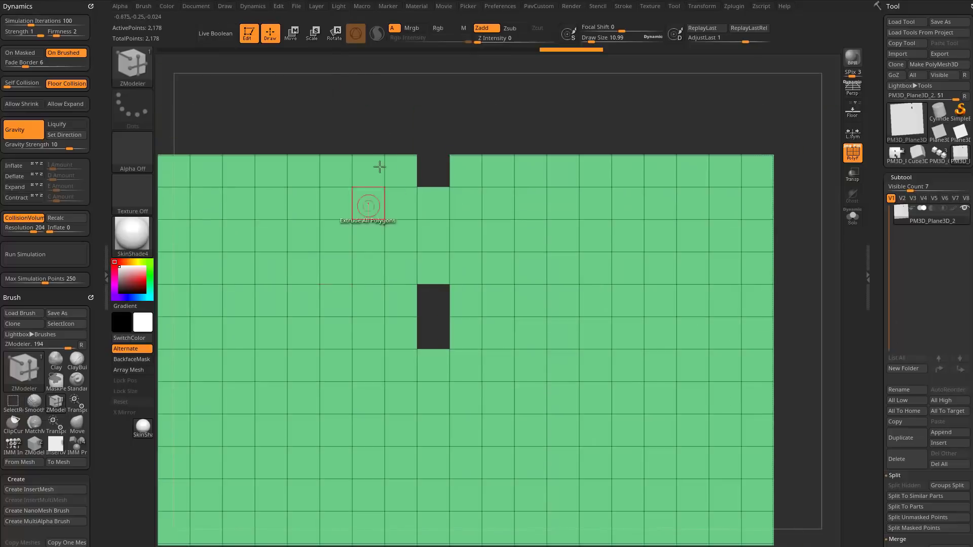
left_click_drag(425, 144, 430, 214, "alt")
left_click_drag(439, 262, 436, 331)
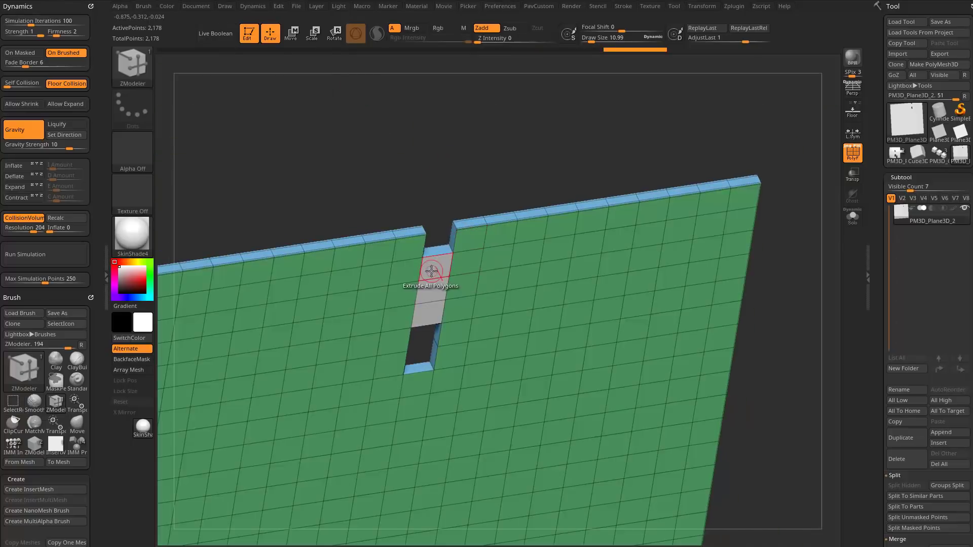
key("space")
left_click(401, 257)
left_click(494, 303)
left_click_drag(432, 271, 429, 243)
Split the plate's faces into separate polygroups with Groups By Normals.
left_click_drag(426, 169, 471, 177, "alt")
key("1")
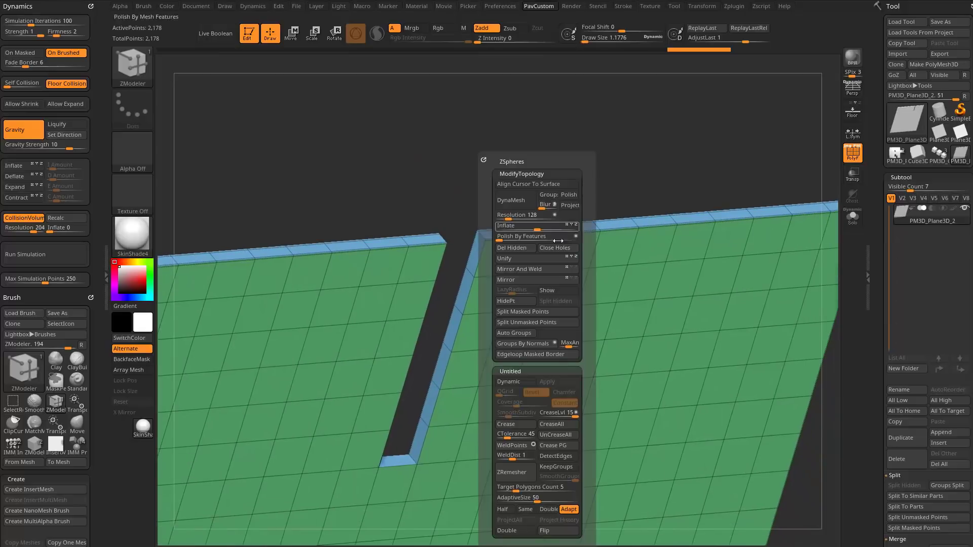
left_click(522, 344)
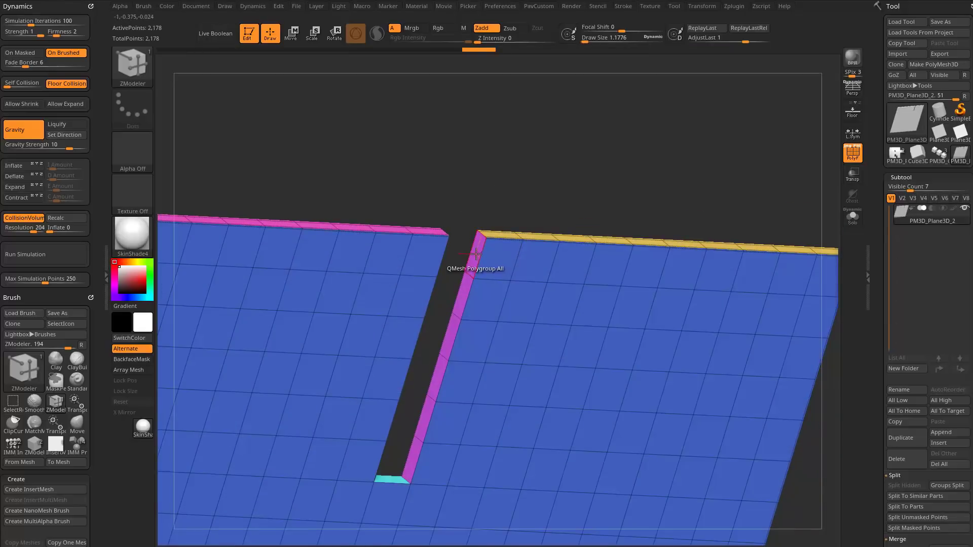
Remove the two side walls inside the slot with the Delete polygon action on Polygroup All.
key("space")
left_click(372, 214)
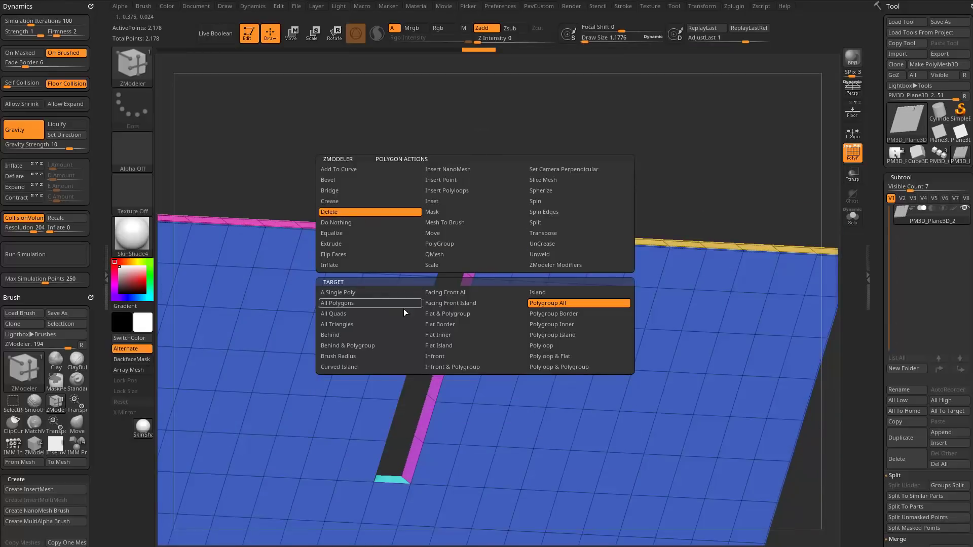
left_click(463, 294)
left_click_drag(503, 202, 531, 229)
left_click(447, 274)
Try filling the slot by bridging its two open sides with Bridge Two Holes, and undo it.
left_click_drag(452, 332, 410, 278)
key("space")
left_click(446, 366)
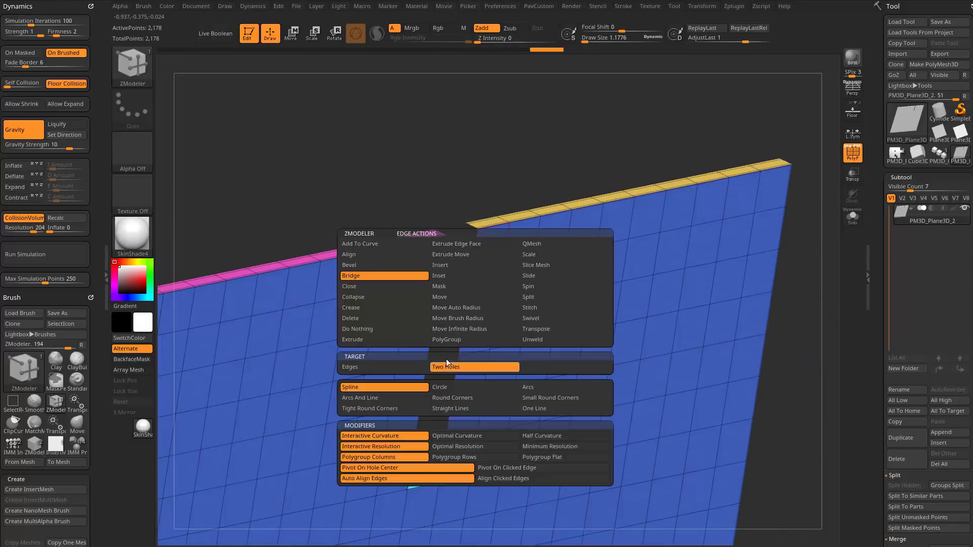
left_click_drag(442, 265, 428, 259)
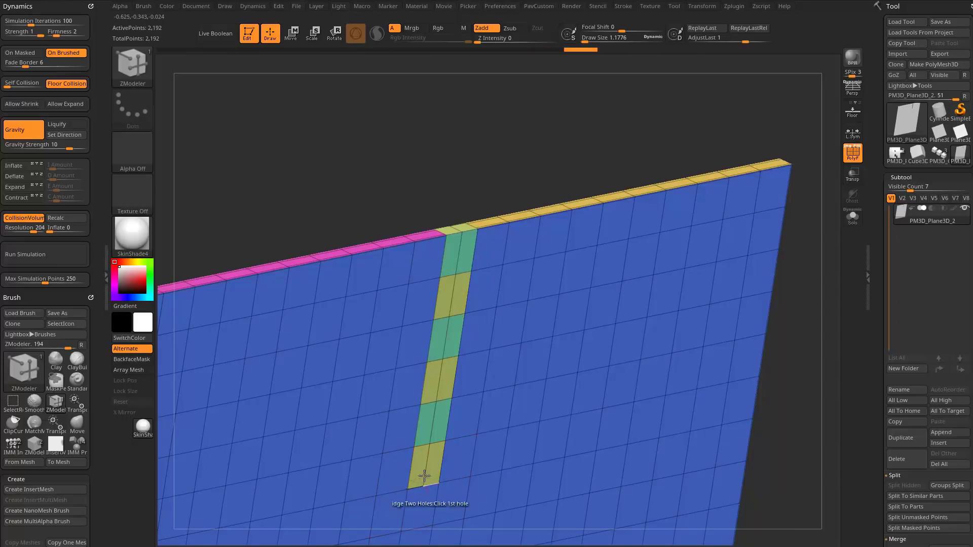
key("ctrl+z")
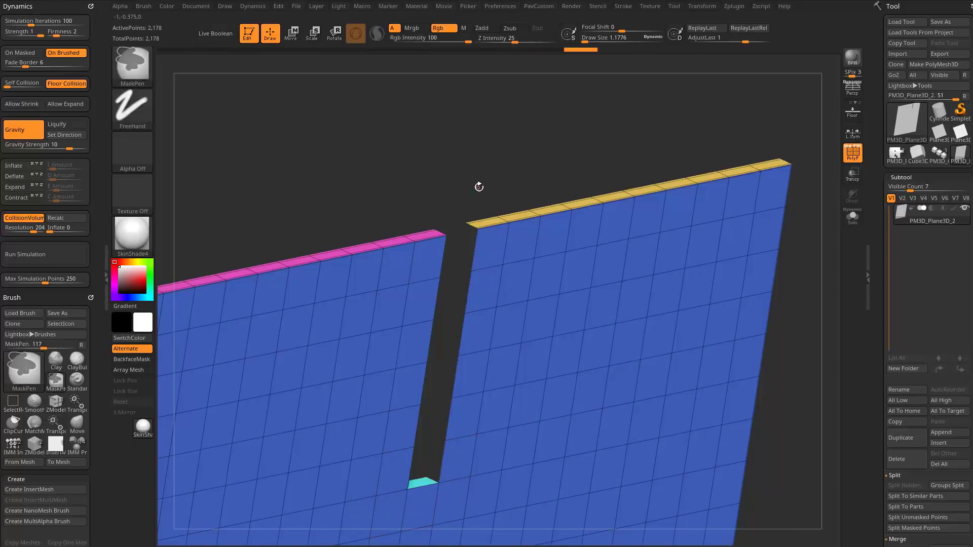
Try closing the slot by pulling its side wall across to the opposite wall with QMesh Polygroup All, and undo it.
mouse_move(528, 179)
left_mouse_down()
mouse_move(463, 159)
mouse_move(526, 163)
mouse_move(495, 154)
mouse_move(441, 156)
mouse_move(706, 173)
mouse_move(708, 207)
mouse_move(680, 200)
mouse_move(694, 195)
mouse_move(647, 250)
left_mouse_up()
left_click_drag(455, 97, 500, 134, "alt")
key("space")
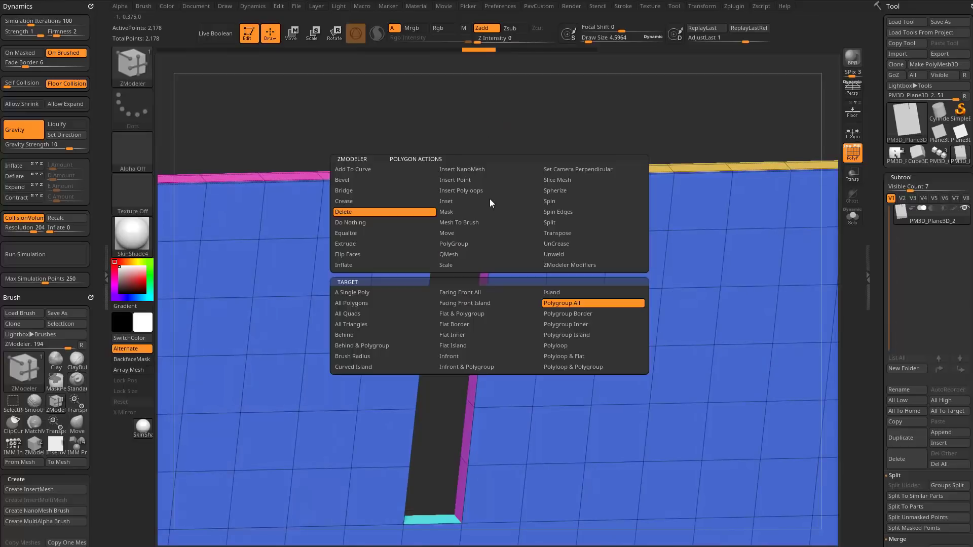
left_click(459, 255)
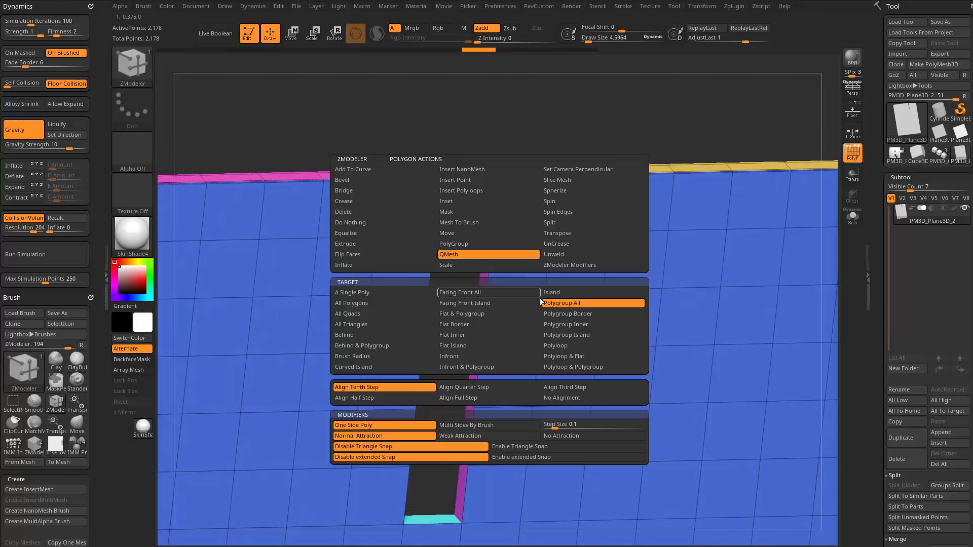
left_click(410, 296)
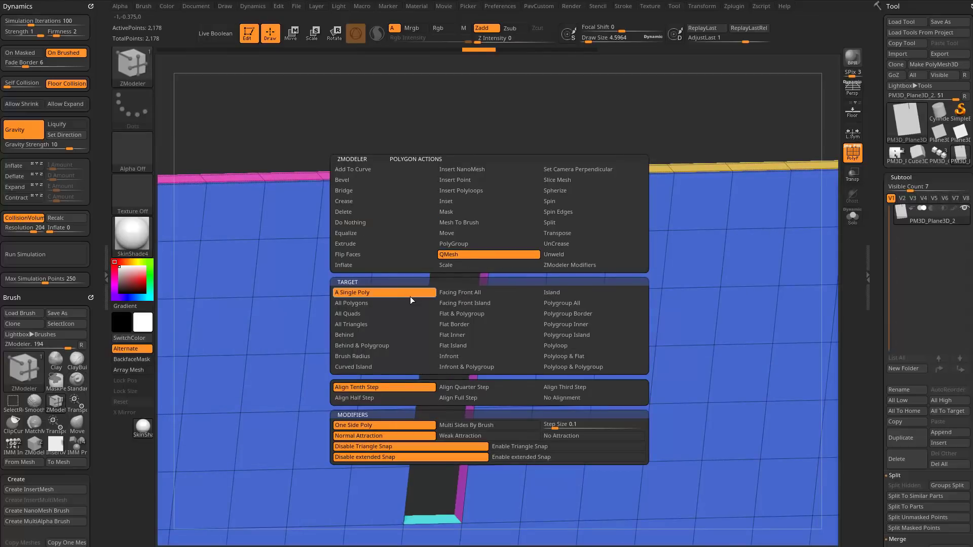
left_click(570, 304)
left_click_drag(484, 256, 445, 276)
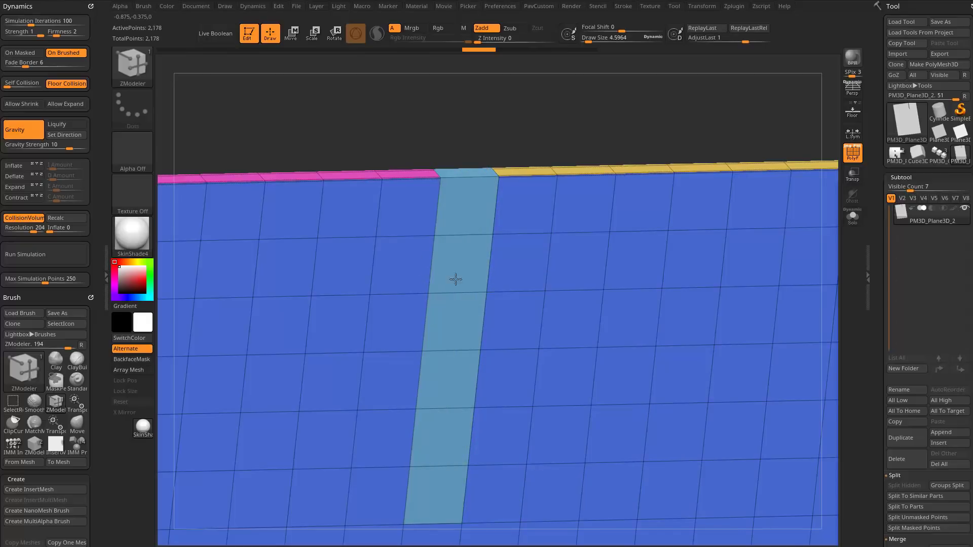
left_click(489, 241)
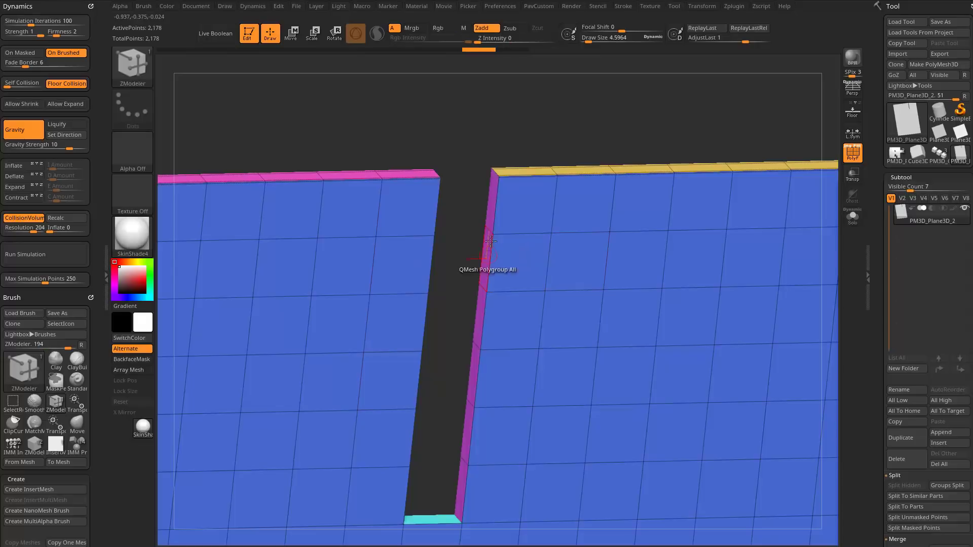
Set the polygon QMesh target to A Poly and pull individual side wall faces across the slot to the opposite wall.
key("space")
left_click(392, 294)
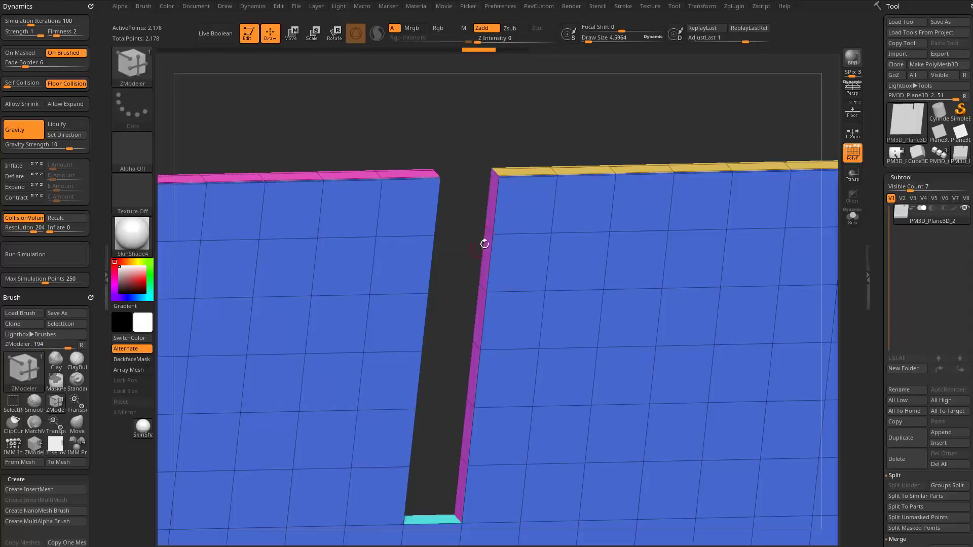
left_click_drag(485, 265, 444, 307)
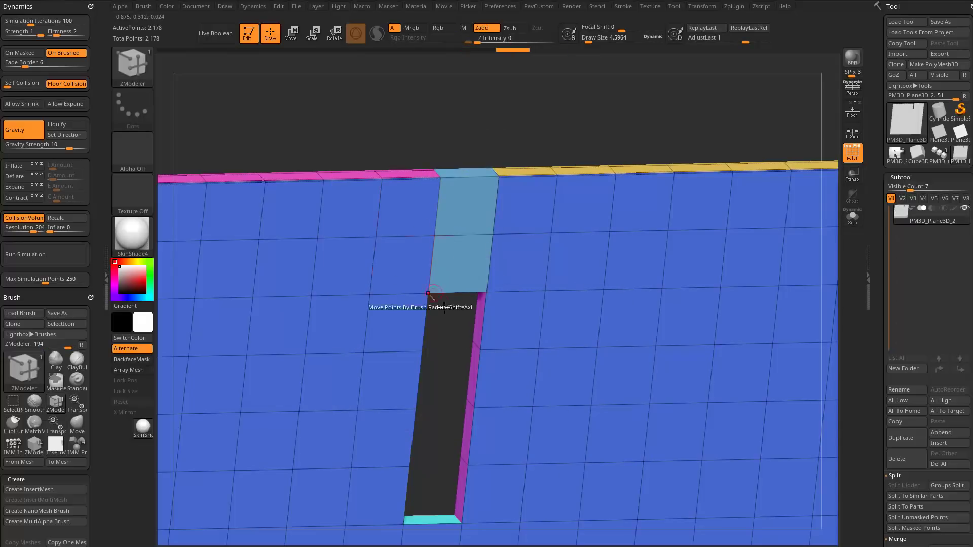
left_click_drag(475, 367, 391, 370)
mouse_move(456, 319)
right_mouse_down()
mouse_move(406, 310)
mouse_move(454, 289)
mouse_move(450, 316)
right_mouse_up()
Reopen the slot by pushing the filled faces back through the plate with QMesh A Poly.
right_click_drag(512, 125, 468, 248)
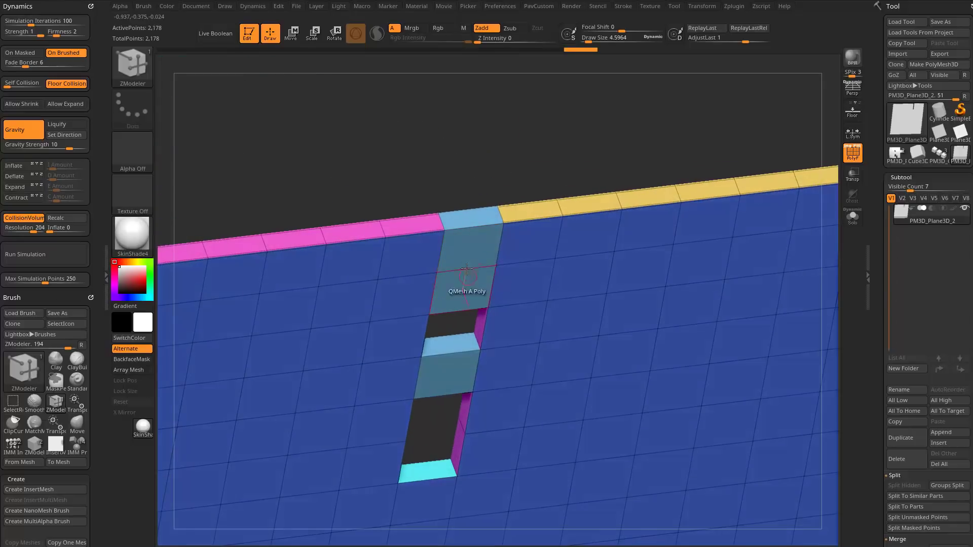
left_click_drag(467, 253, 456, 168)
left_click_drag(459, 291, 452, 250)
left_click_drag(451, 373, 431, 299)
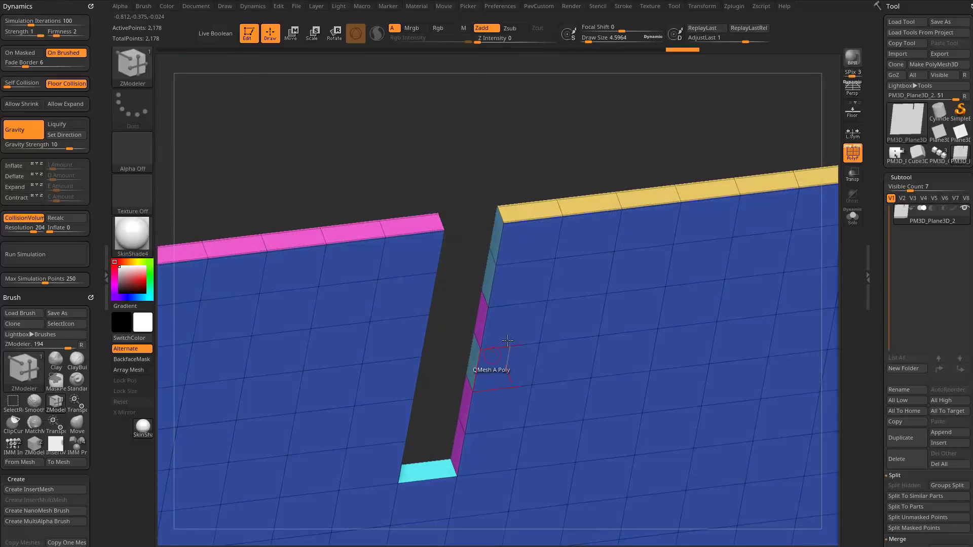
Cut an L-shaped channel, four faces across and two faces up to the plate's upper edge, by pushing faces through with QMesh.
left_click_drag(506, 332, 497, 302)
left_click_drag(558, 321, 553, 264)
left_click_drag(630, 312, 606, 238)
right_click_drag(600, 173, 505, 170, "ctrl")
left_click_drag(571, 332, 573, 299)
left_click_drag(576, 298, 581, 251)
left_click_drag(584, 263, 607, 153)
right_click_drag(630, 157, 555, 173, "alt")
mouse_move(555, 173)
right_mouse_down("ctrl")
mouse_move(567, 168)
mouse_move(538, 161)
mouse_move(560, 158)
right_mouse_up("ctrl")
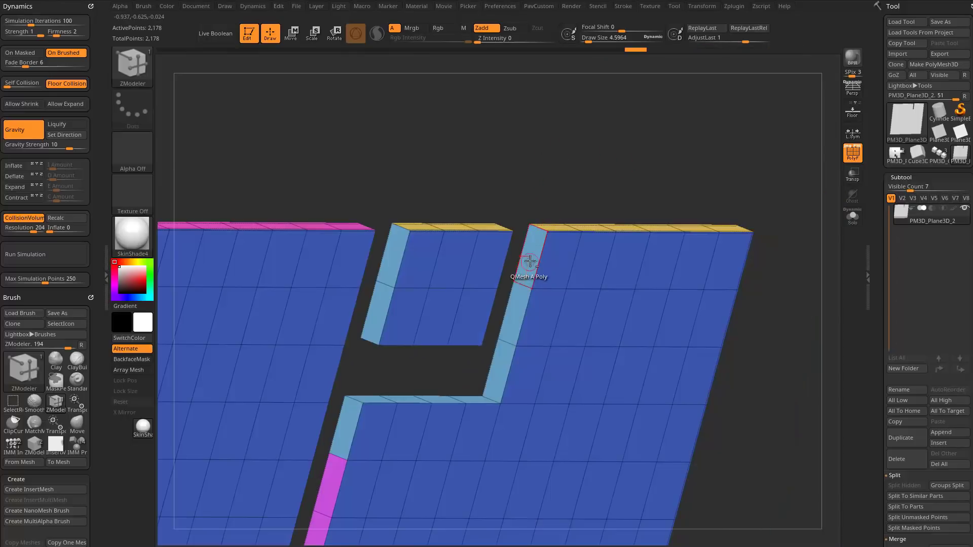
Try bridging the gap between the cut-off block's side and the plate, and undo it.
right_click_drag(530, 261, 474, 256, "shift")
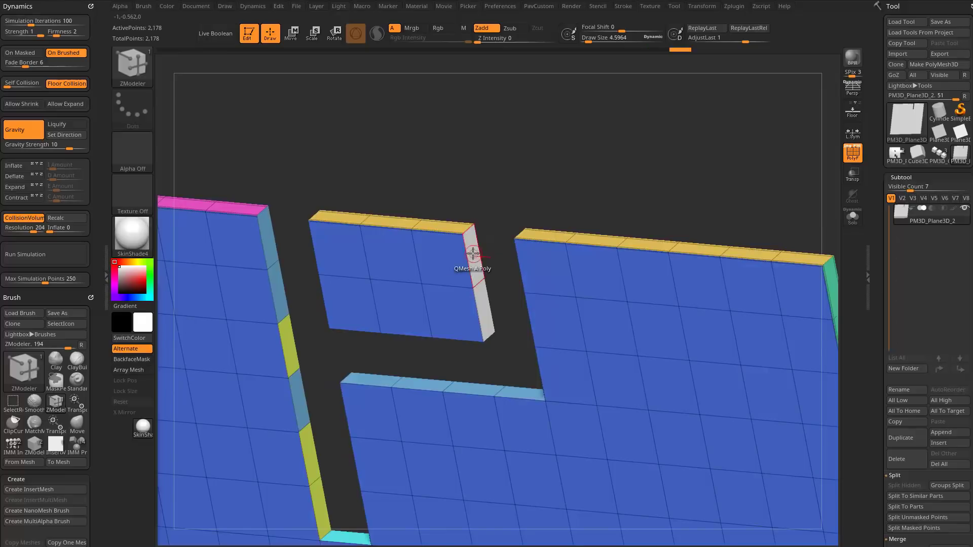
key("space")
left_click(326, 190)
left_click(372, 313)
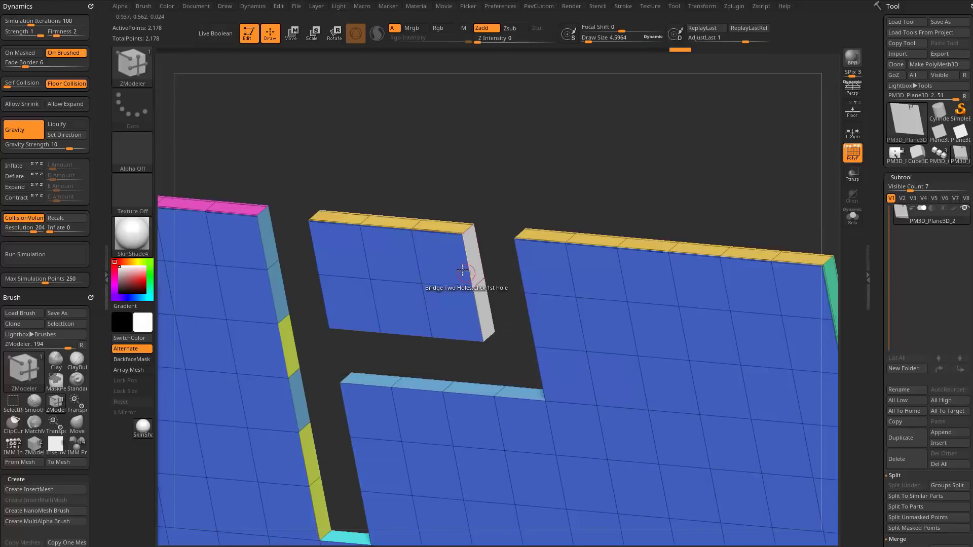
key("space")
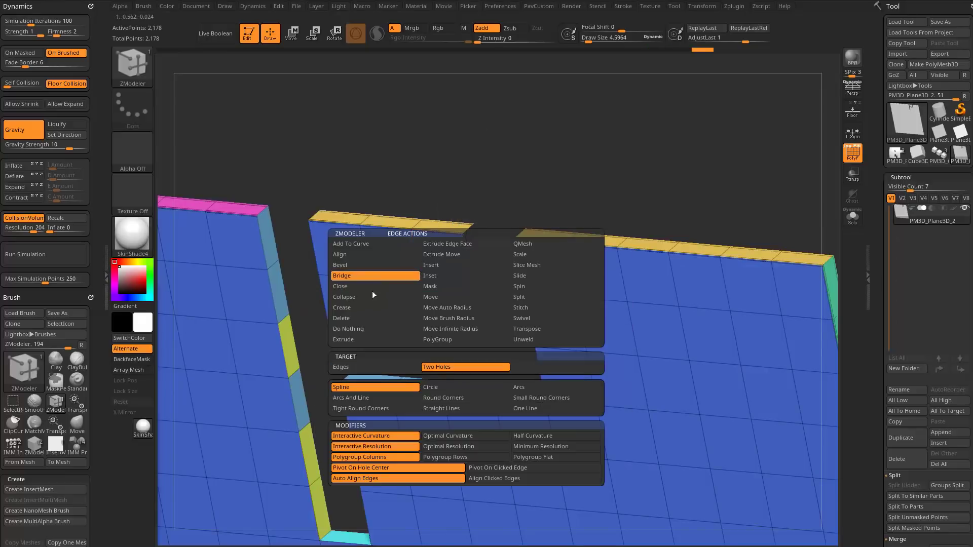
left_click_drag(497, 197, 544, 241)
key("ctrl+z")
Rejoin the cut-off block to the plate by filling the two-face gap between their facing sides.
left_click(533, 262)
left_click_drag(552, 192, 498, 168)
left_click(467, 266)
key("space")
left_click(468, 266)
left_click(454, 371)
left_click(495, 267, "alt")
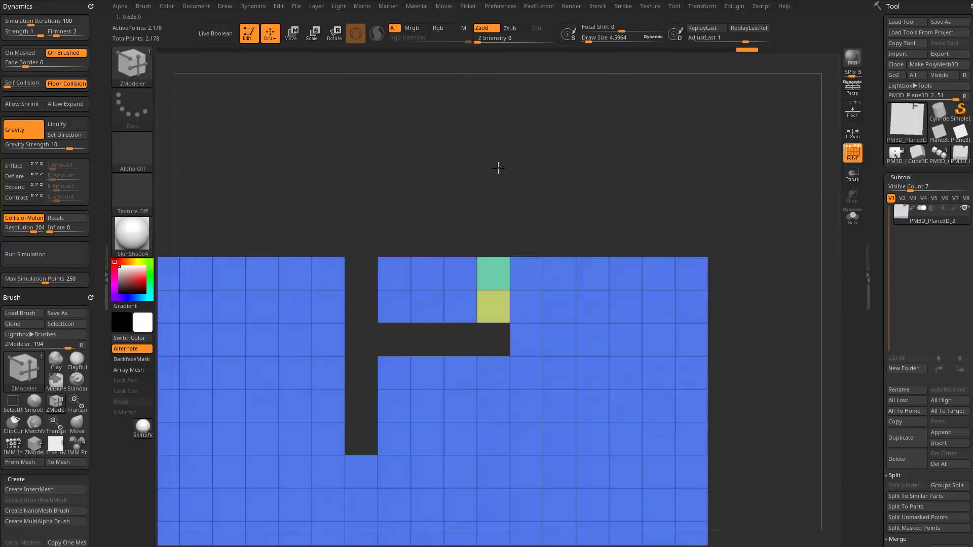
Duplicate the plate along its thickness direction with the gizmo, keeping the original masked.
left_click_drag(747, 195, 570, 238)
key("w")
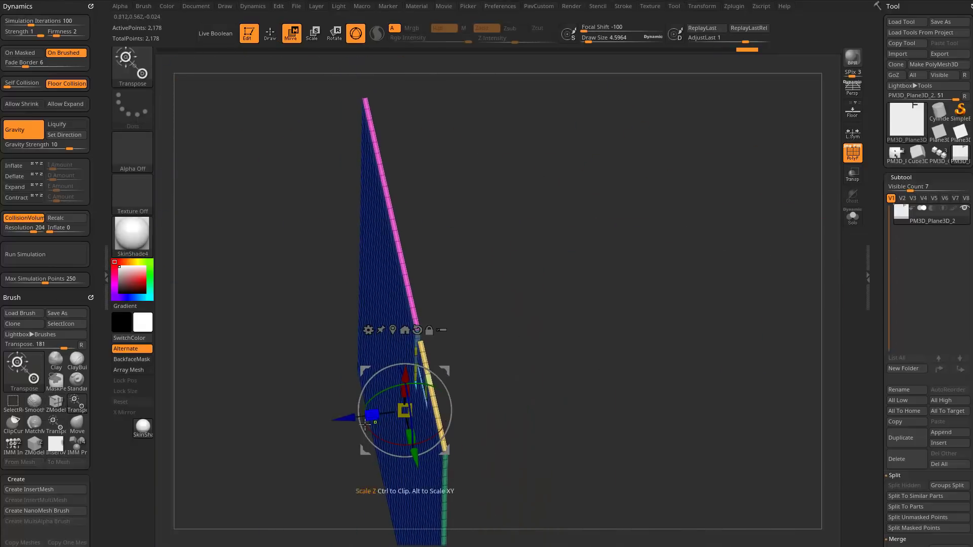
left_click_drag(348, 416, 373, 413, "ctrl")
key("q")
mouse_move(568, 316)
left_mouse_down()
mouse_move(599, 300)
mouse_move(662, 328)
mouse_move(667, 241)
mouse_move(697, 246)
mouse_move(680, 254)
mouse_move(546, 249)
mouse_move(684, 238)
mouse_move(644, 237)
mouse_move(635, 224)
left_mouse_up()
key("w")
mouse_move(416, 316)
left_mouse_down()
mouse_move(363, 323)
mouse_move(413, 320)
left_mouse_up()
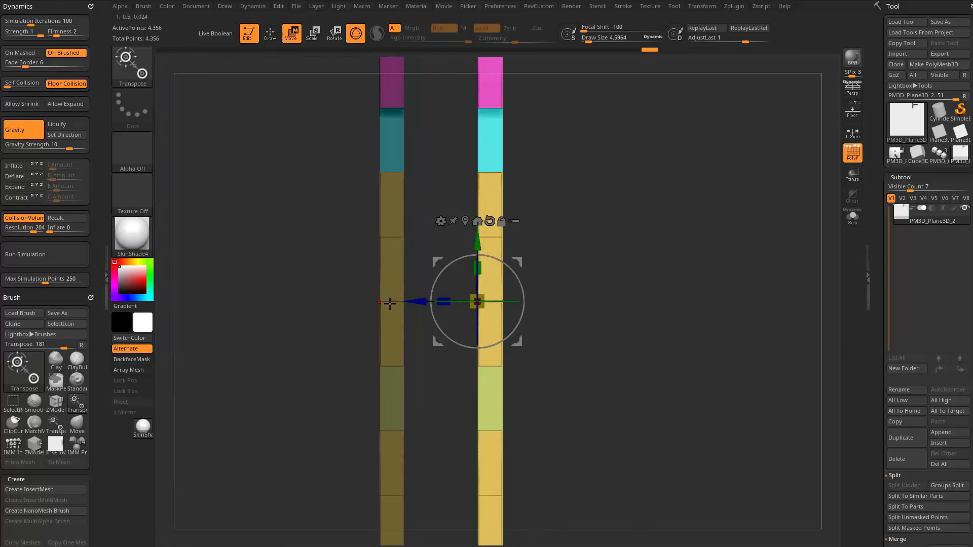
Try sliding the unmasked copy along Z against the masked original plate, and undo the move.
left_click_drag(419, 320, 347, 313)
left_click(339, 332, "shift")
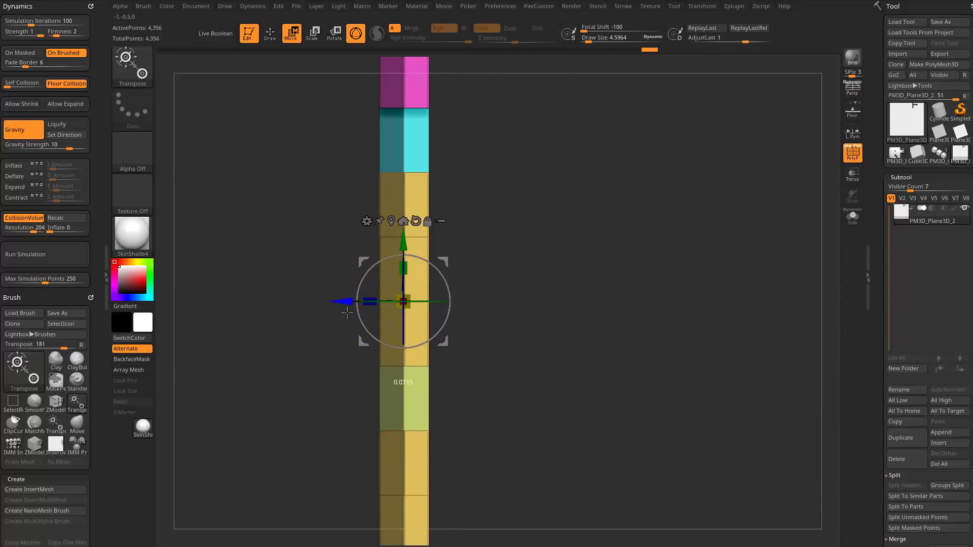
key("q")
key("ctrl+z")
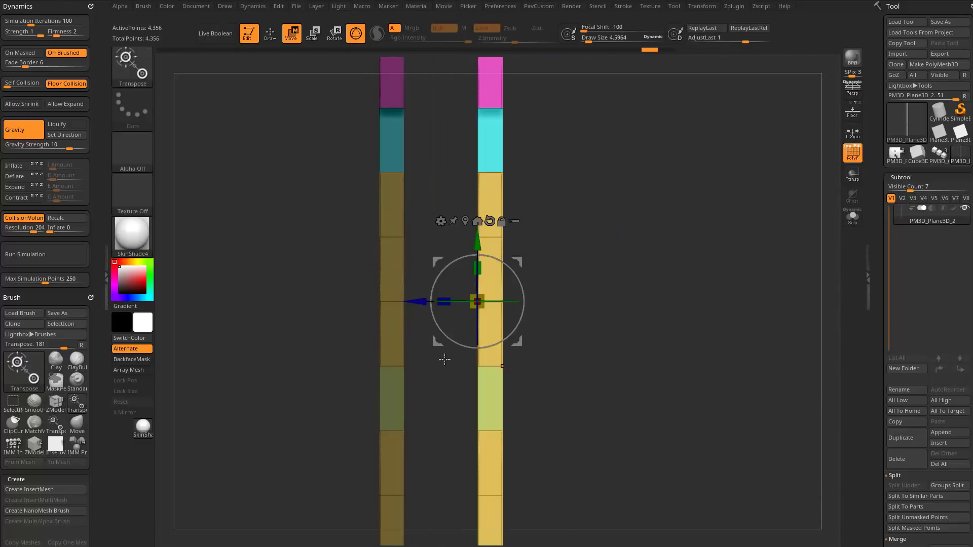
Separate the copied plate into its own subtool with Split Unmasked Points and select that subtool.
scroll(899, 377, "down", 5)
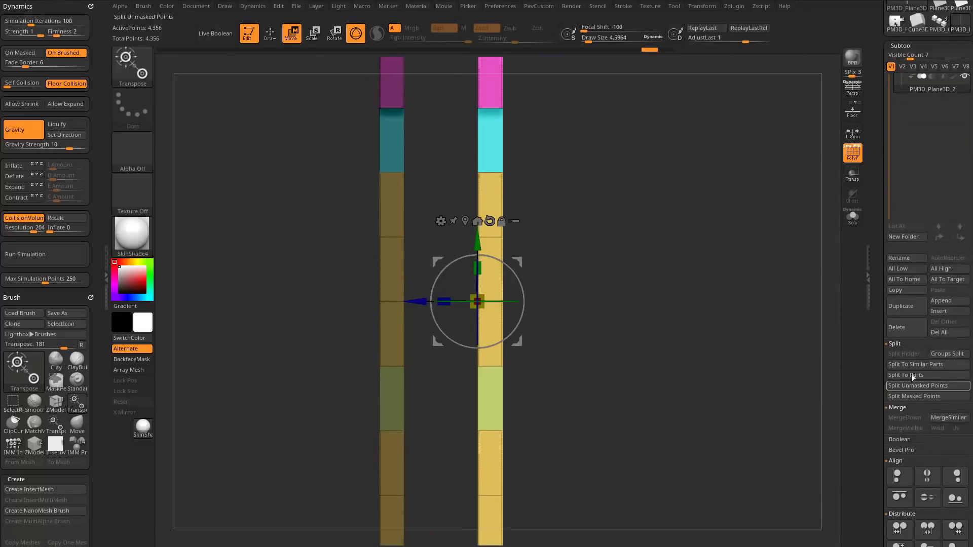
left_click(911, 386)
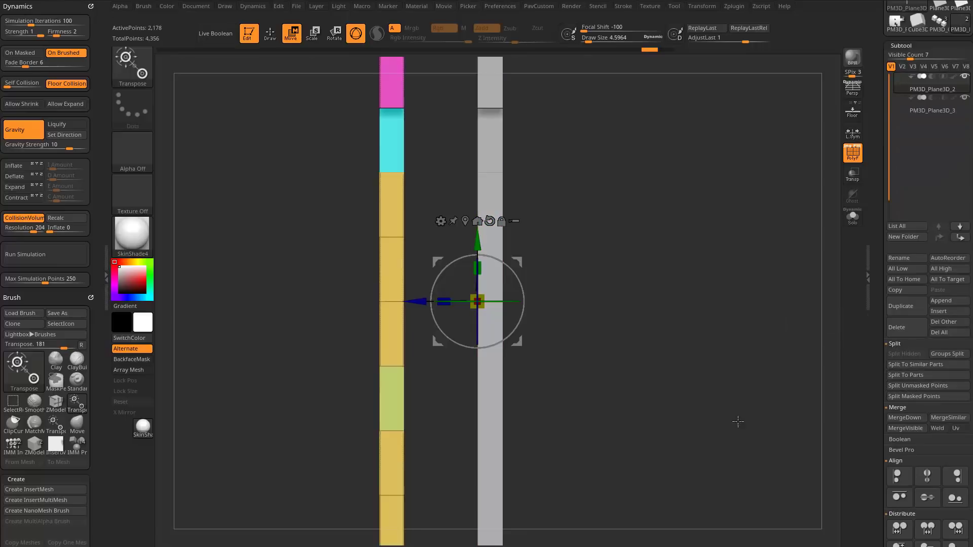
left_click(912, 108)
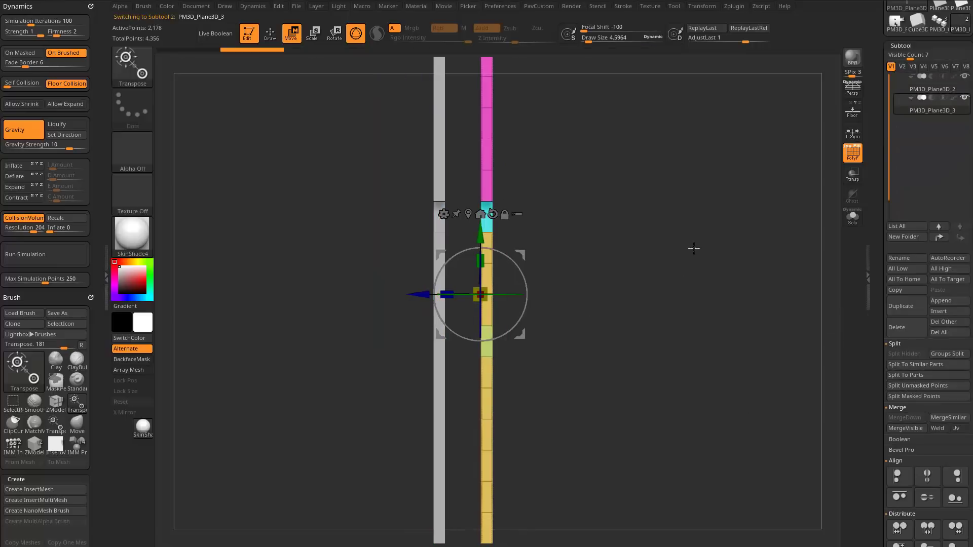
left_click_drag(584, 221, 348, 280)
left_click_drag(277, 361, 290, 367, "shift")
key("ctrl+z")
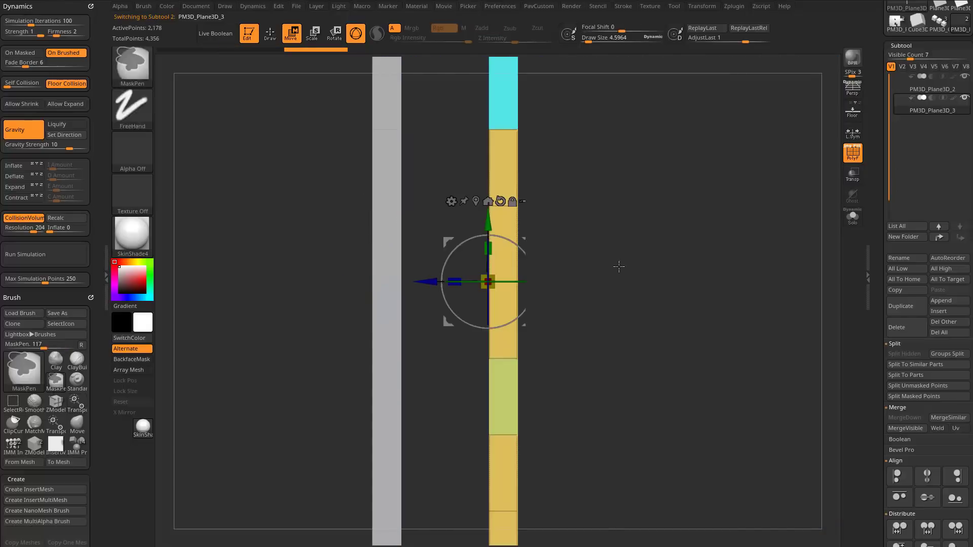
mouse_move(619, 265)
left_mouse_down("alt")
mouse_move(599, 226)
mouse_move(574, 247)
mouse_move(571, 237)
mouse_move(572, 254)
left_mouse_up("alt")
key("q")
key("w")
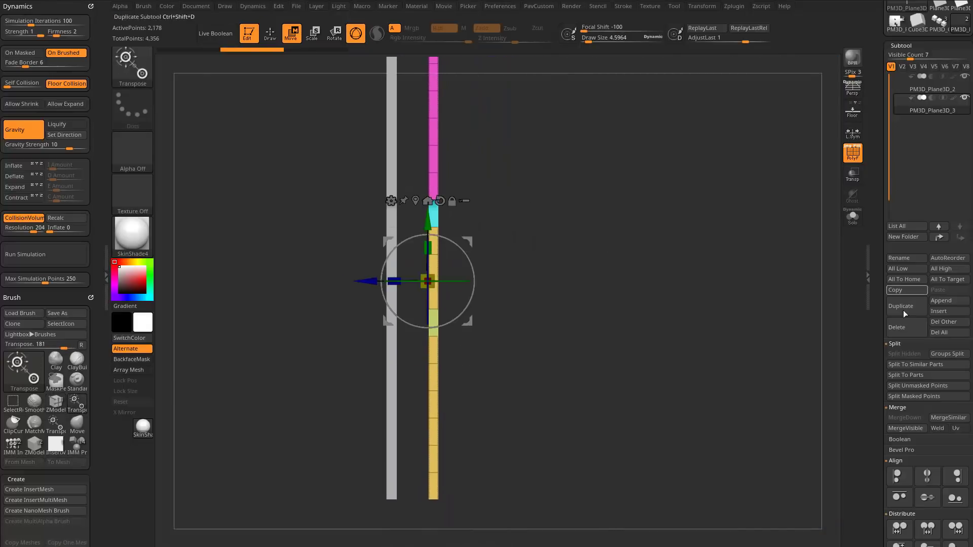
scroll(906, 313, "down", 5)
left_click_drag(723, 248, 729, 298, "alt")
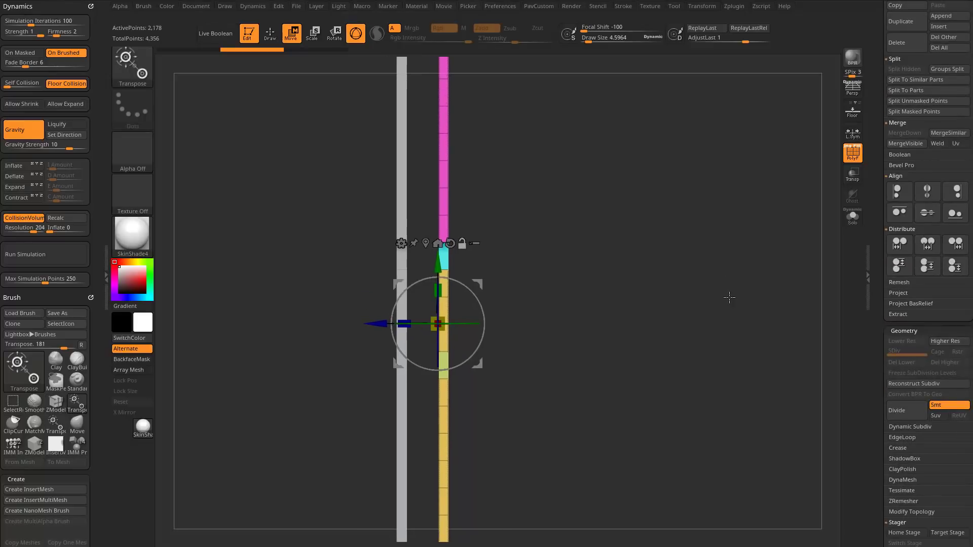